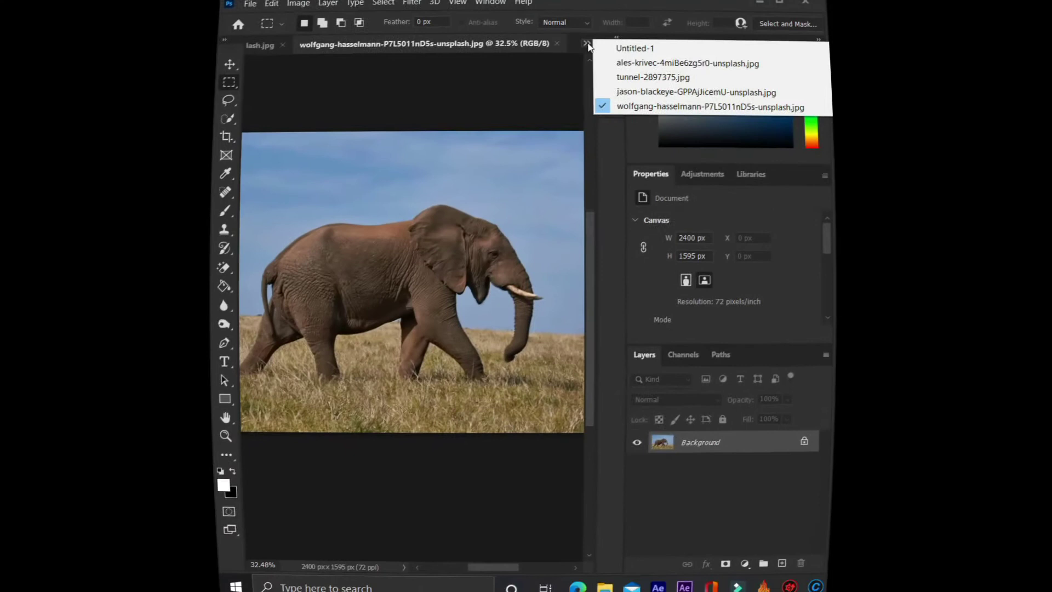
Glance at the blank Untitled-1 canvas, then show the ales-krivec grassland landscape photo
left_click(611, 59)
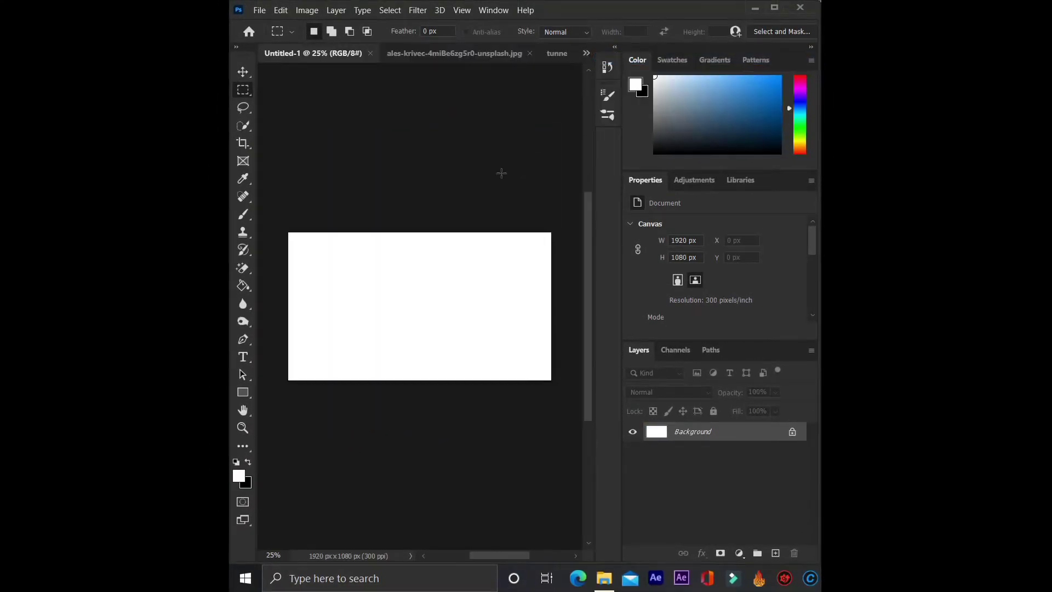
left_click(449, 55)
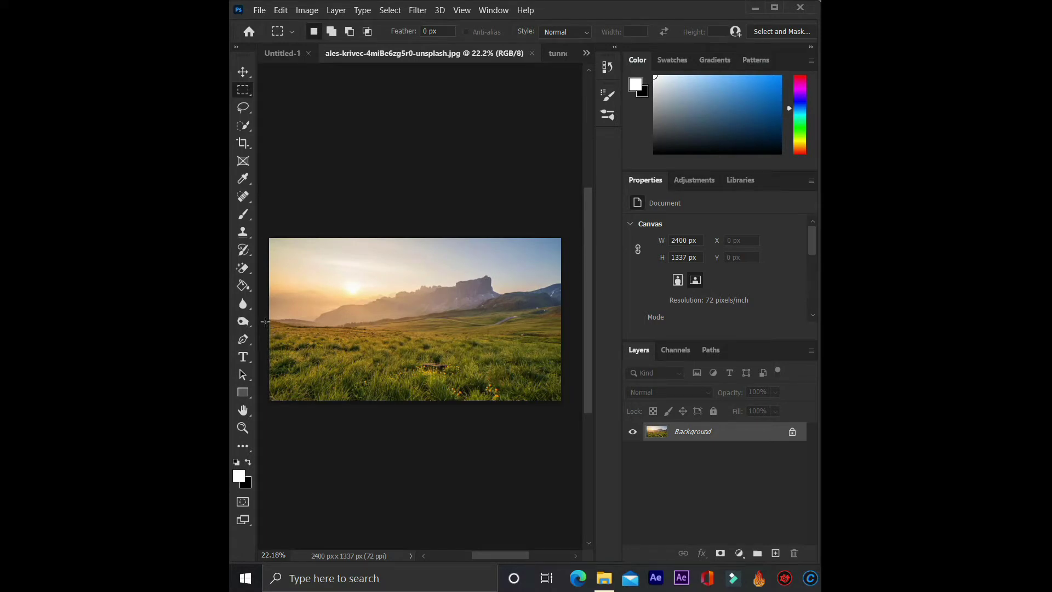
Copy the 2400×672 px grassy lower strip of the photo onto a new Layer 1
left_click_drag(261, 319, 567, 405)
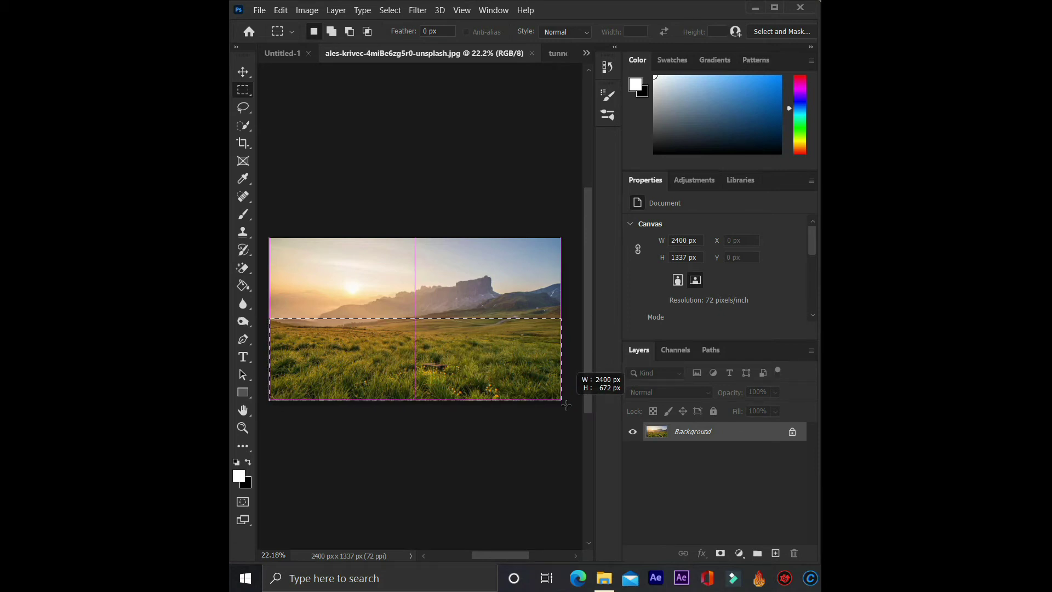
left_click_drag(566, 405, 566, 405)
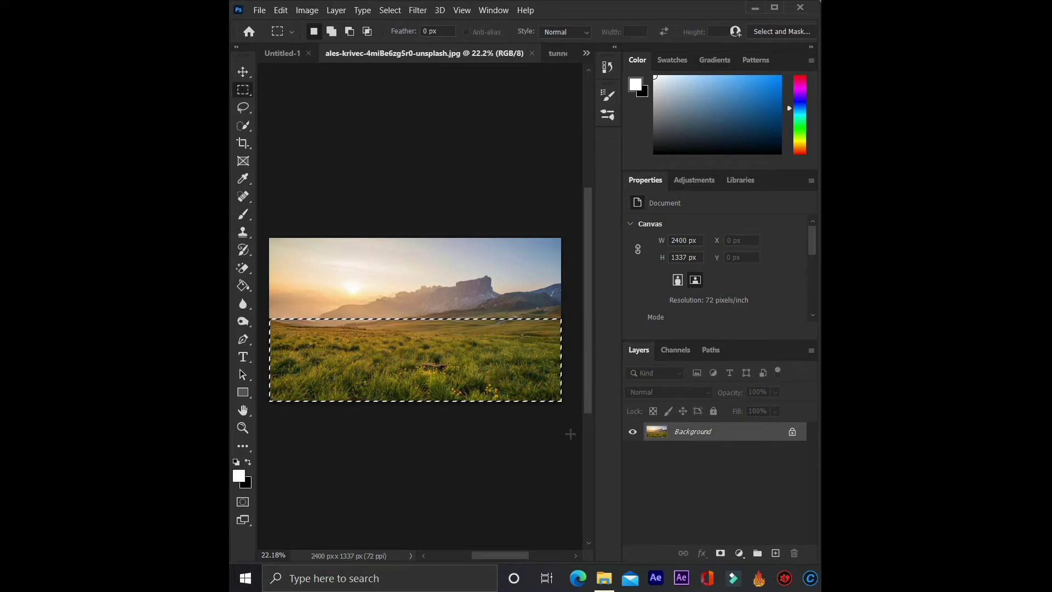
key("ctrl+j")
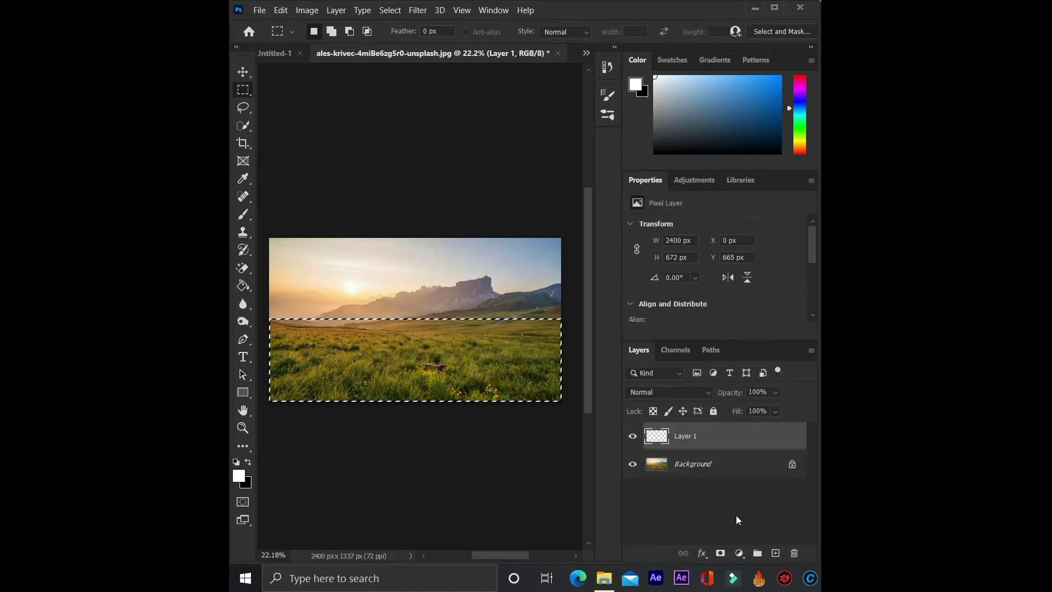
Hide the Background layer and begin duplicating Layer 1
left_click(633, 464)
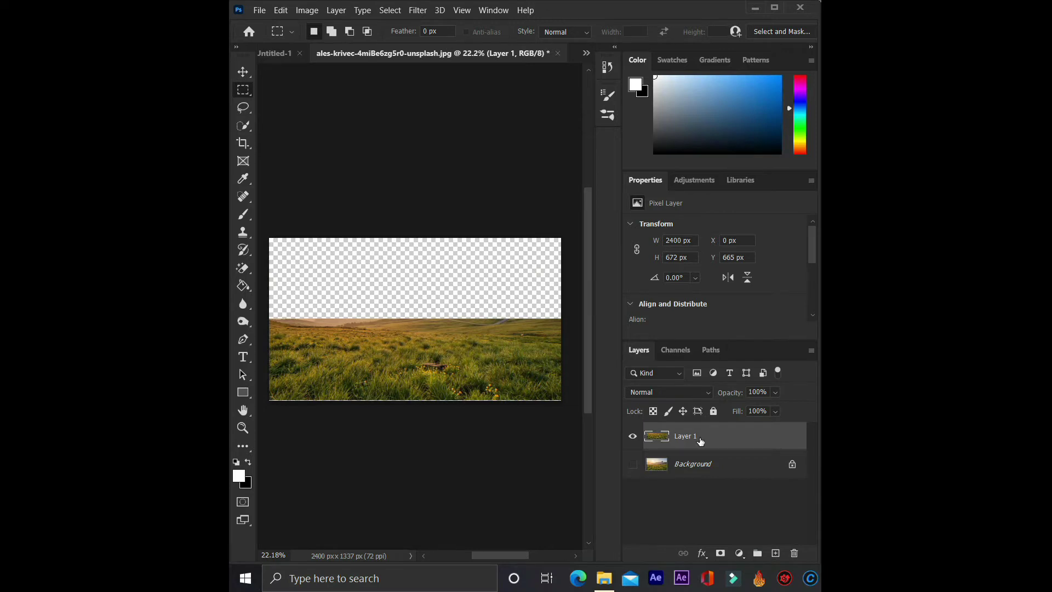
right_click(699, 441)
left_click(742, 62)
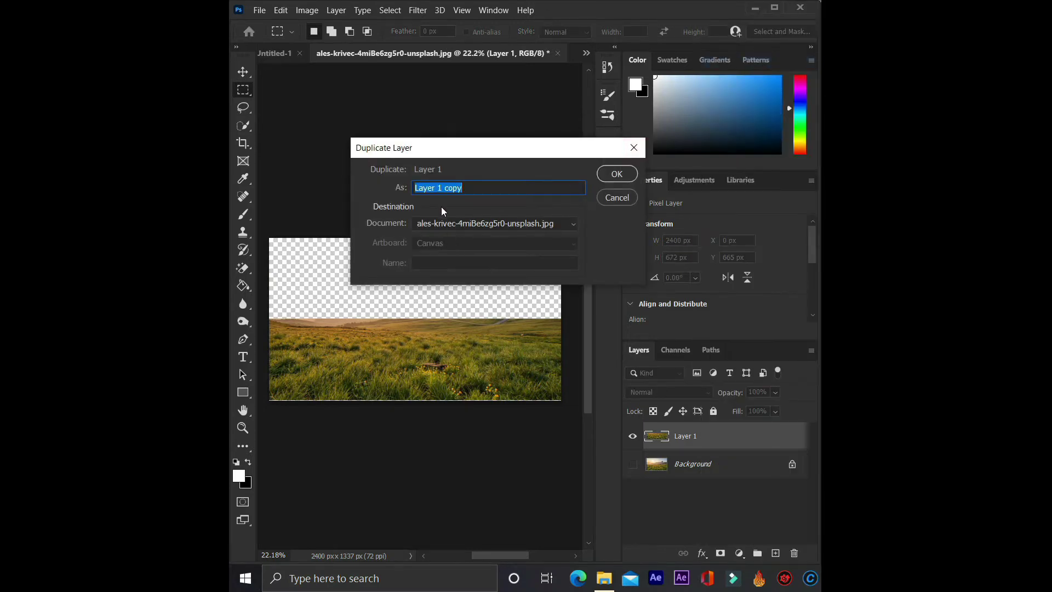
Duplicate Layer 1 into the Untitled-1 document
left_click(445, 223)
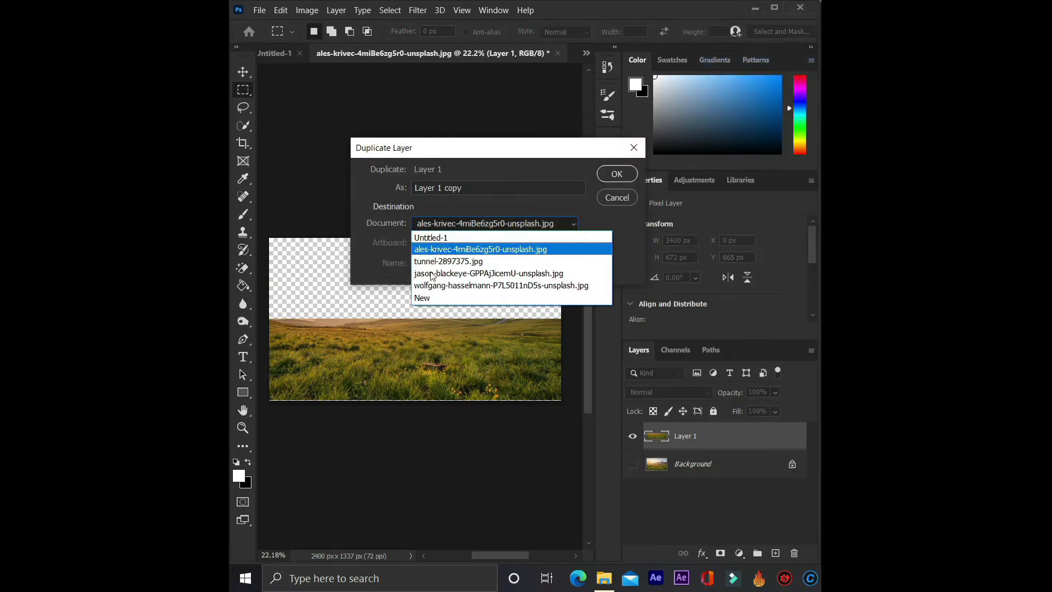
left_click(433, 235)
left_click(617, 174)
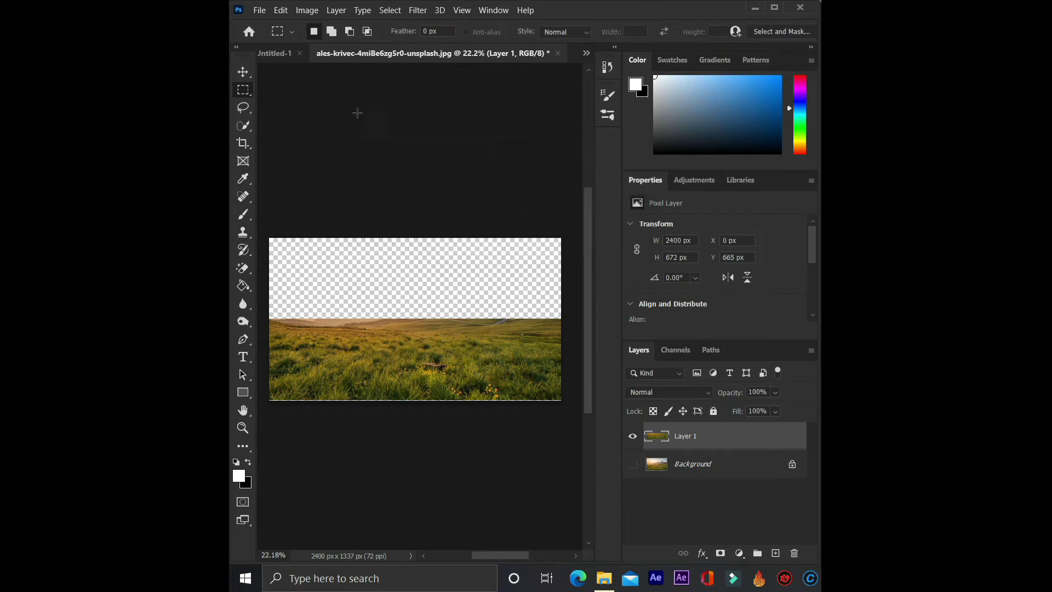
View the grass strip in Untitled-1 above its white background
left_click(275, 54)
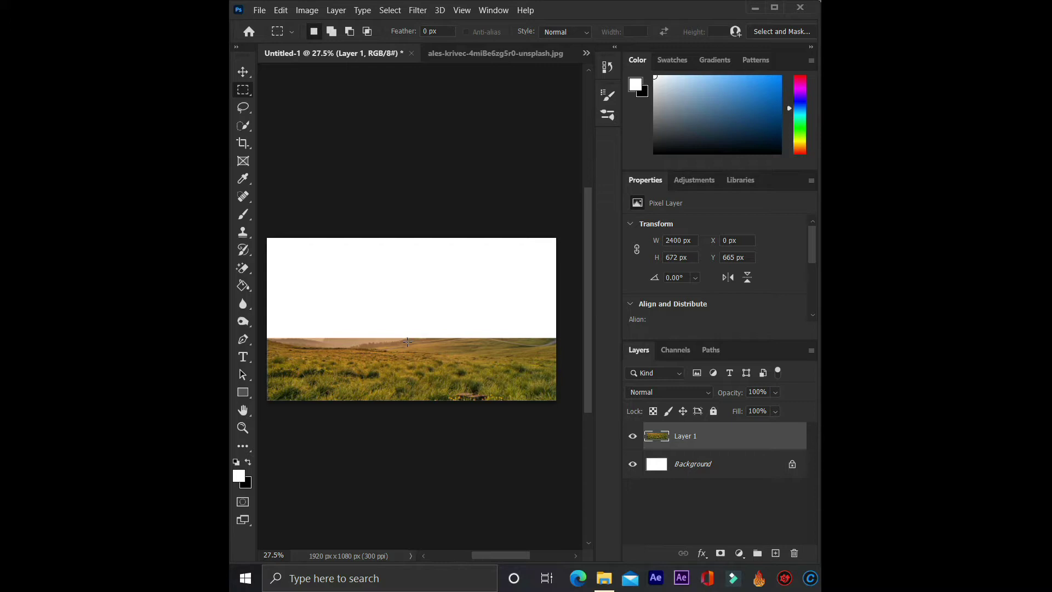
scroll(408, 341, "up", 1)
scroll(408, 350, "up", 1)
scroll(408, 362, "up", 1)
scroll(409, 378, "up", 2)
scroll(409, 378, "down", 1)
scroll(409, 378, "down", 1)
scroll(409, 378, "down", 1)
scroll(408, 379, "down", 1)
scroll(409, 378, "up", 1)
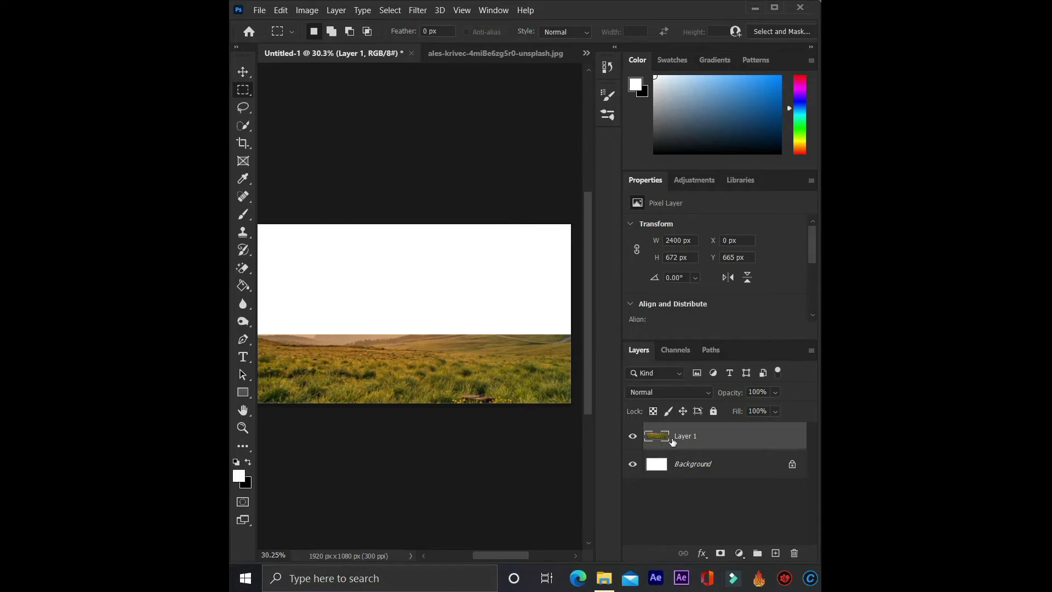
Scale the grass layer to 1920×615 px so it spans the canvas width, and commit
left_click(241, 74)
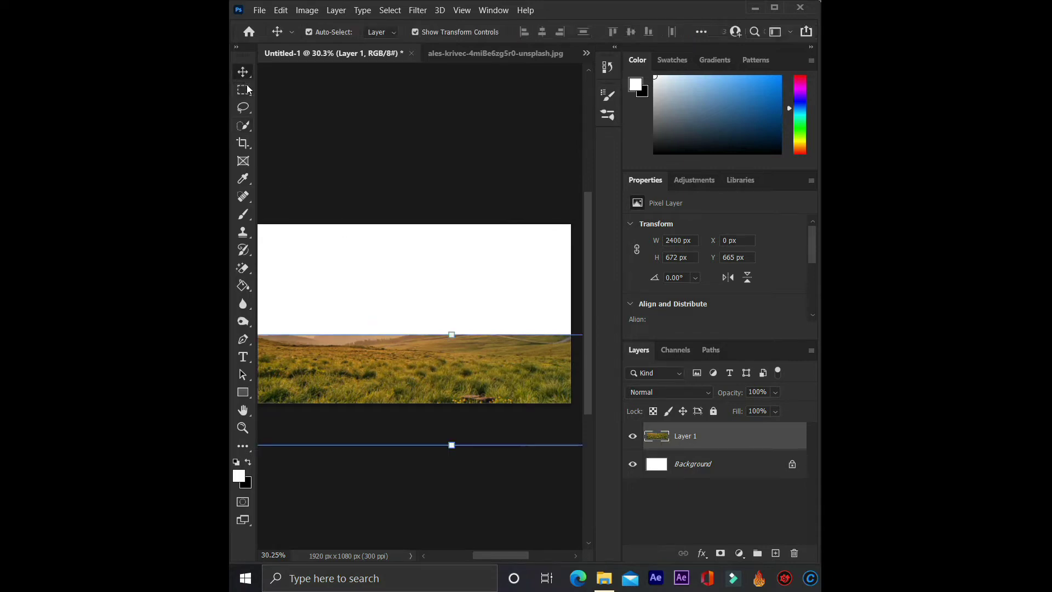
scroll(457, 395, "down", 1)
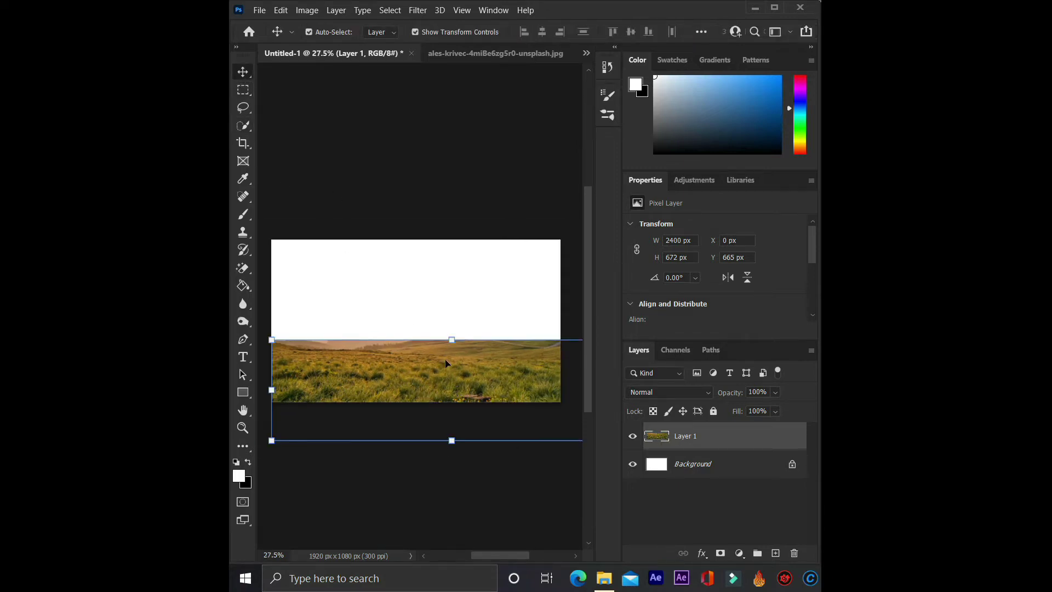
left_click_drag(461, 362, 385, 344)
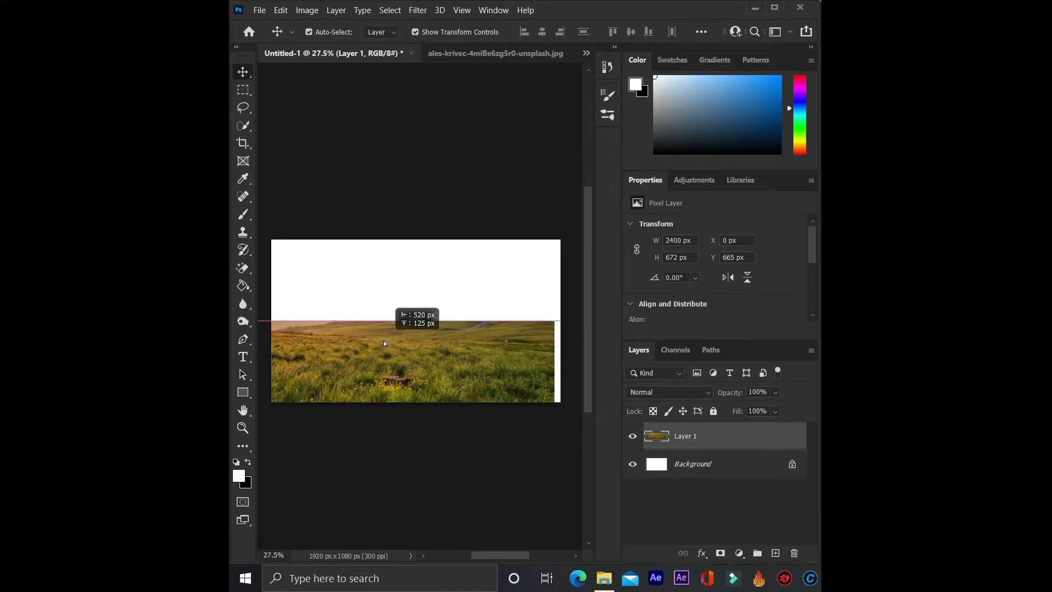
left_click_drag(385, 344, 390, 350)
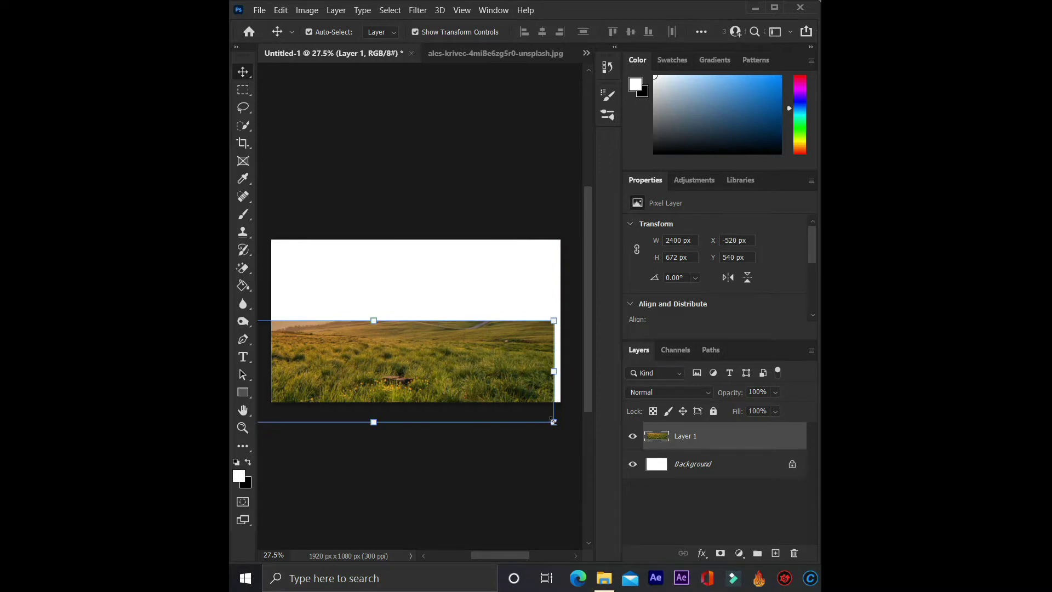
left_click_drag(554, 422, 454, 392)
left_click_drag(382, 367, 467, 382)
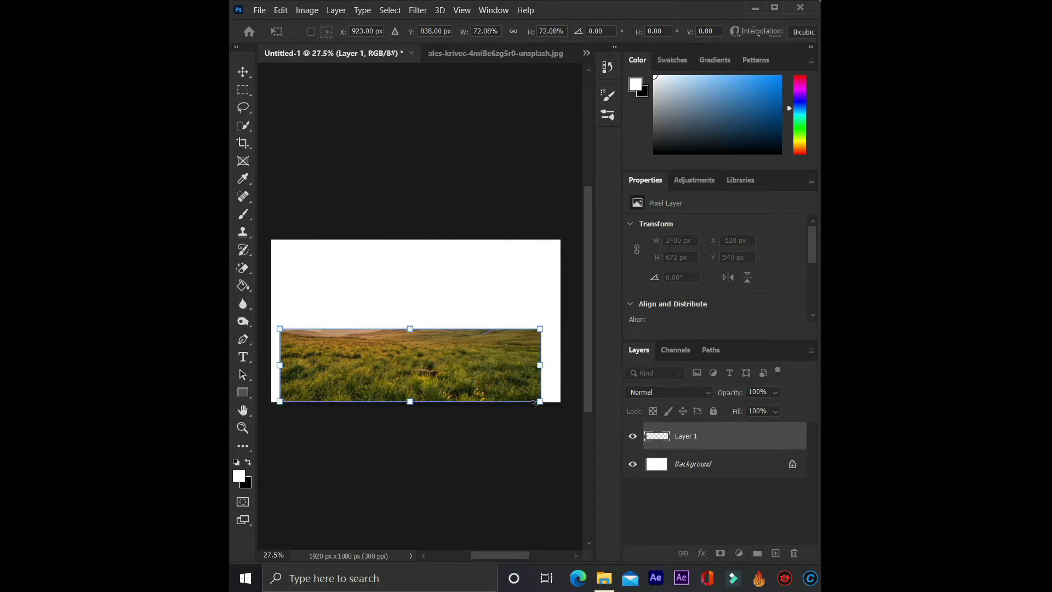
left_click_drag(539, 401, 564, 418)
mouse_move(540, 376)
left_mouse_down()
mouse_move(522, 402)
mouse_move(561, 419)
left_mouse_up()
left_click_drag(511, 384, 512, 383)
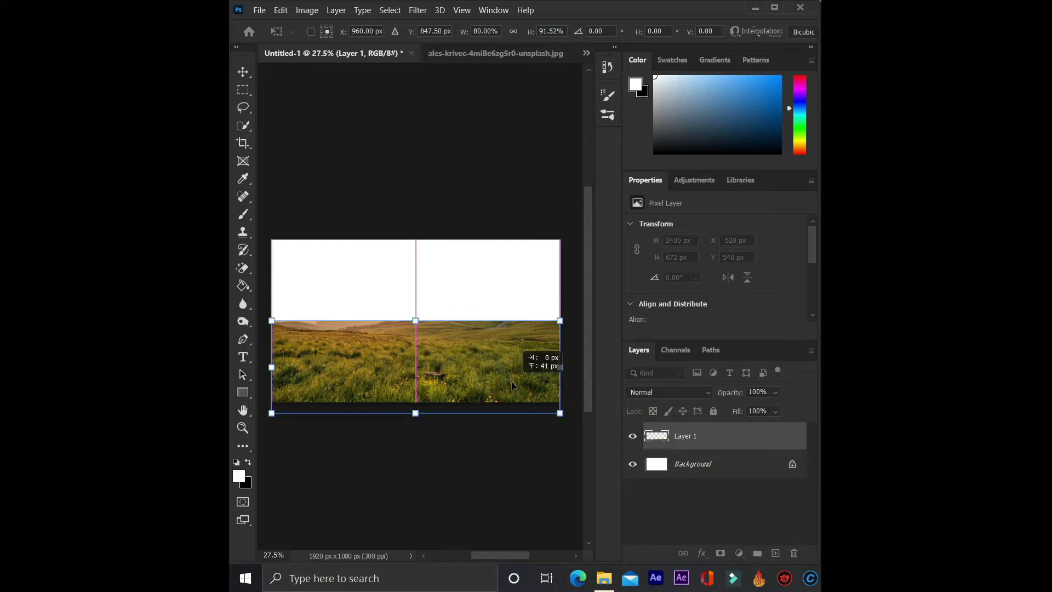
left_click_drag(512, 386, 513, 385)
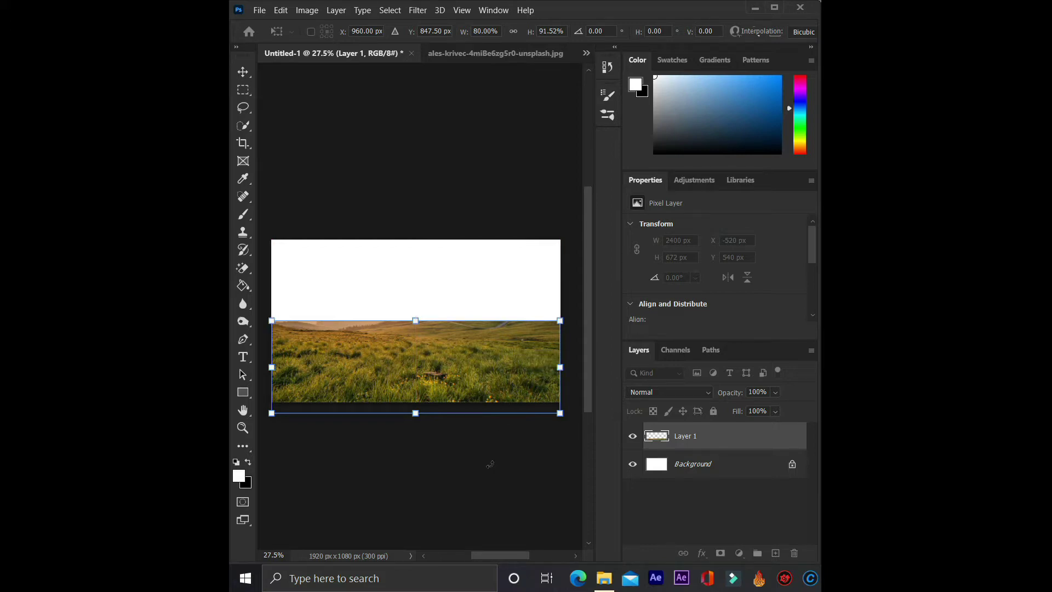
left_click(243, 71)
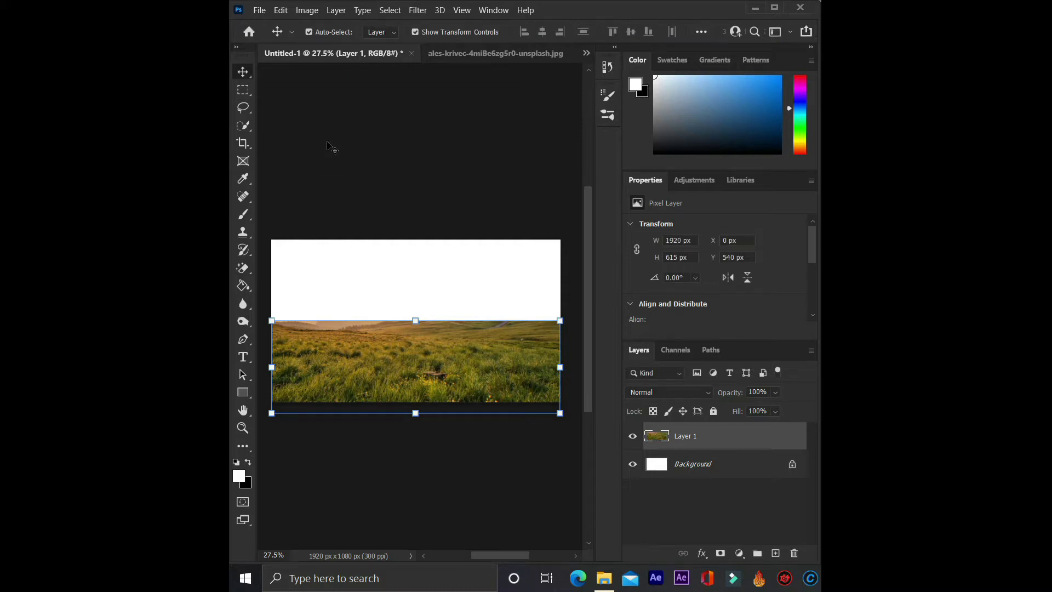
Nudge the grass strip down onto the bottom edge of the canvas
left_click(331, 145)
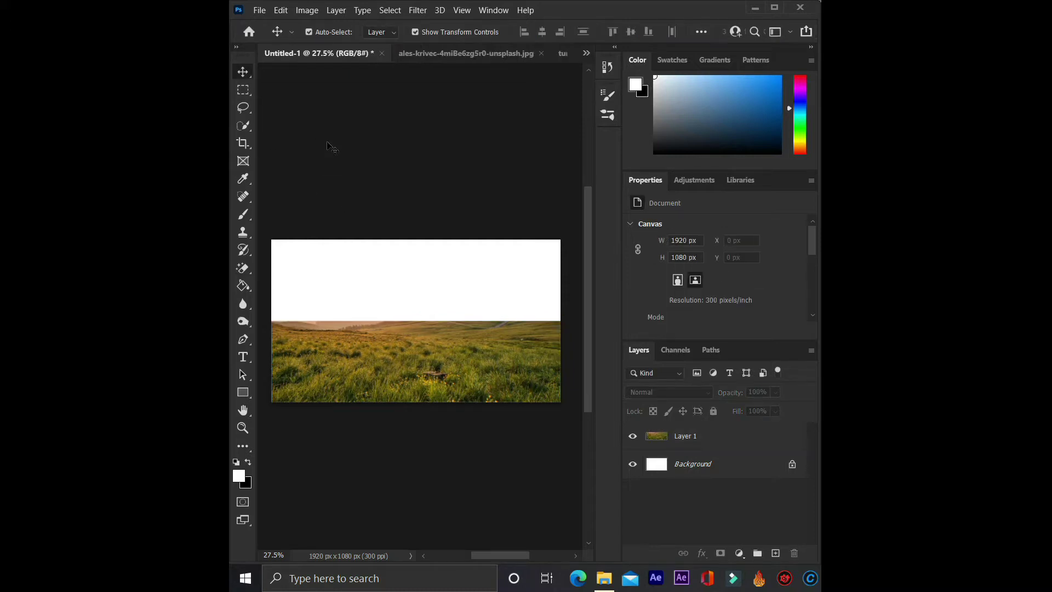
left_click(399, 337)
left_click_drag(403, 340, 406, 353)
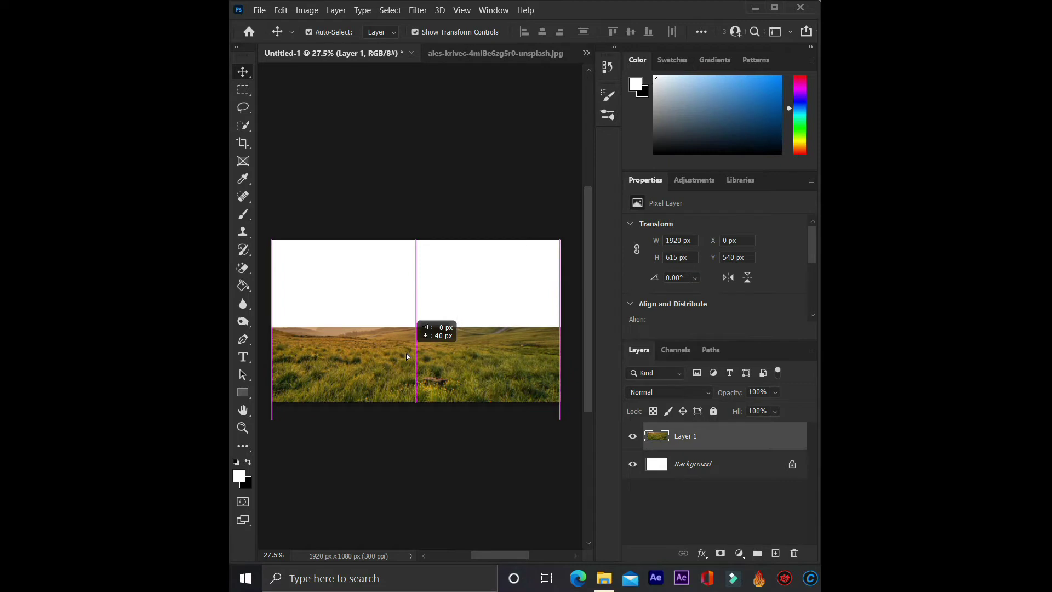
left_click(427, 447)
scroll(478, 386, "up", 3)
scroll(479, 385, "up", 1)
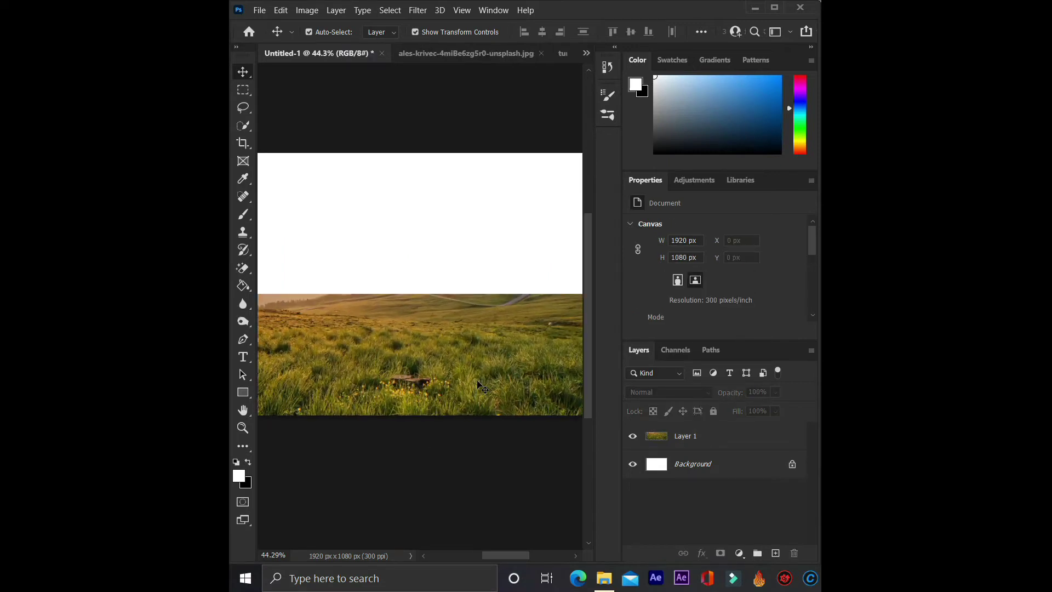
scroll(478, 386, "down", 3)
scroll(478, 386, "down", 1)
scroll(479, 385, "up", 1)
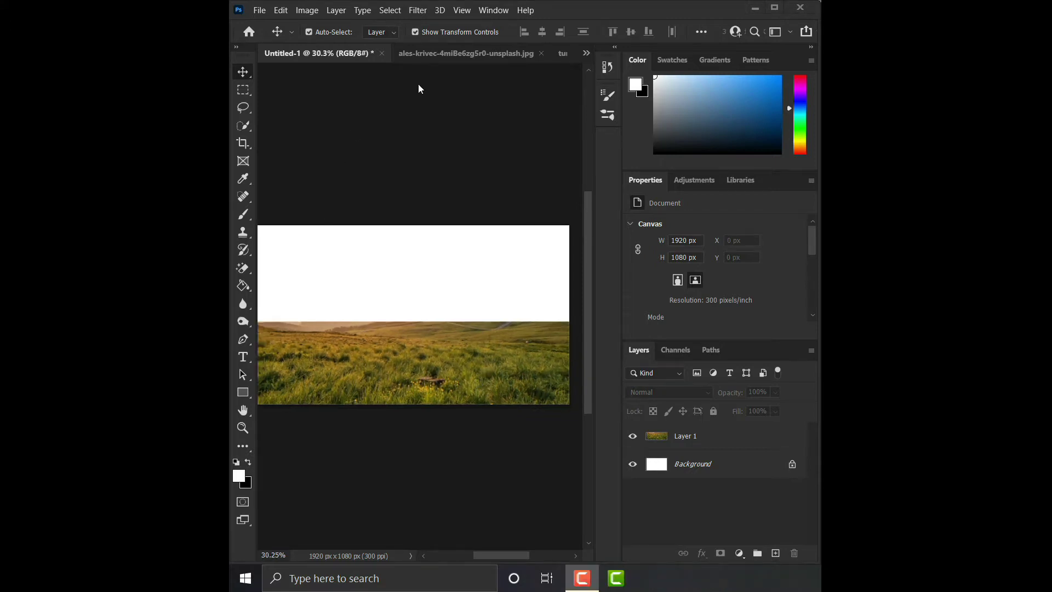
Look through the open documents and bring up the red sunset photo
left_click(441, 59)
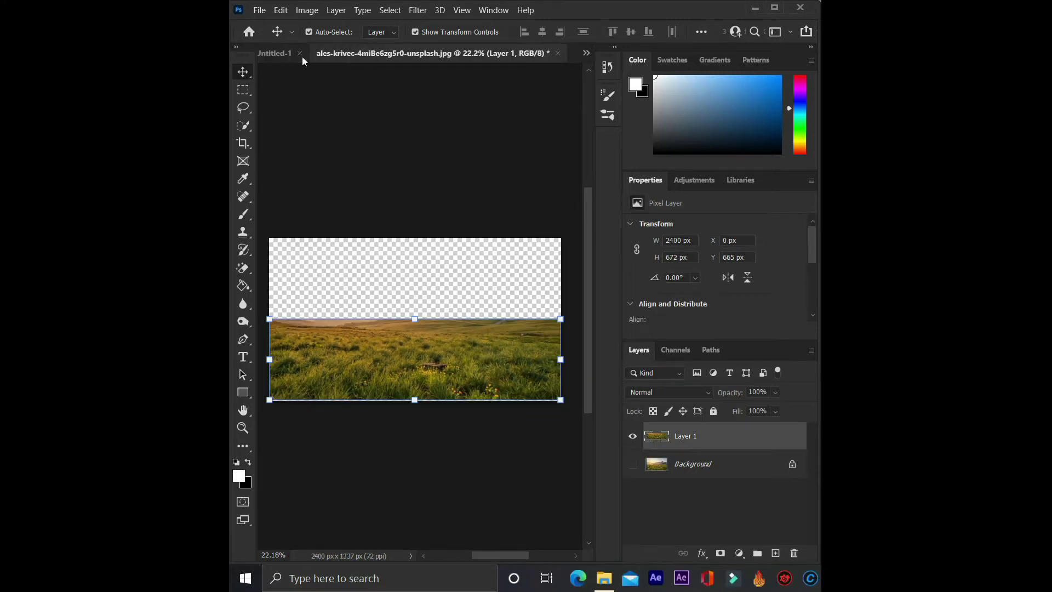
left_click(278, 52)
left_click(586, 53)
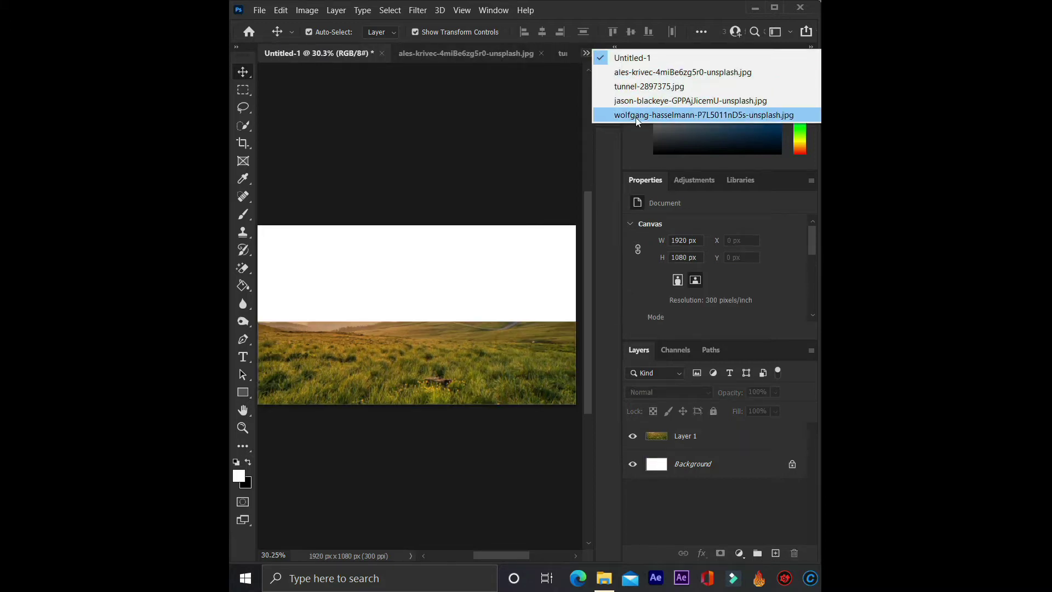
left_click(635, 115)
left_click(585, 53)
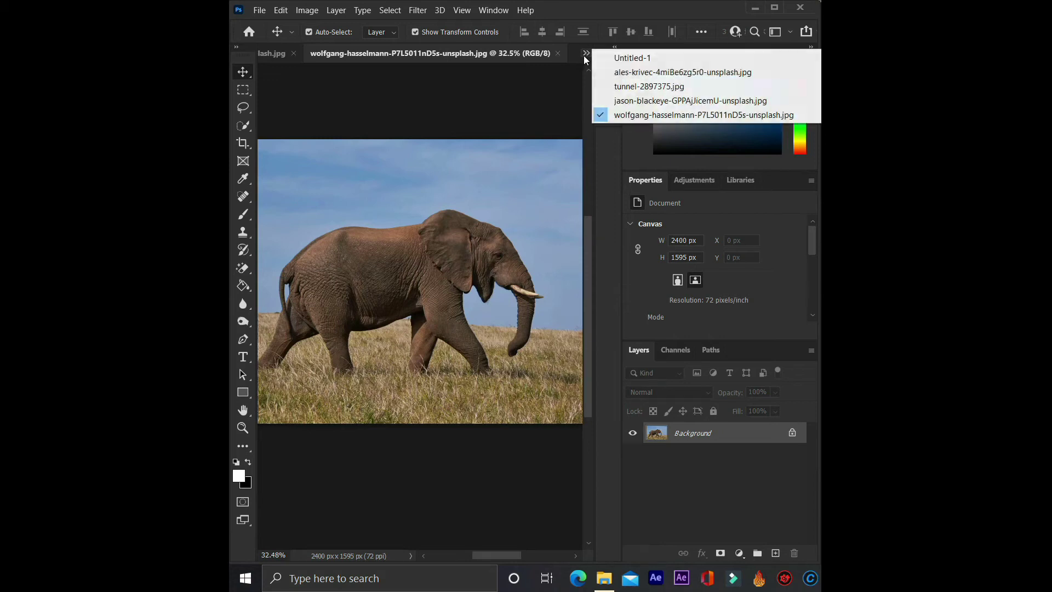
left_click(619, 103)
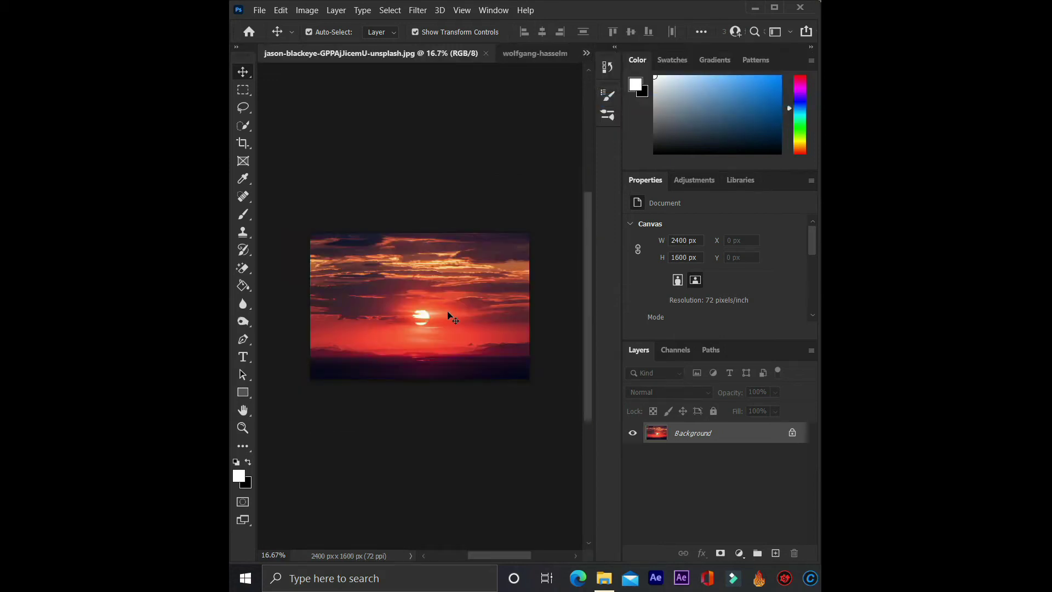
Duplicate the sunset's Background layer into Untitled-1 and view that document
right_click(720, 434)
left_click(744, 292)
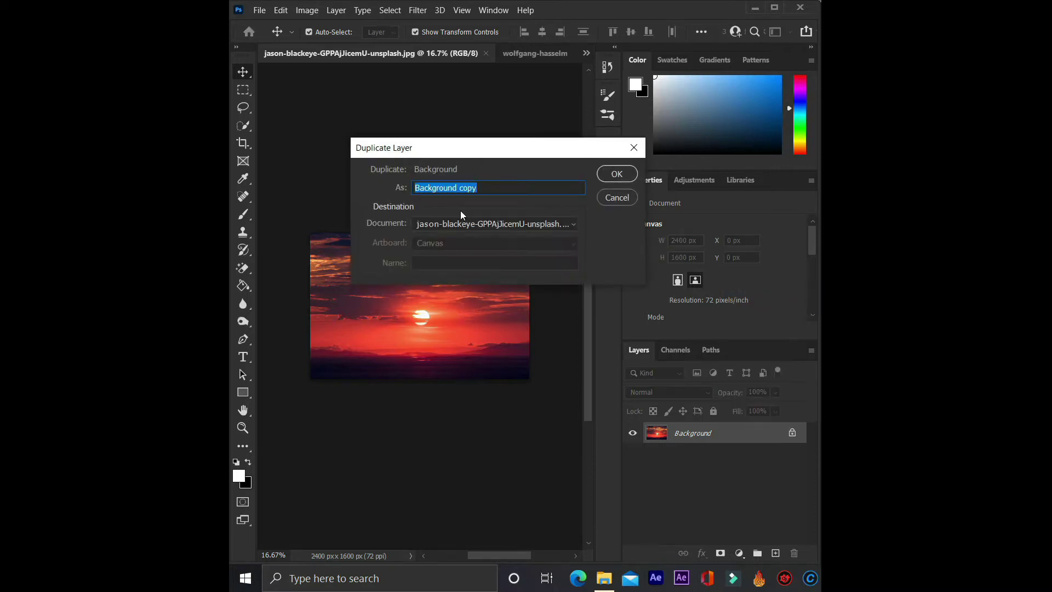
left_click(454, 229)
left_click(448, 235)
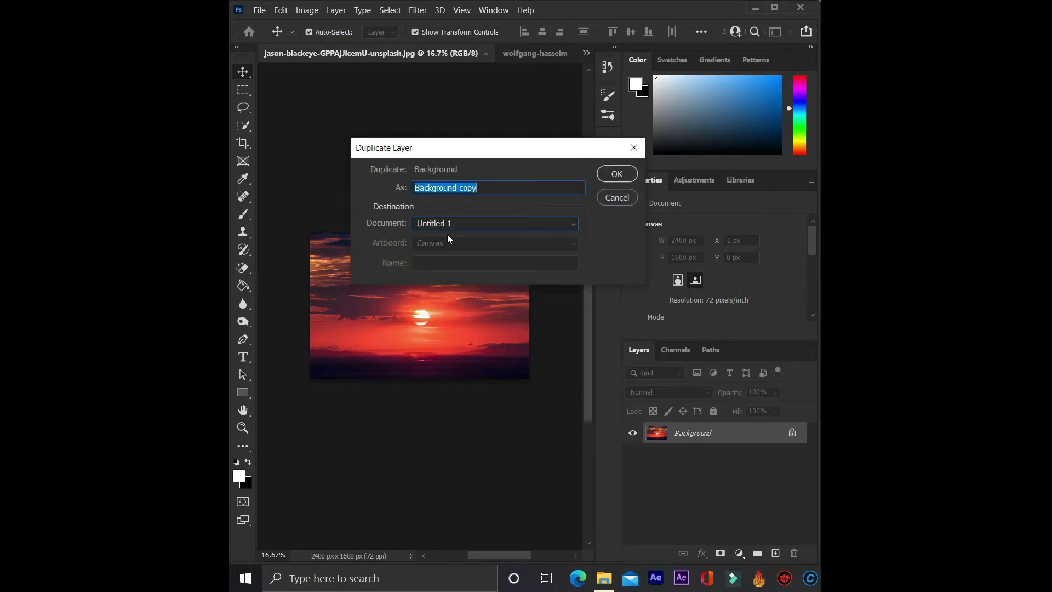
left_click(628, 175)
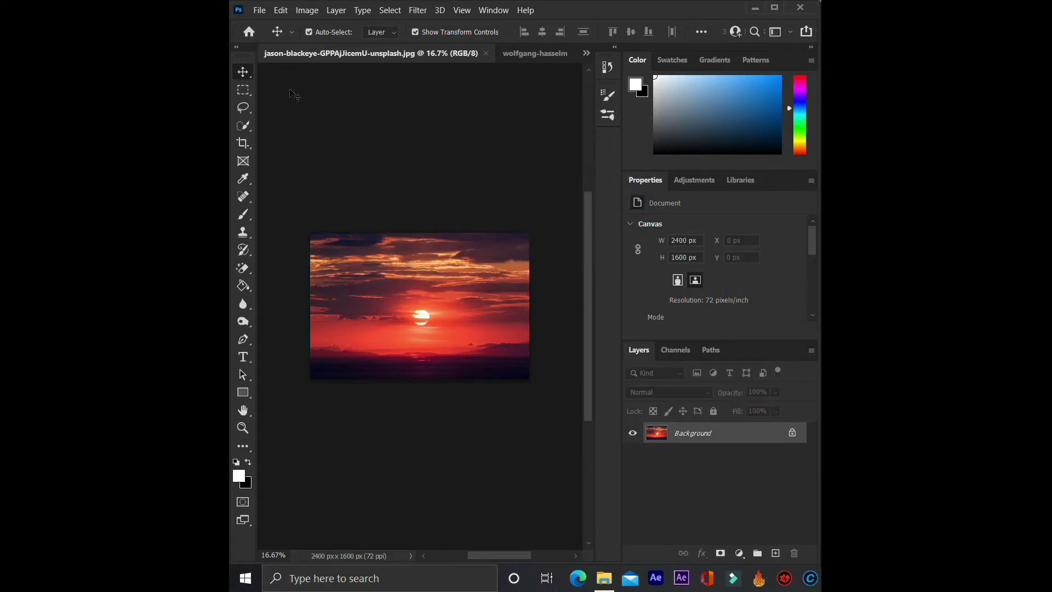
left_click(587, 53)
left_click(632, 58)
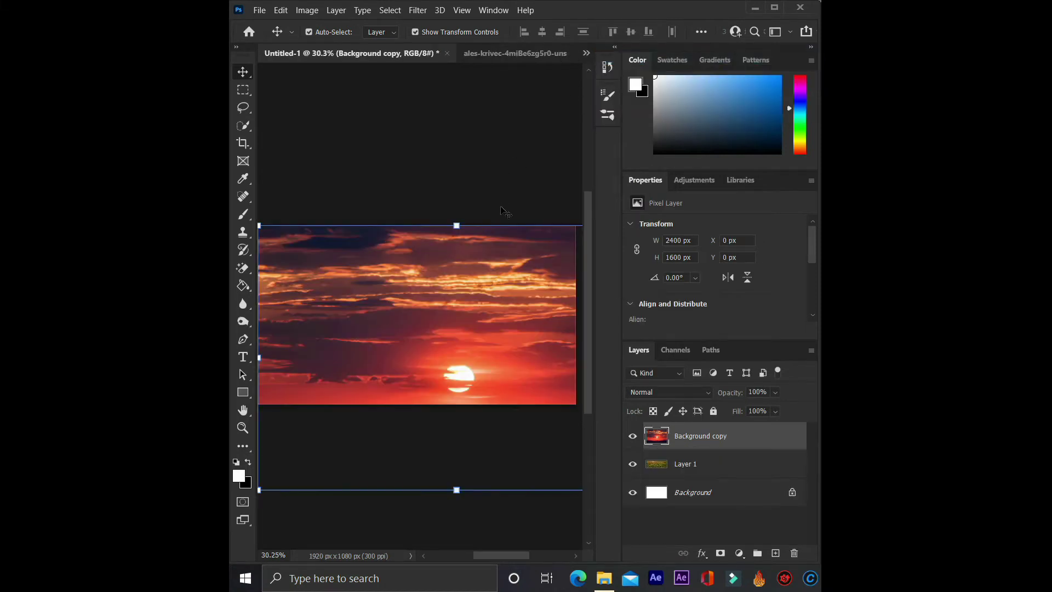
Roughly scale and position the sunset layer over the canvas, undoing an overly wide stretch
scroll(485, 253, "down", 3)
scroll(486, 260, "down", 2)
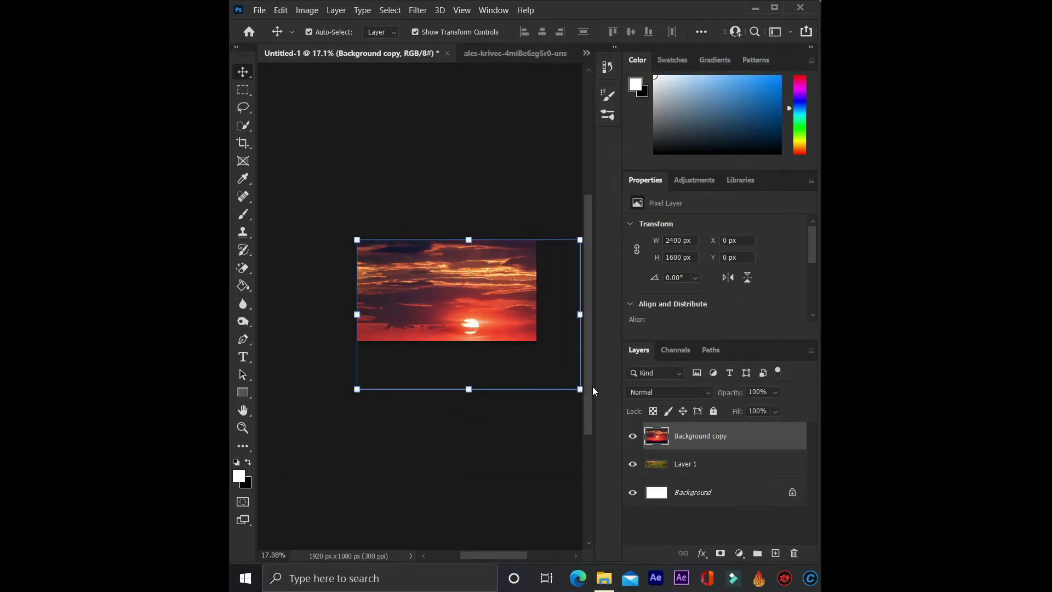
left_click_drag(580, 387, 551, 357)
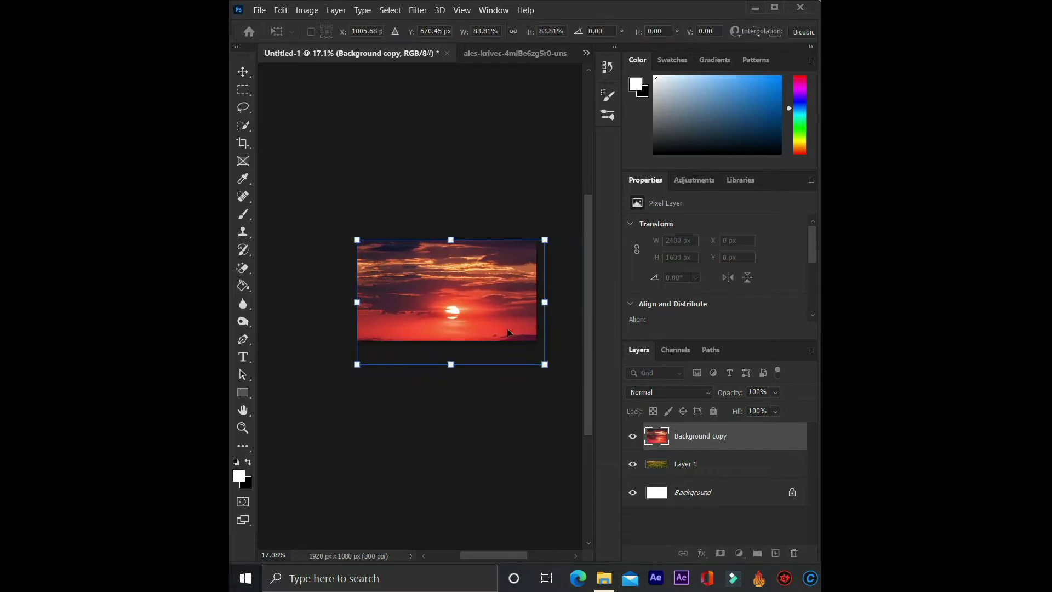
scroll(473, 337, "up", 2)
left_click_drag(471, 327, 468, 280)
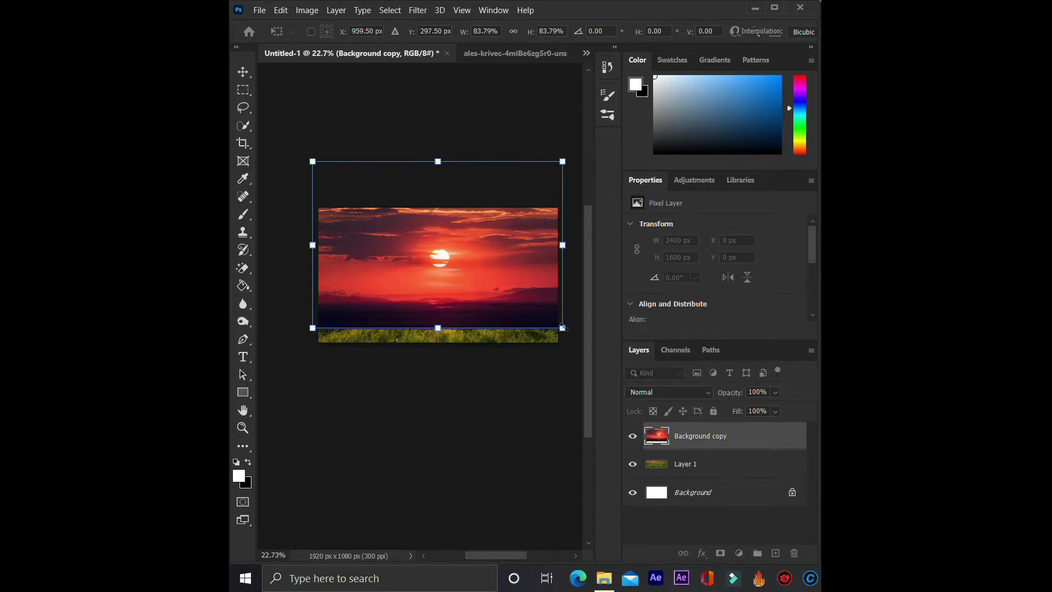
left_click_drag(562, 327, 589, 346)
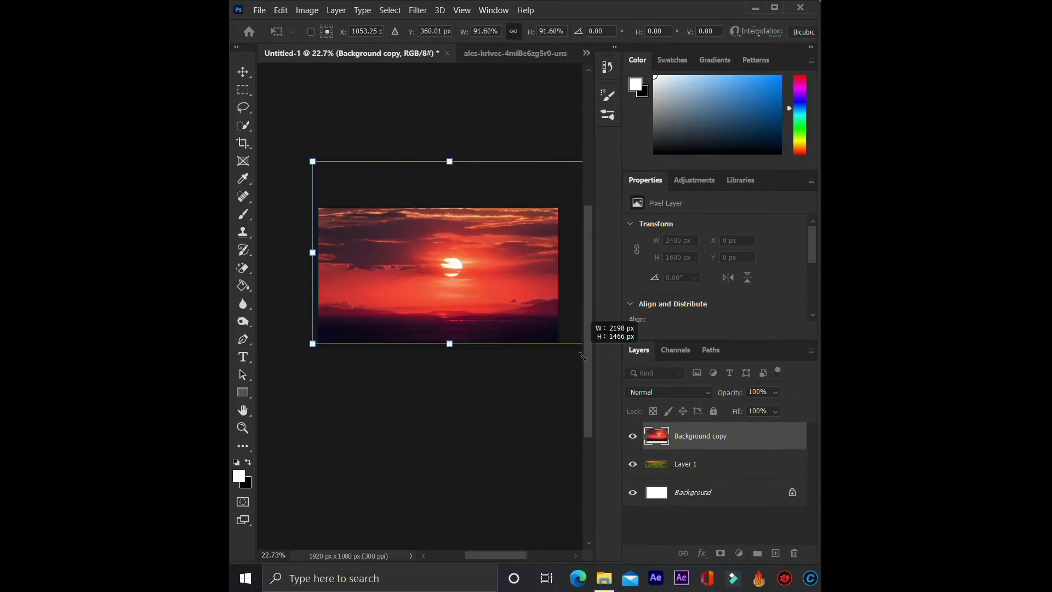
left_click_drag(525, 319, 508, 290)
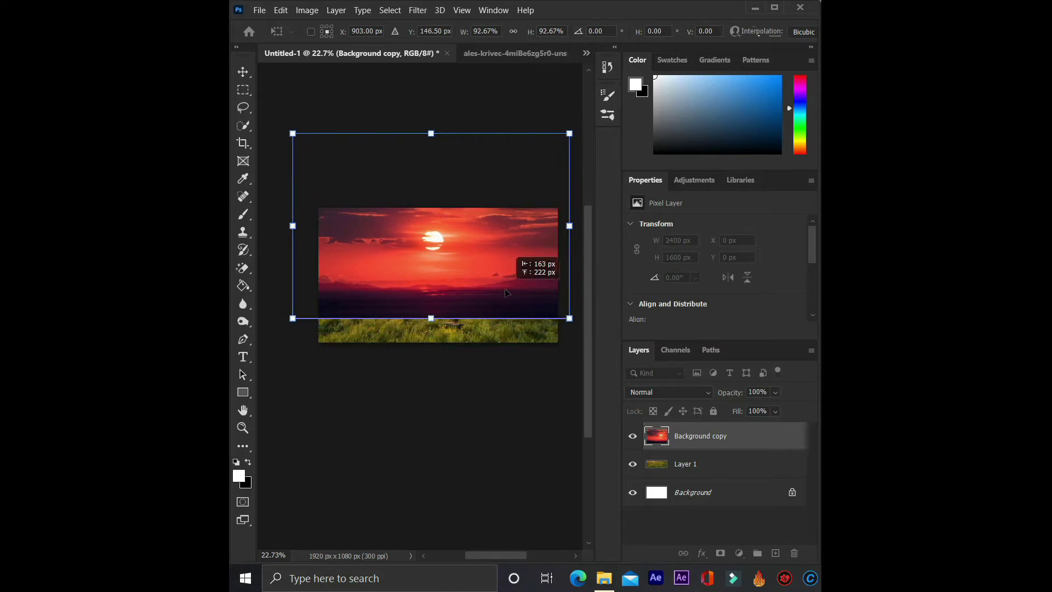
mouse_move(508, 290)
left_mouse_down()
mouse_move(509, 317)
mouse_move(512, 276)
left_mouse_up()
left_click_drag(573, 308, 530, 320)
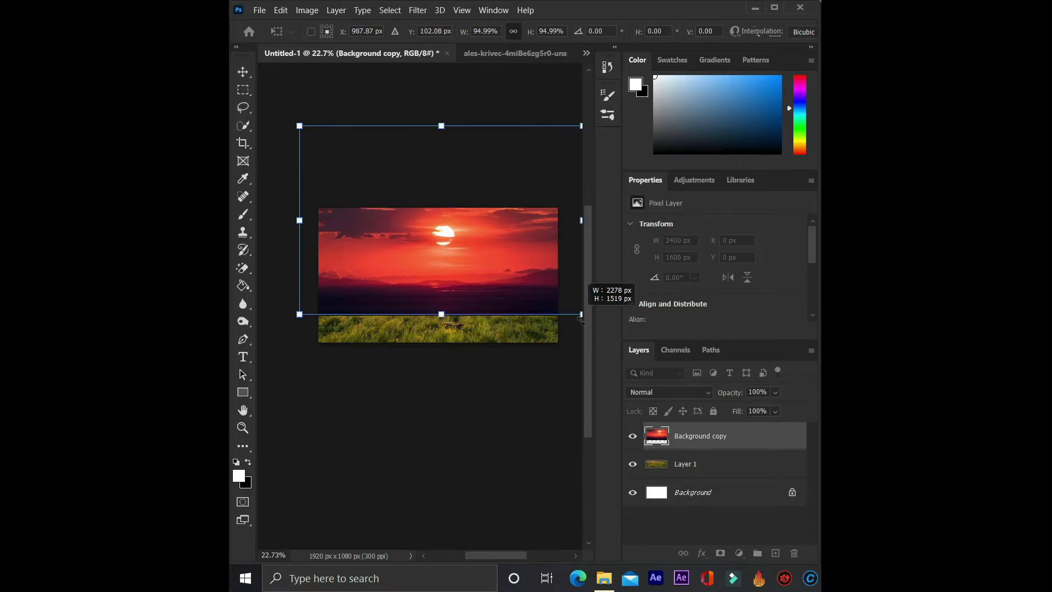
key("ctrl+z")
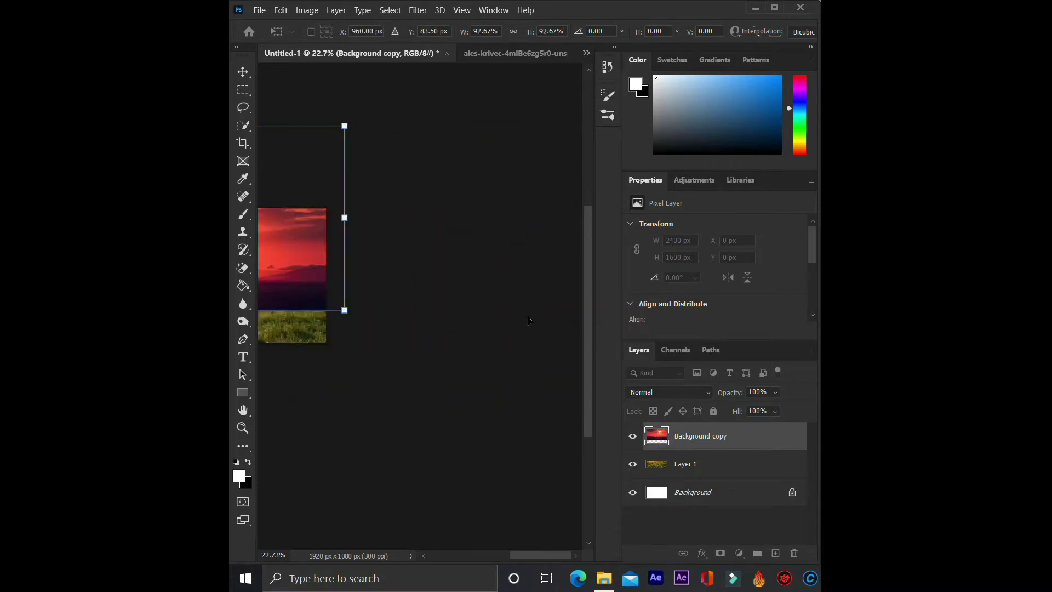
Enlarge the sunset layer to cover more of the canvas and commit the transform
left_click_drag(520, 555, 479, 554)
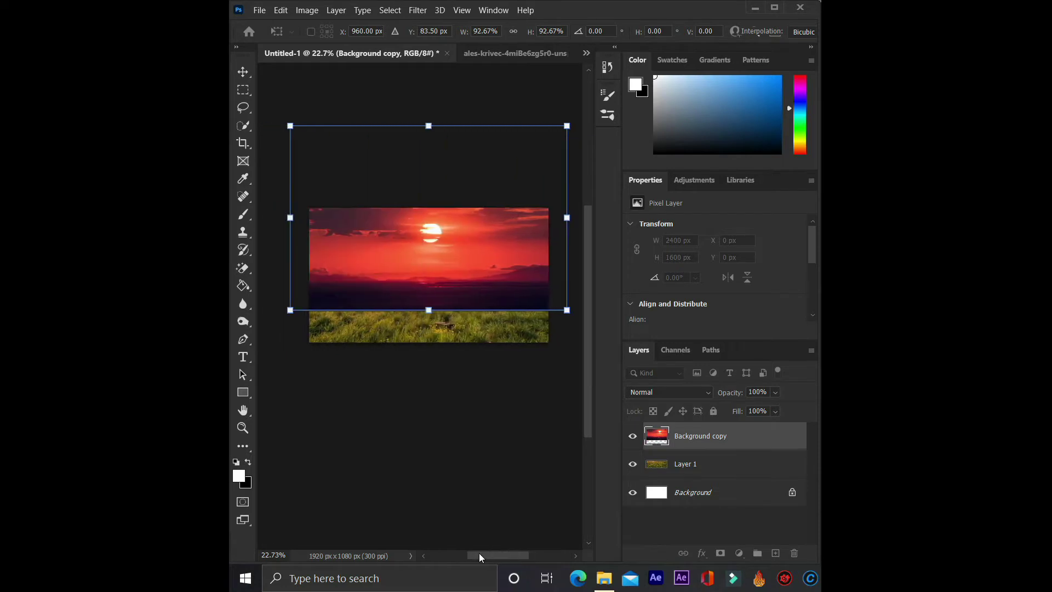
left_click_drag(536, 310, 576, 333)
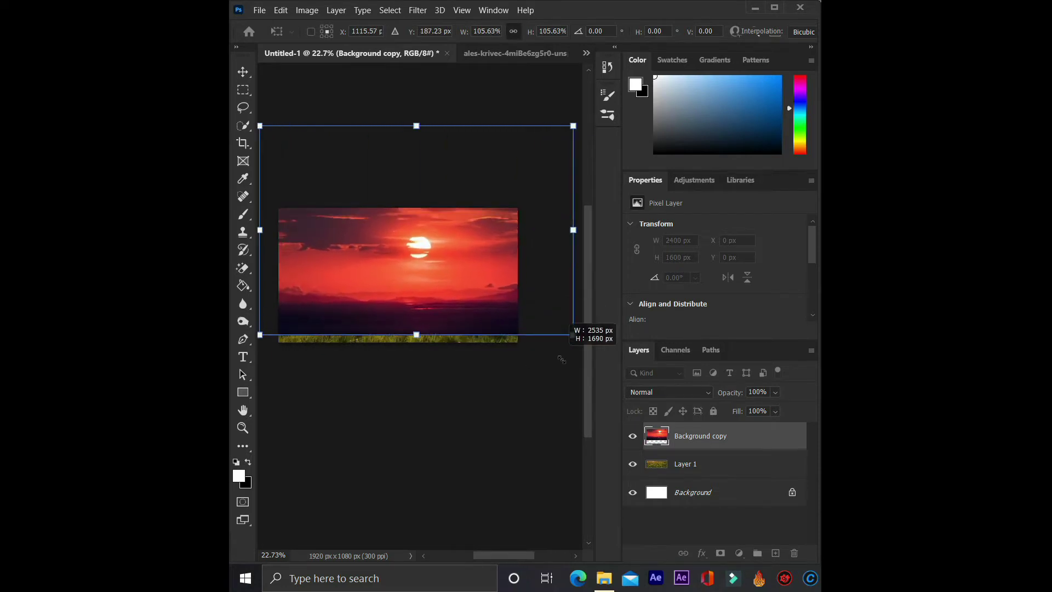
scroll(576, 334, "down", 2)
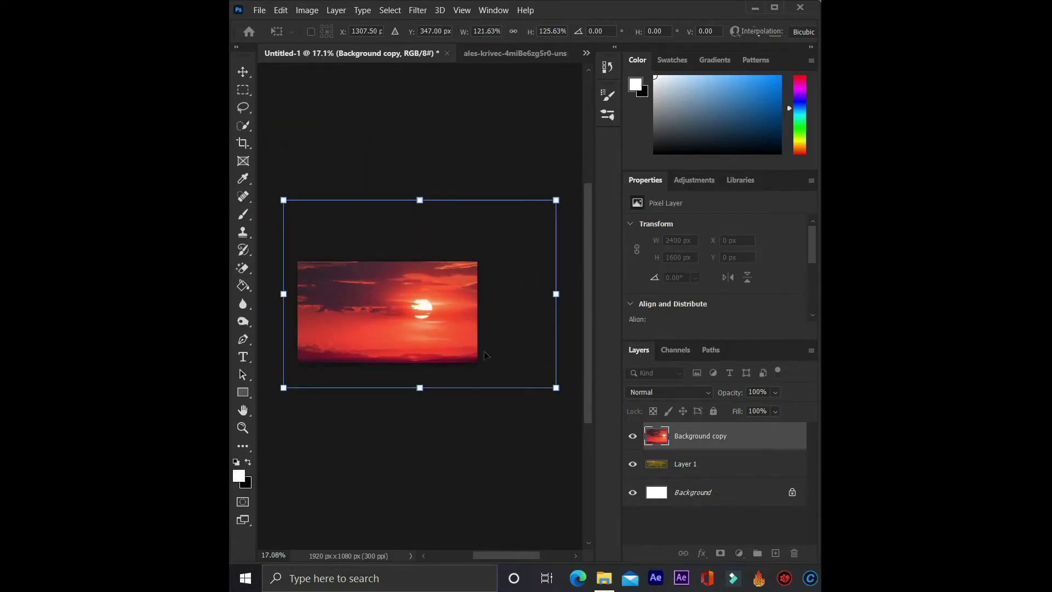
left_click_drag(488, 355, 469, 332)
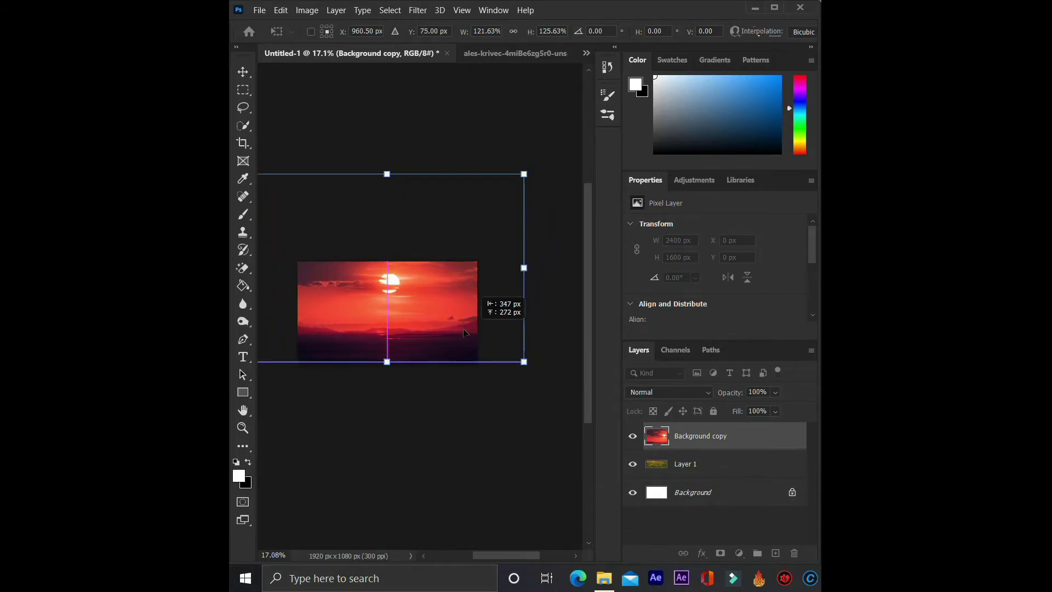
left_click_drag(464, 332, 464, 332)
scroll(465, 325, "up", 1)
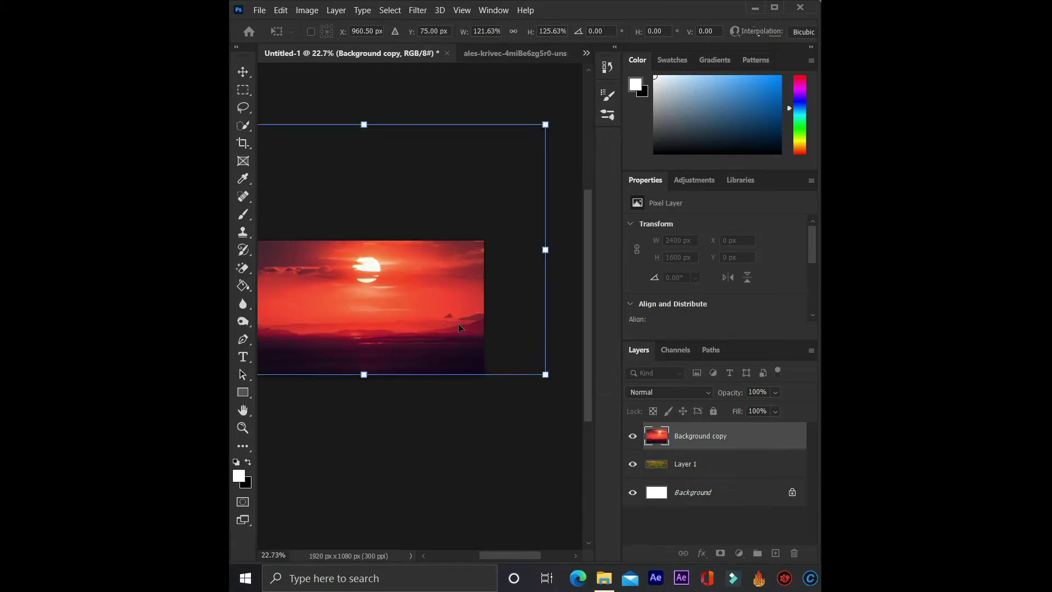
left_click_drag(517, 560, 501, 561)
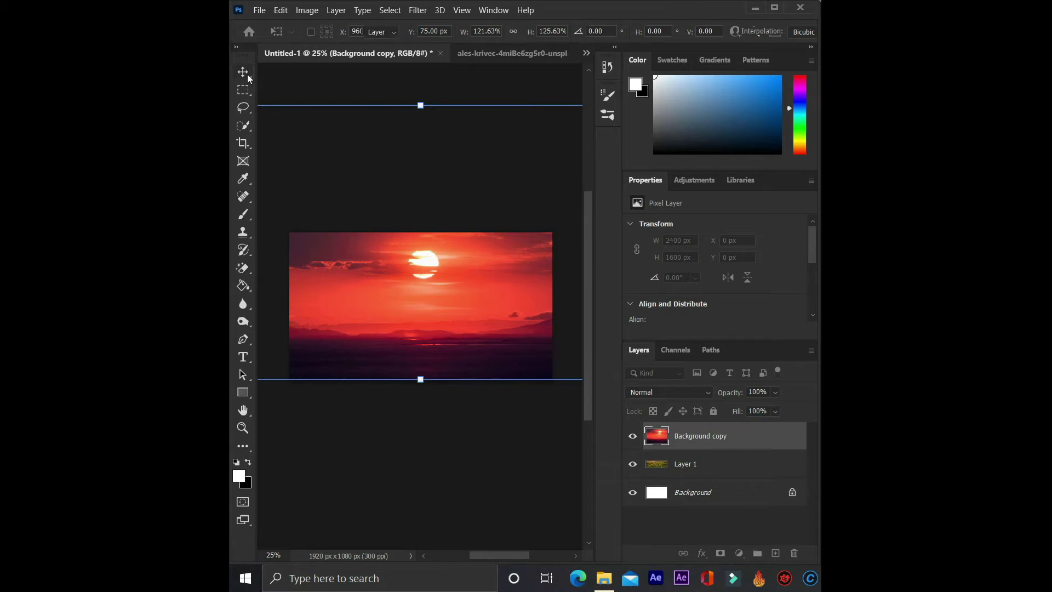
key("Return")
key("ctrl+t")
key("Return")
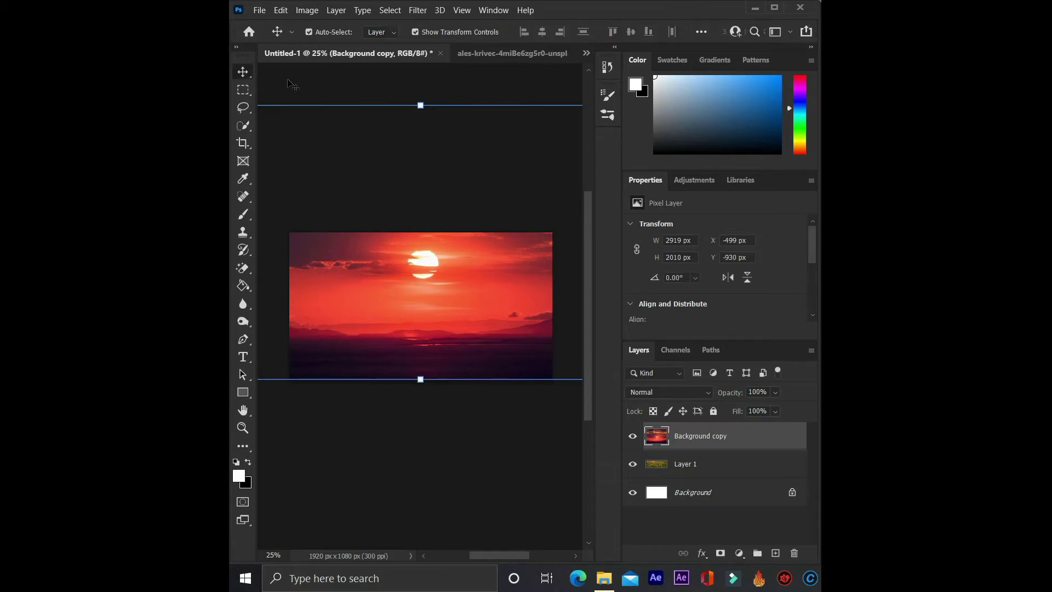
Stretch the sunset down to the canvas bottom, reaching 2919×2010 px
scroll(376, 305, "up", 1)
scroll(376, 305, "down", 1)
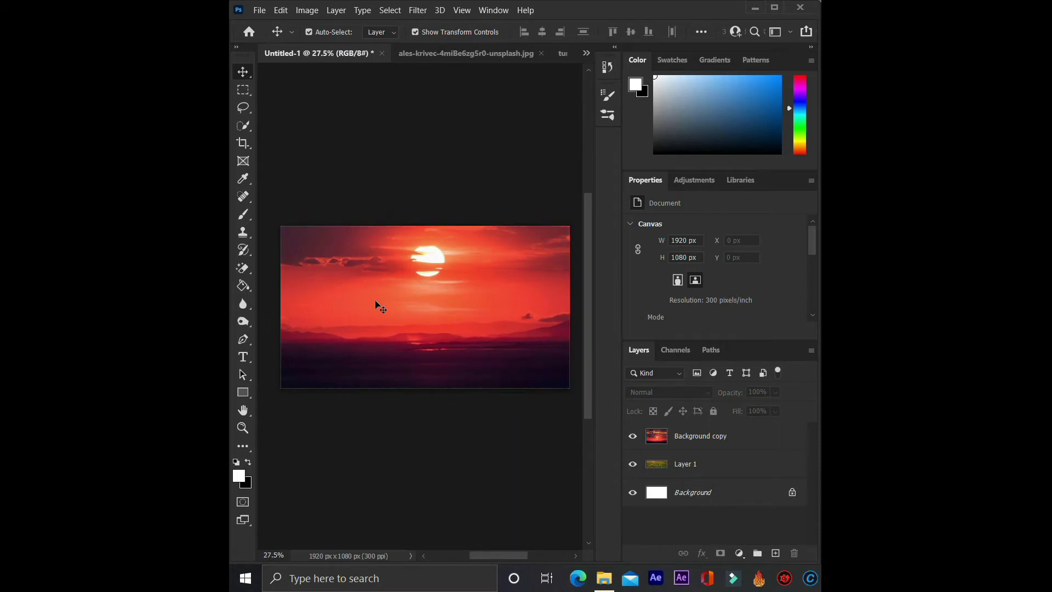
scroll(450, 387, "up", 1)
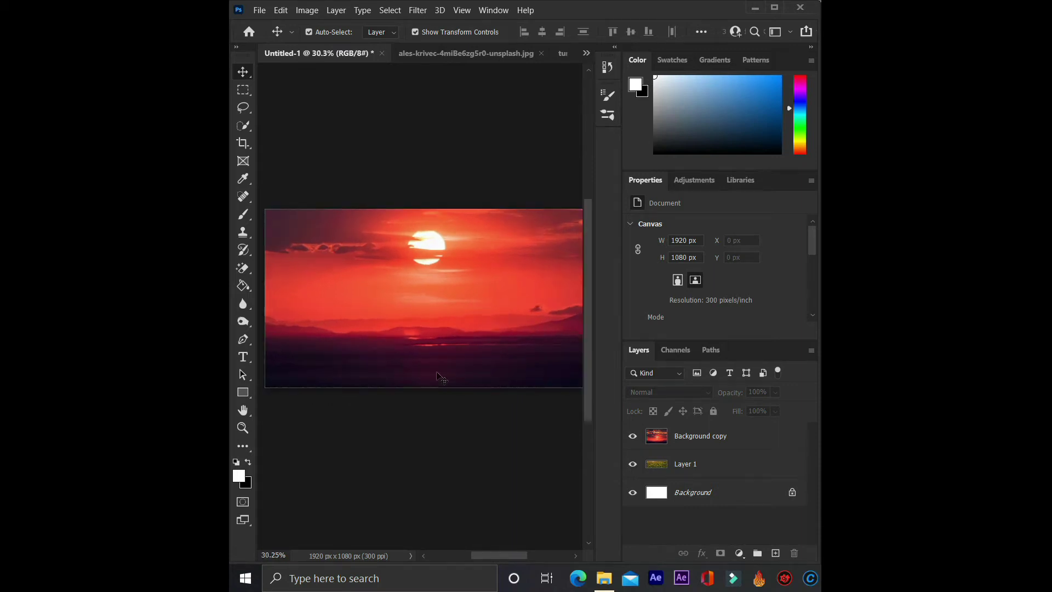
left_click(426, 387)
left_click_drag(424, 387, 425, 387)
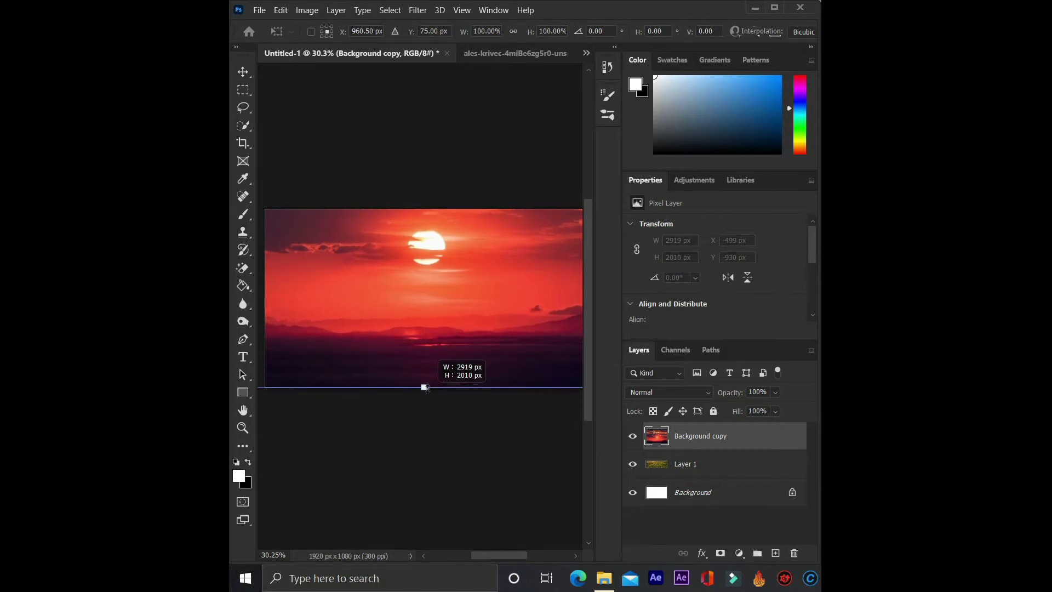
left_click(243, 71)
left_click(391, 429)
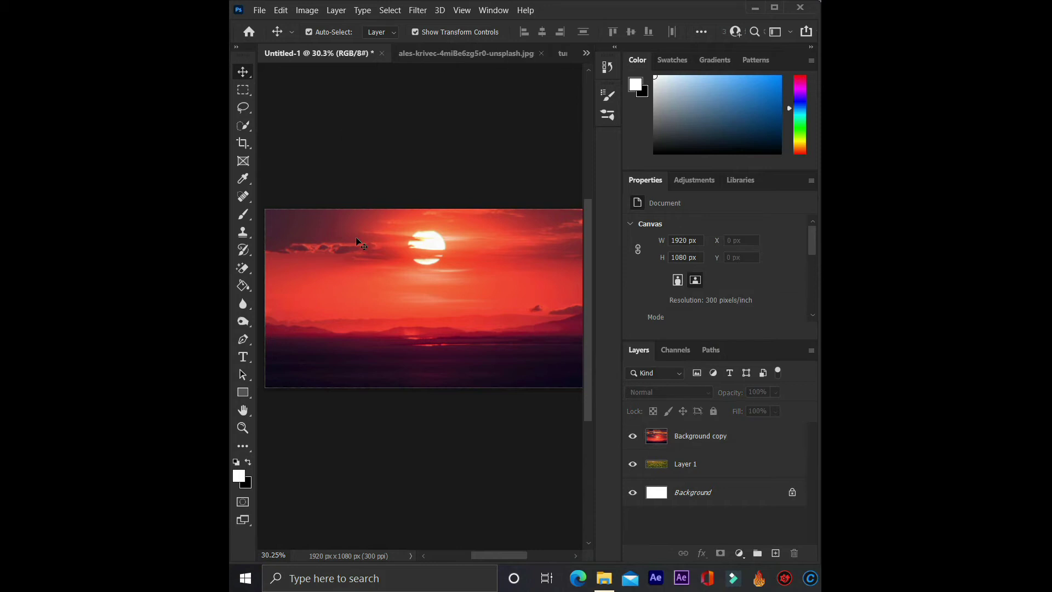
scroll(390, 429, "up", 2)
scroll(390, 429, "down", 1)
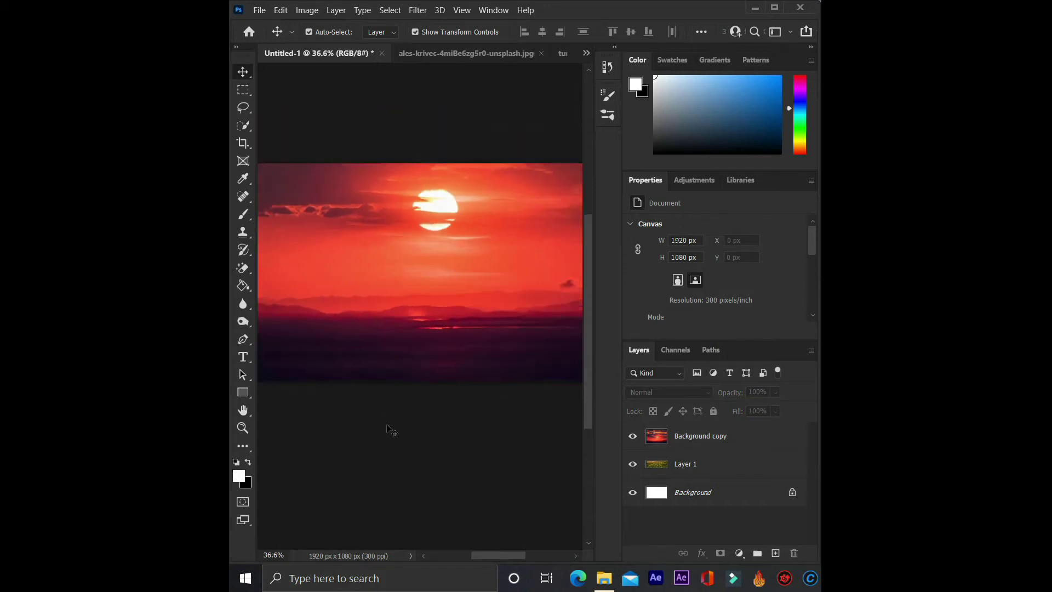
scroll(390, 429, "down", 1)
left_click_drag(512, 560, 509, 562)
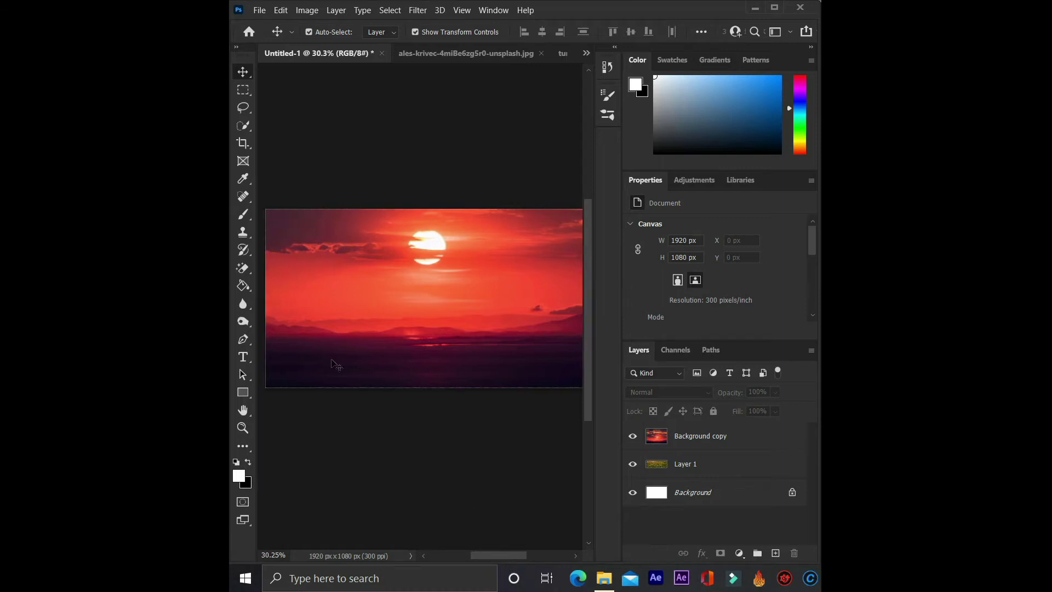
Check the eyedropper tool group and reset the workspace panel layout
left_click(244, 179)
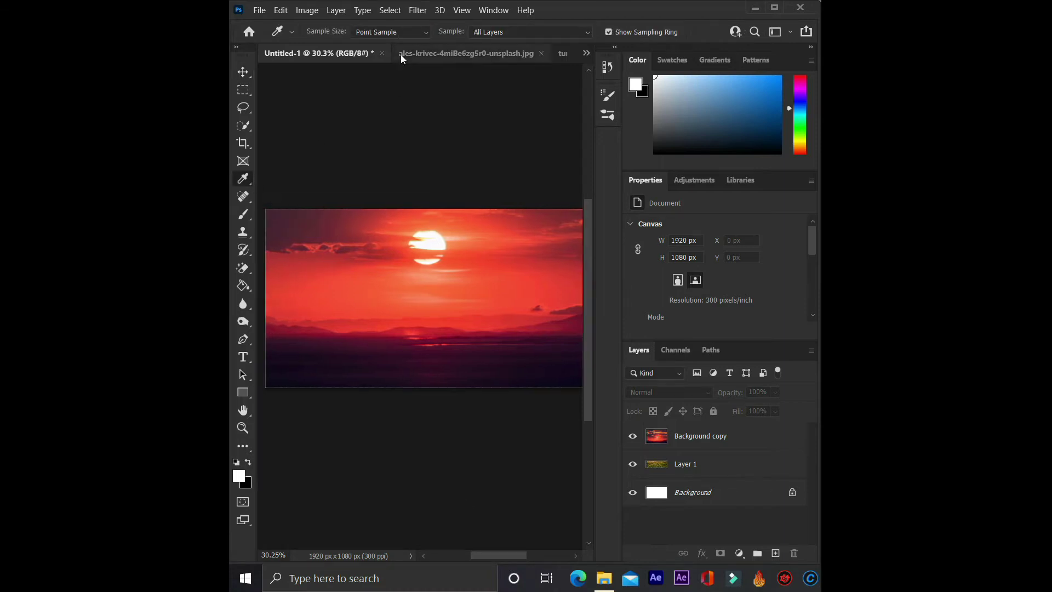
right_click(243, 178)
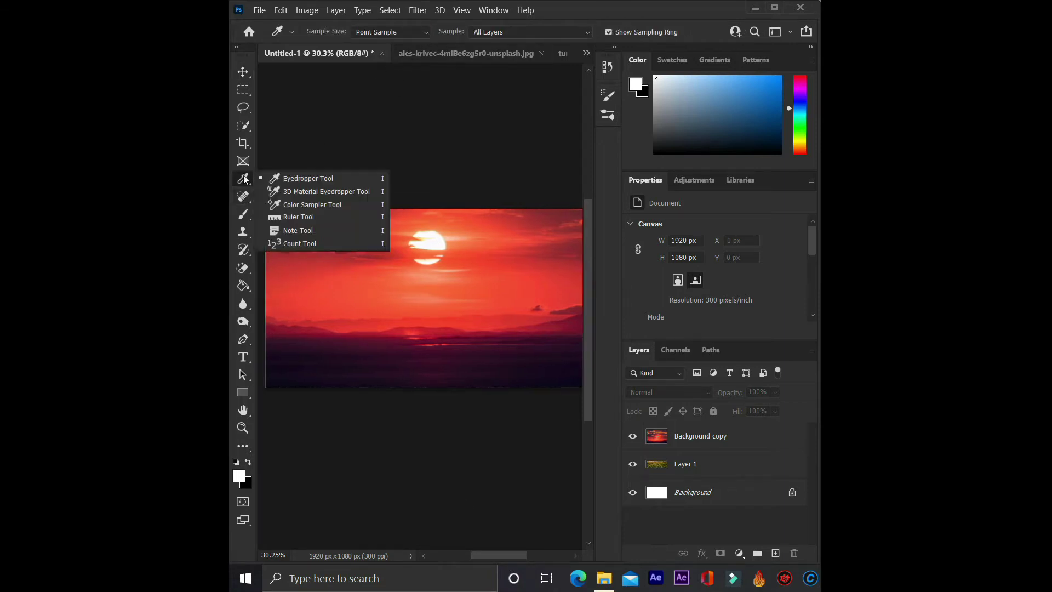
left_click(285, 181)
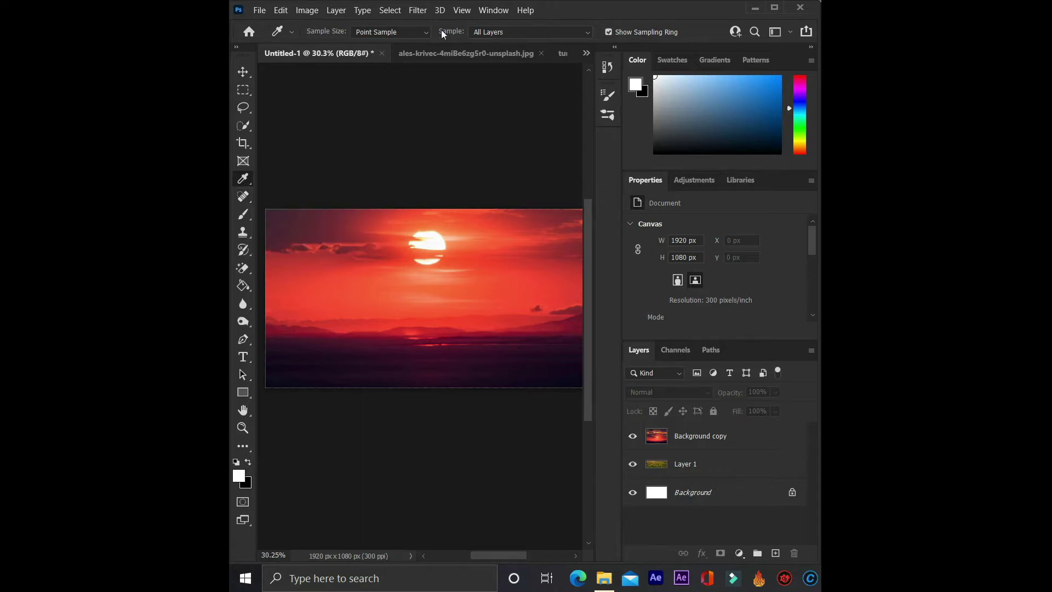
left_click(791, 33)
left_click(791, 36)
left_click(806, 111)
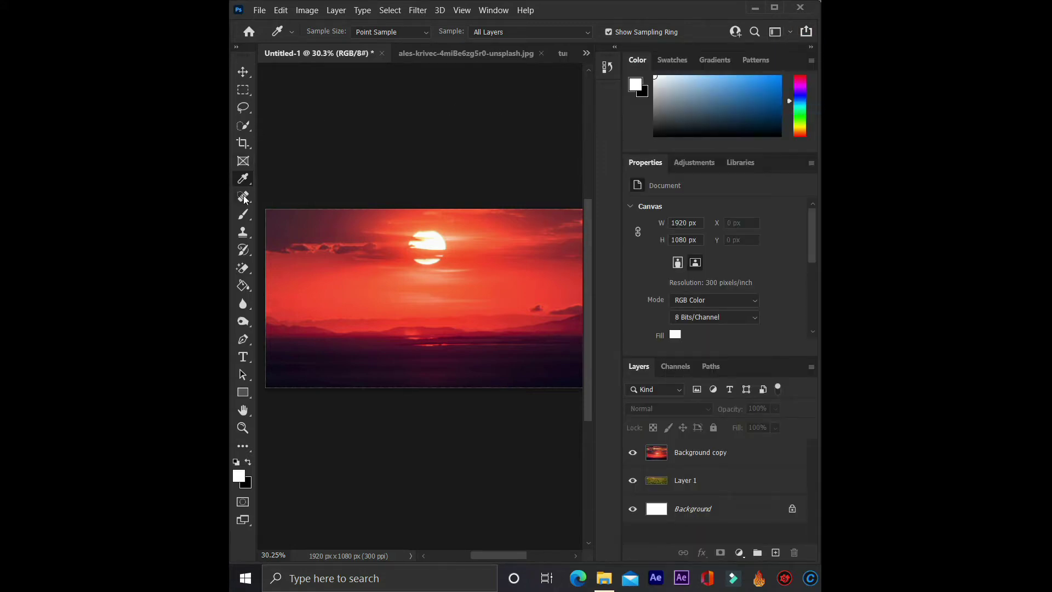
Choose the Soft Round brush at 0% hardness with 10% smoothing
left_click(246, 223)
left_click(277, 214)
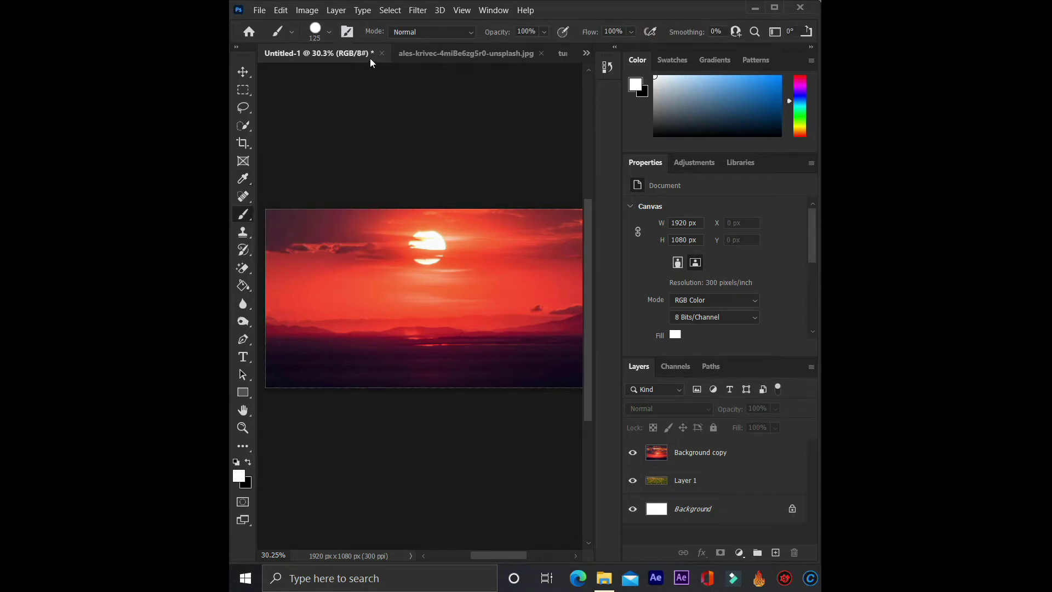
left_click(323, 35)
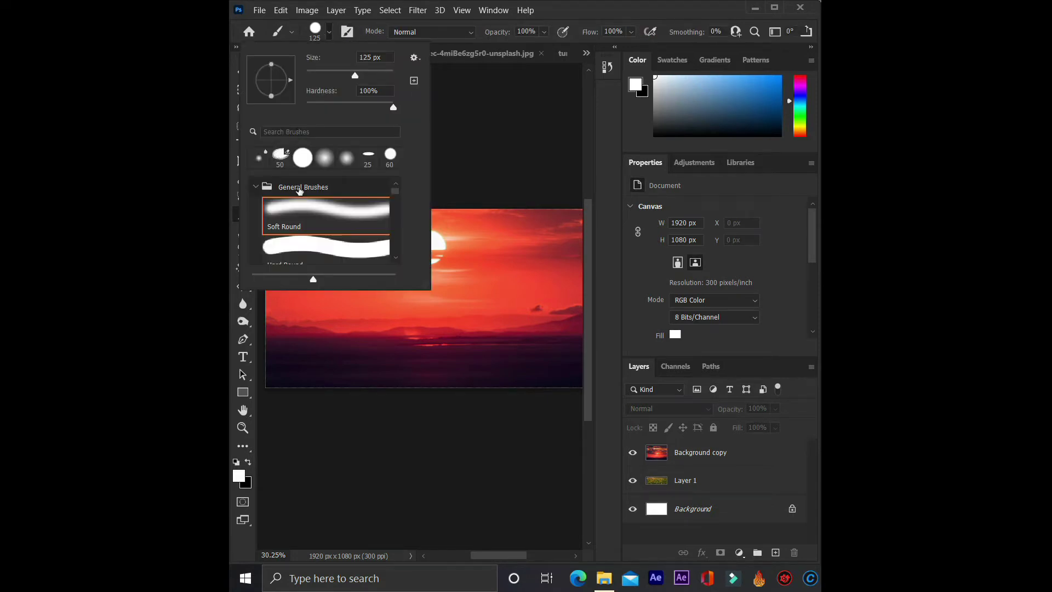
left_click(294, 208)
left_click(577, 15)
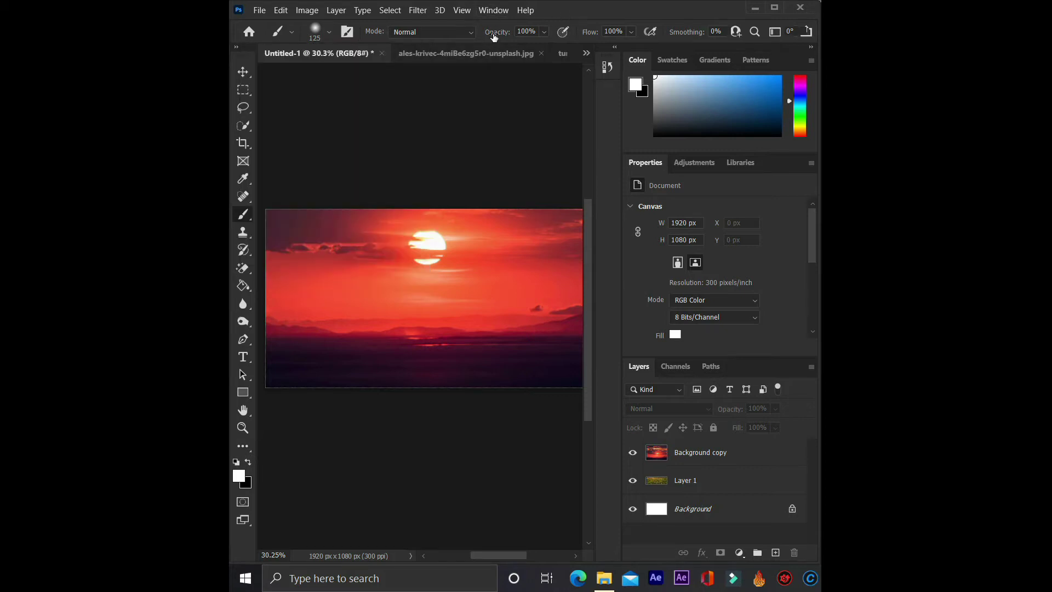
left_click_drag(680, 36, 690, 35)
On Background copy, enlarge the brush to 300 px and set black as foreground
left_click(692, 457)
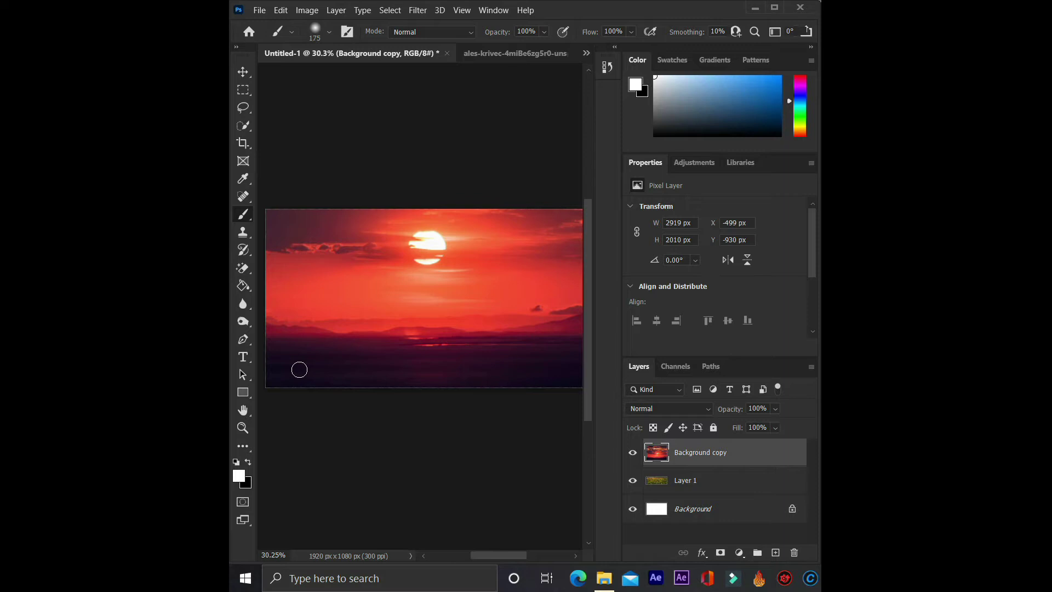
key("bracketright")
key("bracketright")
key("bracketright")
key("bracketright")
left_click_drag(272, 376, 300, 384)
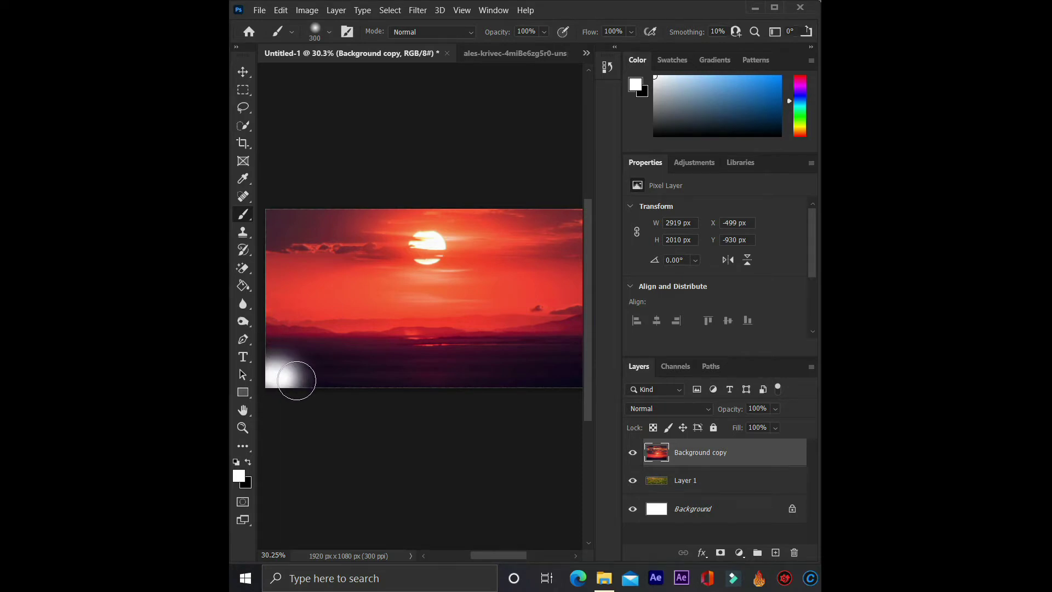
key("ctrl+z")
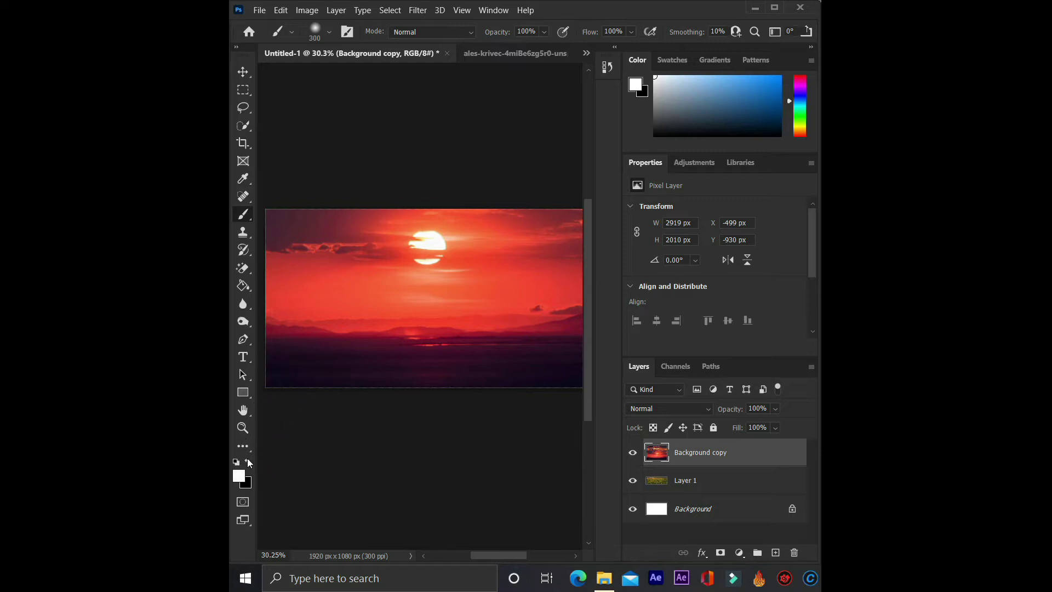
left_click(248, 462)
left_click_drag(269, 374, 309, 380)
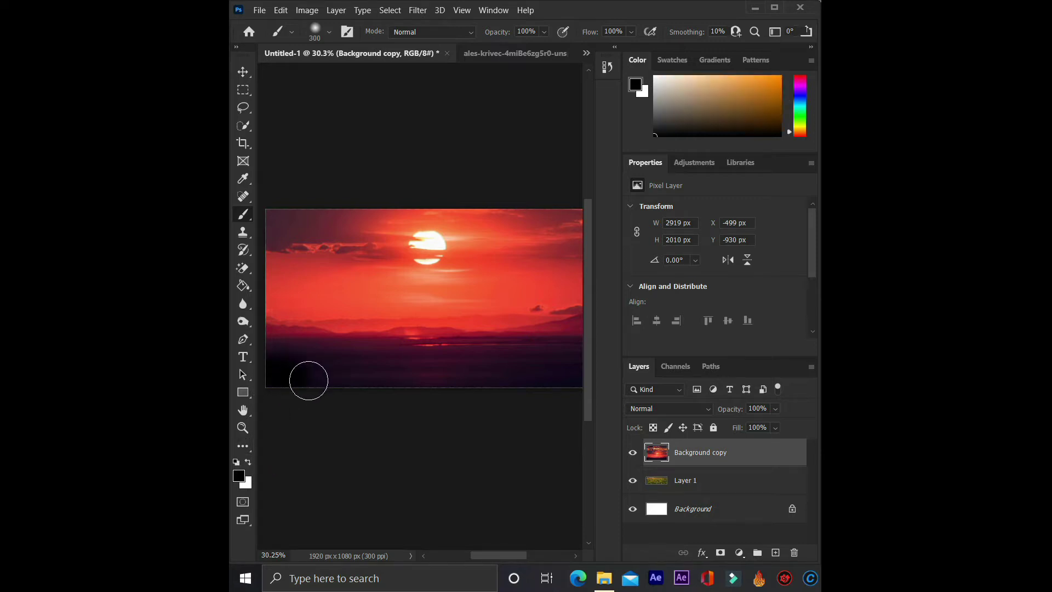
key("ctrl+z")
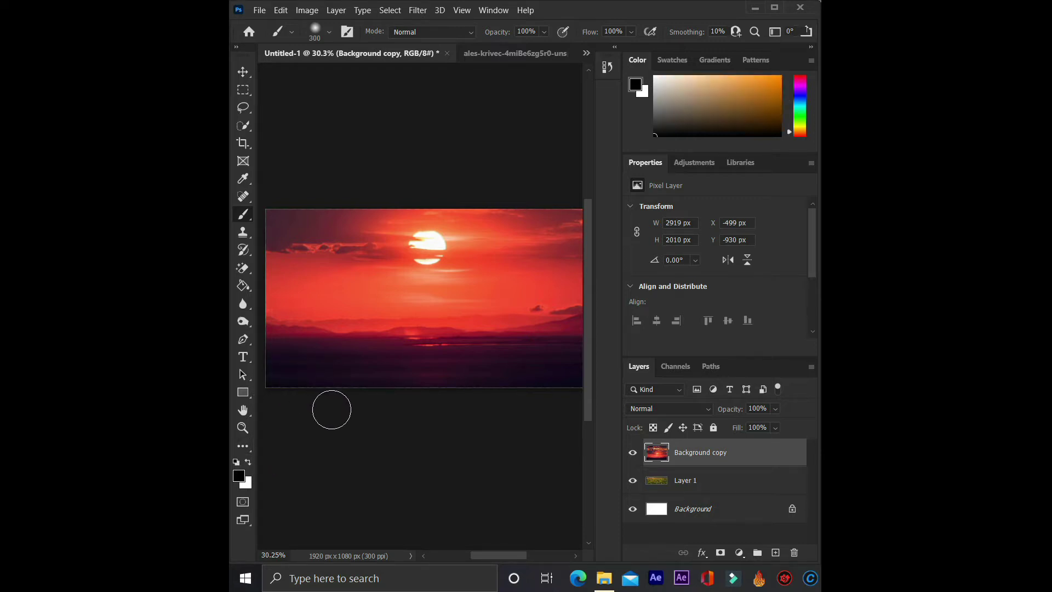
Mask the sunset layer, painting black along the bottom to reveal the grass
left_click(720, 554)
mouse_move(271, 363)
left_mouse_down()
mouse_move(383, 378)
mouse_move(278, 379)
left_mouse_up()
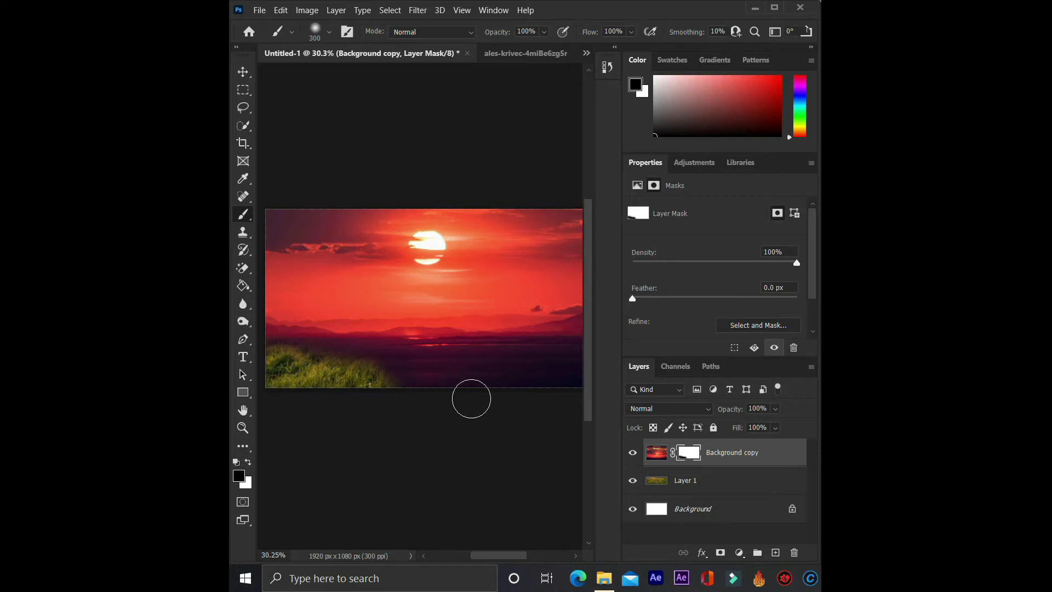
mouse_move(376, 383)
left_mouse_down()
mouse_move(592, 384)
mouse_move(318, 369)
left_mouse_up()
scroll(535, 392, "down", 1)
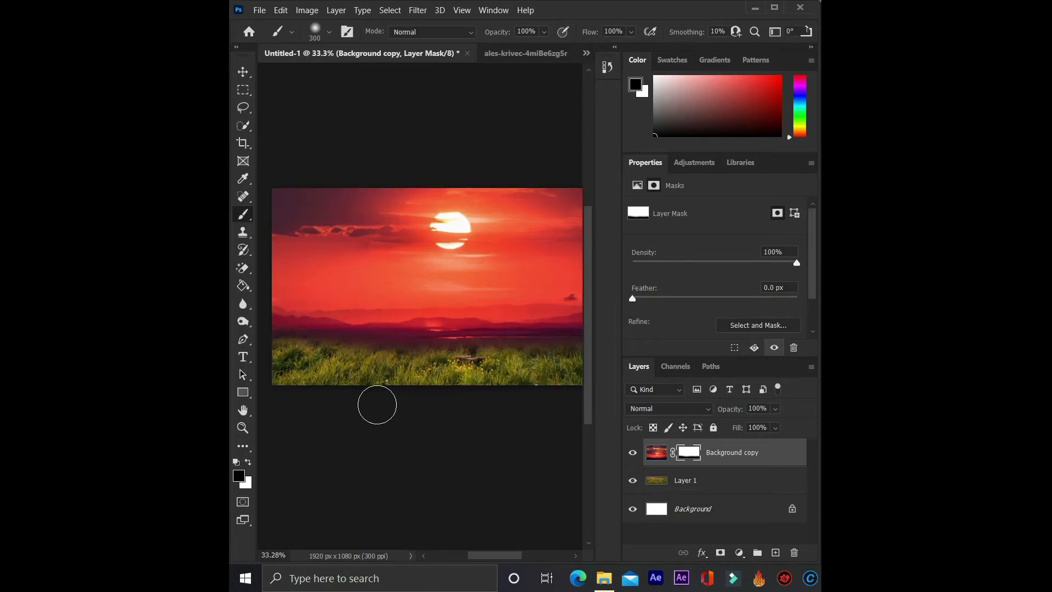
scroll(377, 405, "up", 1)
mouse_move(411, 373)
left_mouse_down()
mouse_move(434, 359)
mouse_move(348, 364)
left_mouse_up()
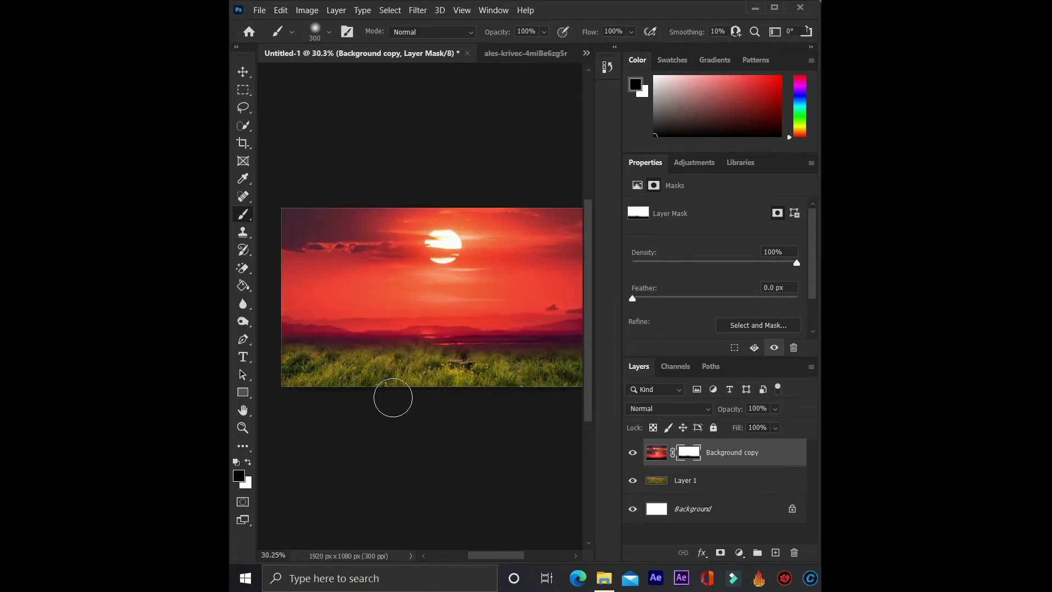
At 21% brush opacity, softly blend the horizon haze into the grass
left_click_drag(493, 34, 441, 31)
mouse_move(293, 345)
left_mouse_down()
mouse_move(315, 340)
mouse_move(300, 351)
mouse_move(329, 364)
mouse_move(278, 348)
mouse_move(352, 355)
mouse_move(321, 348)
mouse_move(329, 355)
mouse_move(309, 360)
mouse_move(273, 336)
mouse_move(294, 352)
mouse_move(280, 327)
mouse_move(282, 334)
mouse_move(283, 312)
mouse_move(297, 318)
mouse_move(289, 305)
mouse_move(346, 334)
mouse_move(381, 336)
mouse_move(369, 317)
mouse_move(500, 336)
mouse_move(476, 357)
left_mouse_up()
scroll(298, 354, "up", 2)
scroll(291, 345, "up", 2)
scroll(475, 356, "down", 3)
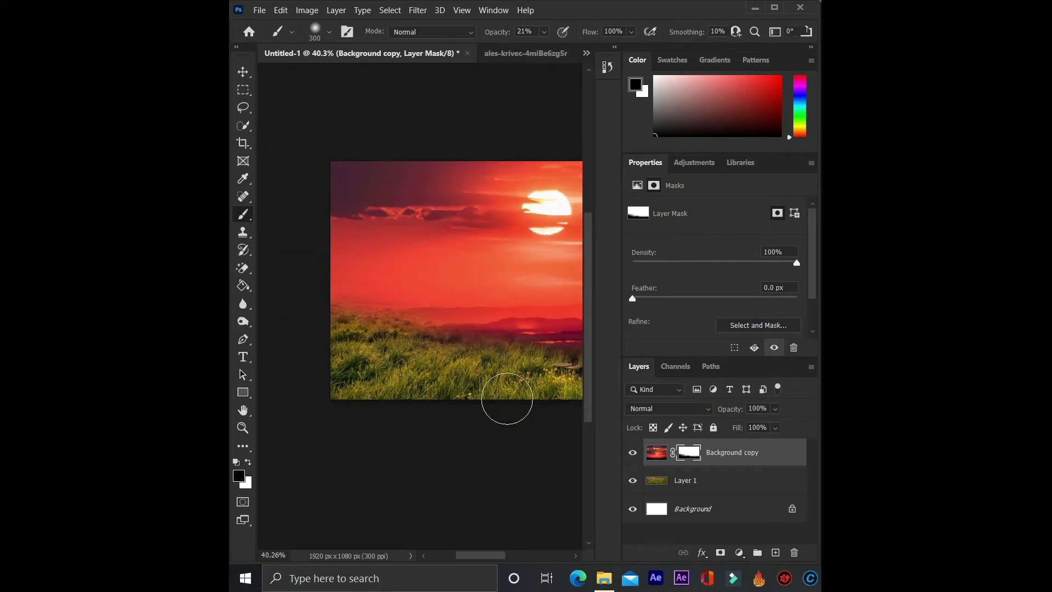
mouse_move(493, 555)
left_mouse_down()
mouse_move(516, 562)
mouse_move(506, 559)
left_mouse_up()
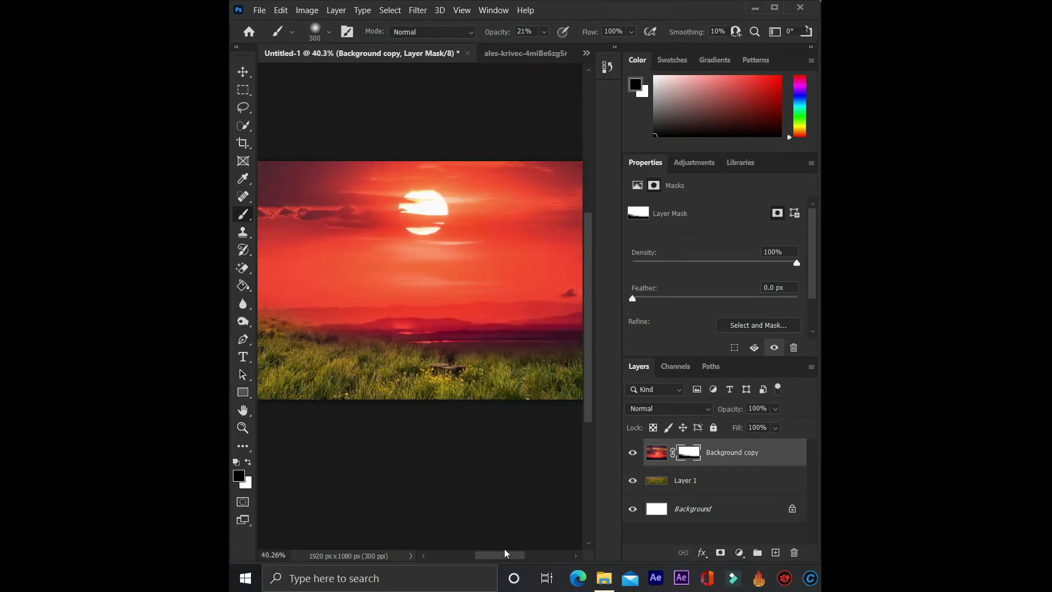
mouse_move(439, 356)
left_mouse_down()
mouse_move(364, 353)
mouse_move(395, 343)
mouse_move(364, 354)
mouse_move(422, 351)
mouse_move(320, 350)
mouse_move(522, 360)
left_mouse_up()
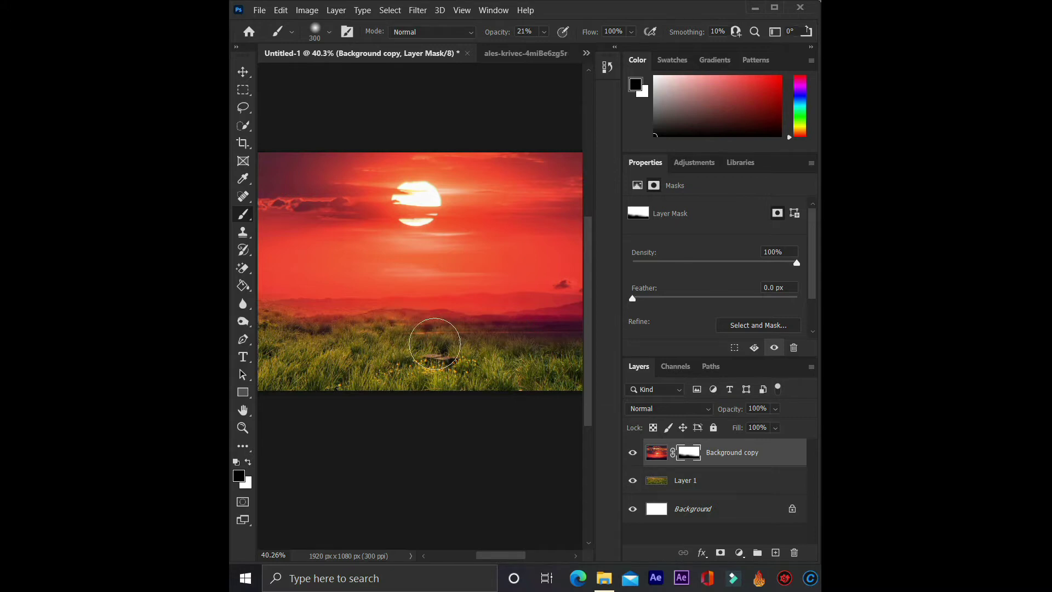
left_click_drag(419, 332, 343, 338)
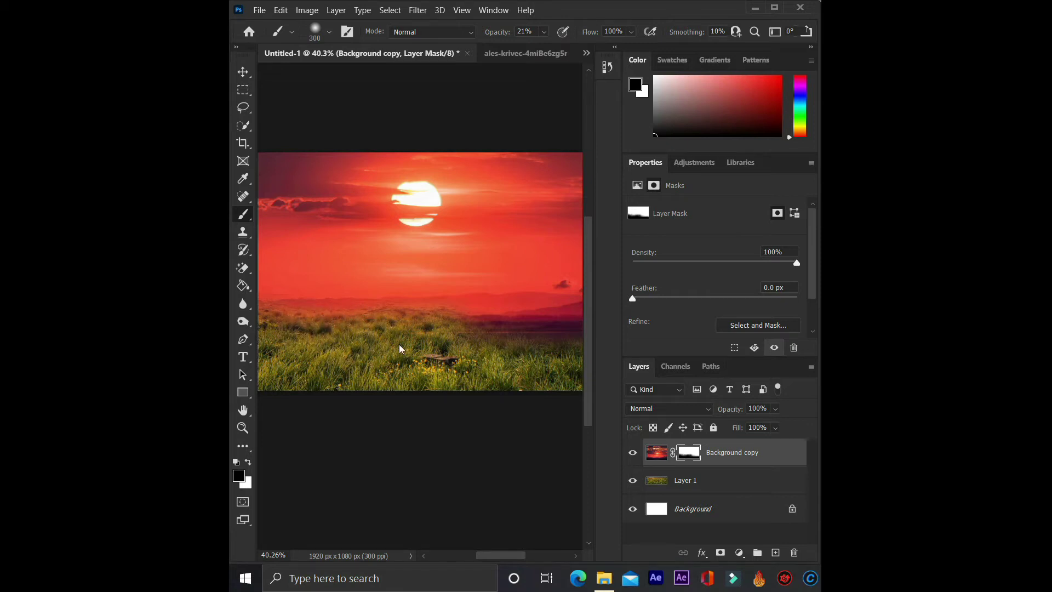
left_click_drag(486, 555, 504, 564)
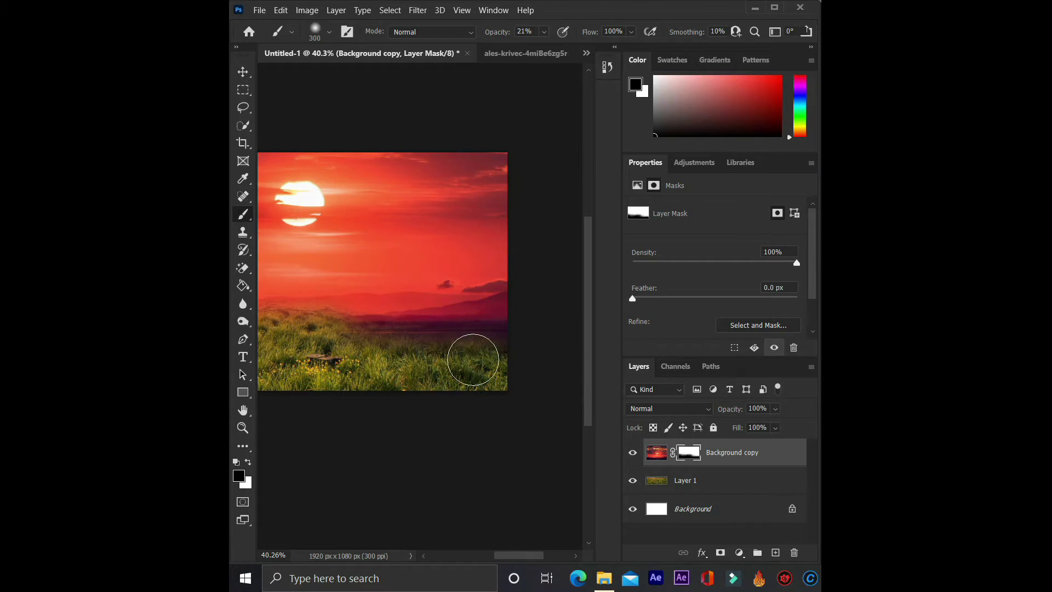
mouse_move(489, 342)
left_mouse_down()
mouse_move(334, 346)
mouse_move(489, 345)
left_mouse_up()
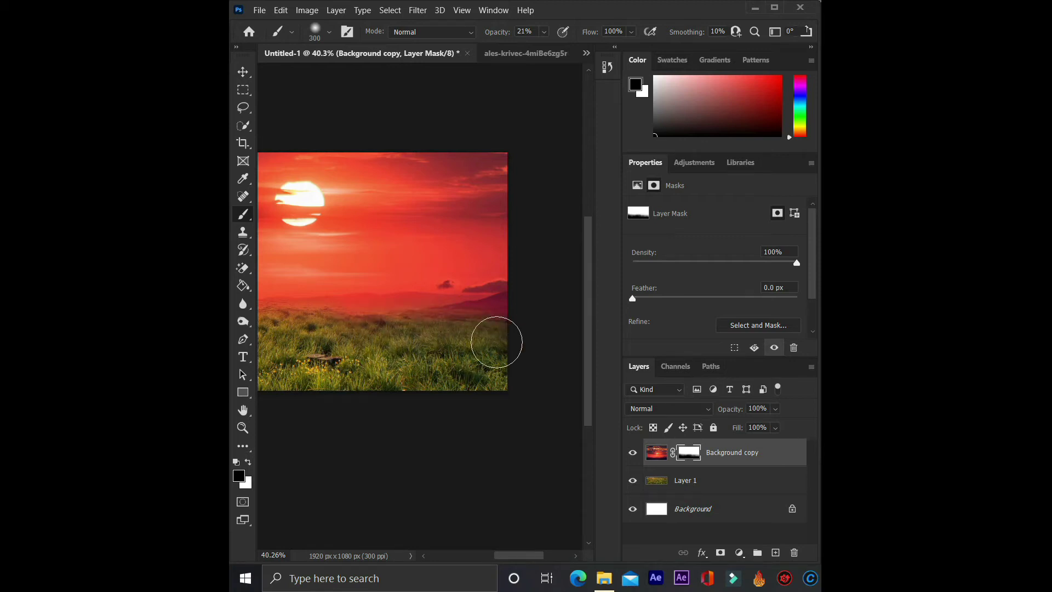
scroll(407, 351, "down", 1)
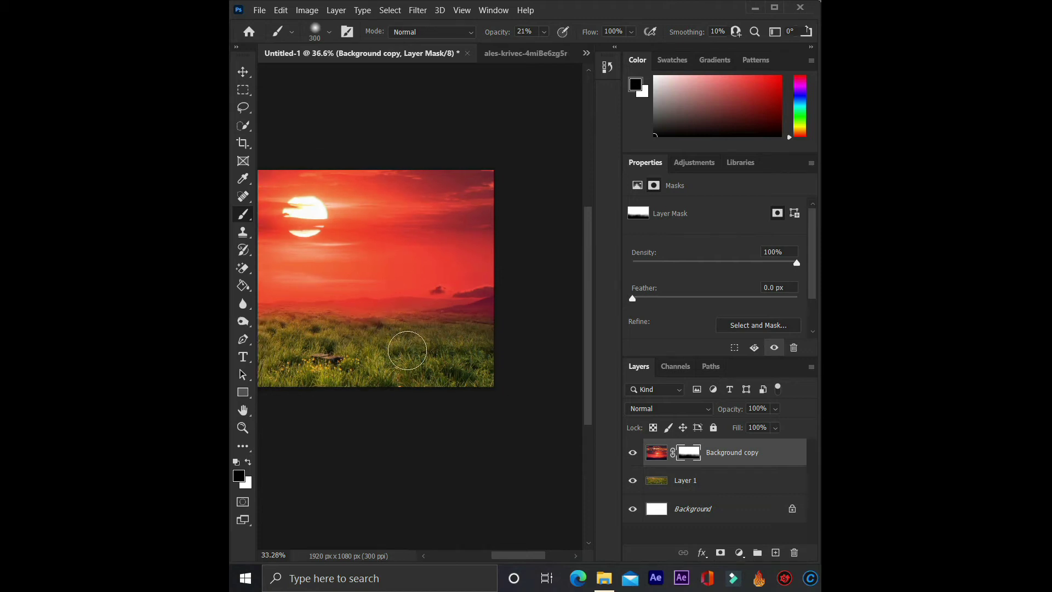
scroll(407, 350, "down", 1)
left_click_drag(535, 556, 515, 556)
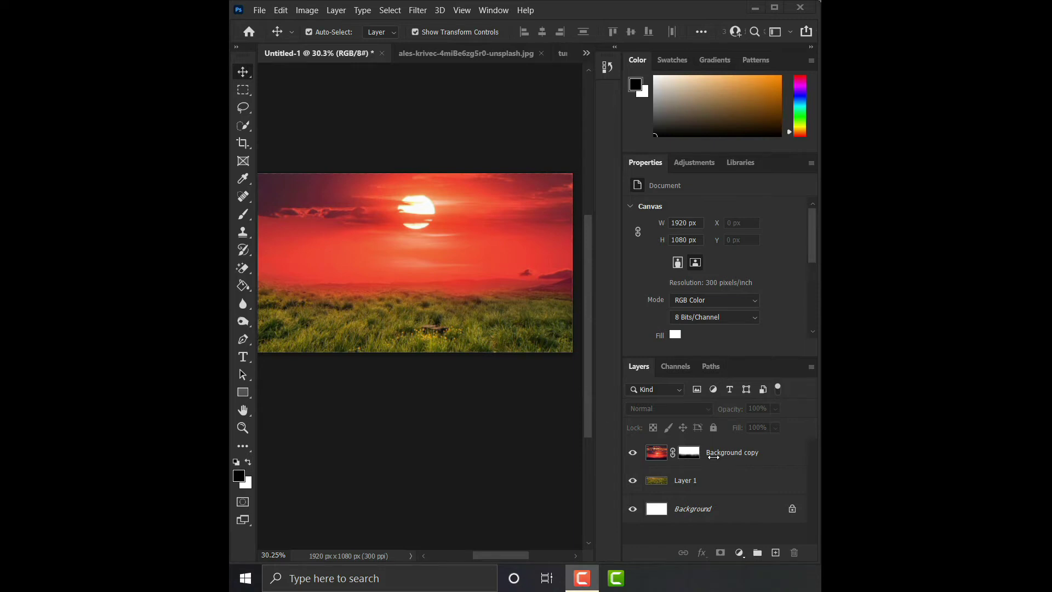
Add a Hue/Saturation adjustment layer clipped to the Background copy sunset layer
left_click(715, 460)
left_click(739, 554)
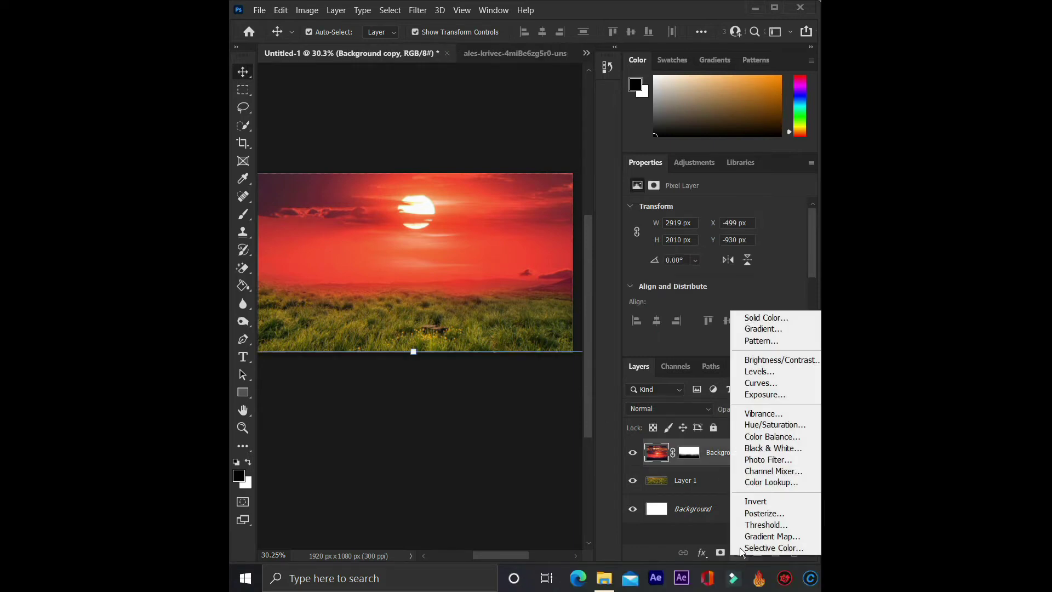
left_click(808, 428)
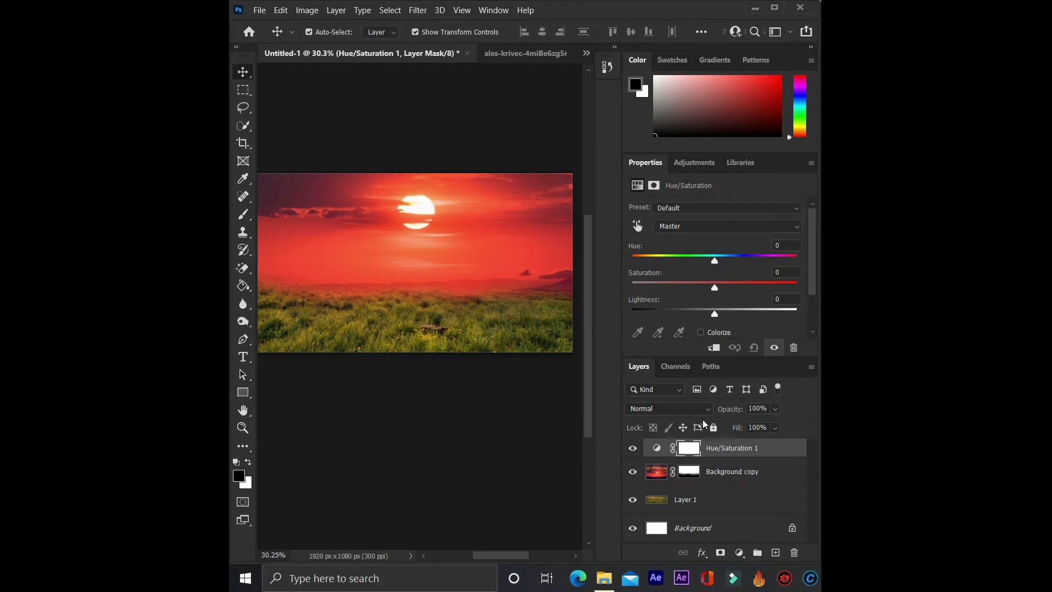
left_click(715, 349)
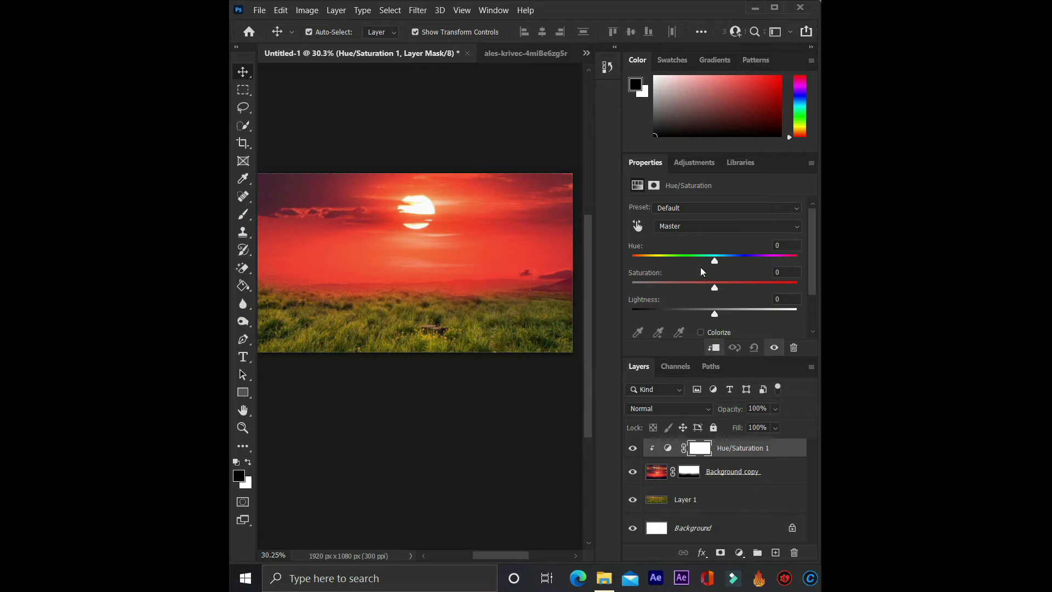
Set Hue +32, Saturation +38 and Lightness -32 for a golden-orange sky
left_click_drag(716, 262, 725, 262)
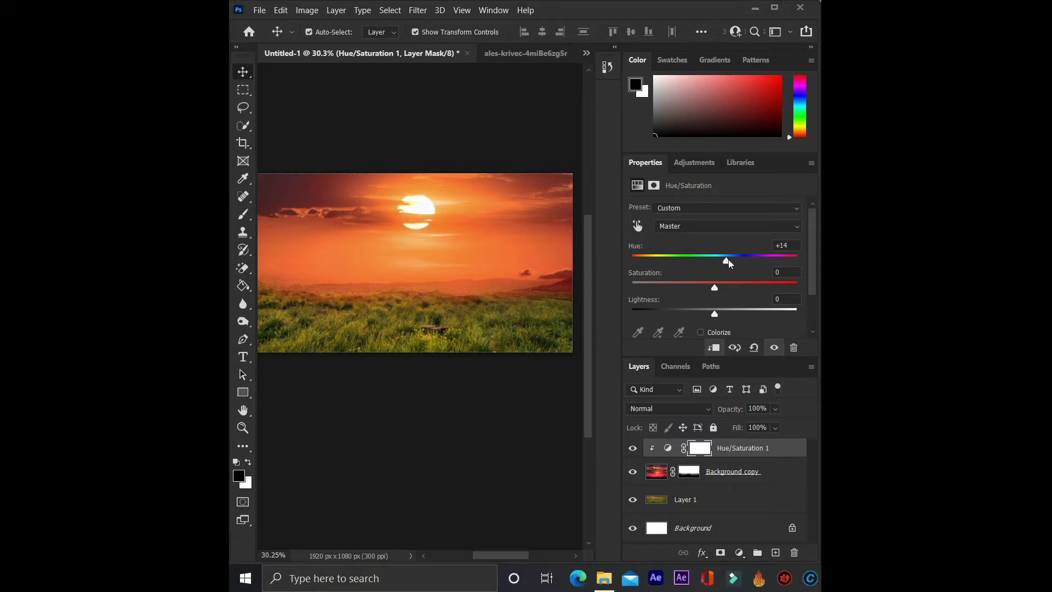
left_click_drag(727, 262, 735, 263)
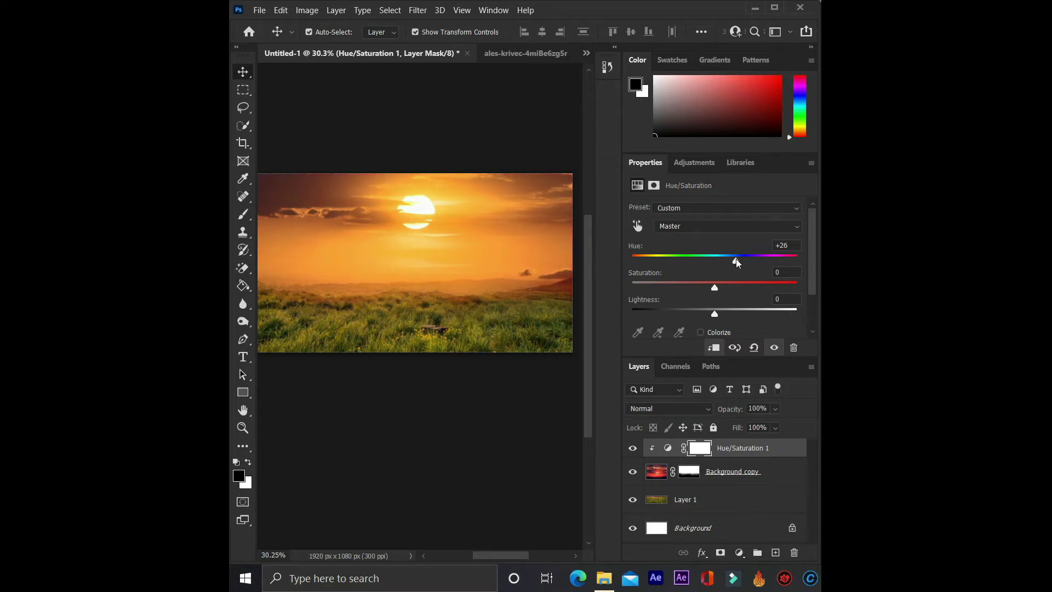
left_click_drag(735, 263, 742, 264)
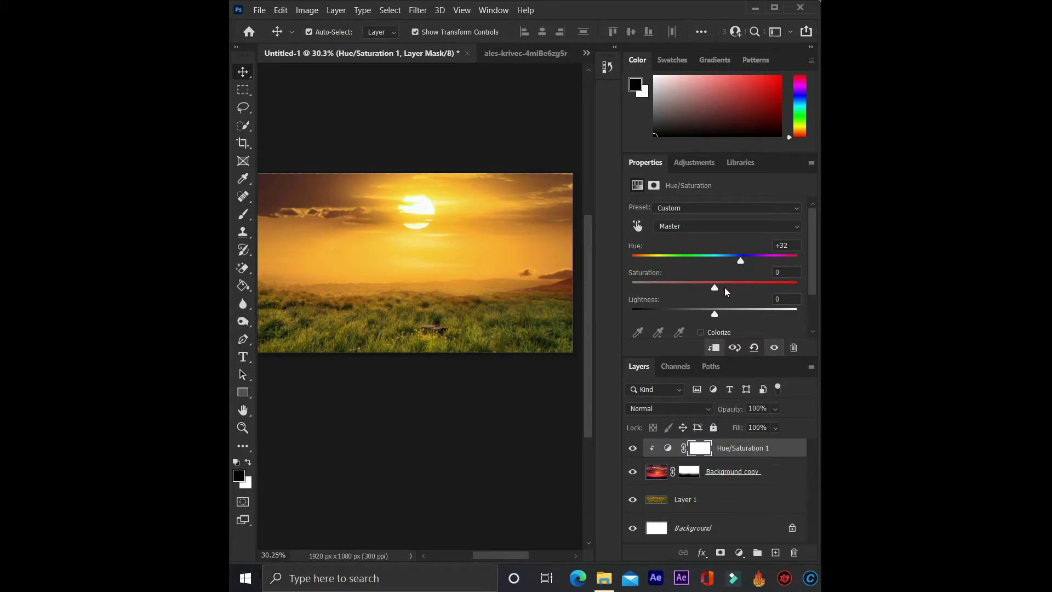
left_click_drag(715, 288, 736, 291)
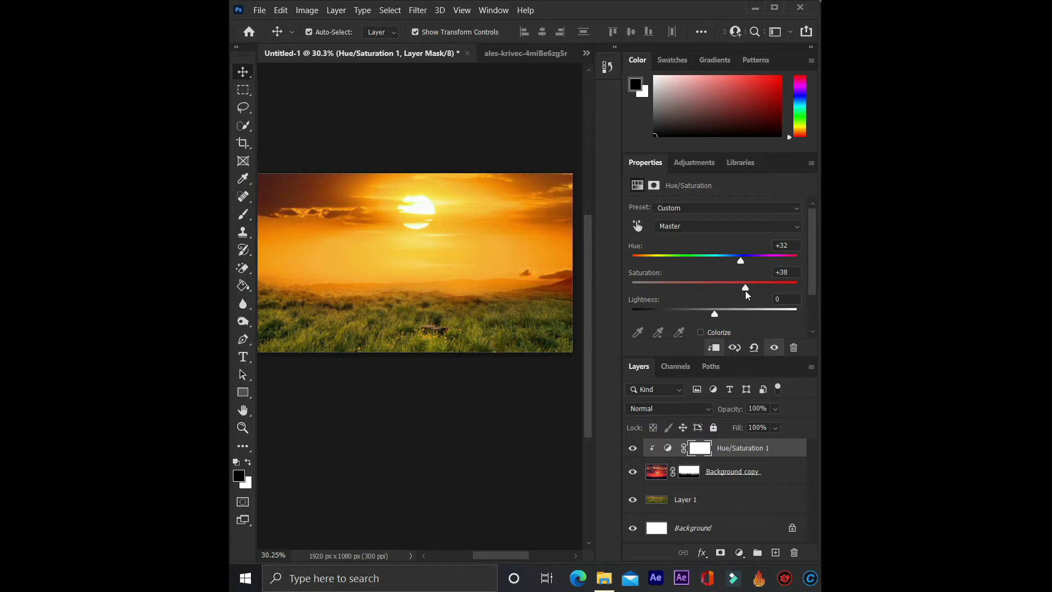
left_click_drag(715, 314, 690, 319)
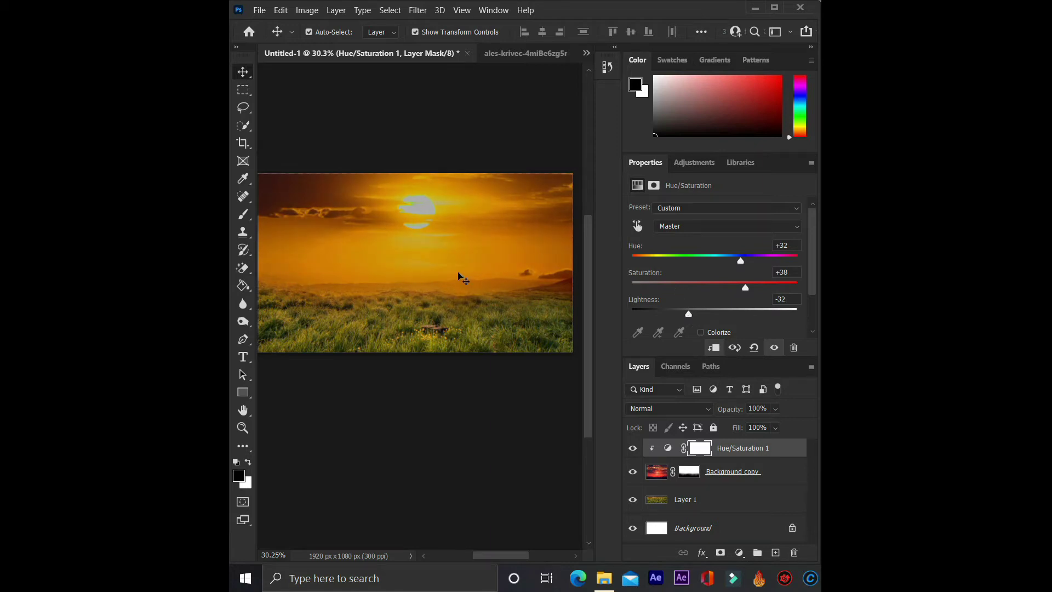
scroll(460, 277, "up", 1)
scroll(461, 277, "down", 1)
scroll(460, 277, "down", 1)
scroll(458, 274, "up", 1)
Tune the sunset Color Balance to +33 red, +37 green, -33 yellow, clipped to the sunset
left_click_drag(746, 292, 714, 295)
mouse_move(741, 263)
left_mouse_down()
mouse_move(750, 261)
mouse_move(731, 261)
mouse_move(743, 270)
left_mouse_up()
left_click_drag(741, 268, 742, 269)
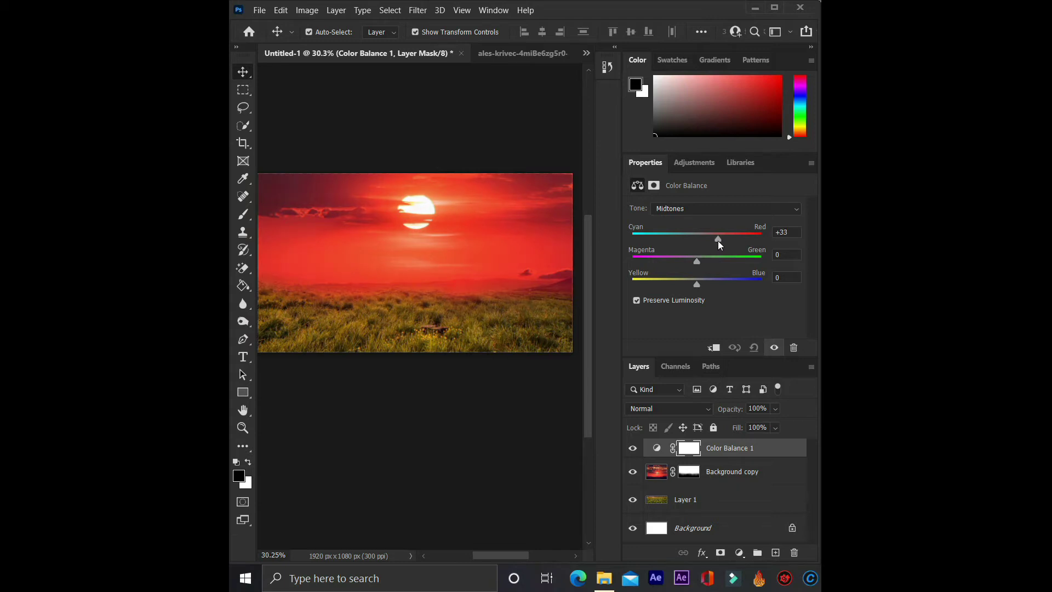
left_click_drag(696, 261, 721, 264)
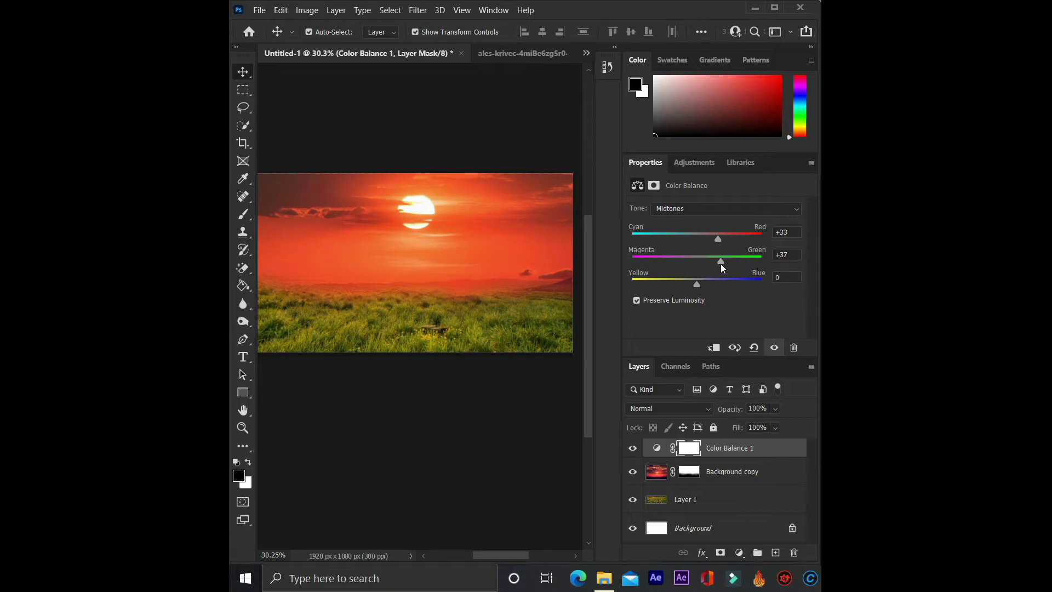
left_click_drag(695, 285, 673, 281)
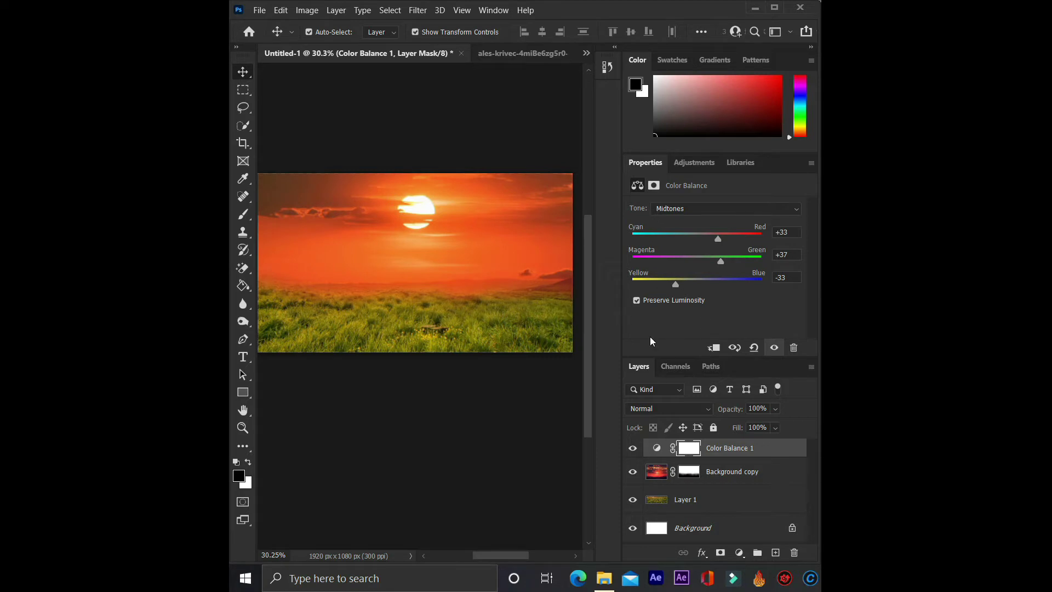
left_click(713, 348)
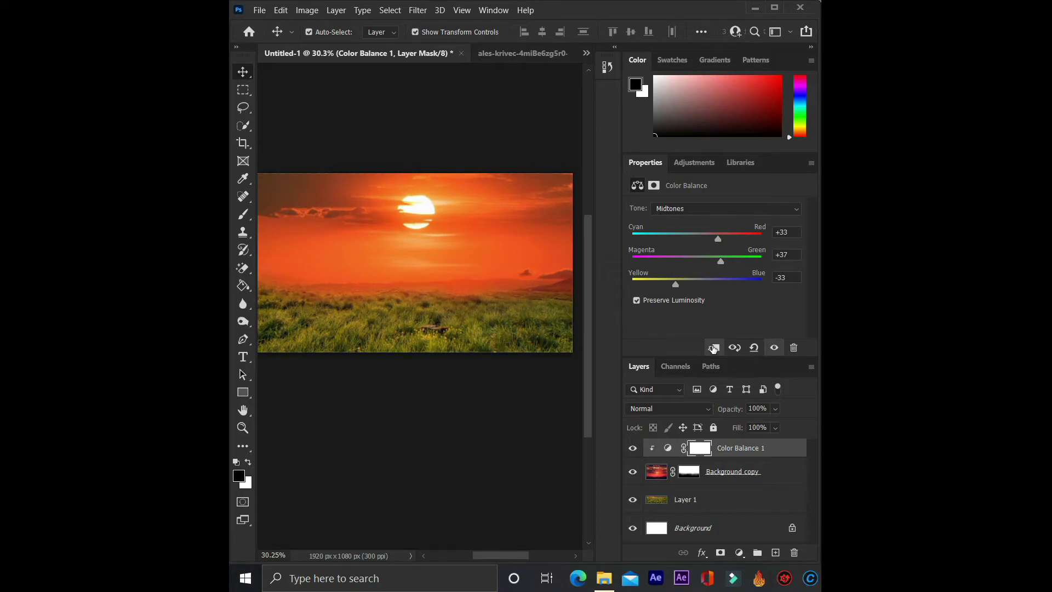
left_click(713, 348)
Select the grass layer, Layer 1, and bring up the adjustment layer types
left_click(813, 402)
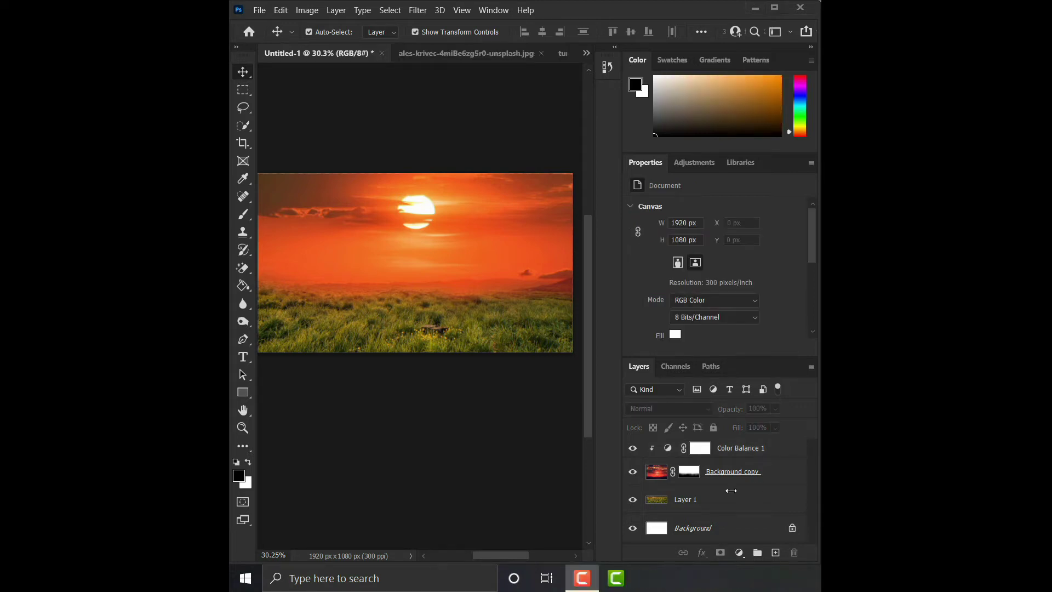
left_click(694, 501)
left_click(737, 554)
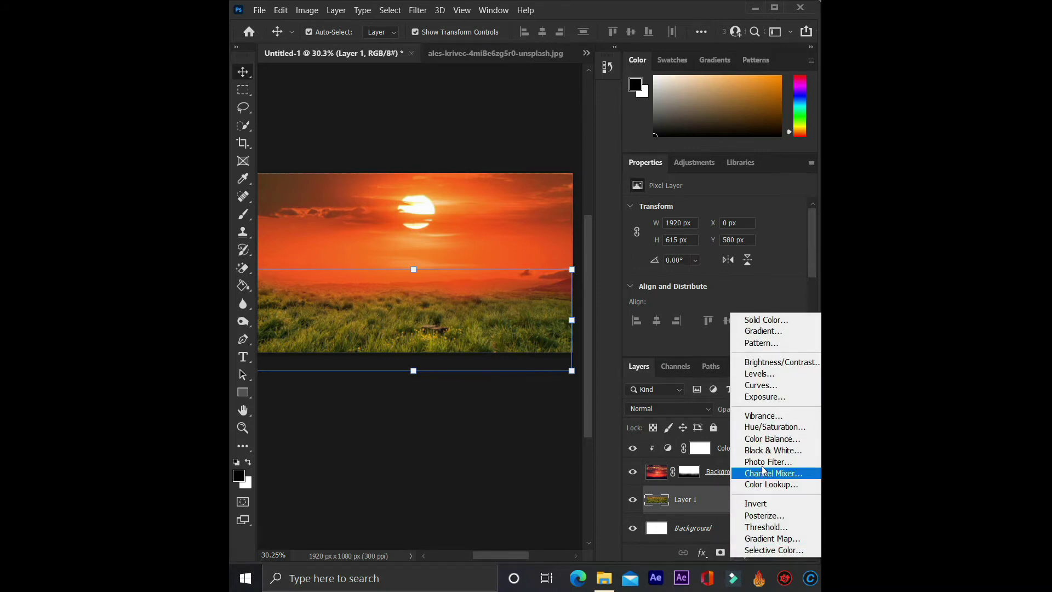
Add a Color Balance clipped to Layer 1, shifting grass midtones toward red, green and yellow
left_click(764, 439)
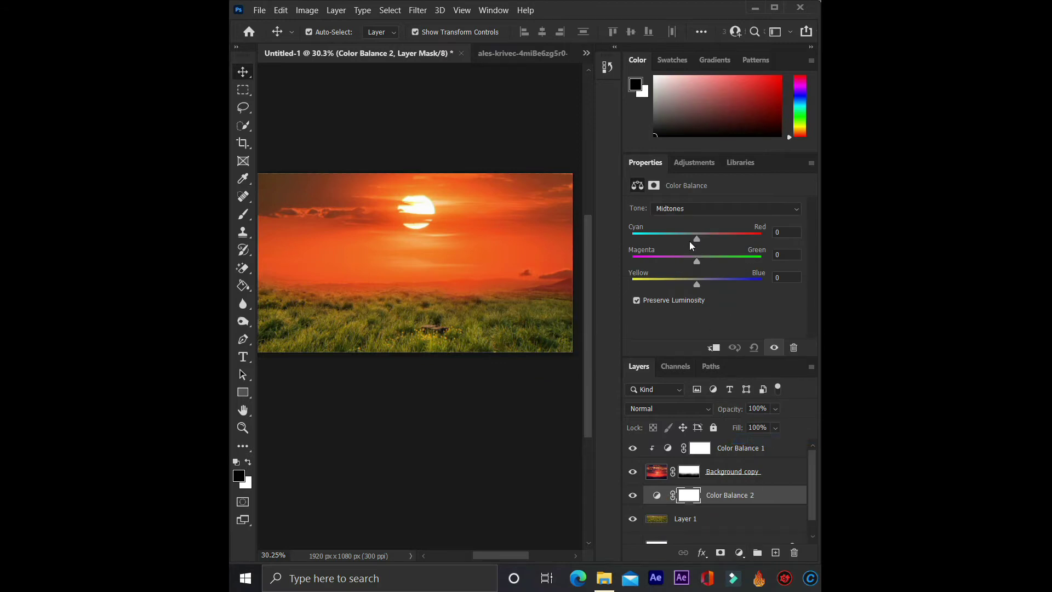
left_click(713, 349)
left_click_drag(696, 239, 748, 239)
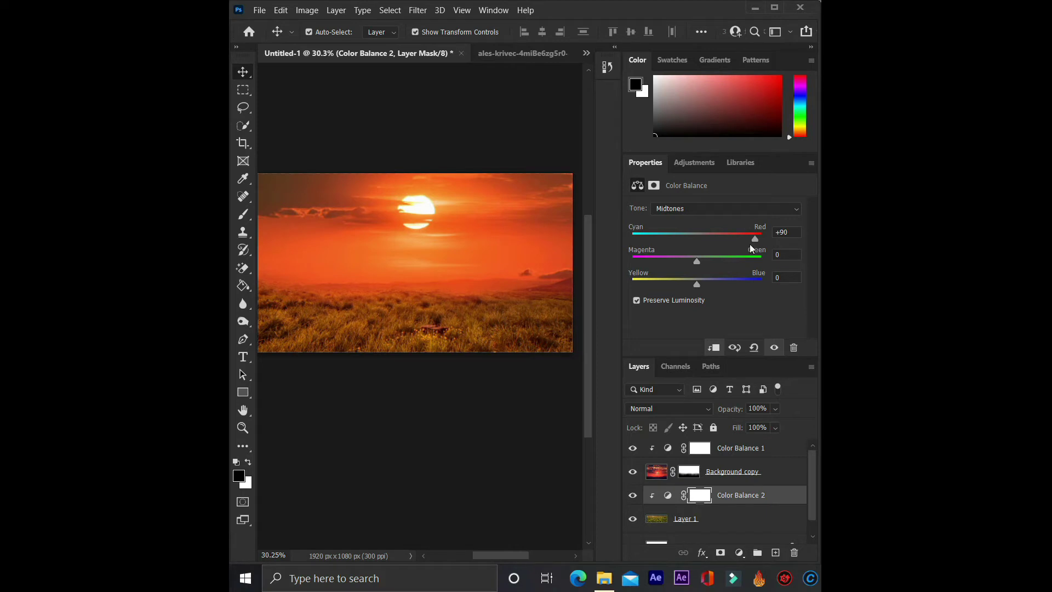
left_click_drag(694, 261, 706, 262)
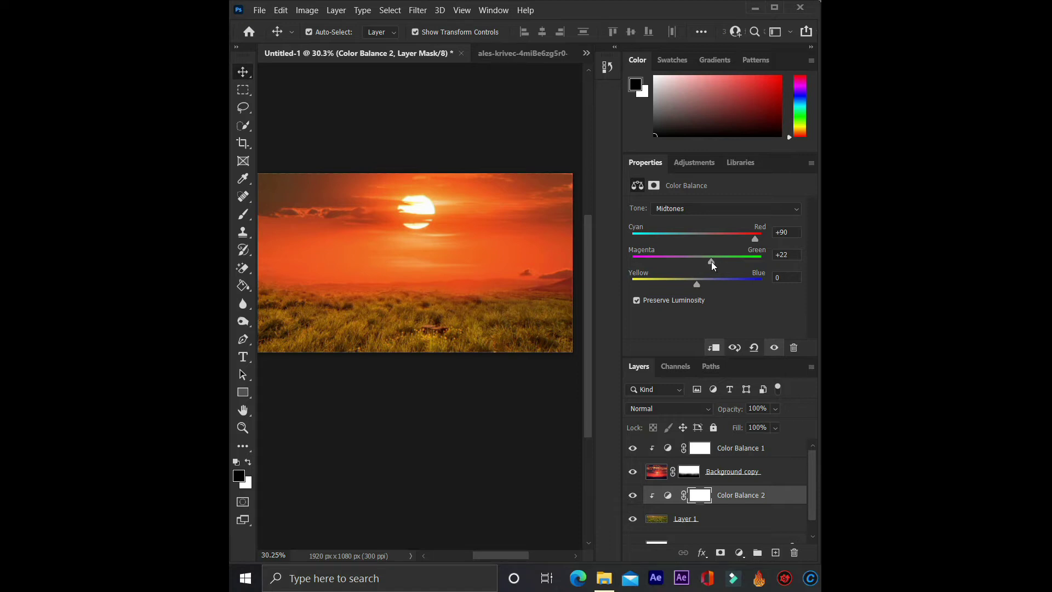
mouse_move(698, 284)
left_mouse_down()
mouse_move(649, 287)
mouse_move(749, 285)
mouse_move(685, 286)
left_mouse_up()
Compare clipped versus unclipped, then settle the grass at +94 red, +22 green, -20 yellow
left_click(713, 348)
left_click(713, 348)
left_click(713, 347)
scroll(710, 476, "down", 1)
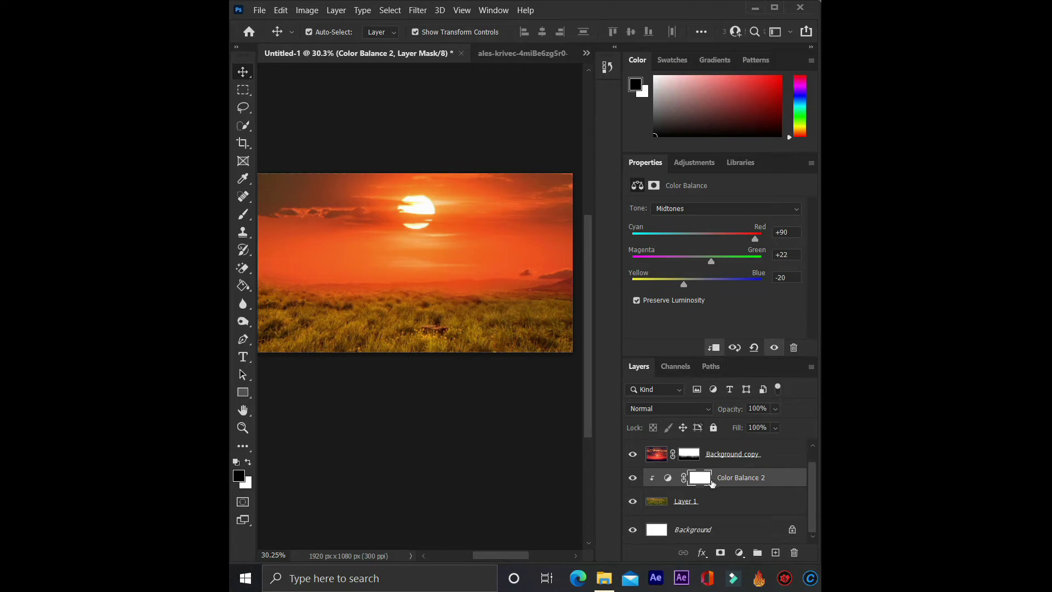
left_click(714, 348)
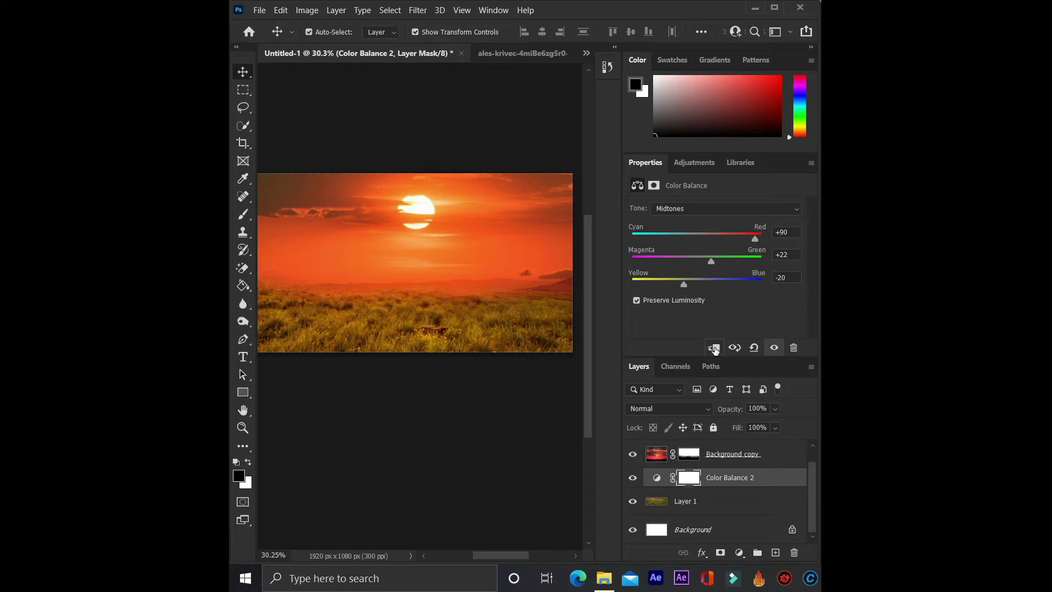
left_click(714, 347)
left_click(714, 348)
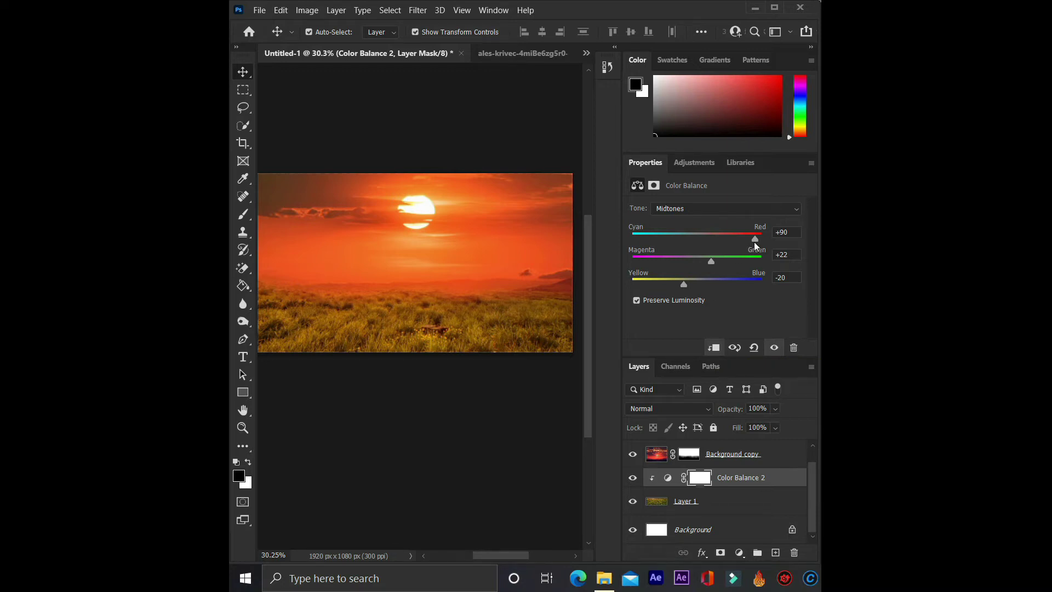
mouse_move(745, 241)
left_mouse_down()
mouse_move(701, 243)
mouse_move(752, 246)
mouse_move(636, 250)
mouse_move(745, 252)
left_mouse_up()
Toggle Color Balance 2's clipping and visibility to check its effect on the grass
left_click(715, 348)
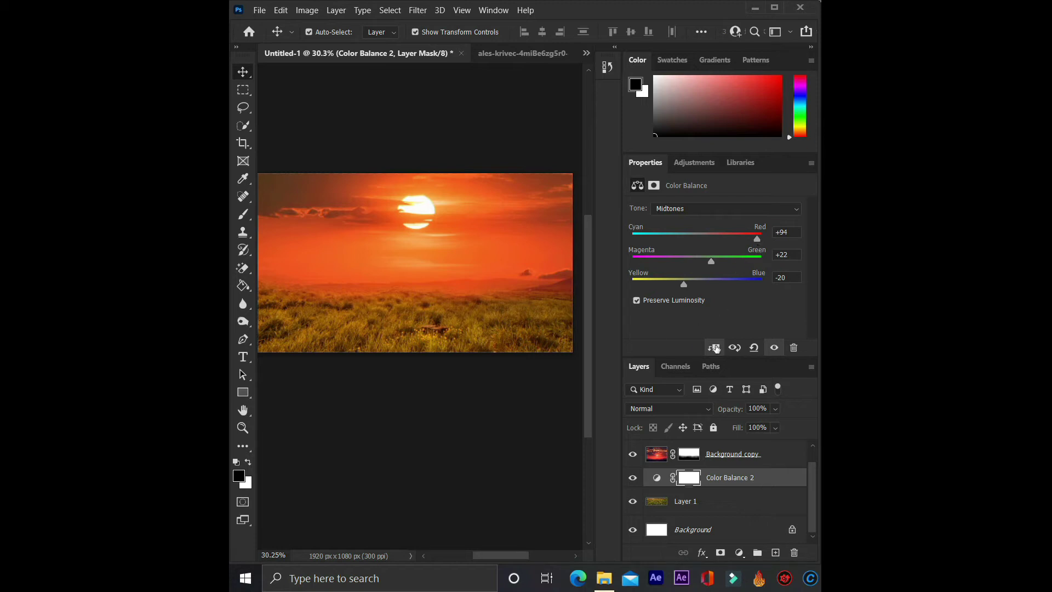
left_click(633, 478)
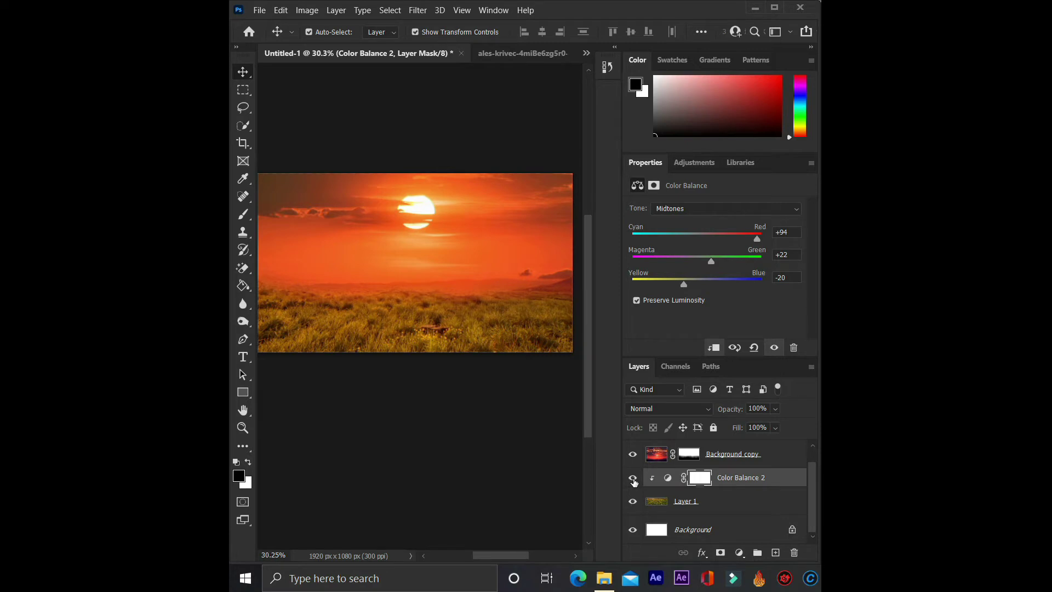
left_click(562, 400)
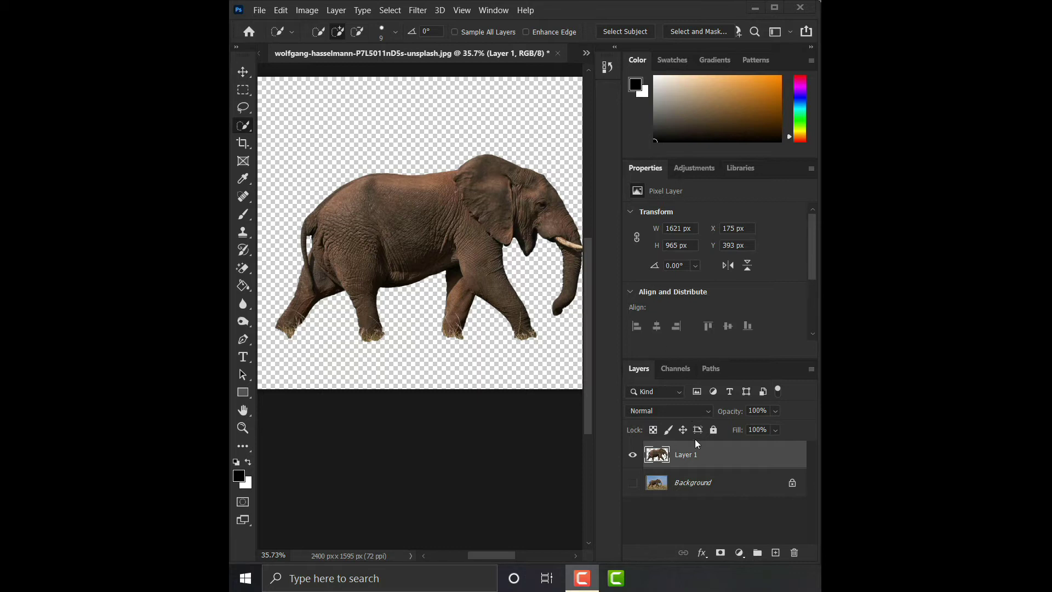
Duplicate the elephant layer into the Untitled-1 document and switch to that composite
right_click(696, 455)
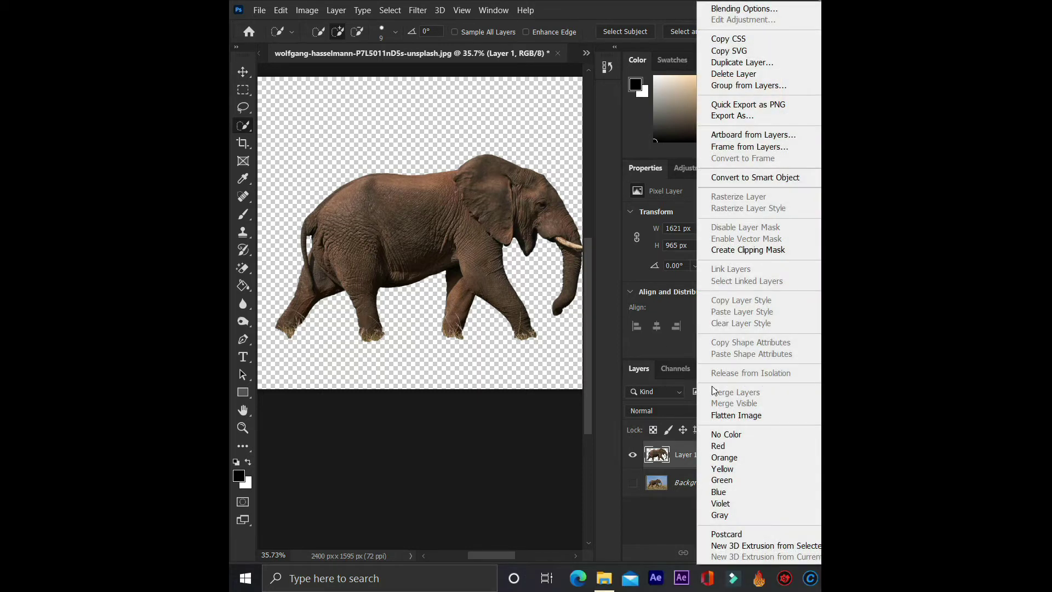
left_click(742, 62)
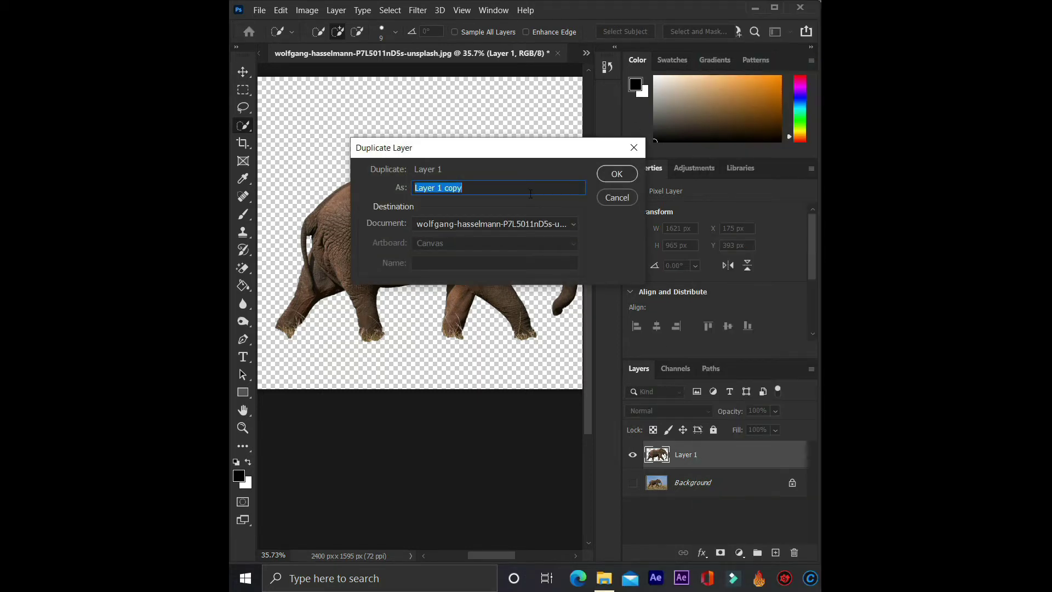
left_click(482, 227)
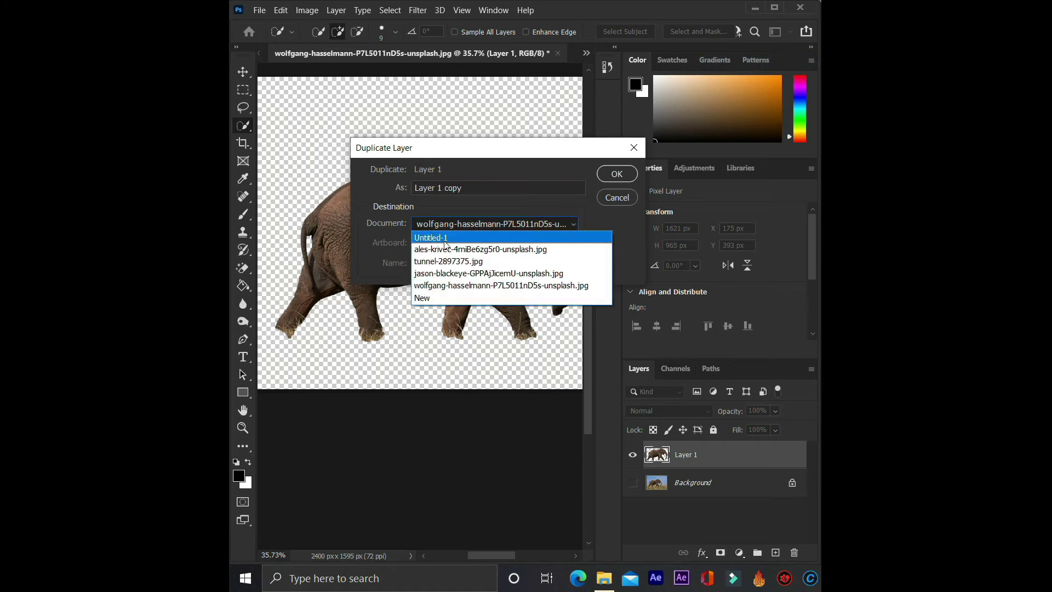
left_click(619, 174)
left_click(585, 54)
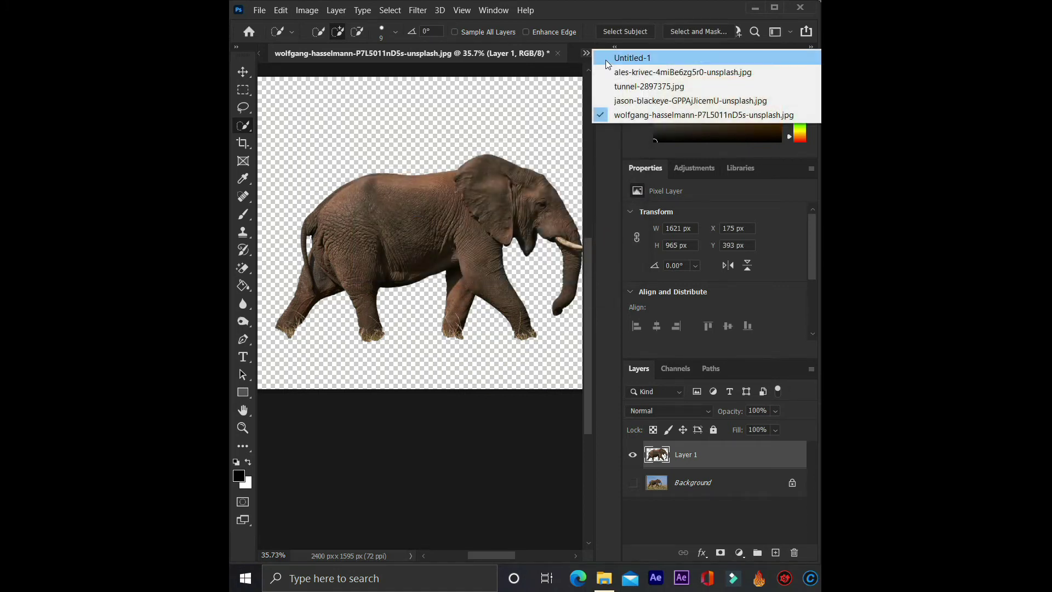
left_click(614, 58)
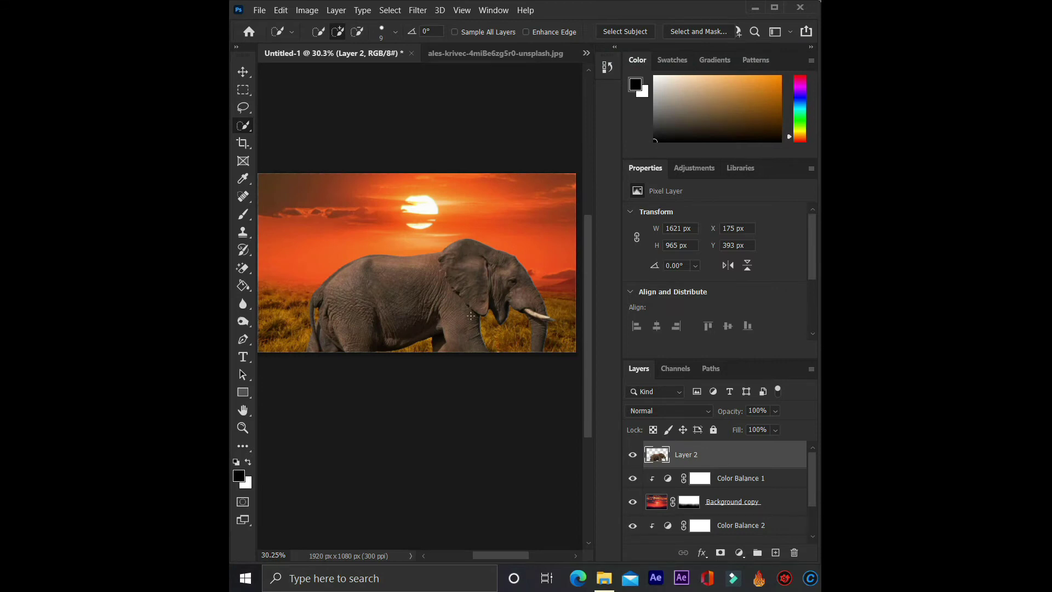
With the Move tool, bring the elephant up into the sunset scene
scroll(470, 316, "up", 1)
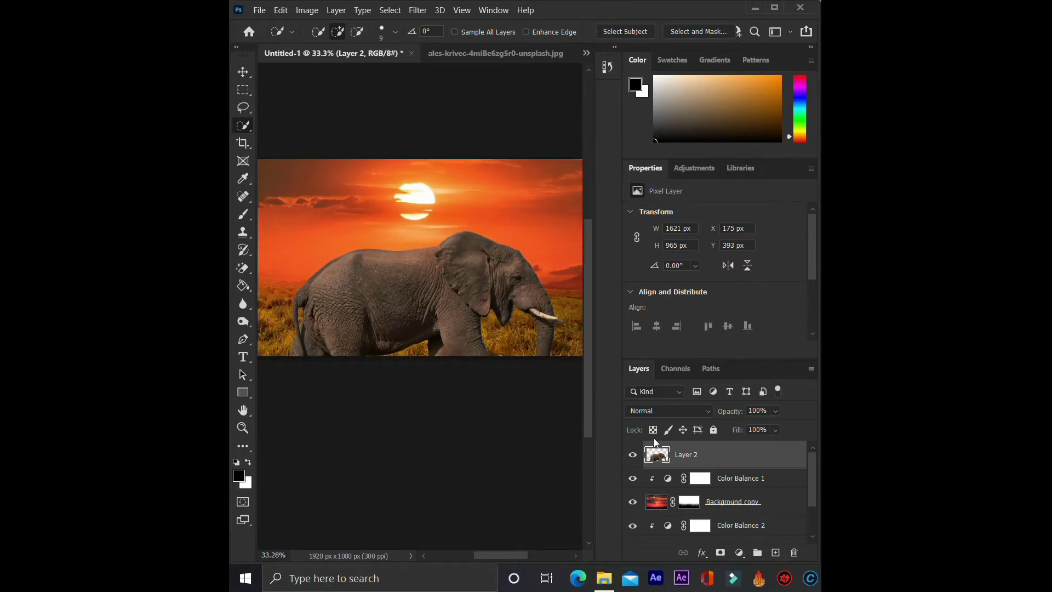
left_click(248, 76)
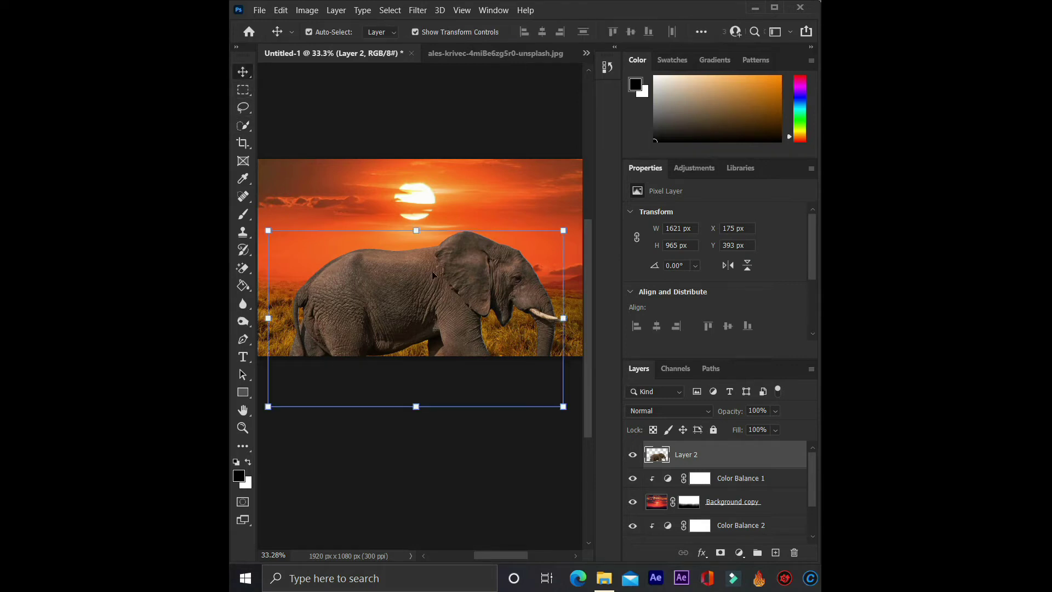
left_click_drag(447, 288, 452, 226)
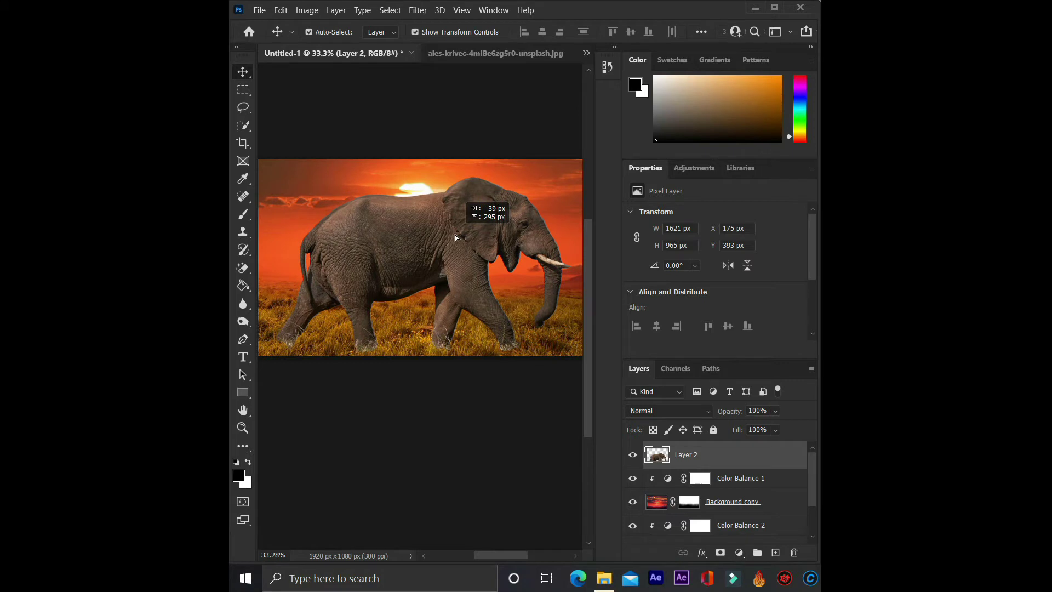
left_click_drag(451, 226, 456, 236)
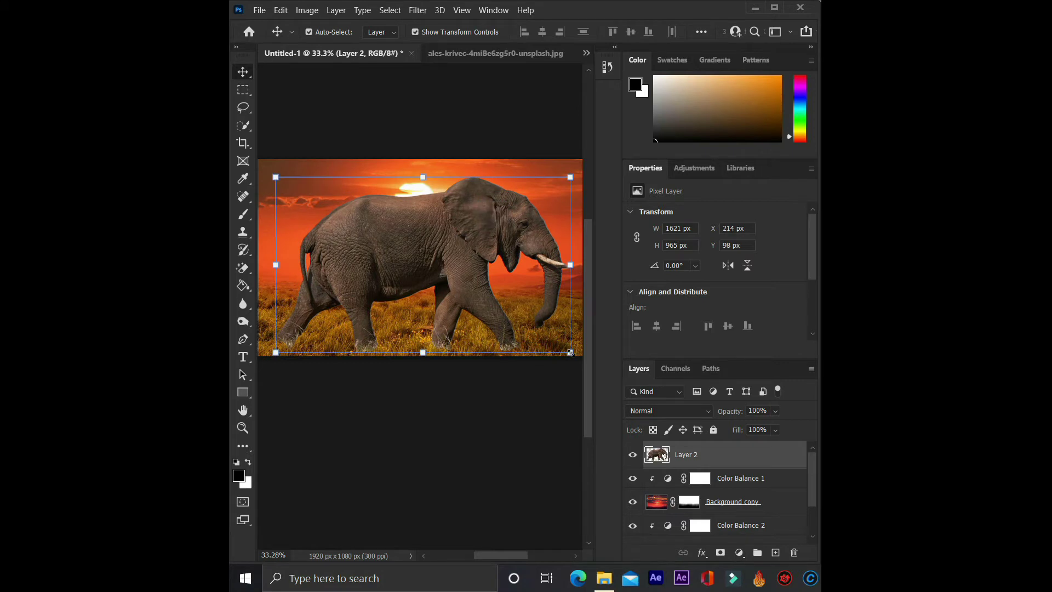
Scale the elephant to about 78%, settle it in the grass, and commit
left_click_drag(571, 353, 543, 336)
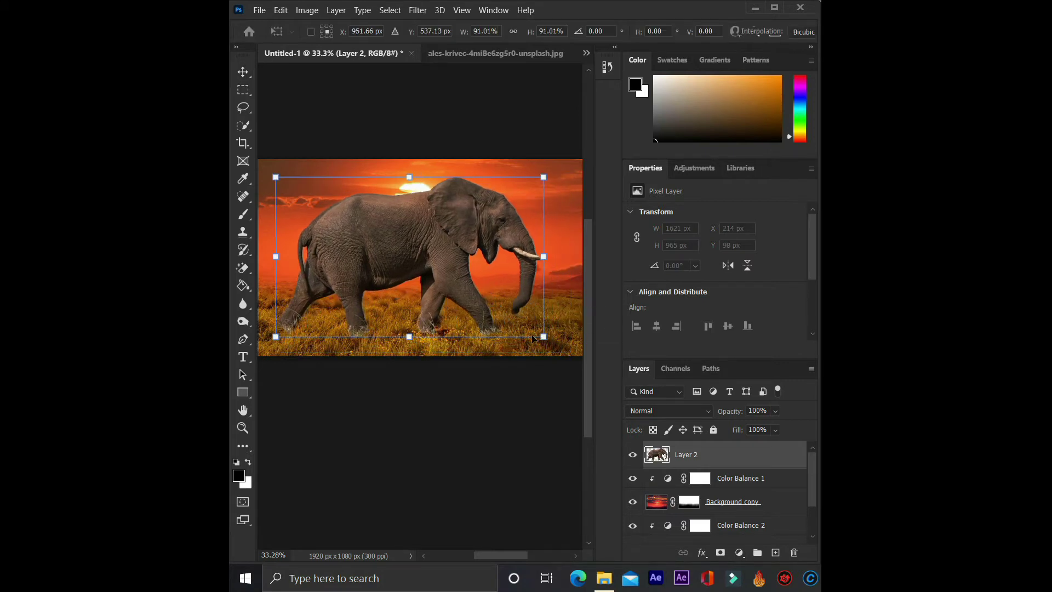
left_click_drag(443, 294, 451, 296)
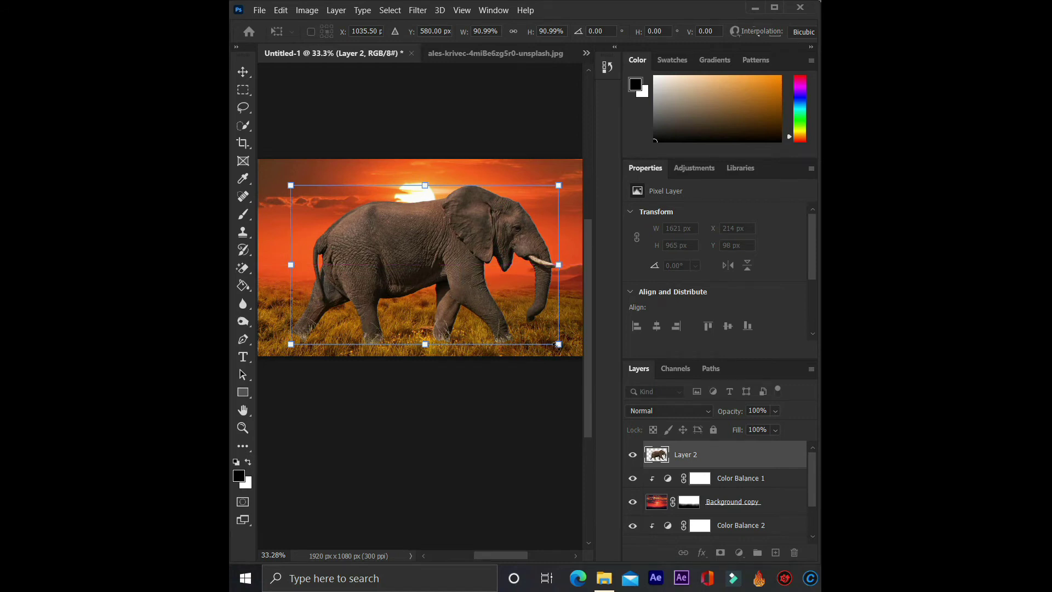
left_click_drag(558, 344, 520, 323)
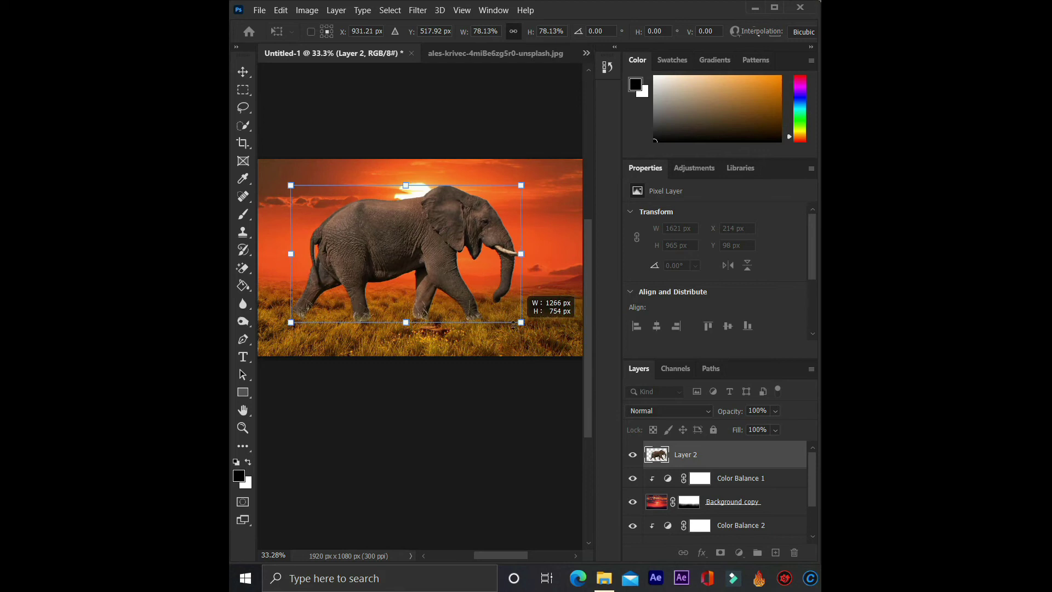
left_click_drag(421, 252, 437, 268)
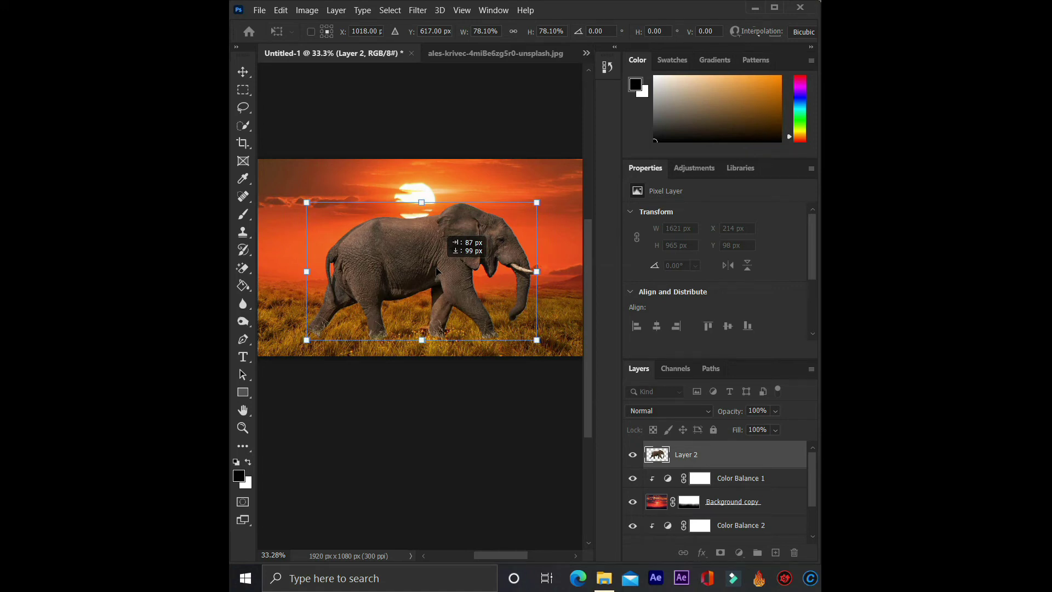
left_click_drag(437, 269, 438, 271)
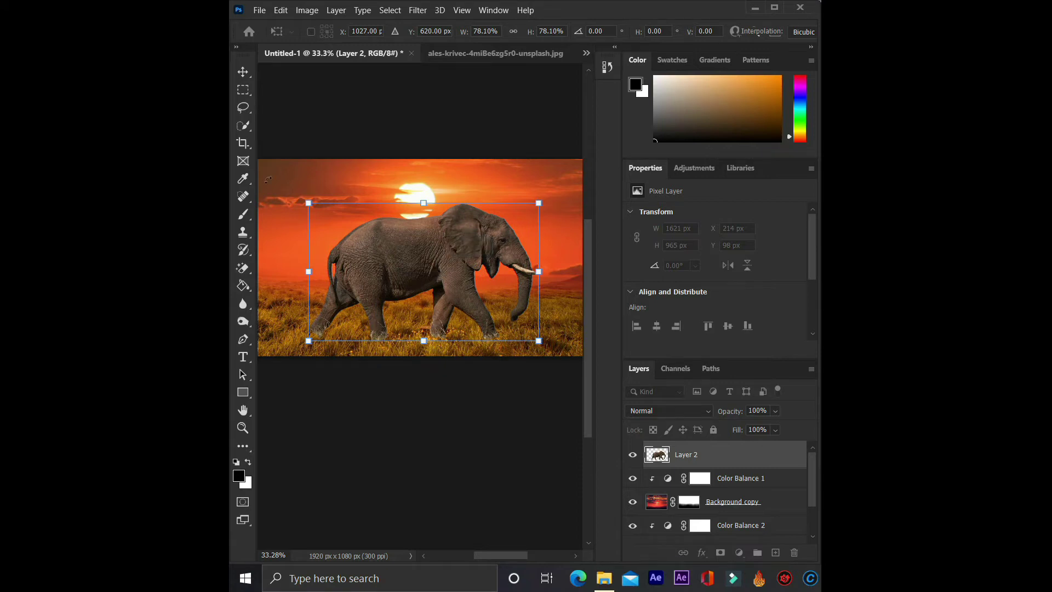
left_click(243, 72)
left_click(362, 112)
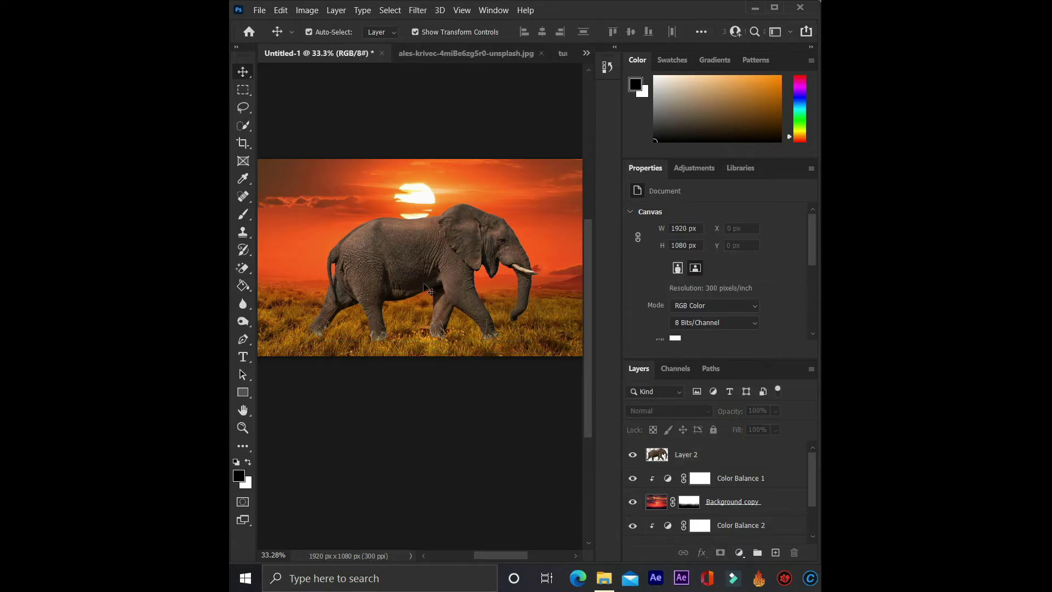
Add a new Layer 3 above the grass and try a brush stroke at the feet, then undo it
scroll(742, 472, "down", 2)
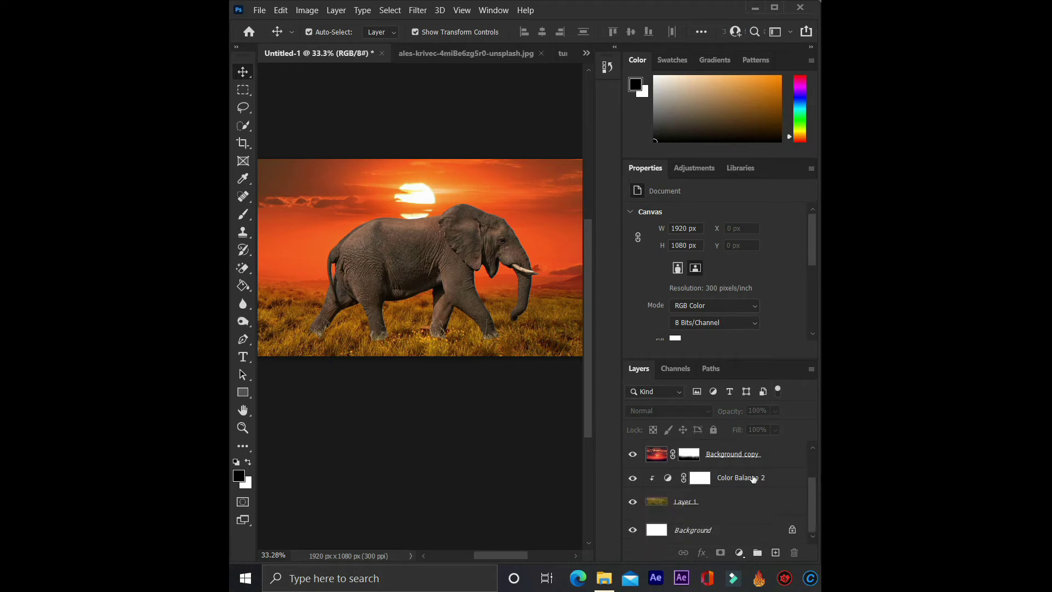
left_click(727, 502)
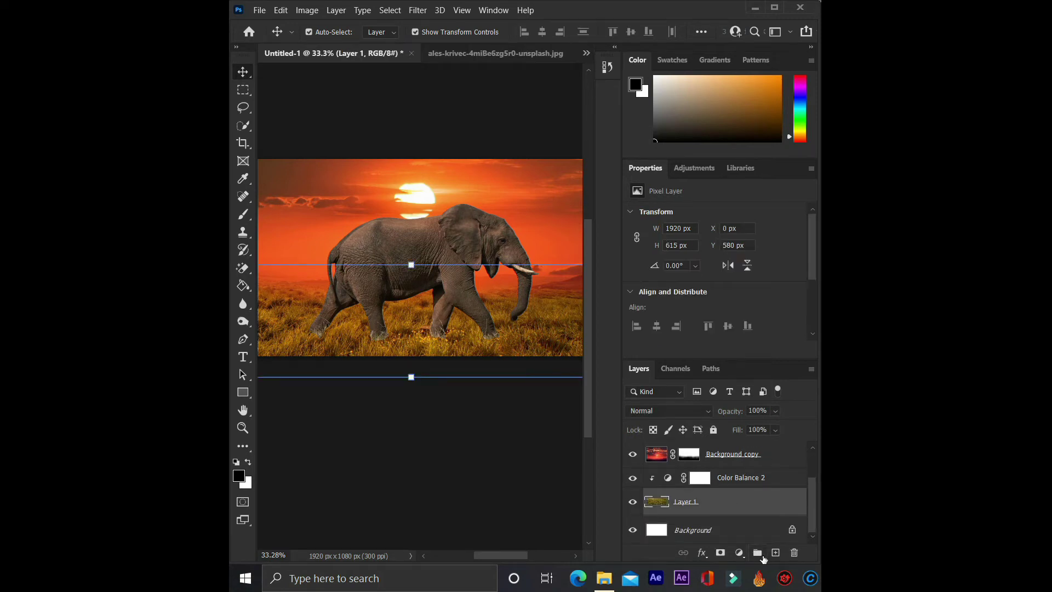
left_click(775, 553)
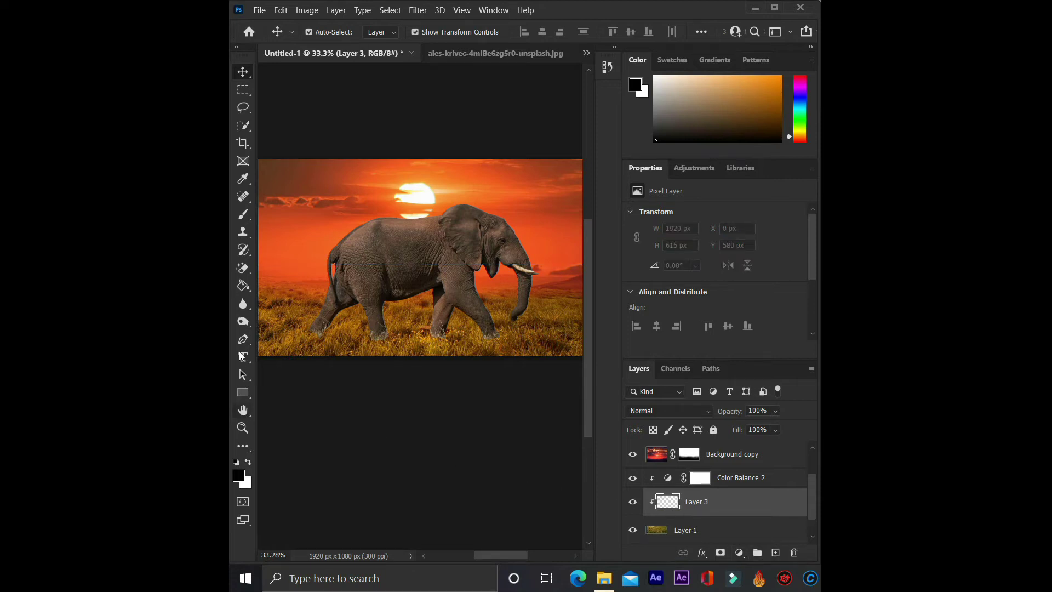
left_click(243, 214)
left_click(262, 216)
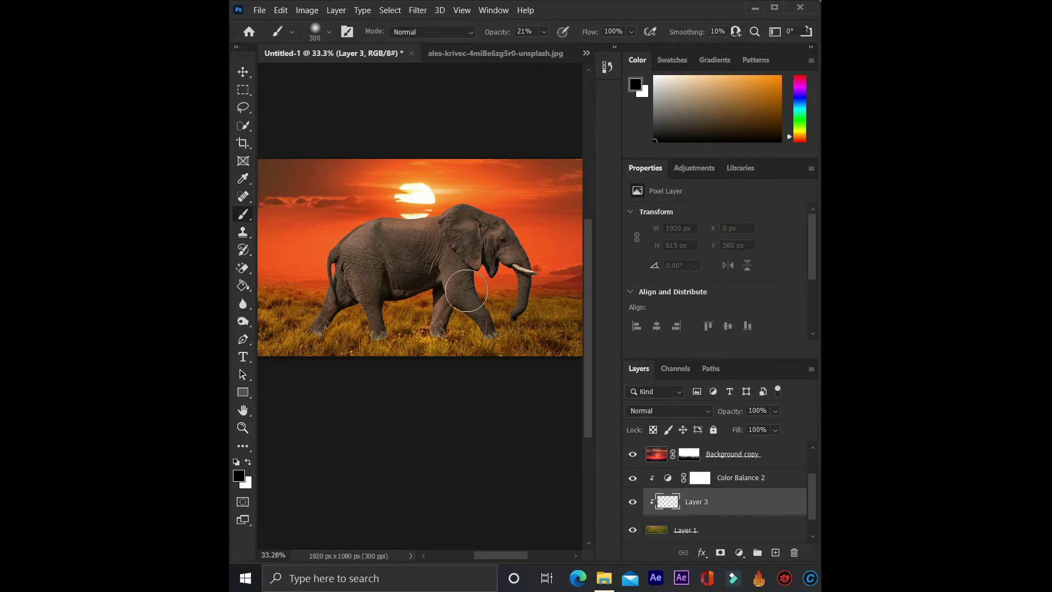
scroll(498, 341, "up", 1)
left_click_drag(499, 340, 484, 335)
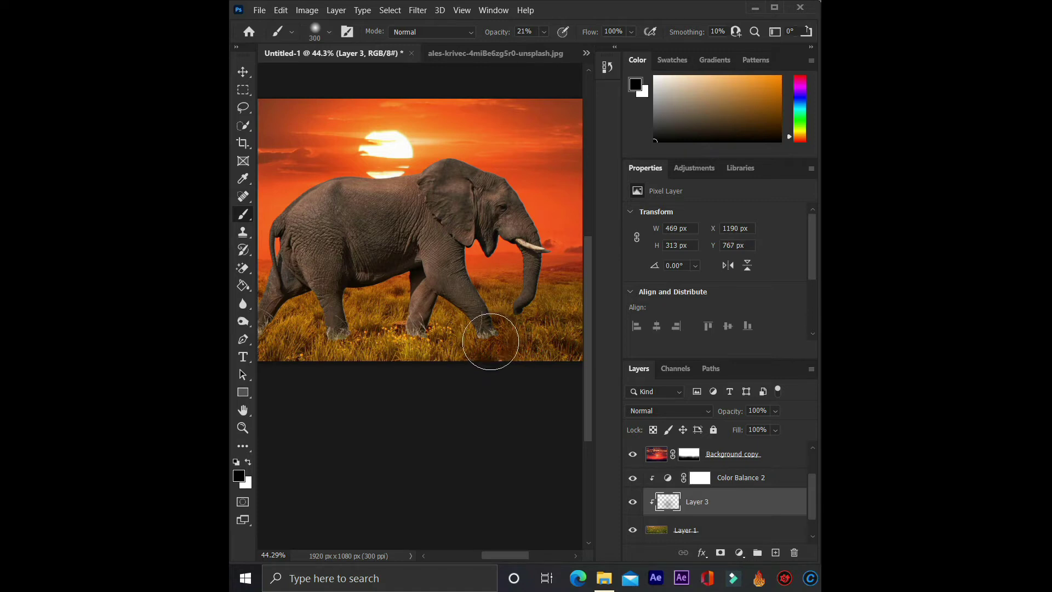
key("ctrl+z")
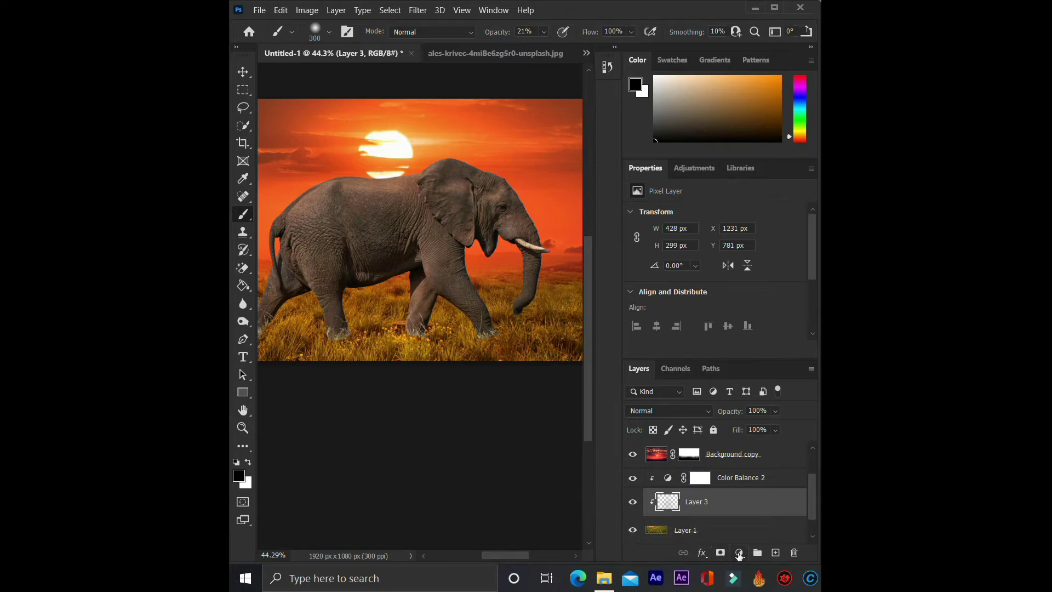
Give Layer 3 a layer mask, paint with white, and raise brush opacity above 21%
left_click(721, 552)
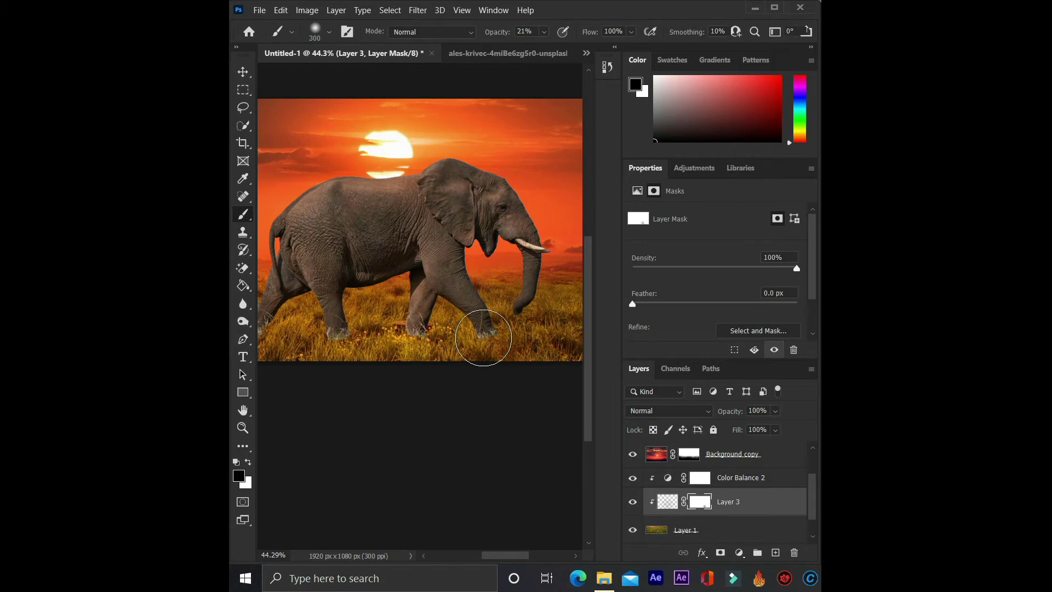
left_click(248, 462)
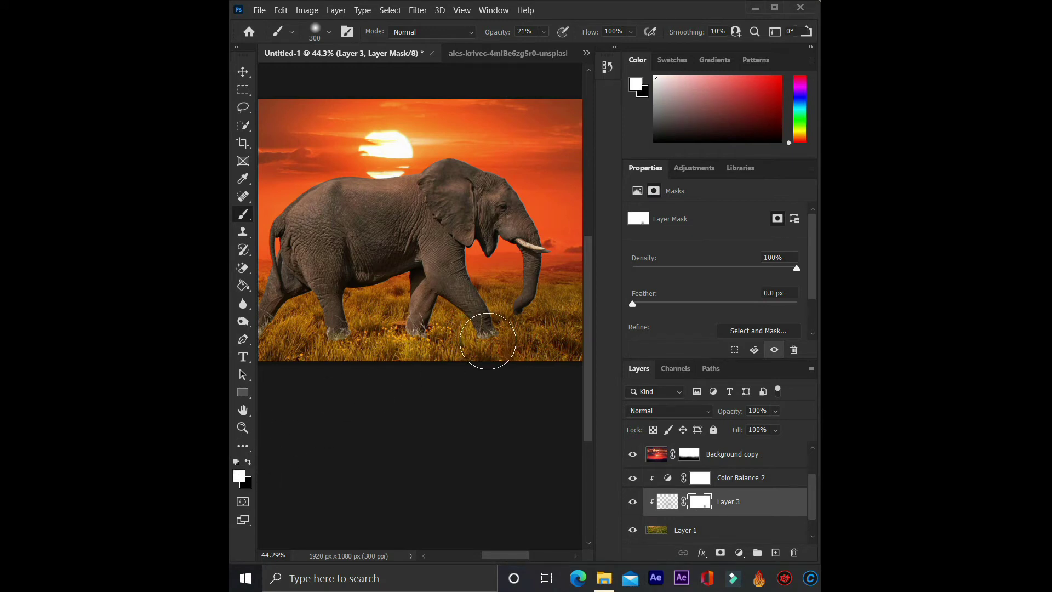
scroll(488, 340, "up", 2)
scroll(485, 338, "up", 3)
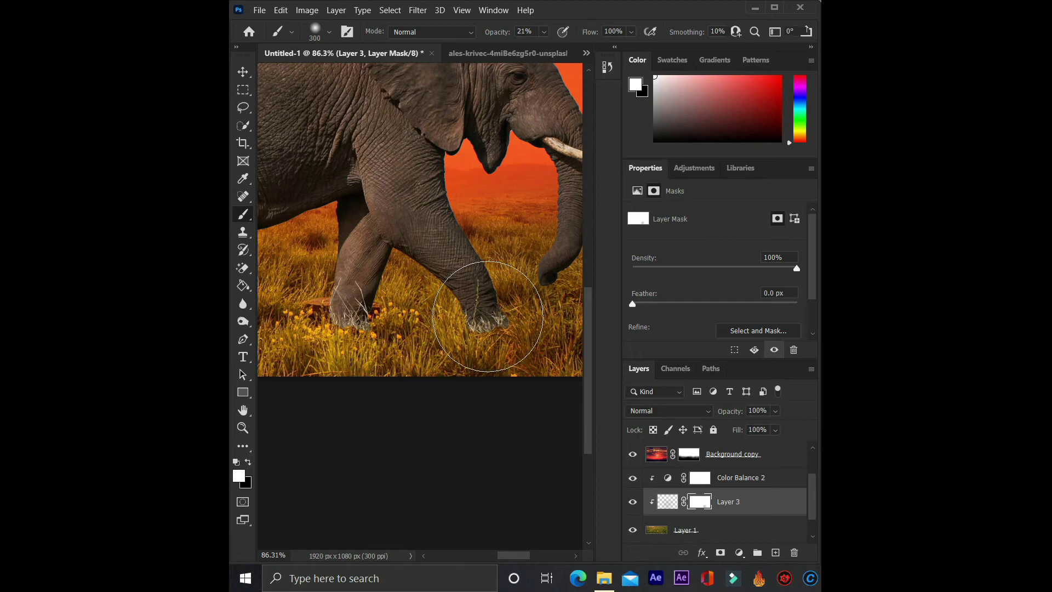
left_click_drag(494, 34, 507, 34)
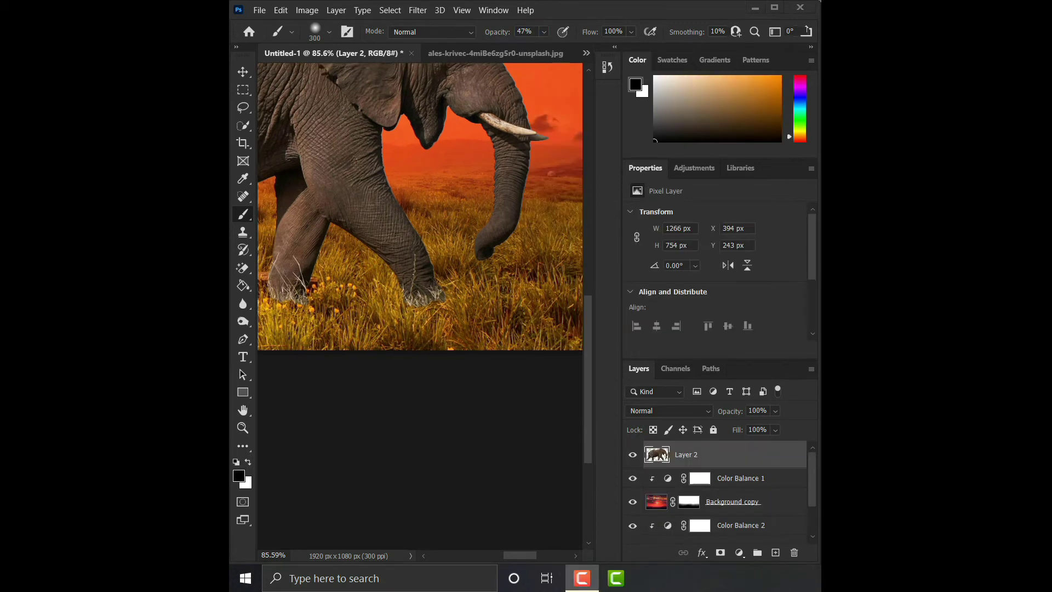
Add a mask to the elephant layer and fade its front foot into the grass
left_click(721, 553)
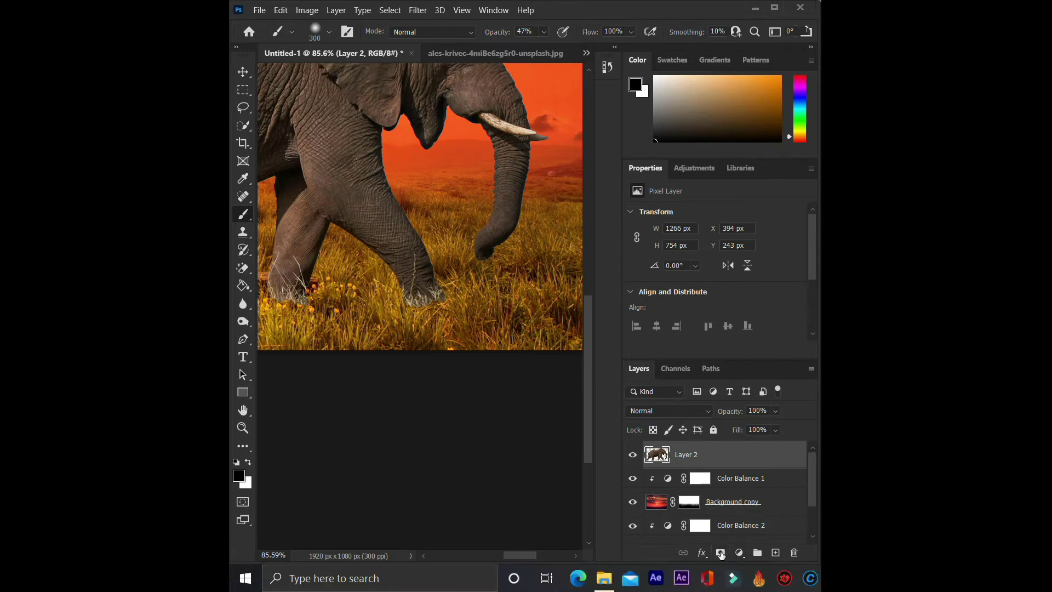
scroll(438, 373, "down", 2)
scroll(438, 373, "up", 2)
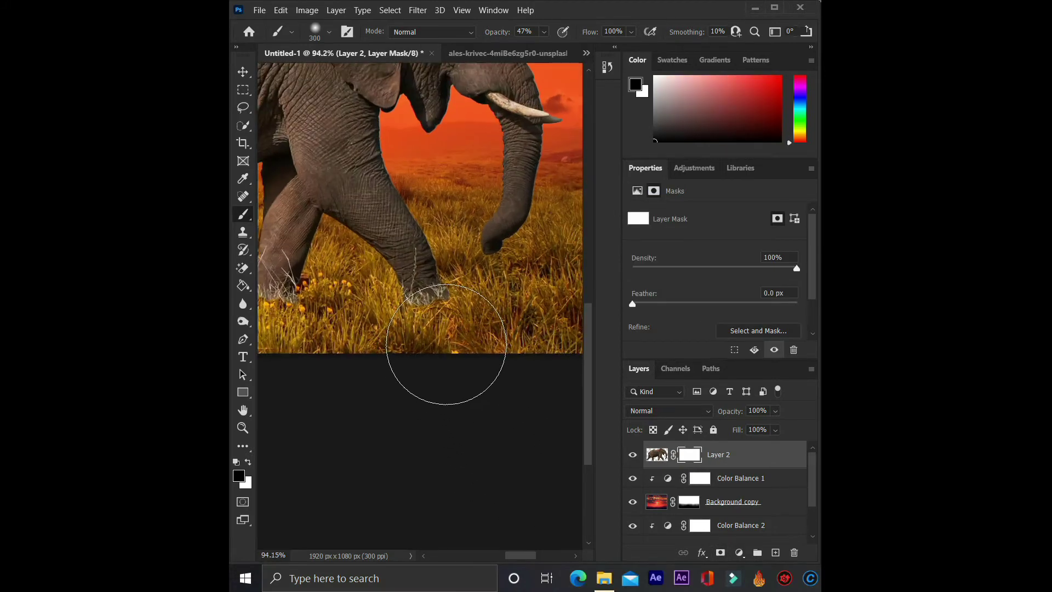
scroll(438, 373, "up", 1)
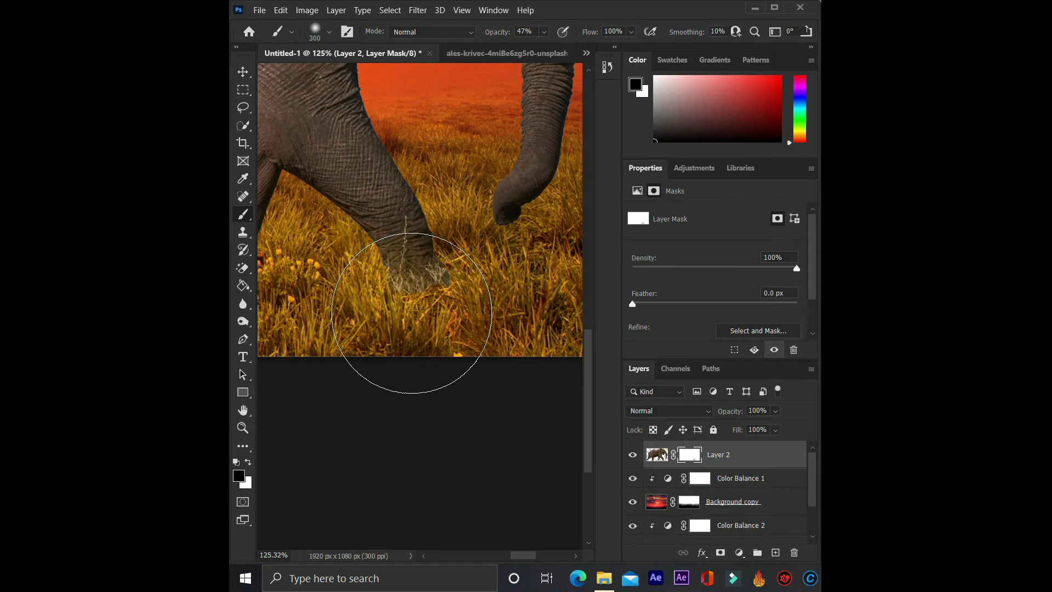
mouse_move(422, 314)
left_mouse_down()
mouse_move(430, 327)
mouse_move(448, 325)
left_mouse_up()
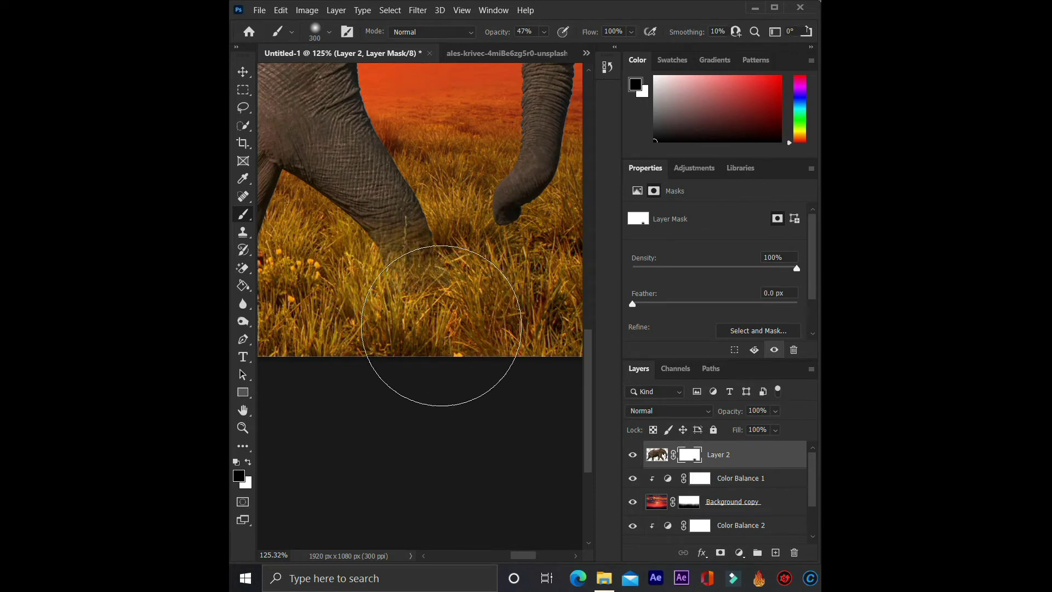
scroll(417, 339, "down", 1)
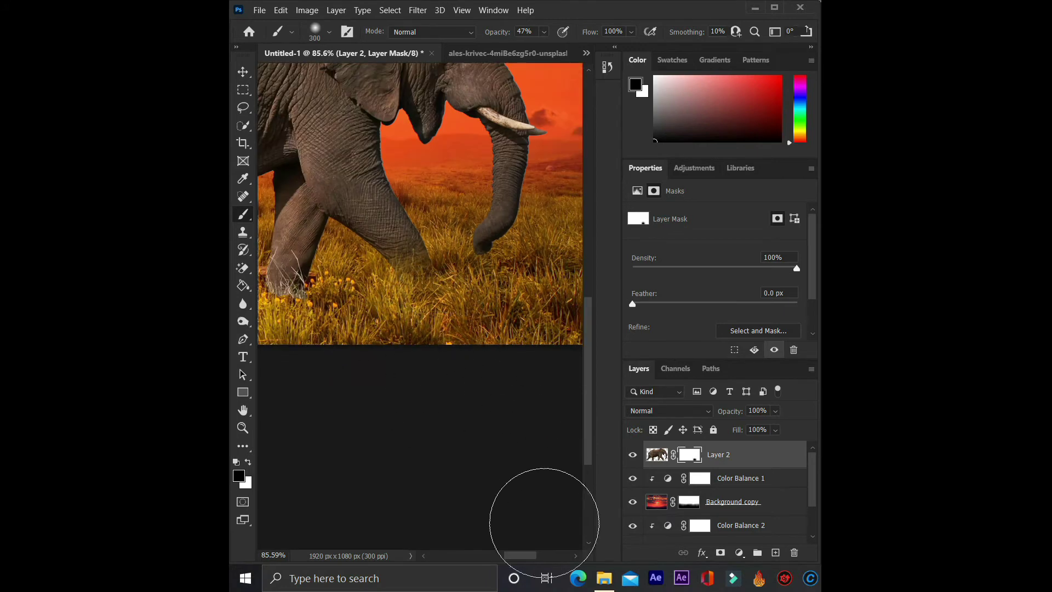
left_click_drag(515, 558, 497, 558)
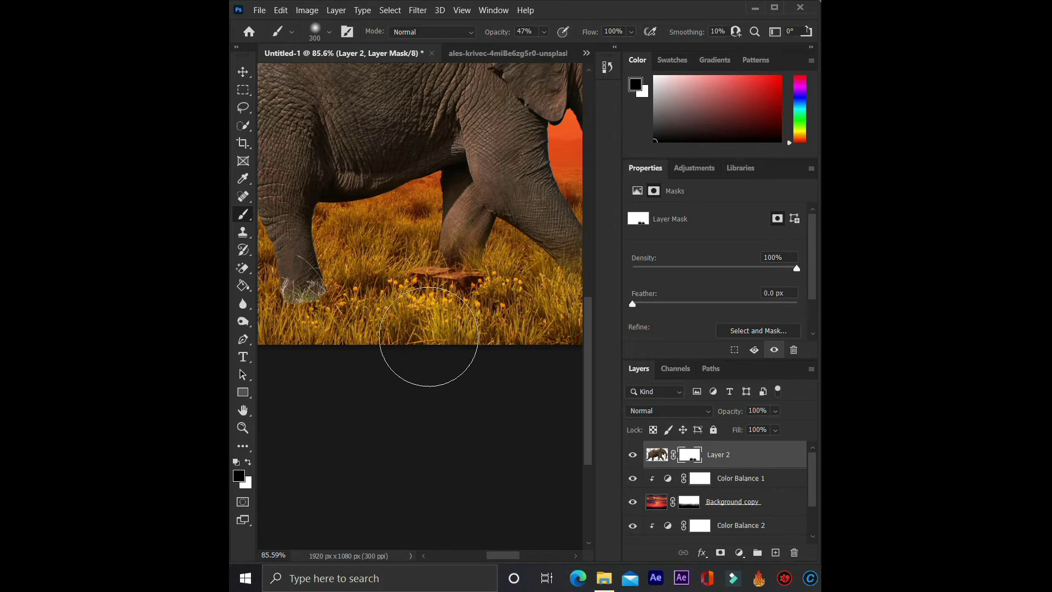
scroll(400, 323, "down", 3)
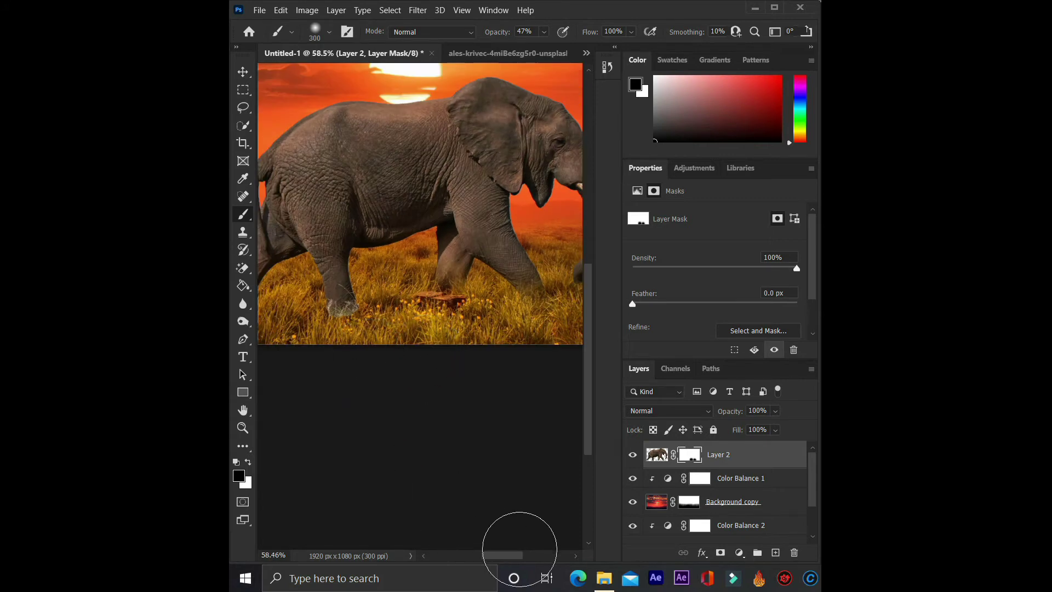
left_click_drag(502, 556, 489, 563)
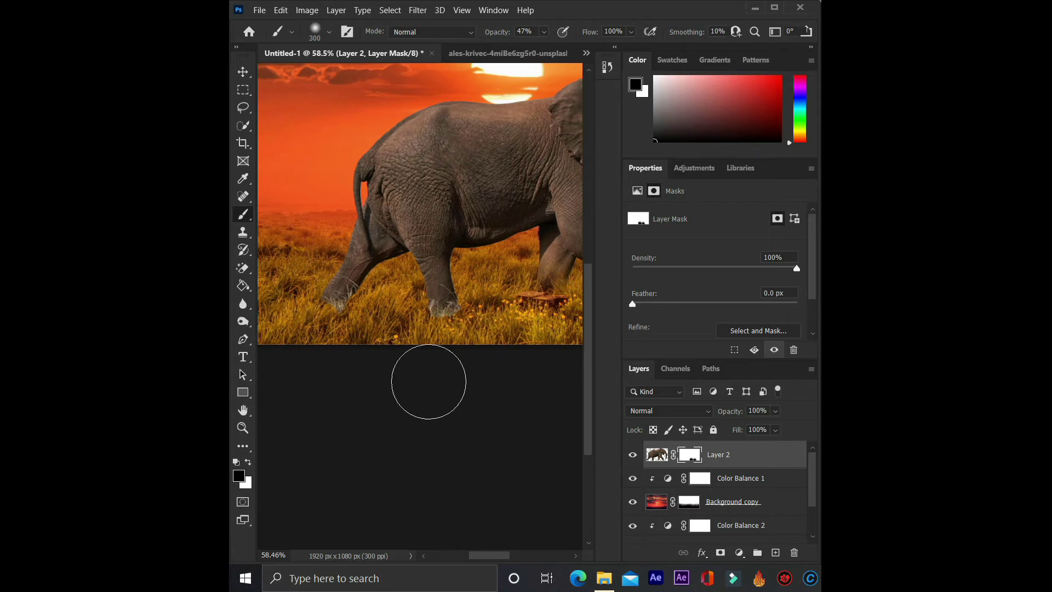
scroll(442, 331, "up", 3)
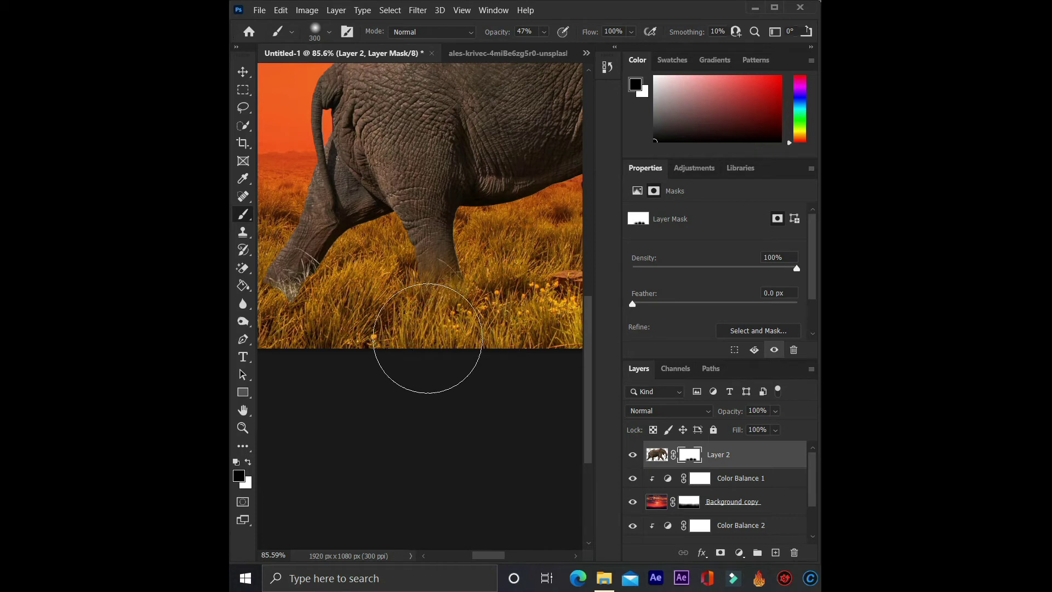
scroll(390, 340, "down", 1)
scroll(356, 351, "down", 1)
scroll(318, 359, "up", 3)
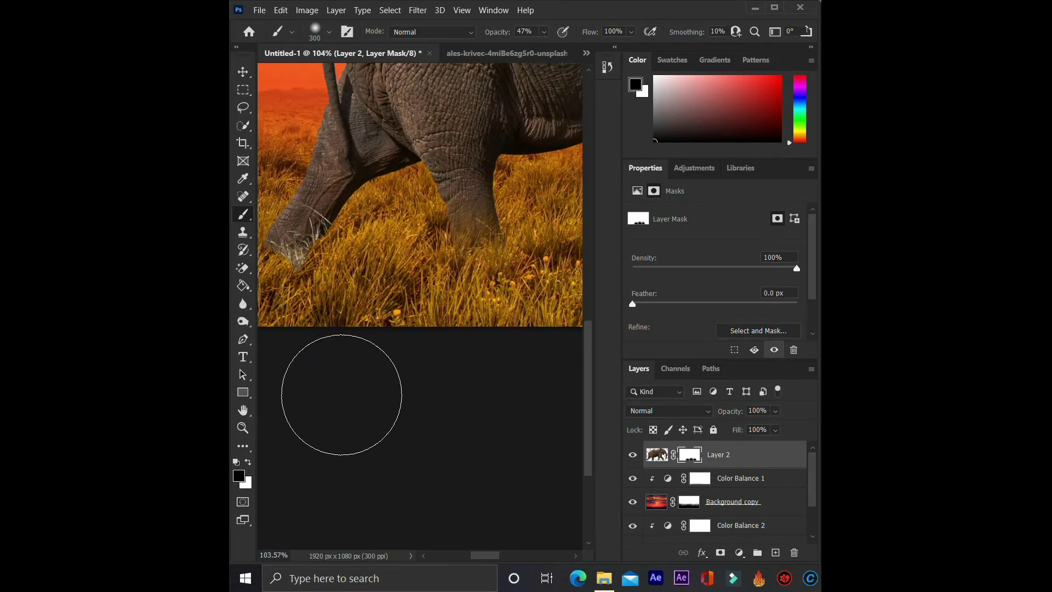
Paint on the mask to blend the hind foot's pale edge into the grass
left_click_drag(477, 557, 462, 556)
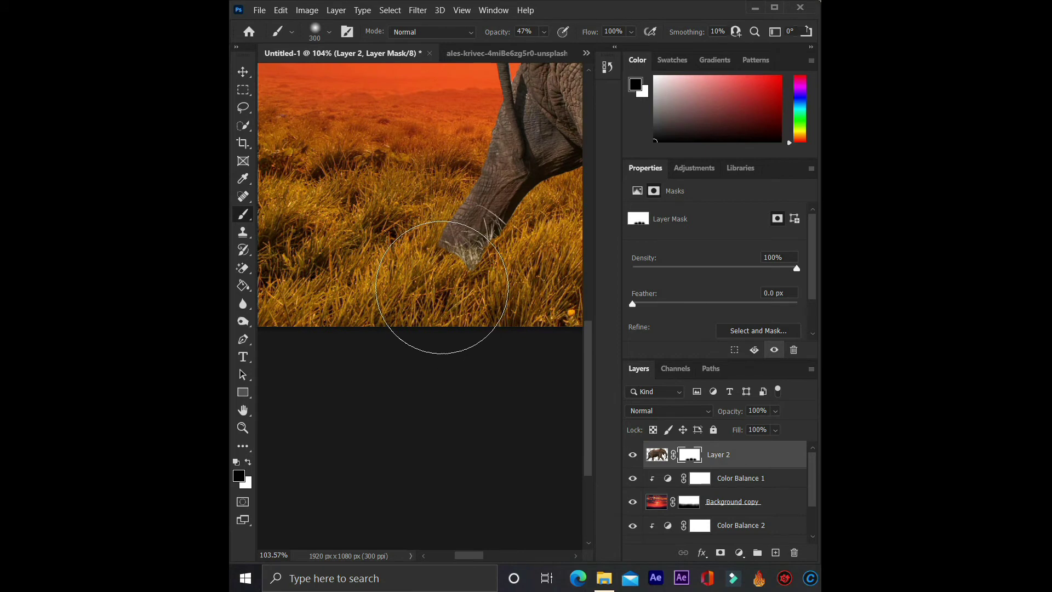
left_click_drag(501, 285, 512, 300)
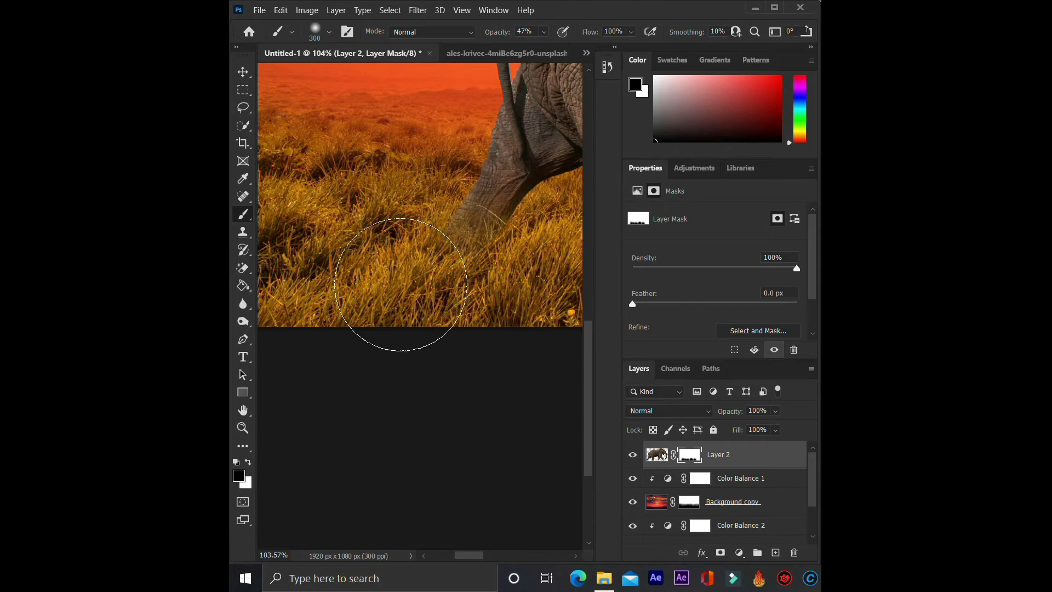
scroll(399, 301, "down", 3)
scroll(429, 317, "down", 2)
scroll(435, 313, "up", 3)
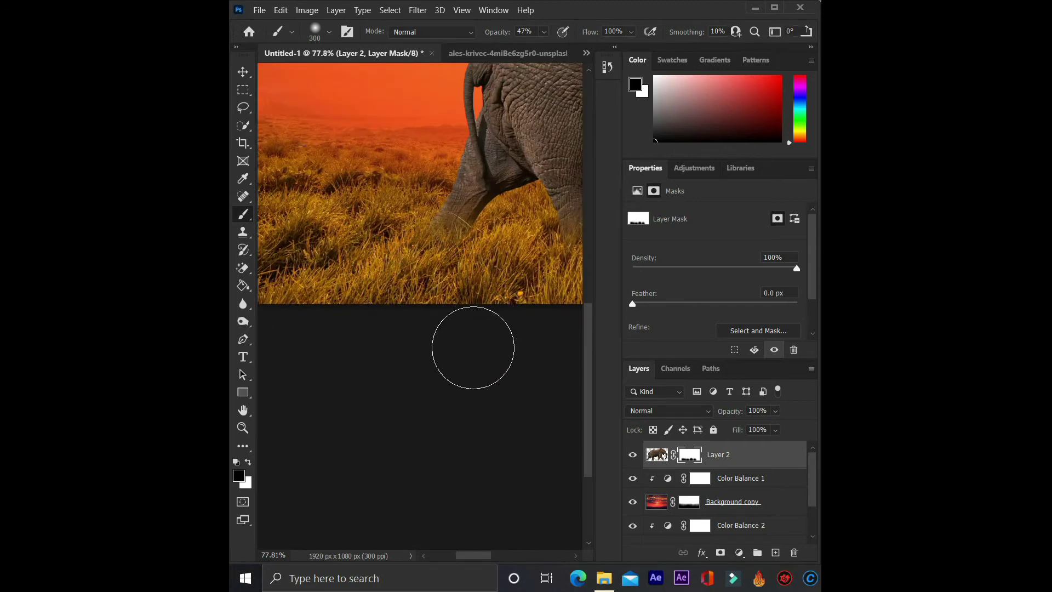
scroll(472, 345, "down", 3)
left_click_drag(478, 556, 501, 555)
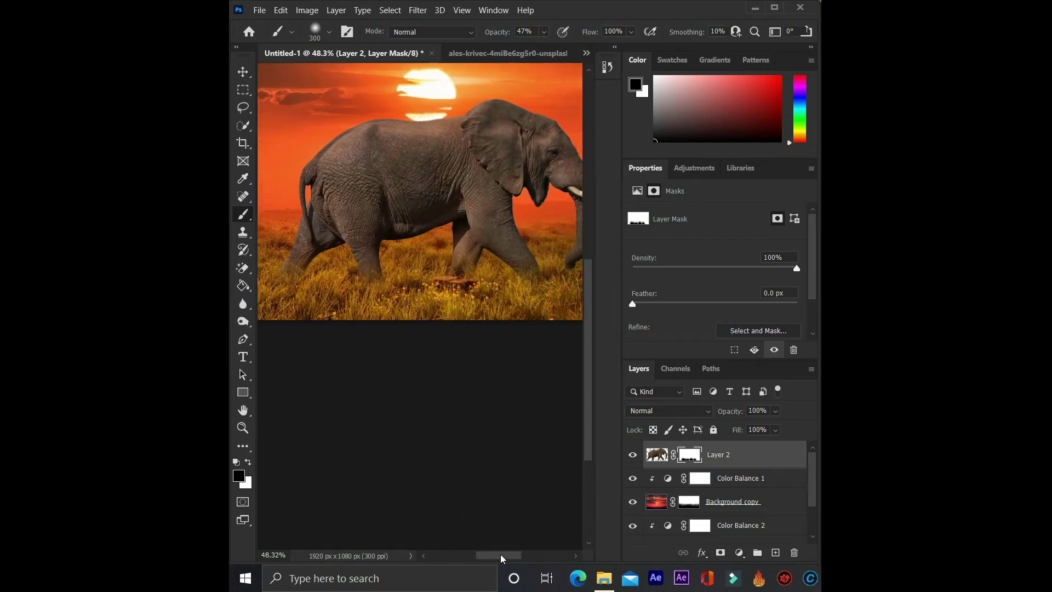
scroll(475, 334, "up", 2)
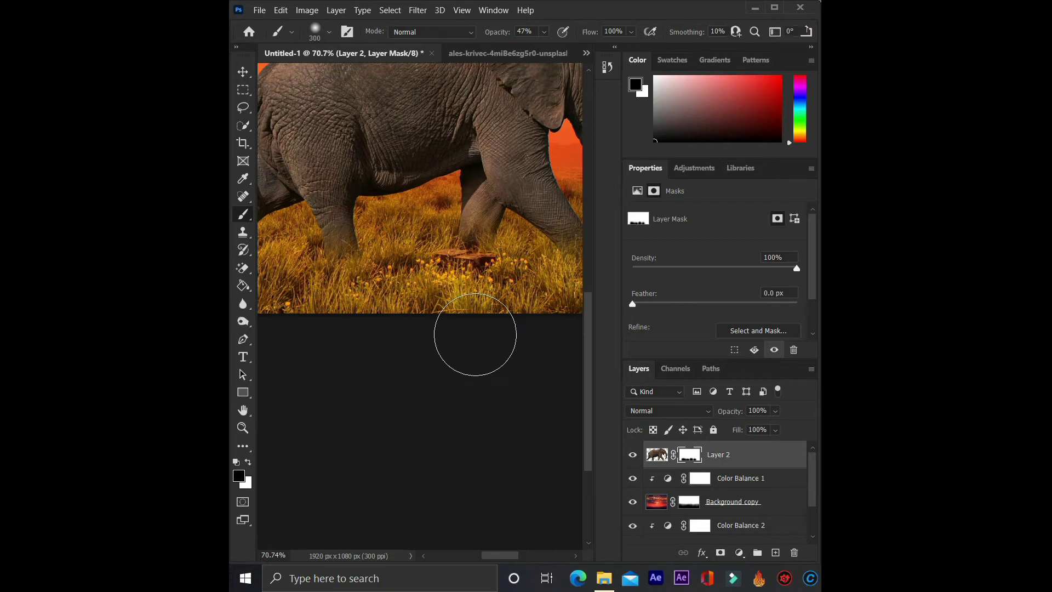
scroll(475, 334, "down", 2)
scroll(476, 334, "down", 1)
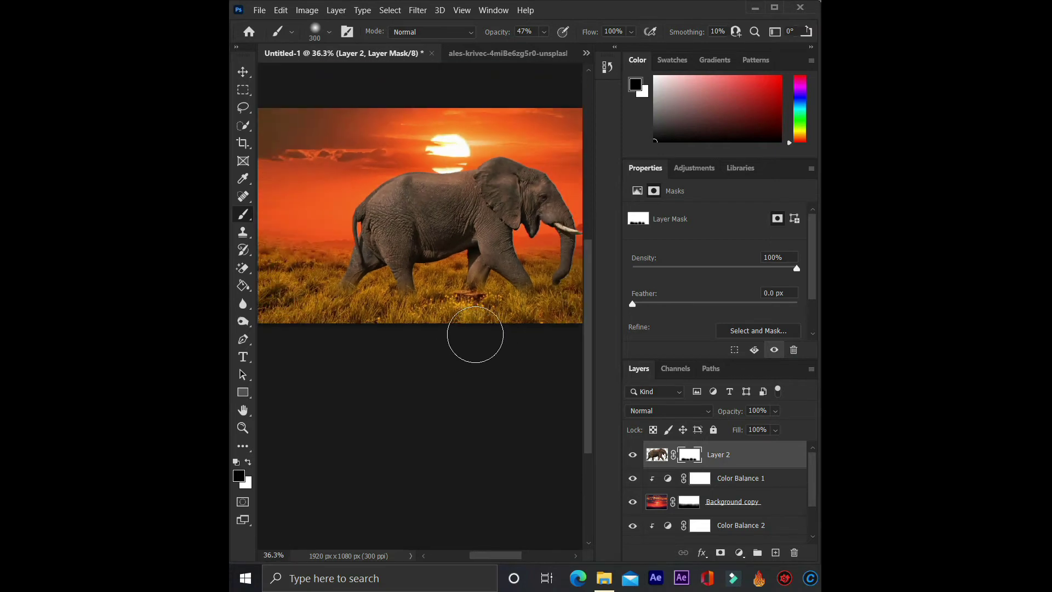
scroll(476, 335, "up", 2)
scroll(475, 334, "down", 3)
scroll(475, 334, "up", 2)
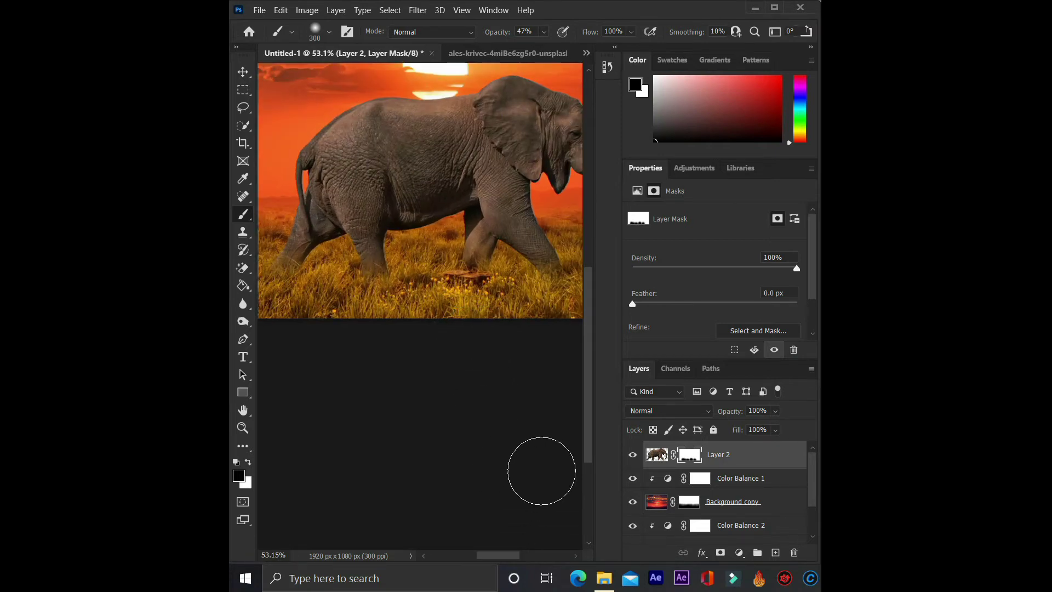
left_click_drag(589, 400, 585, 358)
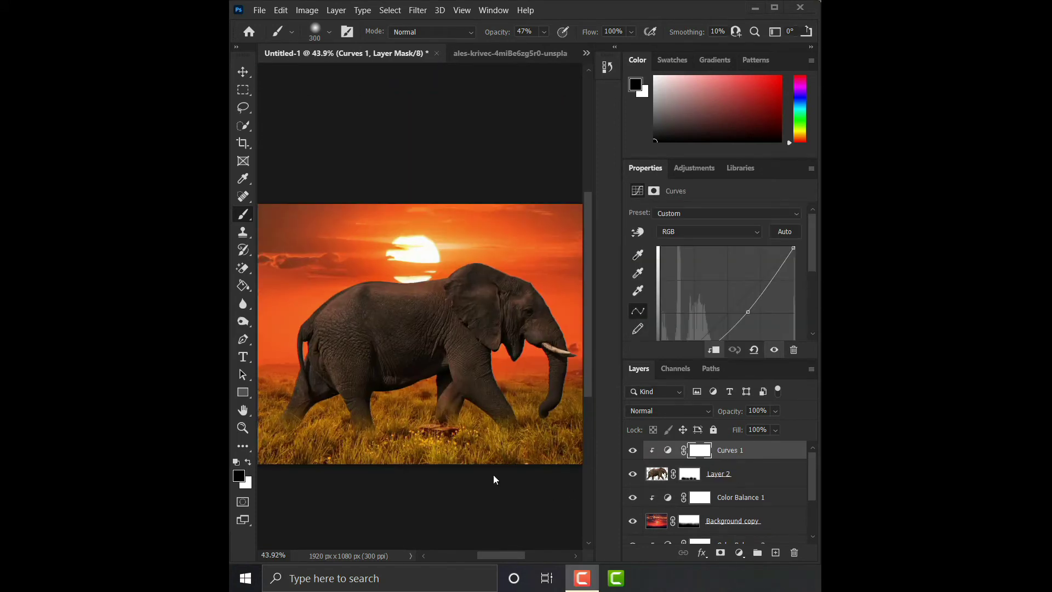
Scroll to review the elephant darkened by the clipped Curves 1 adjustment
scroll(494, 476, "up", 1)
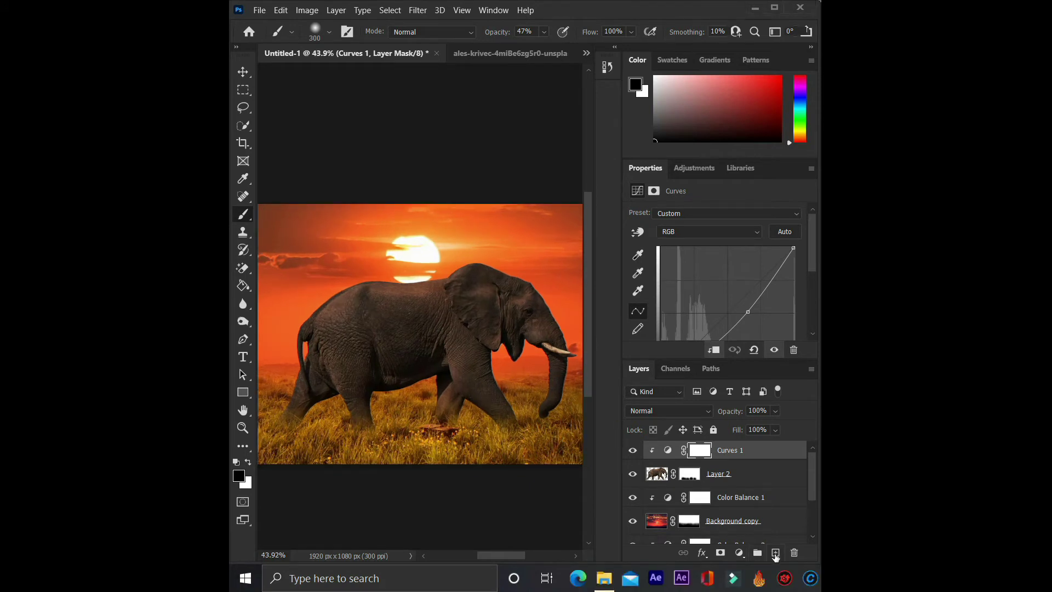
On a new layer at 20% brush opacity, darken grass at lower right and near the hind foot
left_click(776, 552)
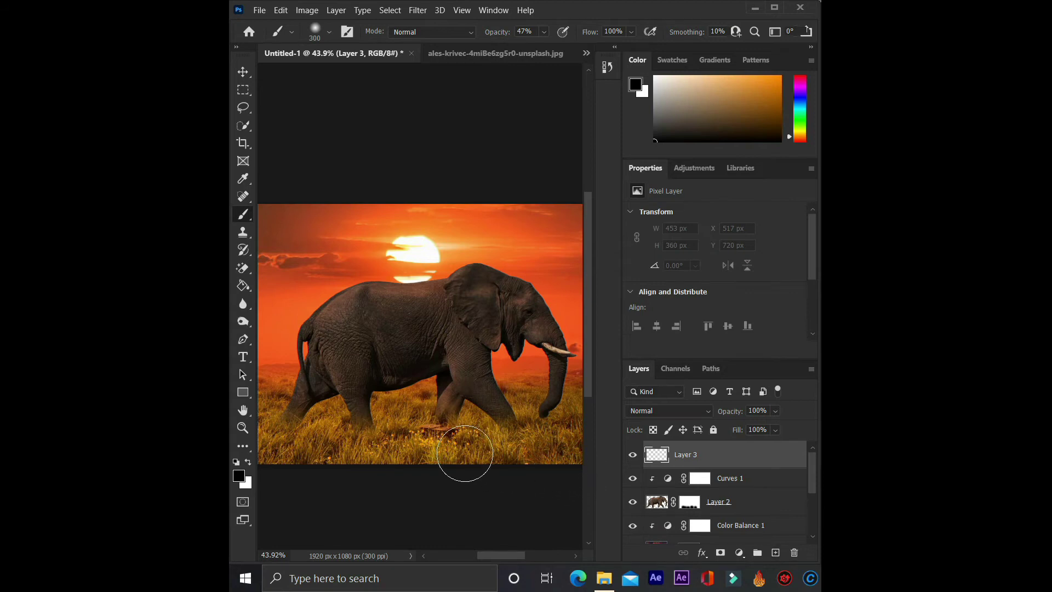
scroll(463, 449, "up", 3)
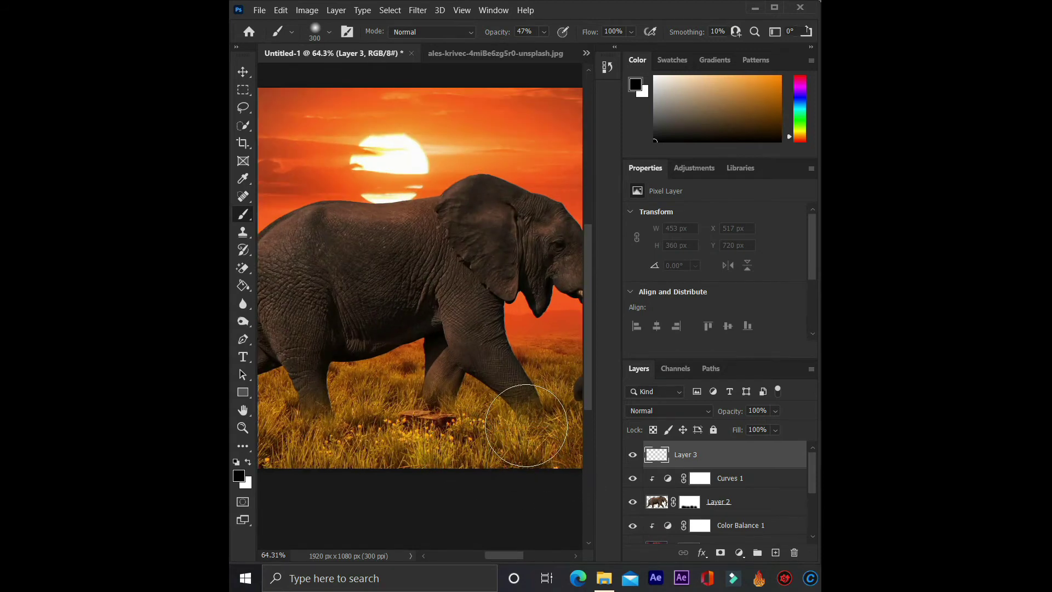
left_click_drag(500, 33, 495, 34)
mouse_move(538, 442)
left_mouse_down()
mouse_move(522, 433)
mouse_move(431, 457)
left_mouse_up()
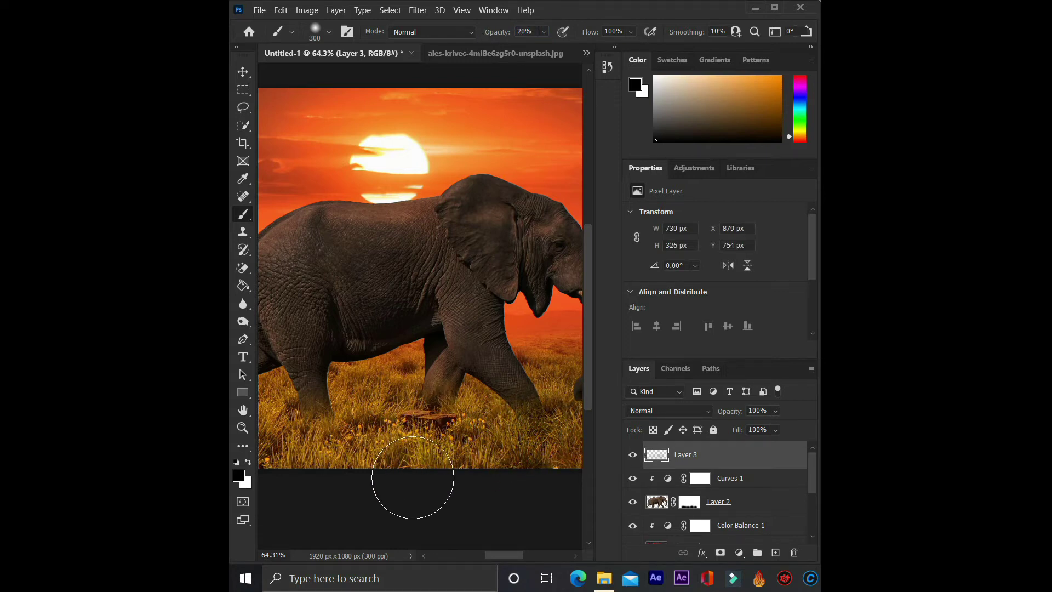
scroll(384, 474, "down", 2)
left_click_drag(359, 472, 329, 441)
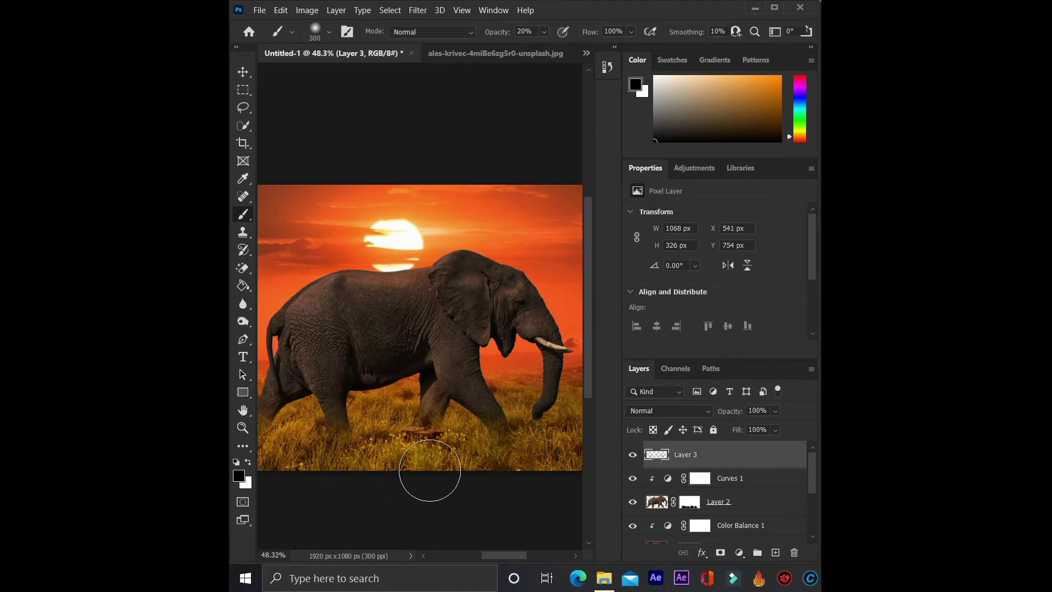
scroll(446, 458, "down", 2)
left_click_drag(327, 451, 296, 443)
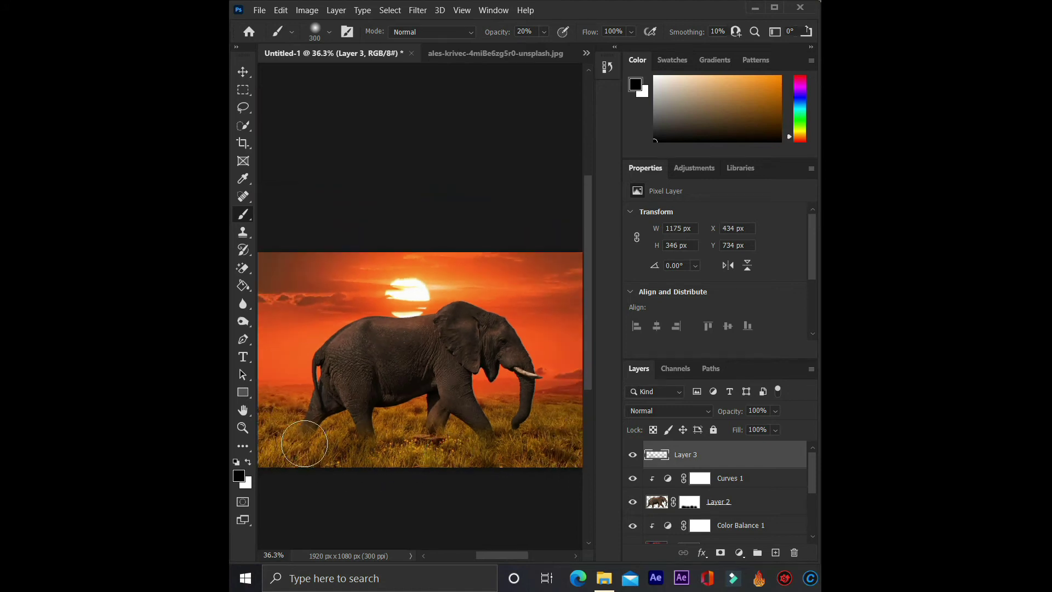
scroll(413, 488, "up", 3)
scroll(450, 506, "up", 2)
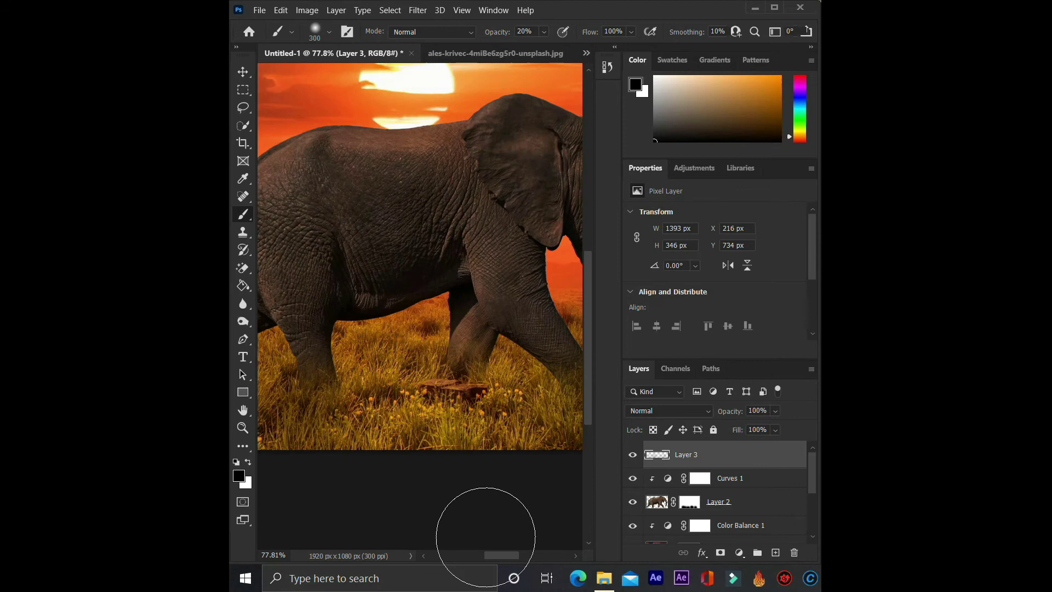
Darken more grass above the elephant's feet and on the right side
left_click_drag(504, 557, 480, 552)
left_click_drag(352, 435, 382, 444)
scroll(449, 444, "down", 2)
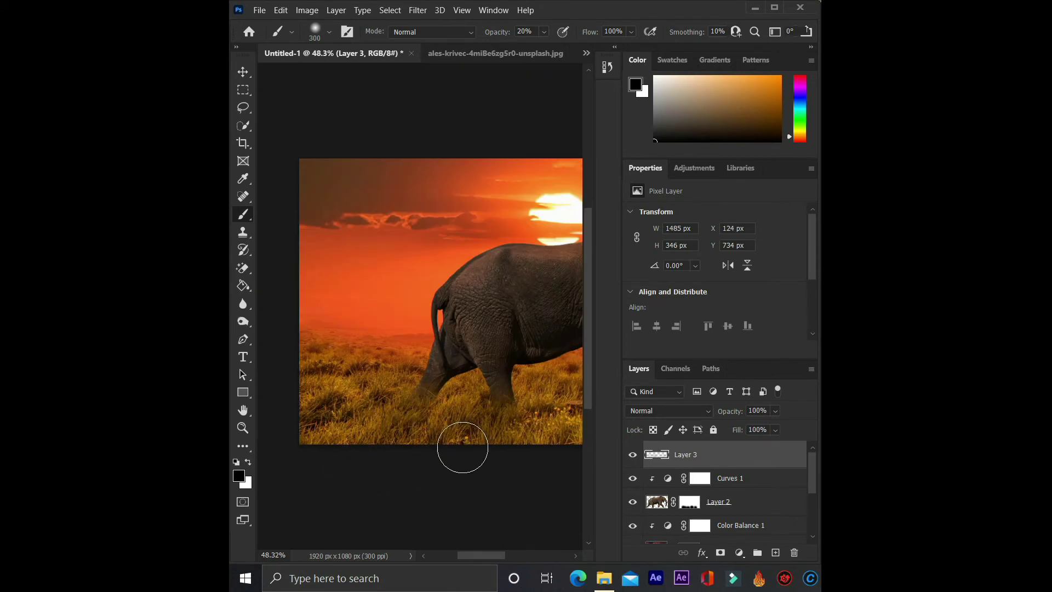
scroll(510, 521, "down", 1)
left_click_drag(481, 558, 503, 558)
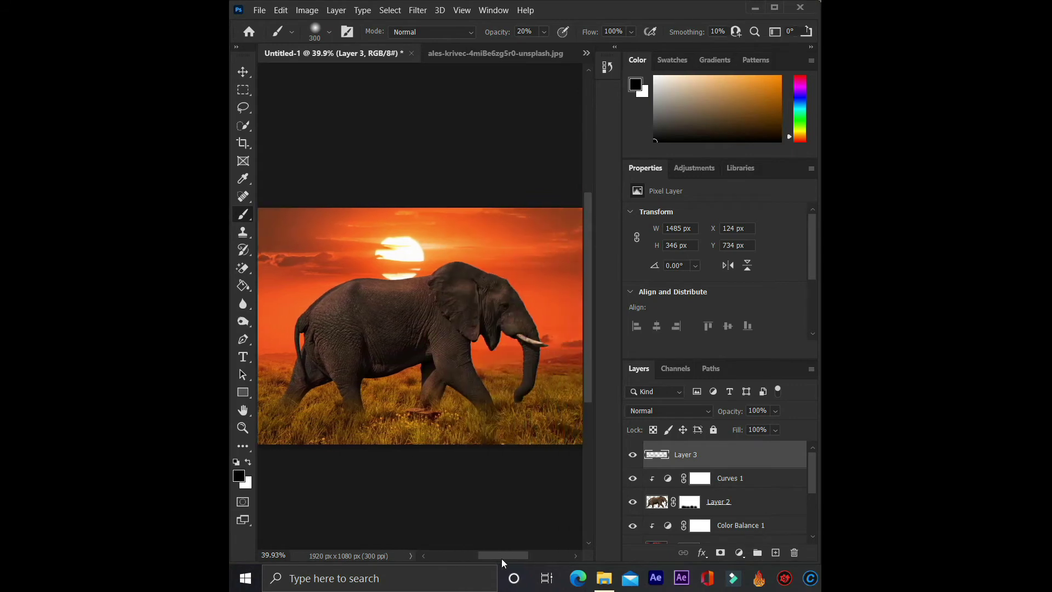
left_click_drag(465, 451, 422, 402)
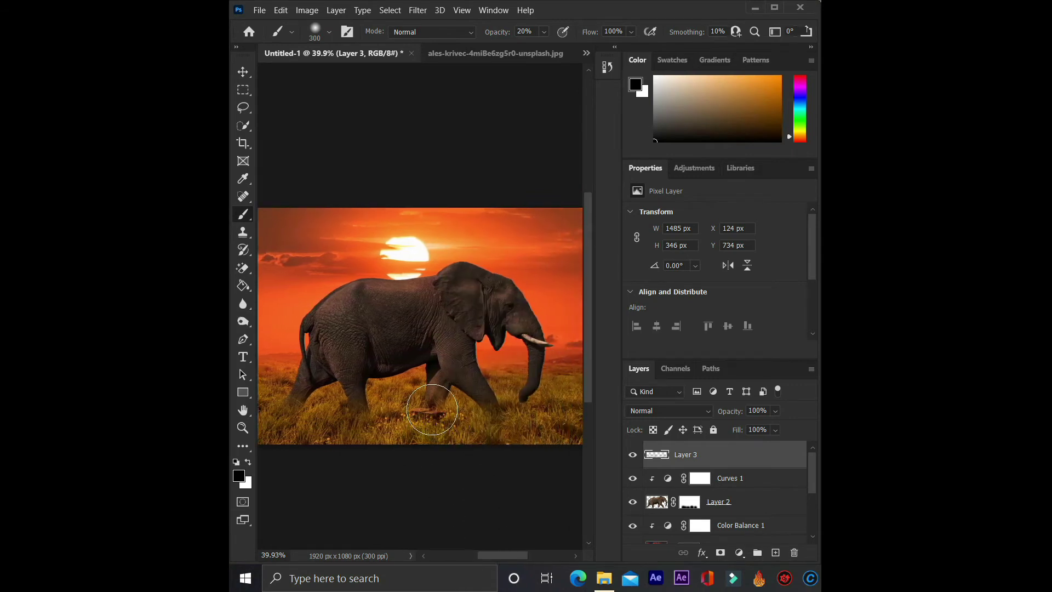
scroll(451, 493, "up", 2)
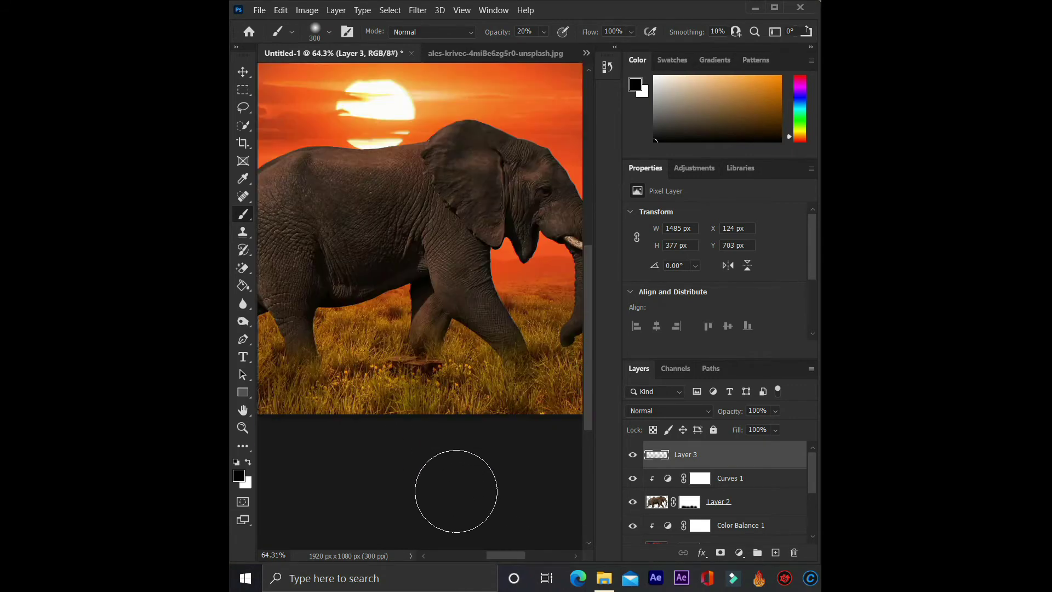
left_click_drag(504, 394, 548, 378)
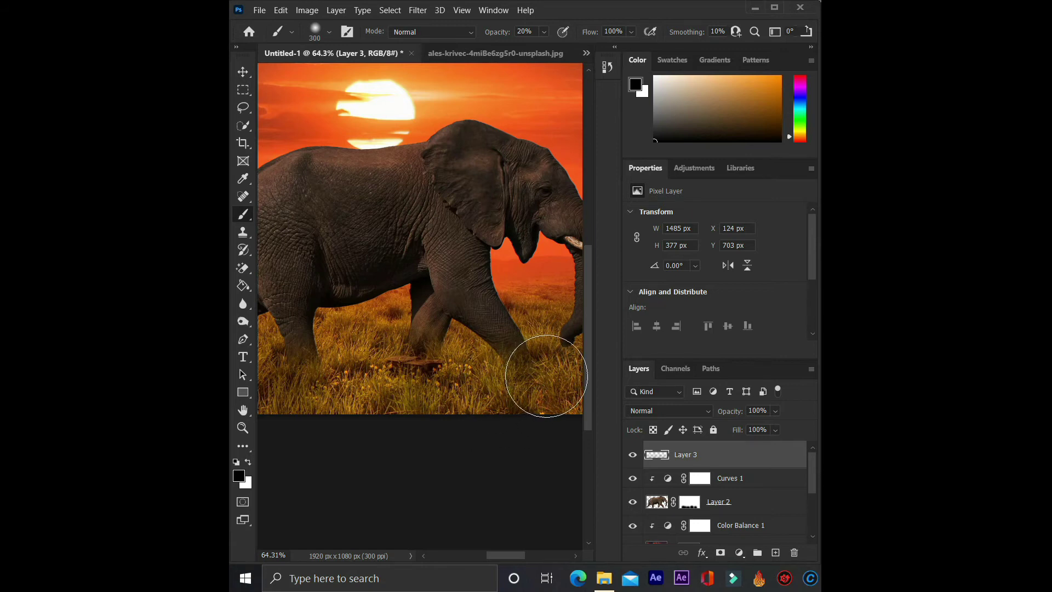
scroll(477, 437, "down", 1)
scroll(477, 437, "down", 1)
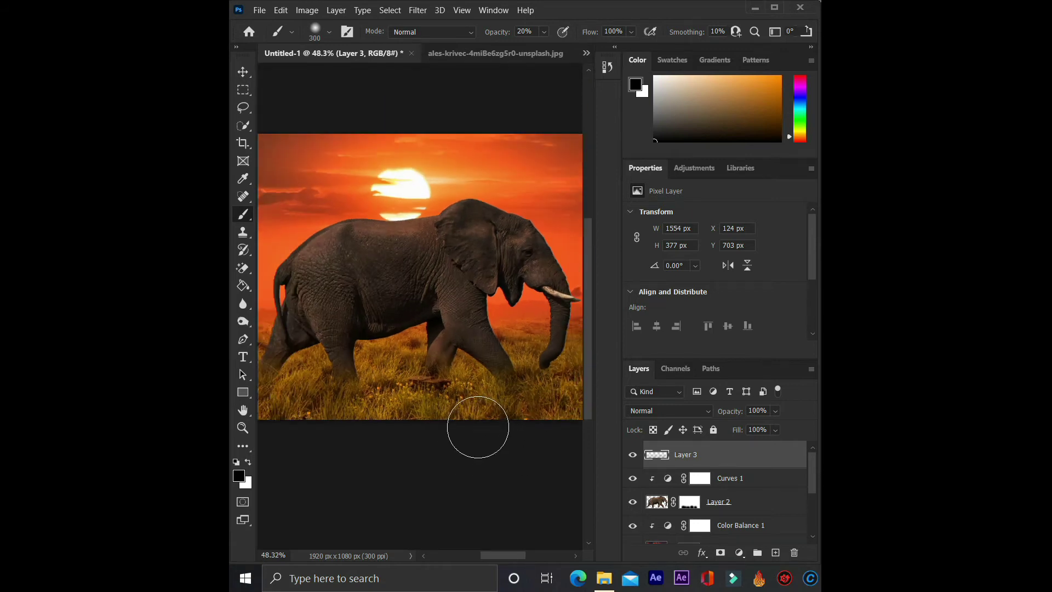
scroll(477, 426, "down", 1)
scroll(476, 426, "down", 1)
scroll(478, 428, "down", 1)
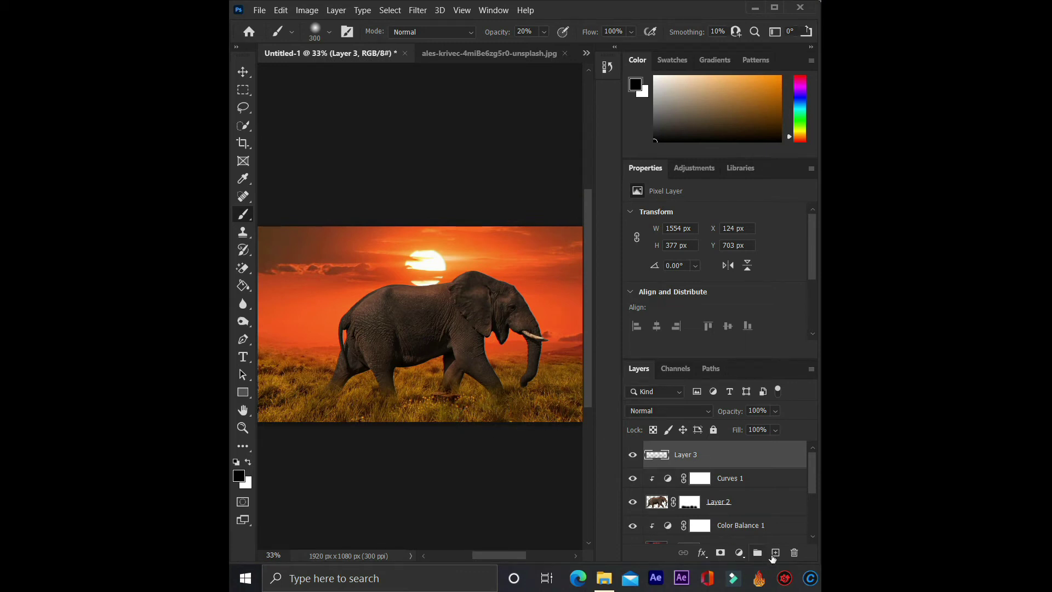
Add Layer 4 and dab a 100%-opacity black shadow under the elephant's front legs
left_click(775, 553)
left_click_drag(500, 32, 613, 29)
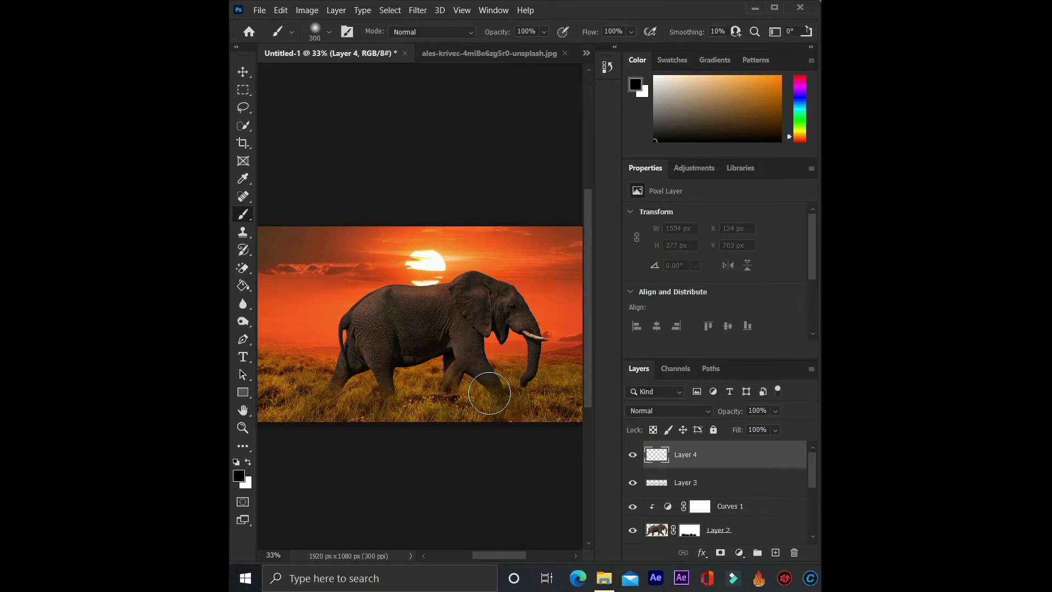
left_click(489, 393)
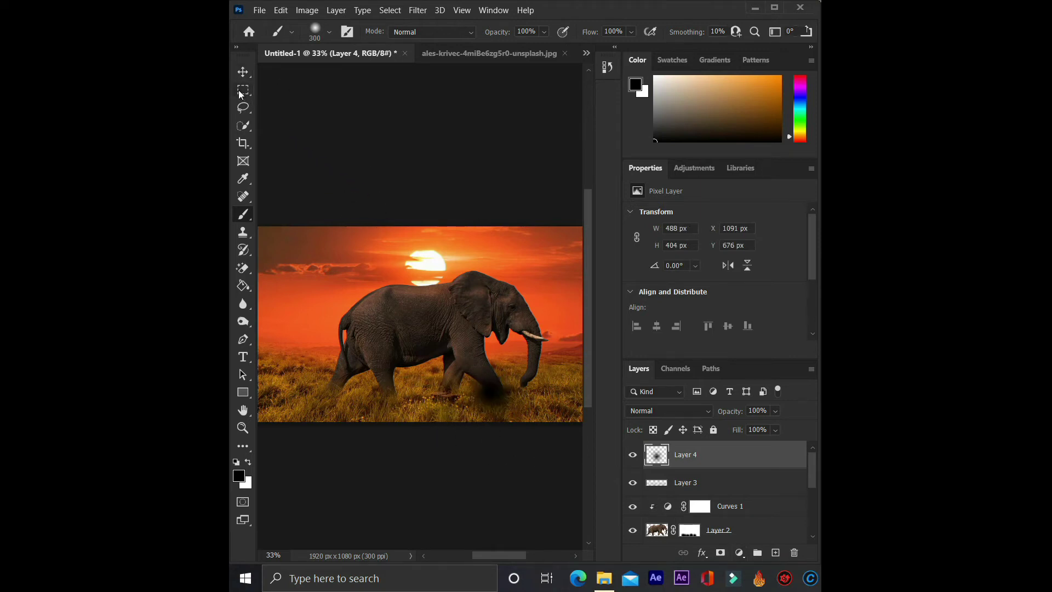
left_click(243, 72)
scroll(448, 388, "down", 3)
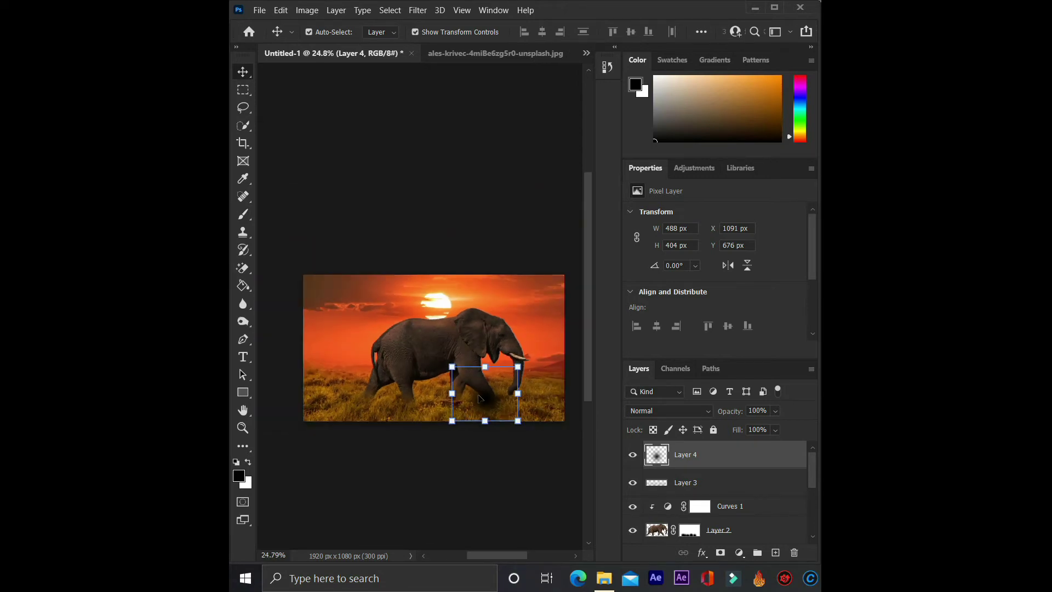
Widen the shadow dab to the left and right beneath the elephant
left_click_drag(452, 394, 320, 393)
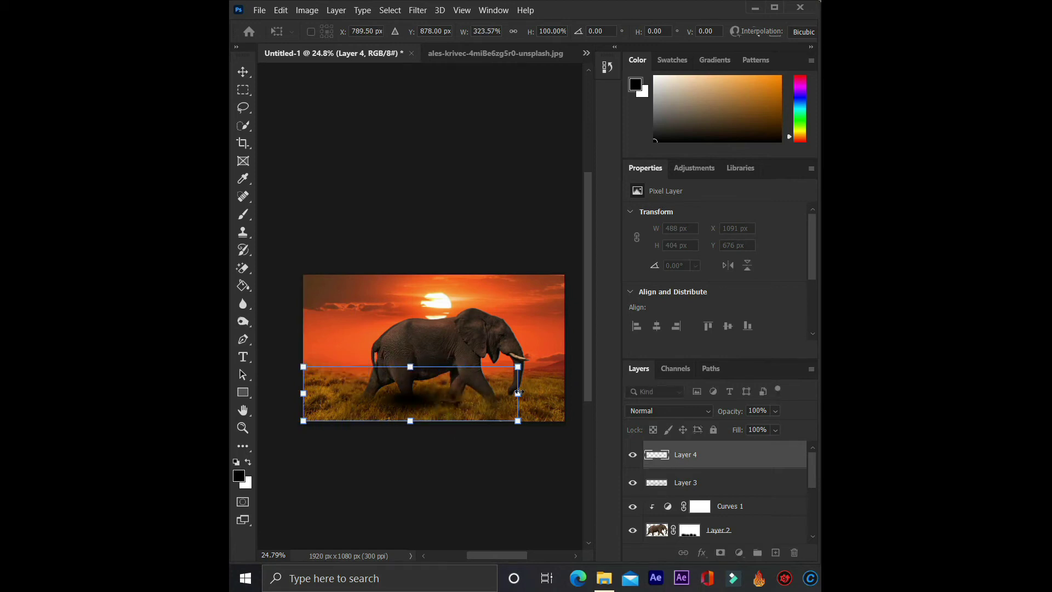
left_click_drag(518, 392, 491, 393)
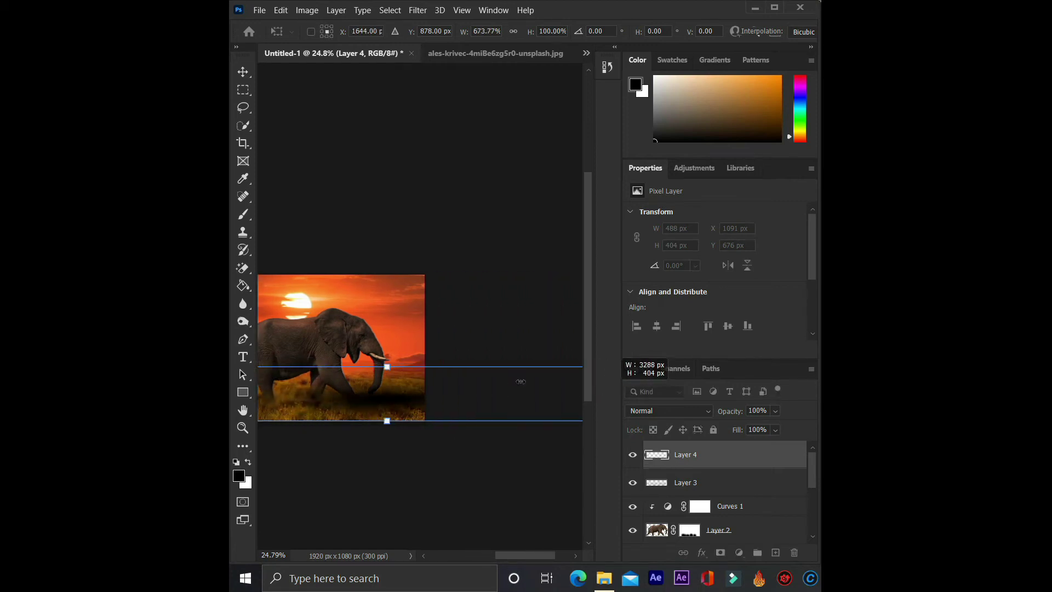
scroll(366, 444, "up", 3)
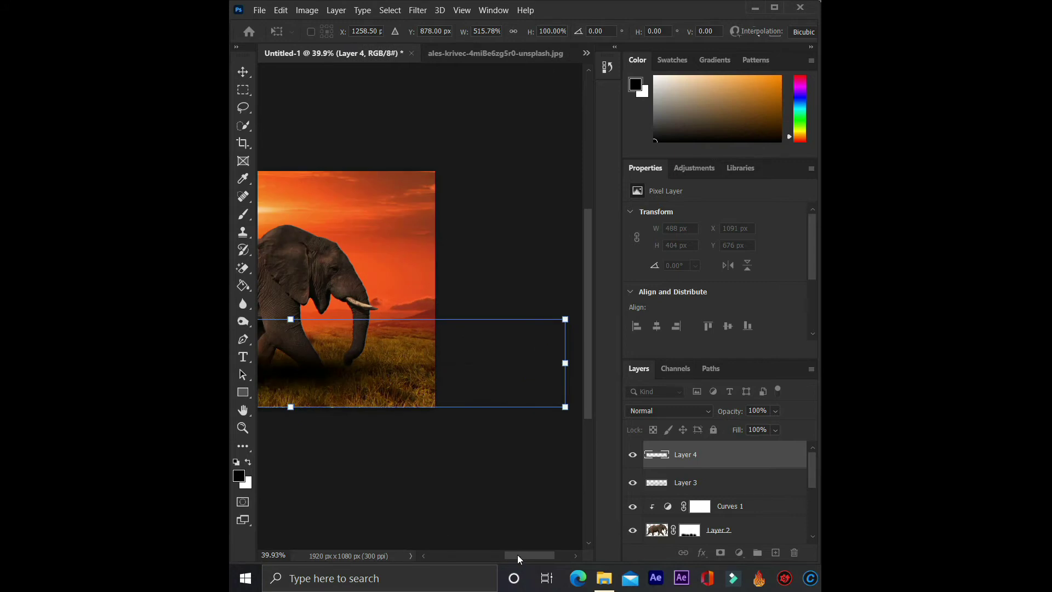
left_click_drag(517, 555, 491, 542)
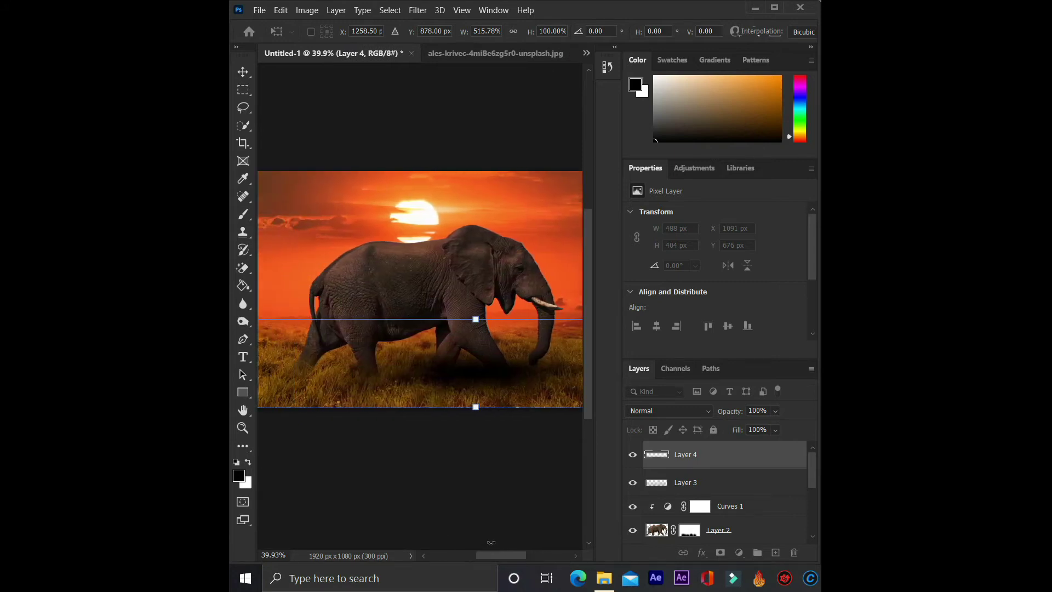
scroll(476, 436, "down", 5)
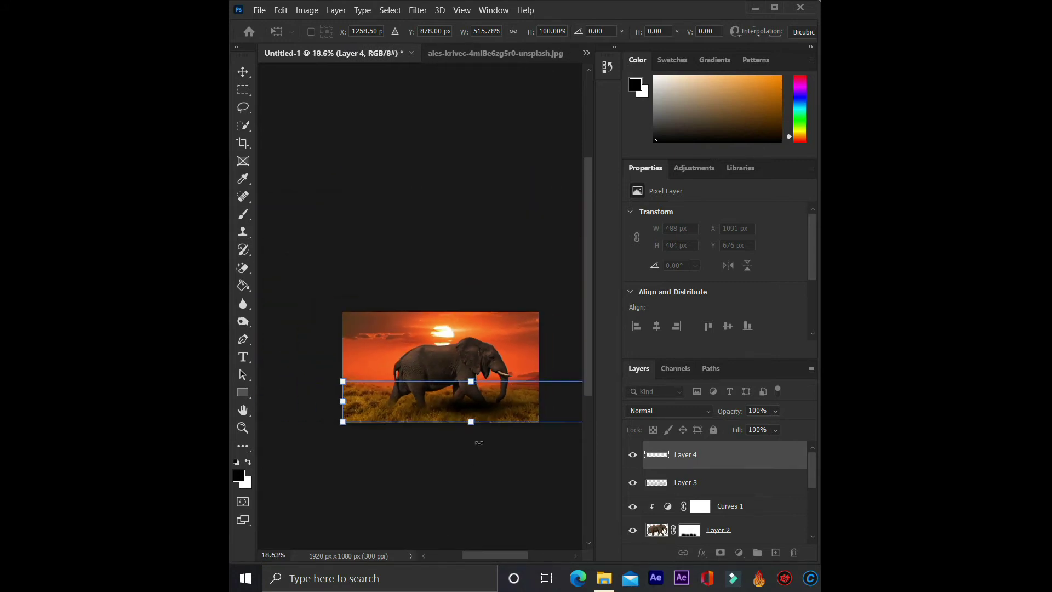
scroll(476, 436, "up", 2)
scroll(481, 436, "down", 3)
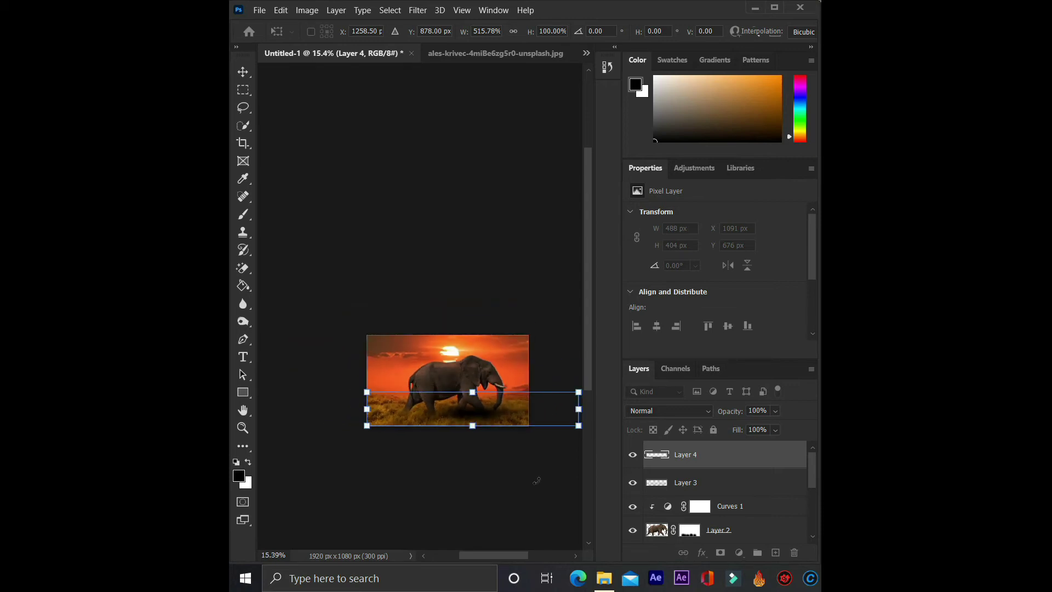
scroll(435, 437, "up", 2)
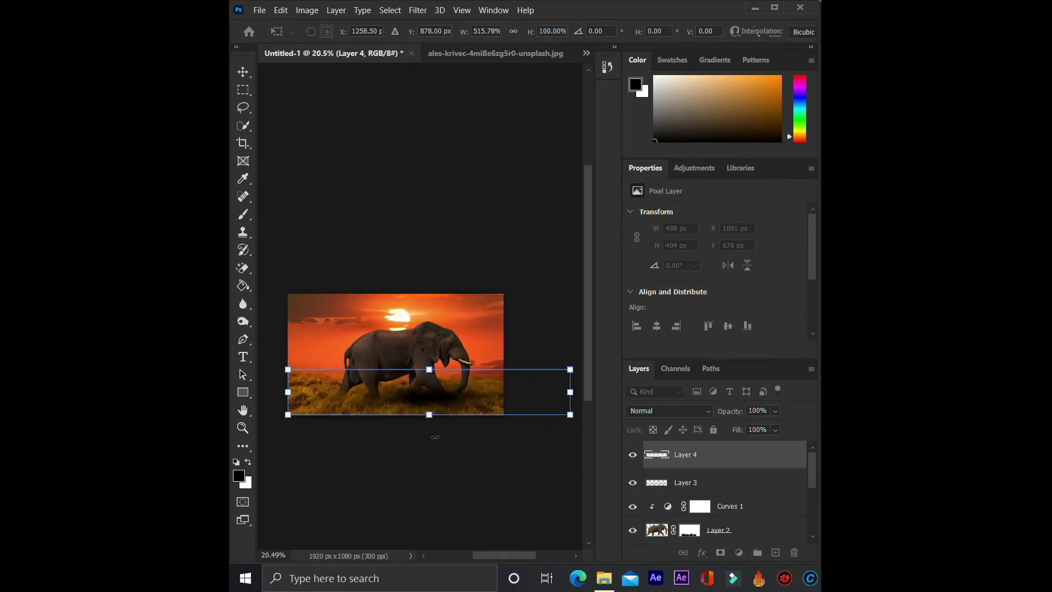
mouse_move(288, 392)
left_mouse_down()
mouse_move(257, 392)
mouse_move(303, 404)
left_mouse_up()
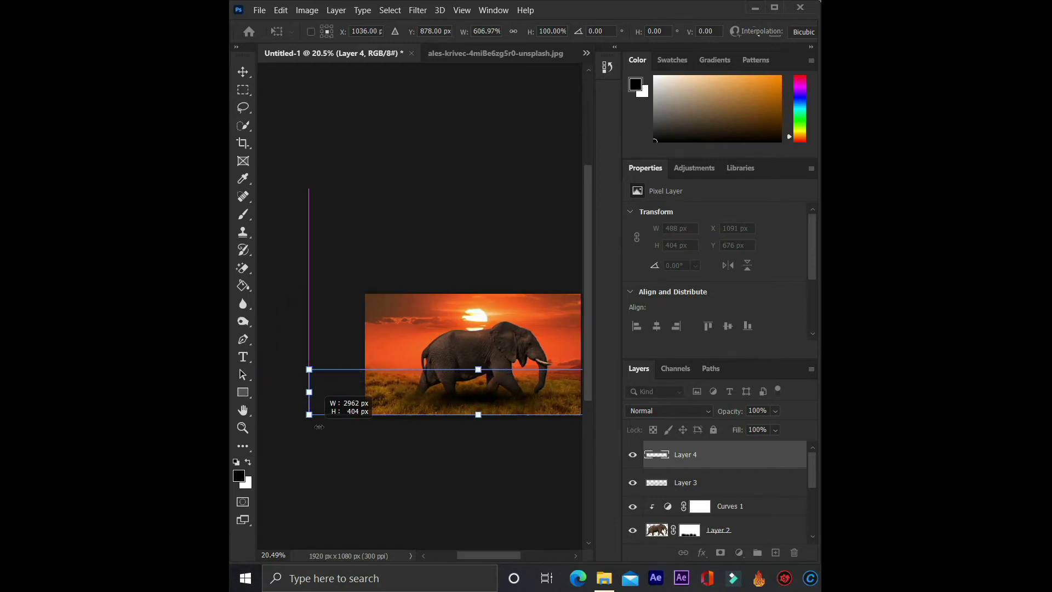
left_click_drag(303, 404, 318, 403)
Make the shadow taller, move it up under the elephant, and trim its edges
left_click_drag(483, 415, 483, 462)
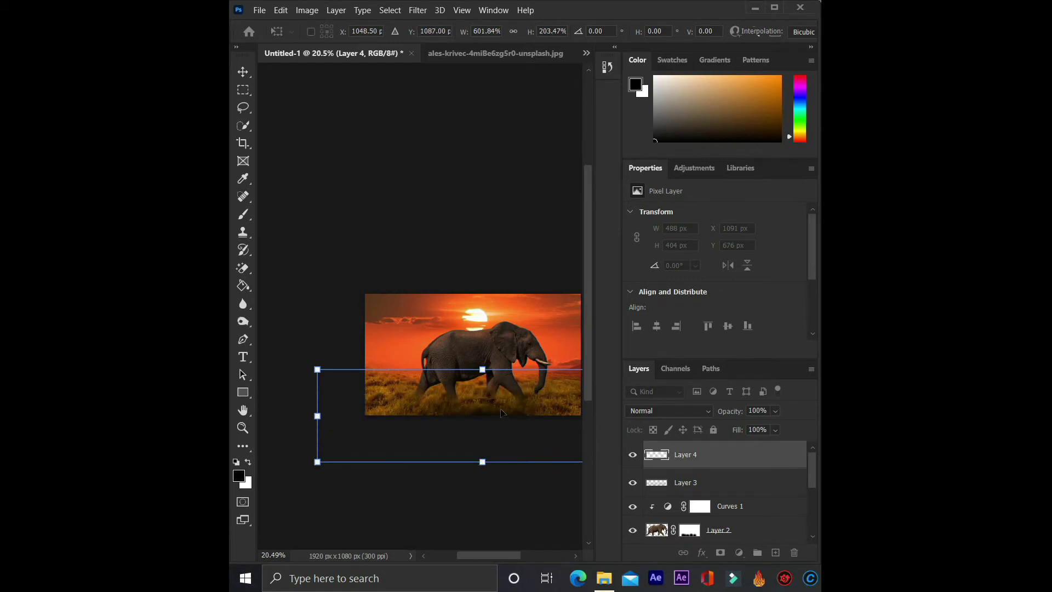
left_click_drag(502, 412, 500, 390)
mouse_move(480, 348)
left_mouse_down()
mouse_move(480, 364)
mouse_move(504, 378)
left_mouse_up()
scroll(492, 409, "up", 3)
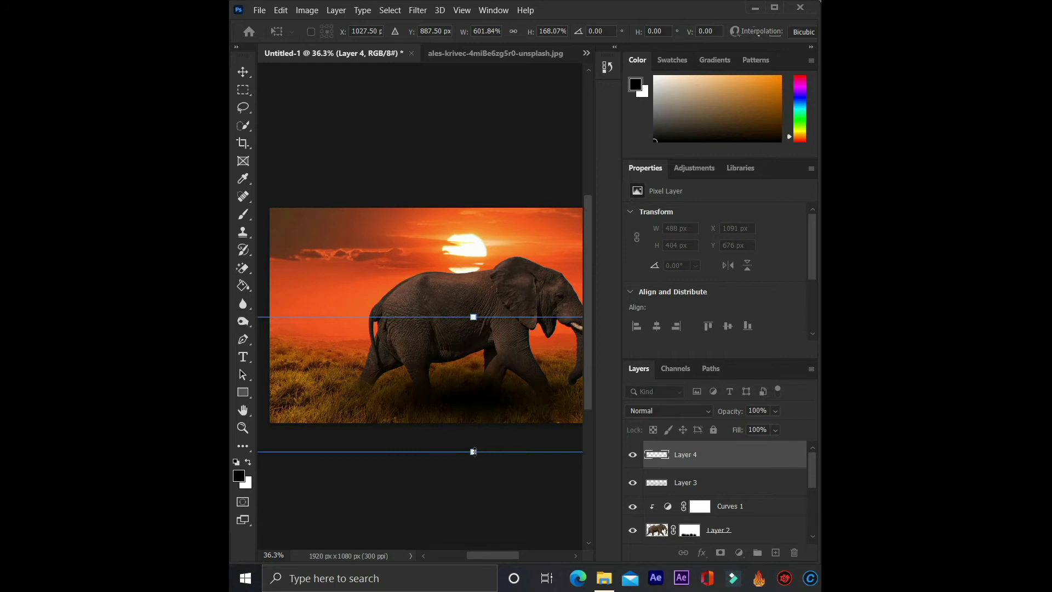
left_click_drag(474, 451, 473, 455)
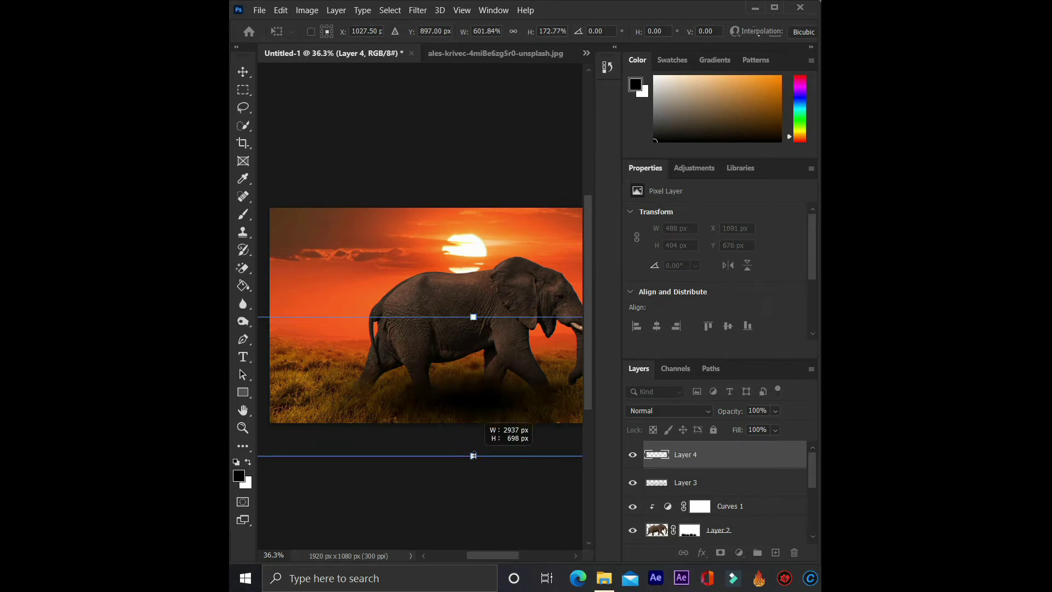
scroll(493, 456, "down", 1)
scroll(514, 456, "down", 1)
Shift the shadow right, set Layer 4 opacity to 97%, and commit the transform
left_click_drag(501, 417, 518, 416)
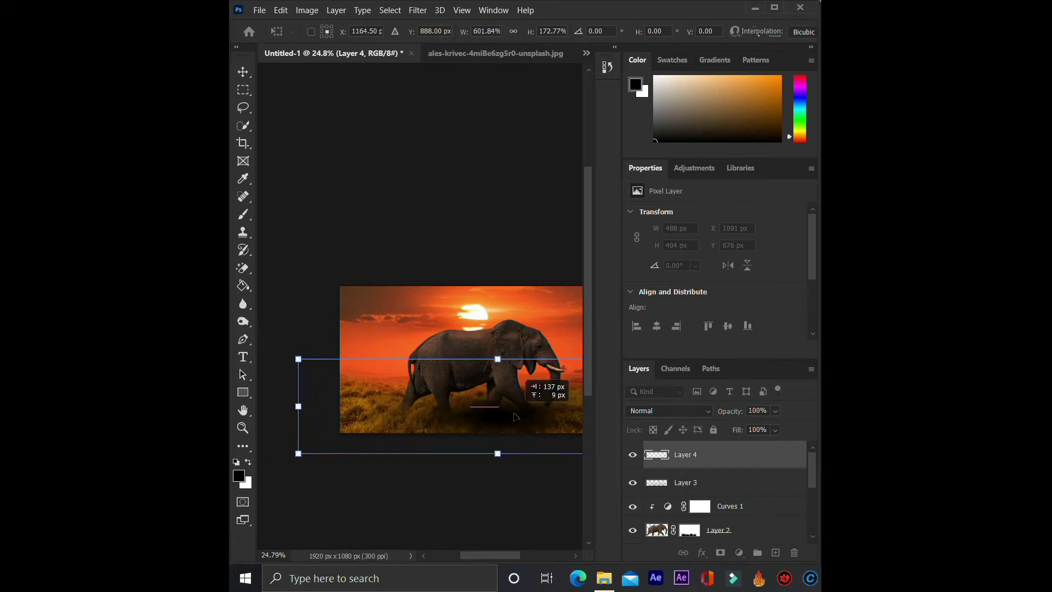
left_click_drag(518, 417, 521, 374)
scroll(524, 450, "up", 1)
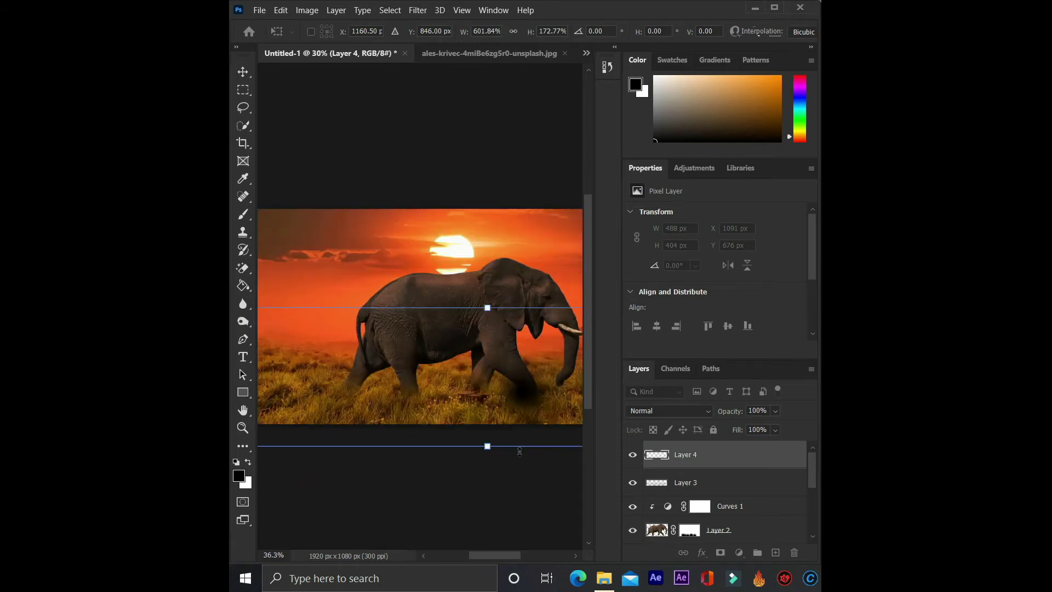
scroll(525, 449, "up", 1)
left_click_drag(732, 416, 724, 416)
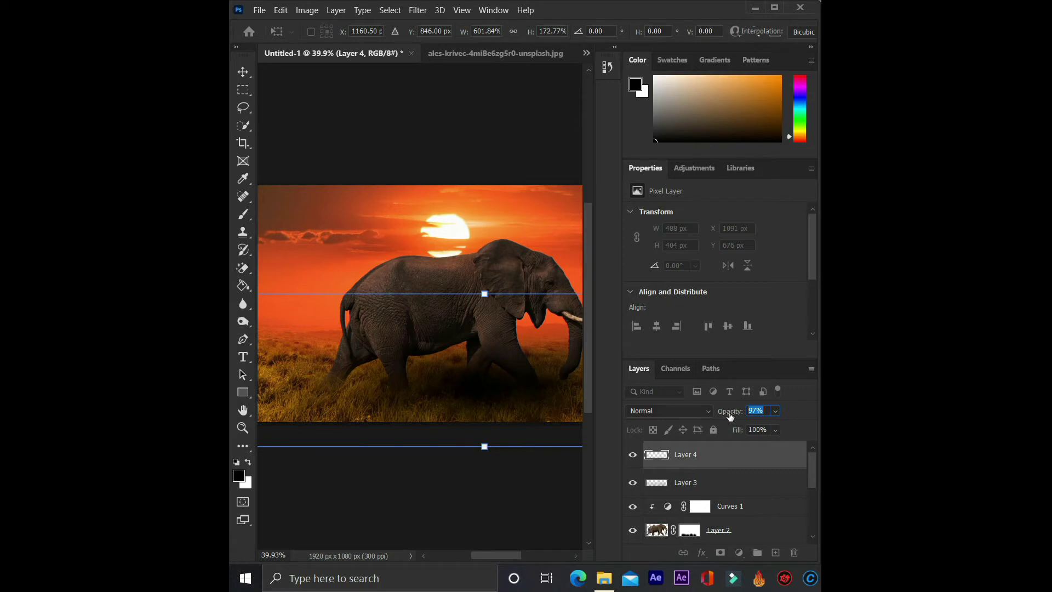
left_click(243, 72)
left_click(420, 161)
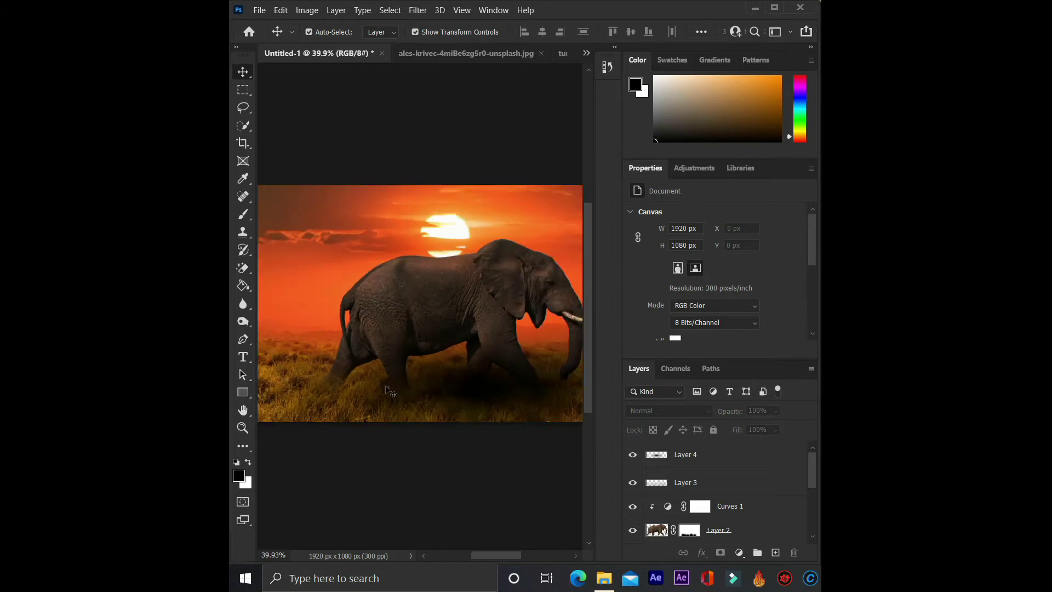
Duplicate the Layer 4 shadow and shift the copy left across the grass
scroll(396, 396, "down", 1)
left_click(691, 462)
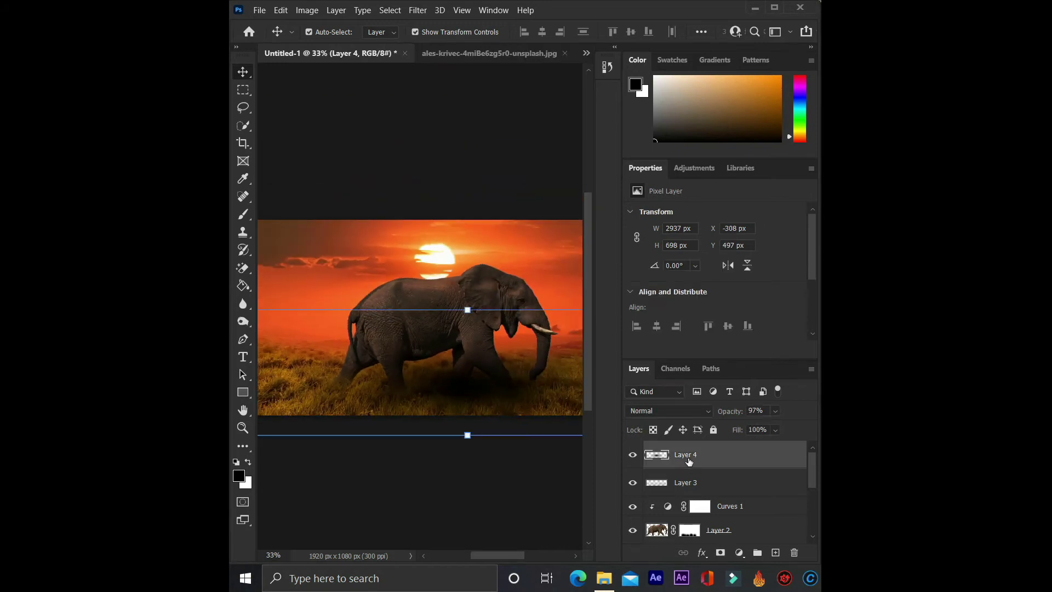
key("ctrl+j")
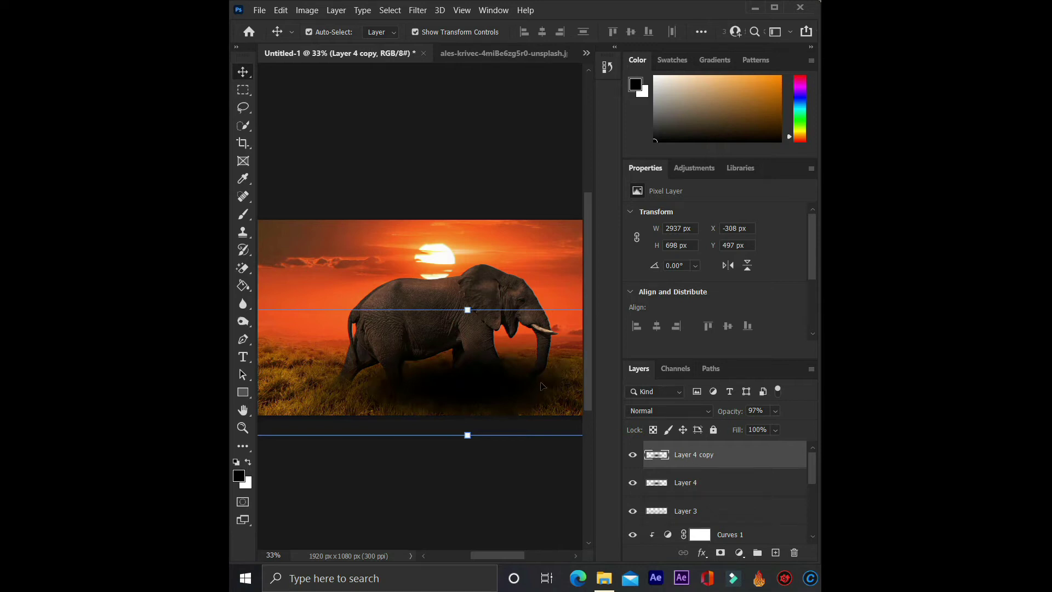
mouse_move(539, 383)
left_mouse_down()
mouse_move(460, 392)
mouse_move(419, 380)
left_mouse_up()
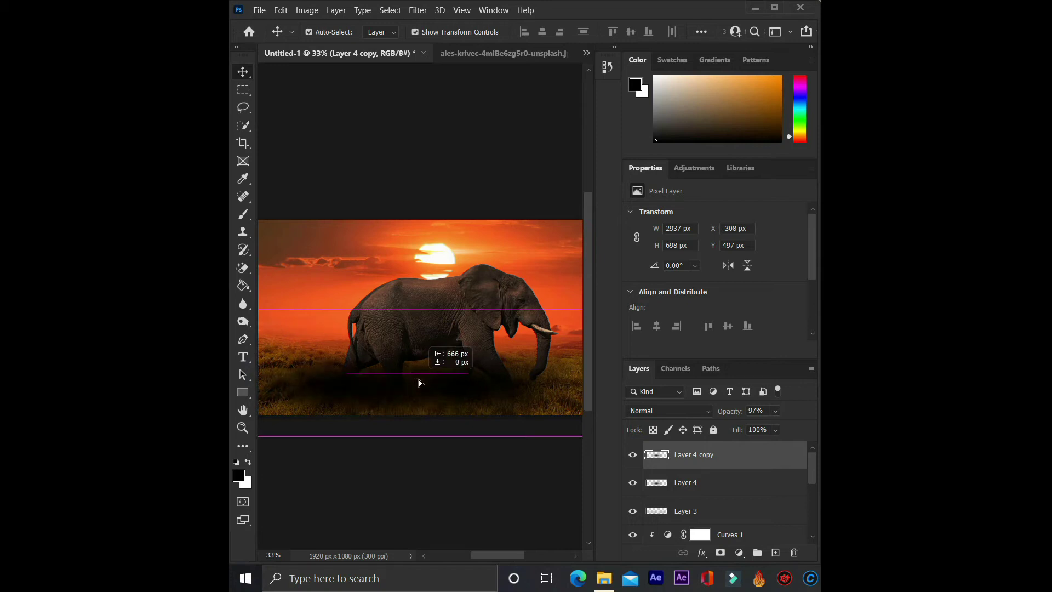
left_click_drag(418, 381, 412, 387)
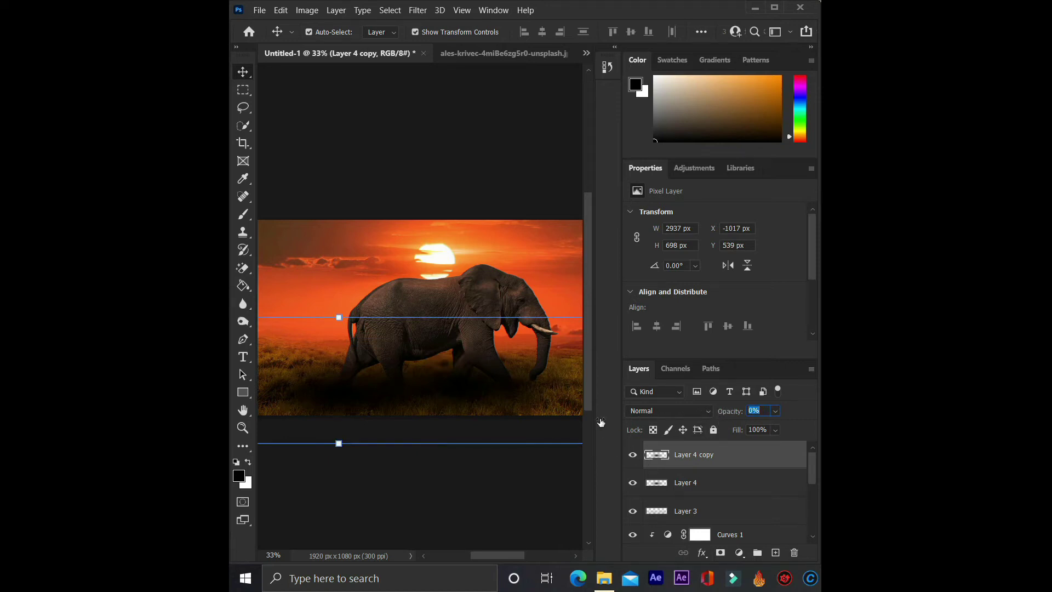
Set Layer 4 copy's opacity to about 71% and check the blend
type("77")
key("Return")
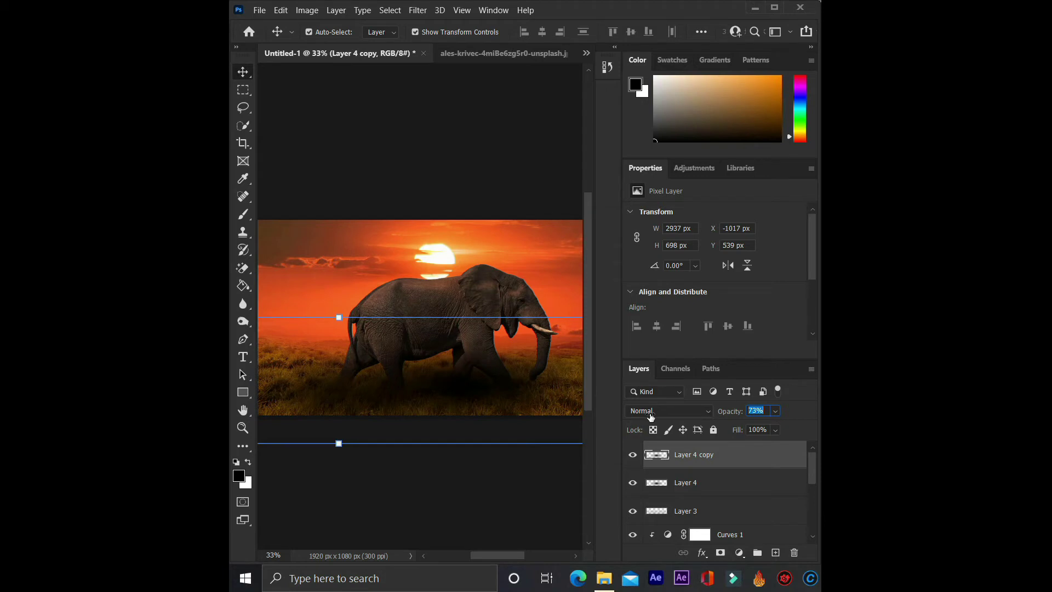
key("Return")
left_click(485, 485)
scroll(485, 485, "down", 1)
scroll(485, 485, "up", 1)
scroll(485, 485, "up", 1)
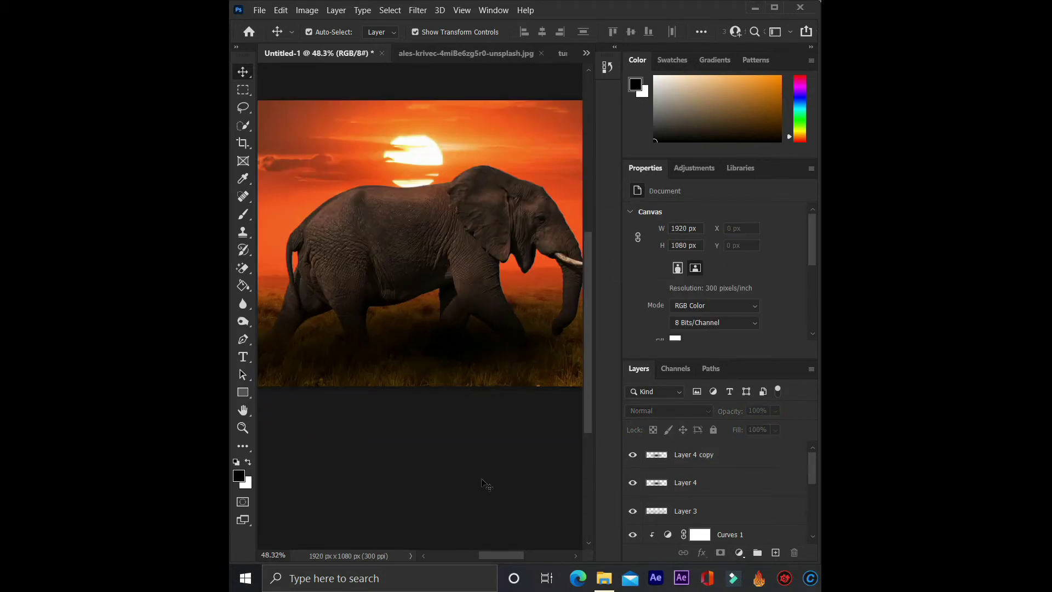
Lower the original Layer 4 shadow's opacity slightly to 86% and review the whole image
left_click(680, 487)
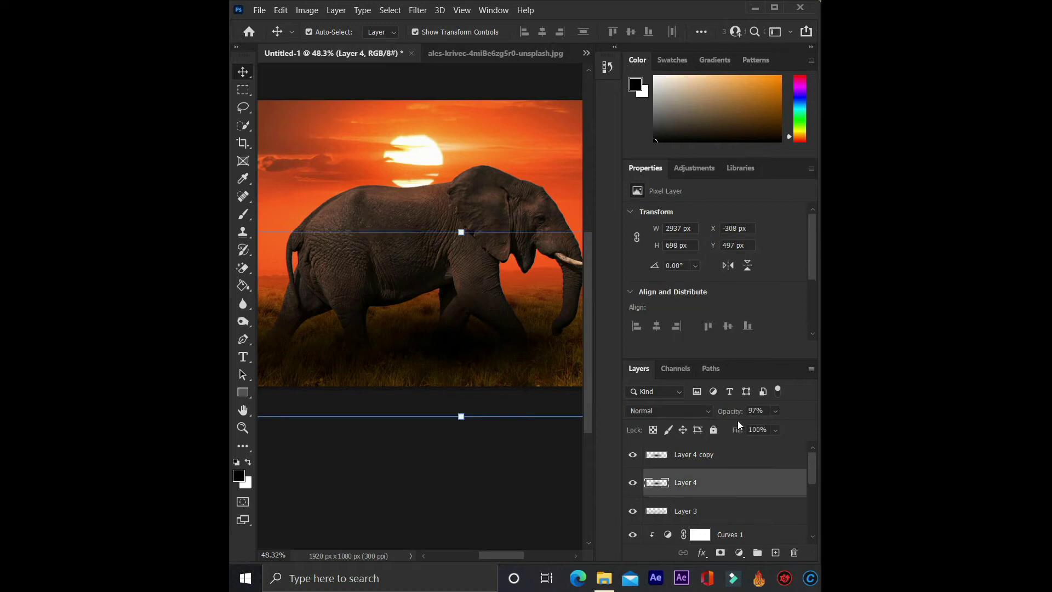
left_click_drag(734, 415, 731, 417)
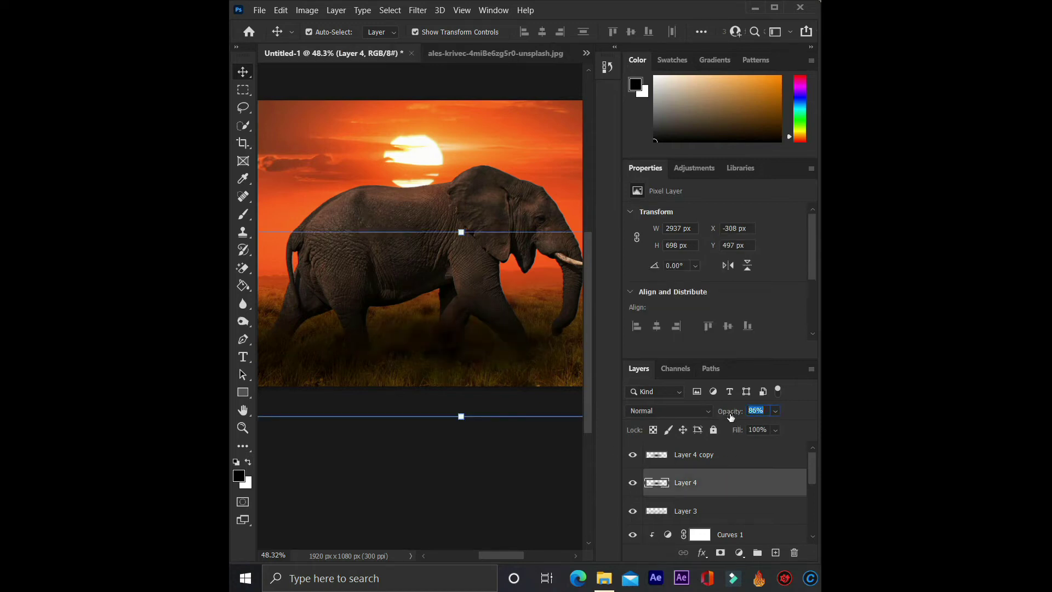
left_click(500, 479)
key("ctrl+minus")
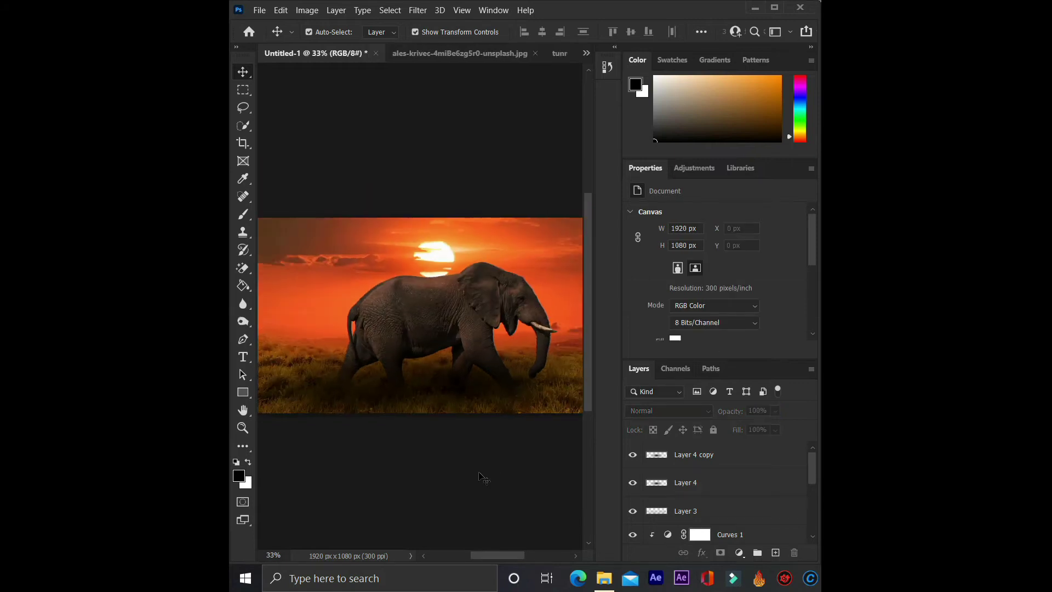
scroll(483, 478, "down", 1)
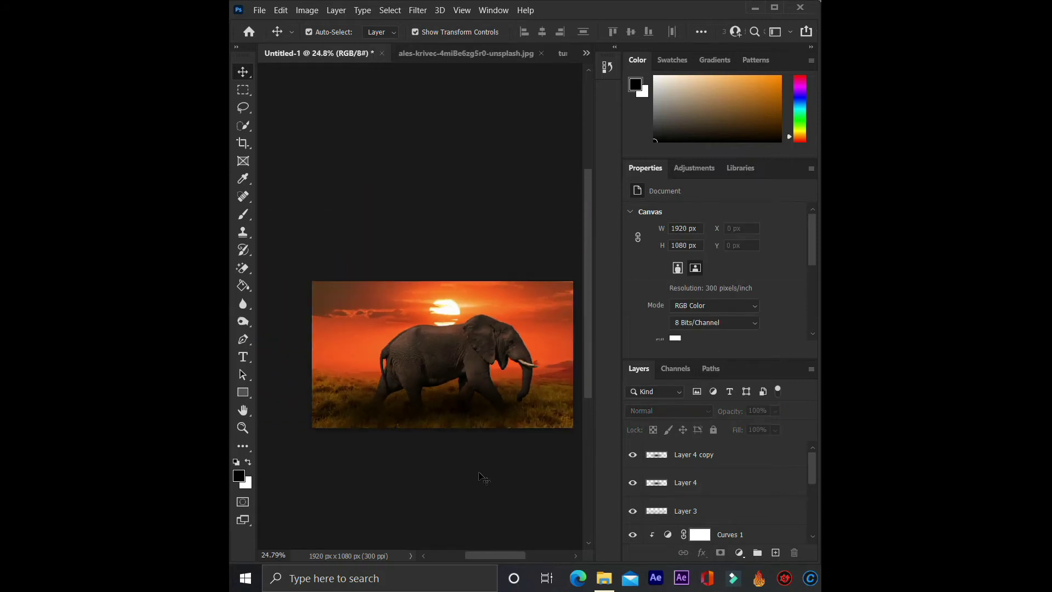
scroll(482, 478, "up", 3)
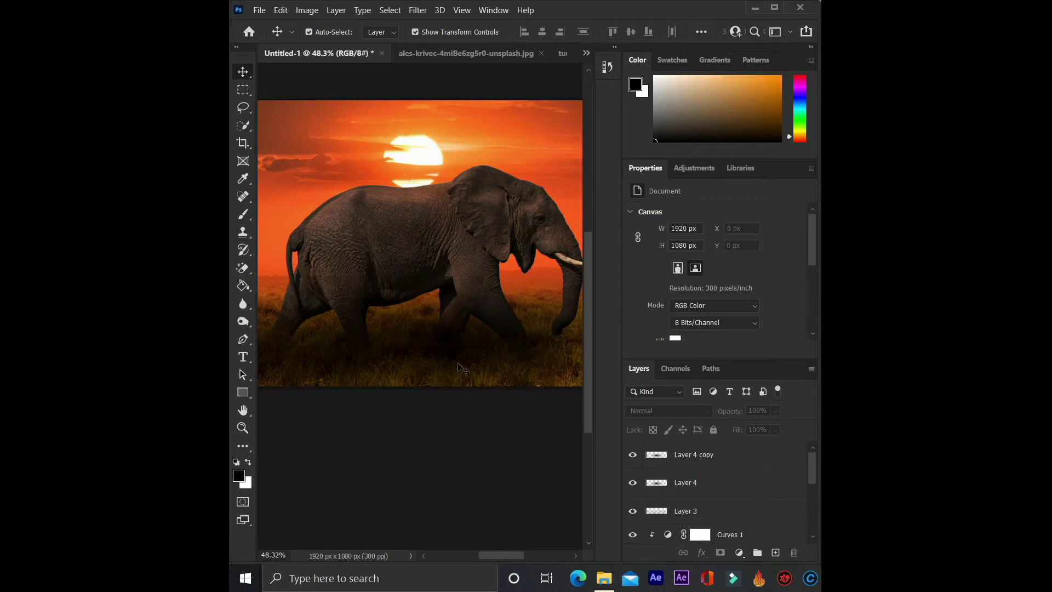
left_click(455, 358)
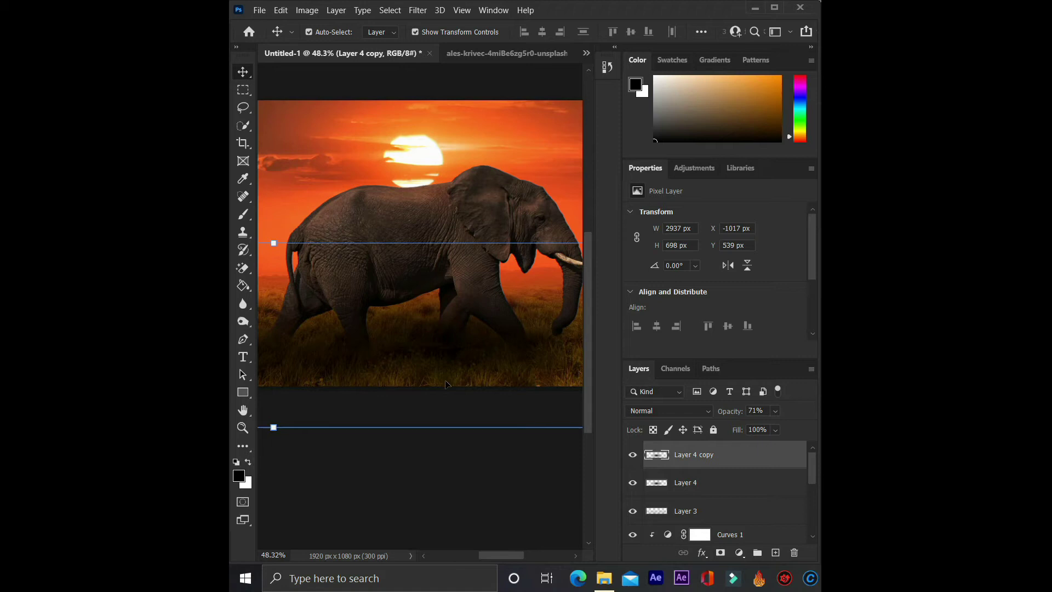
left_click(460, 491)
scroll(461, 491, "up", 1)
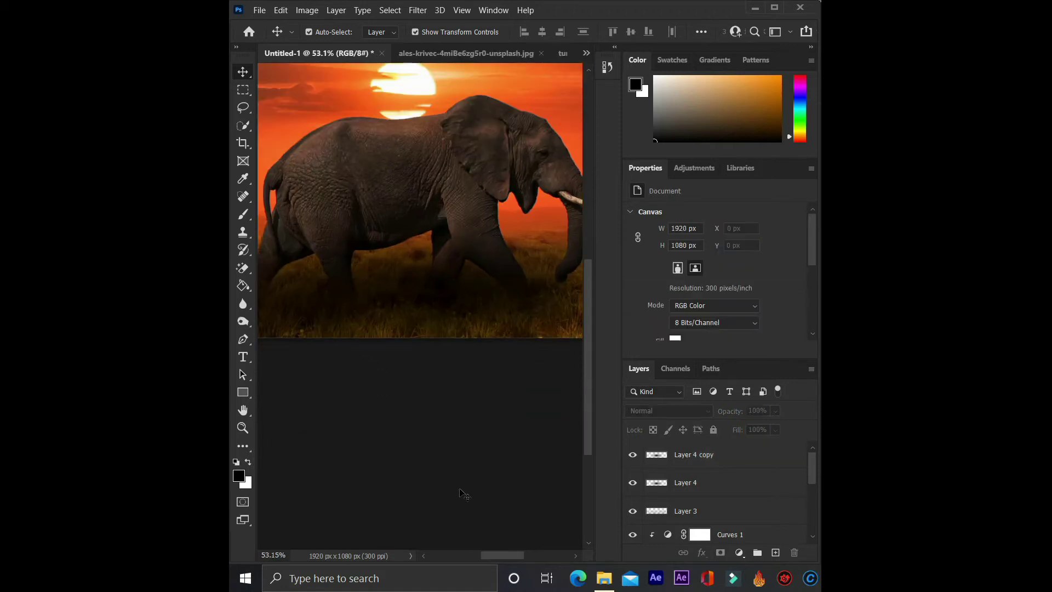
scroll(461, 492, "down", 3)
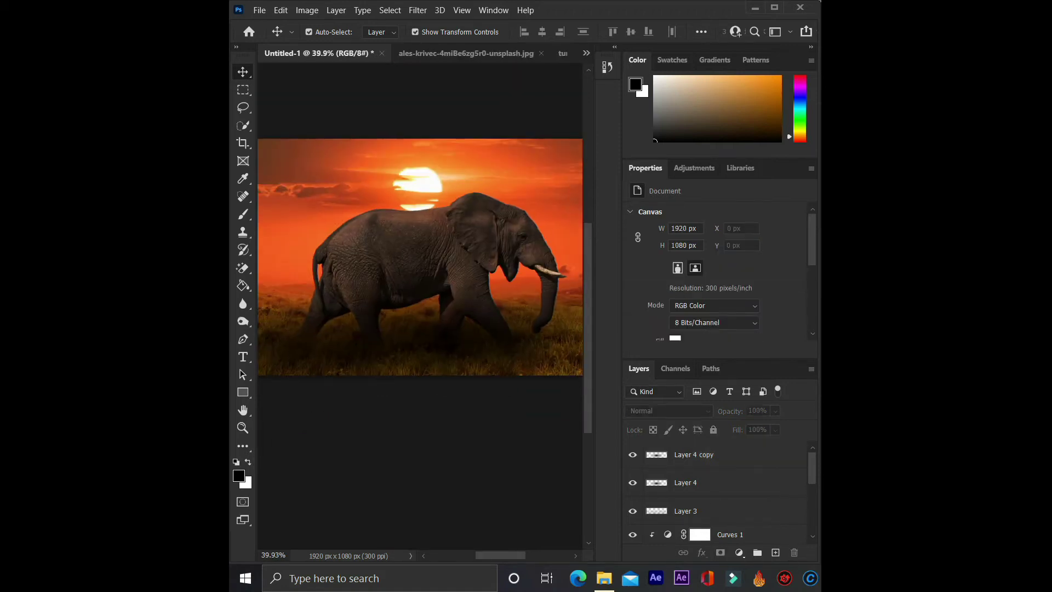
Switch through the open documents to the cave-4889852.jpg image
left_click(482, 55)
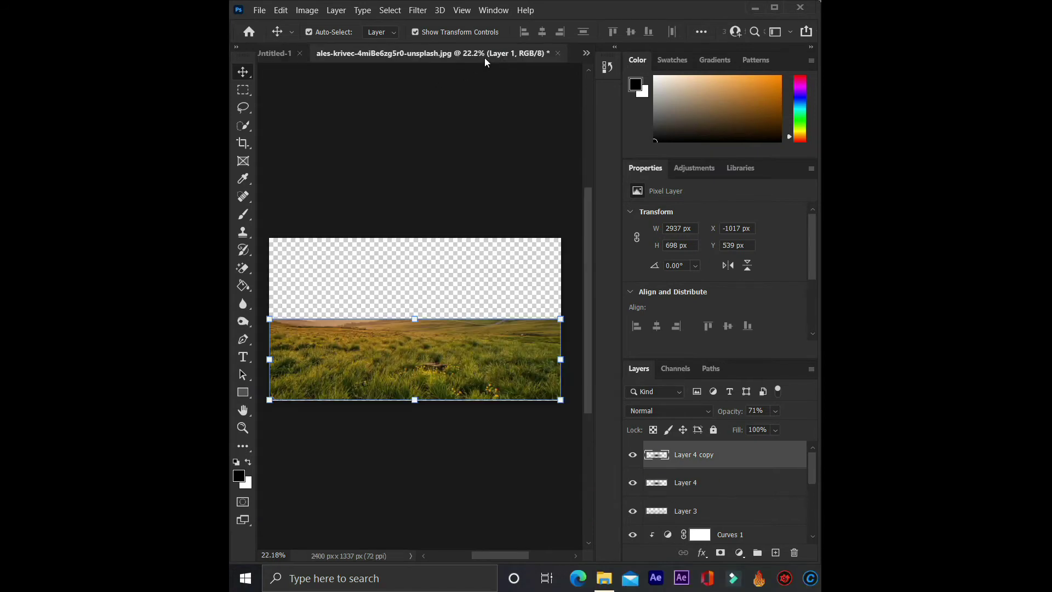
left_click(587, 54)
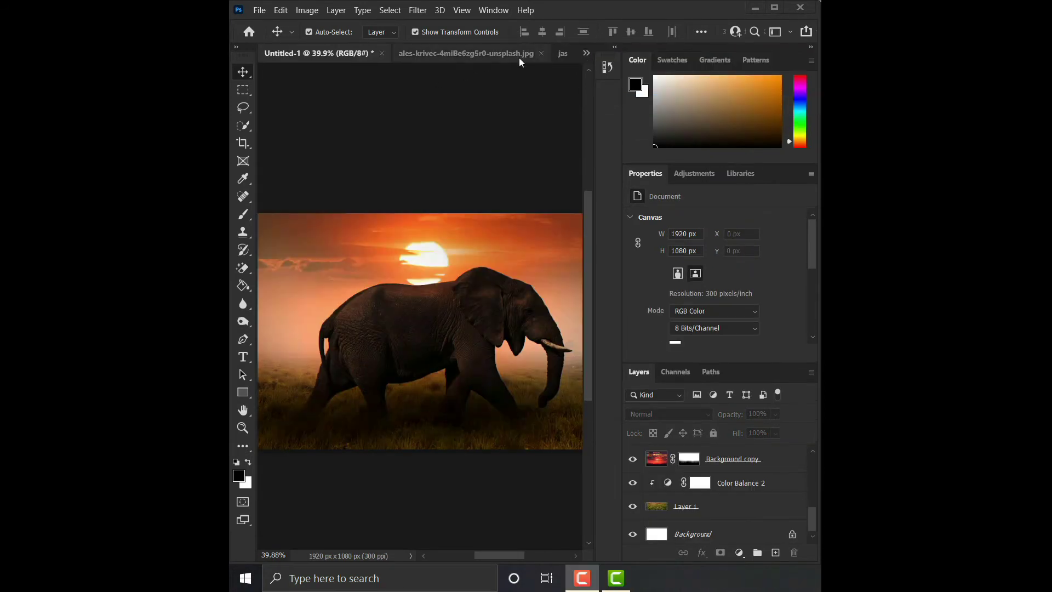
left_click(516, 54)
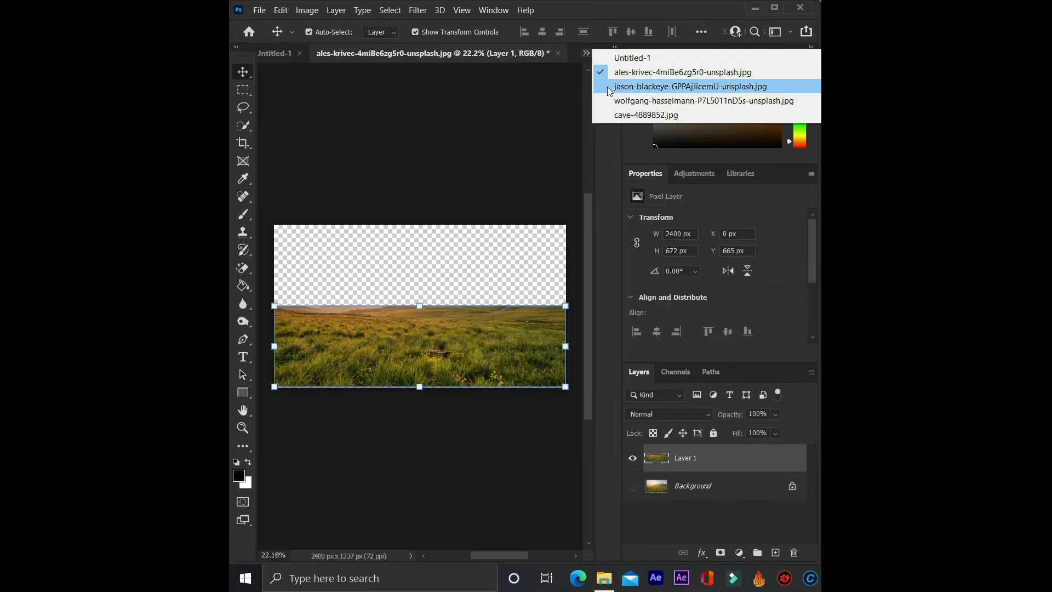
left_click(607, 86)
left_click(584, 53)
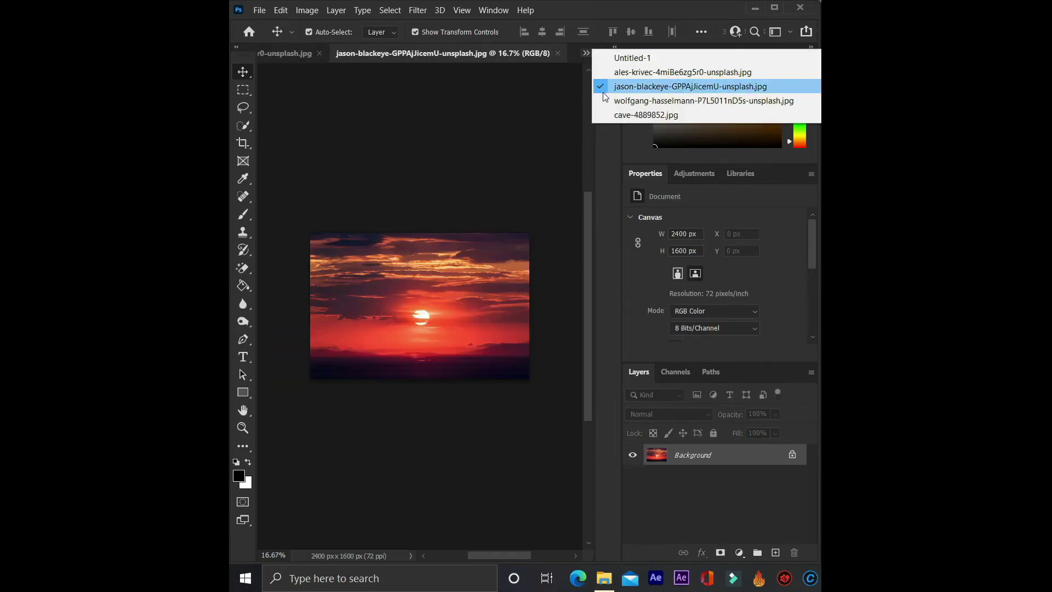
left_click(596, 98)
left_click(585, 53)
left_click(608, 111)
scroll(496, 232, "down", 2)
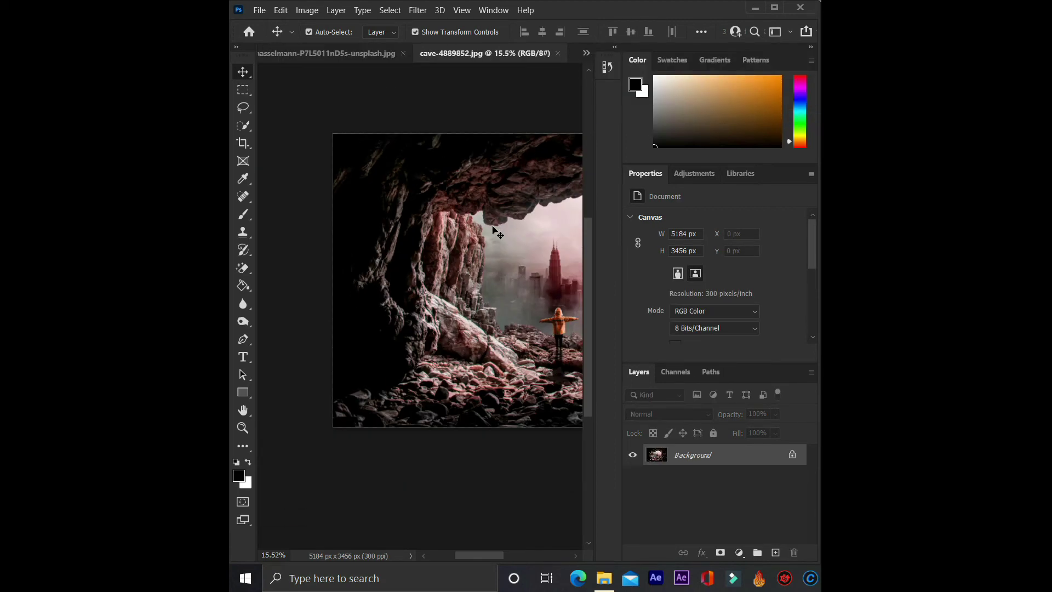
left_click_drag(486, 554, 499, 554)
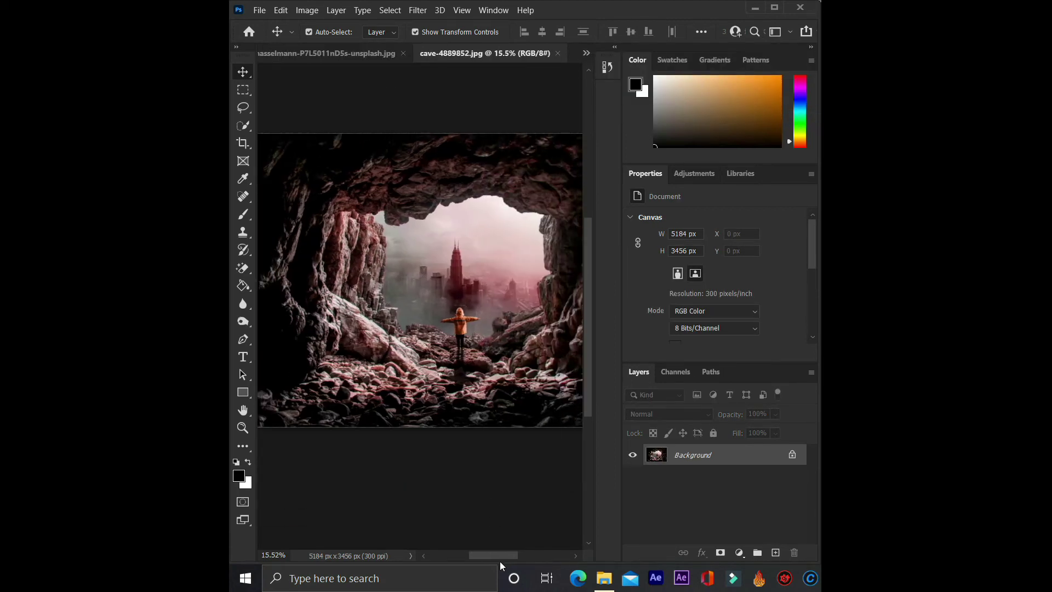
Duplicate the cave's Background layer into the Untitled-1 document
right_click(676, 455)
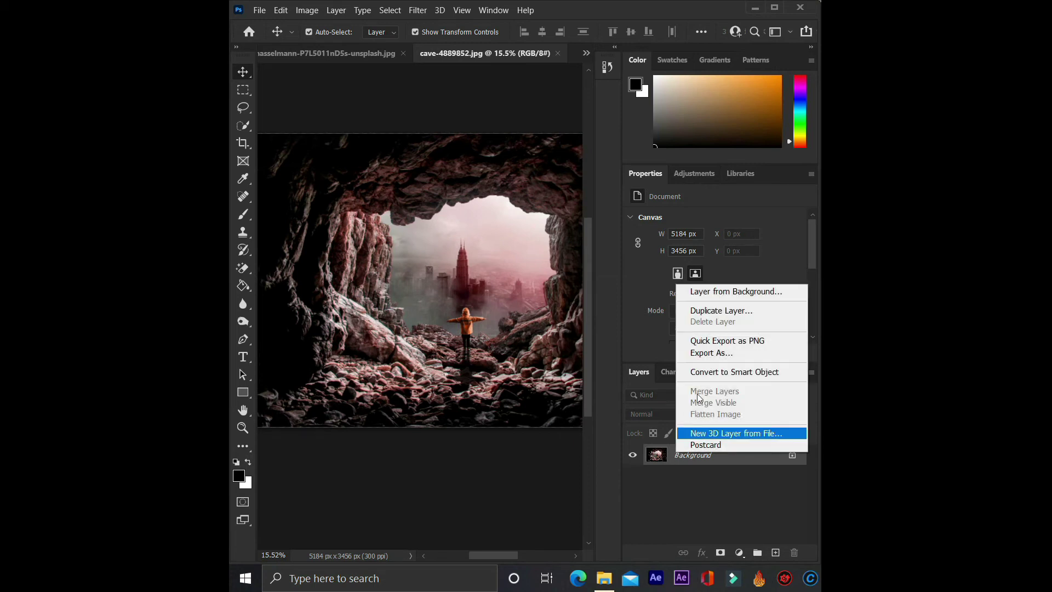
left_click(712, 308)
left_click(483, 224)
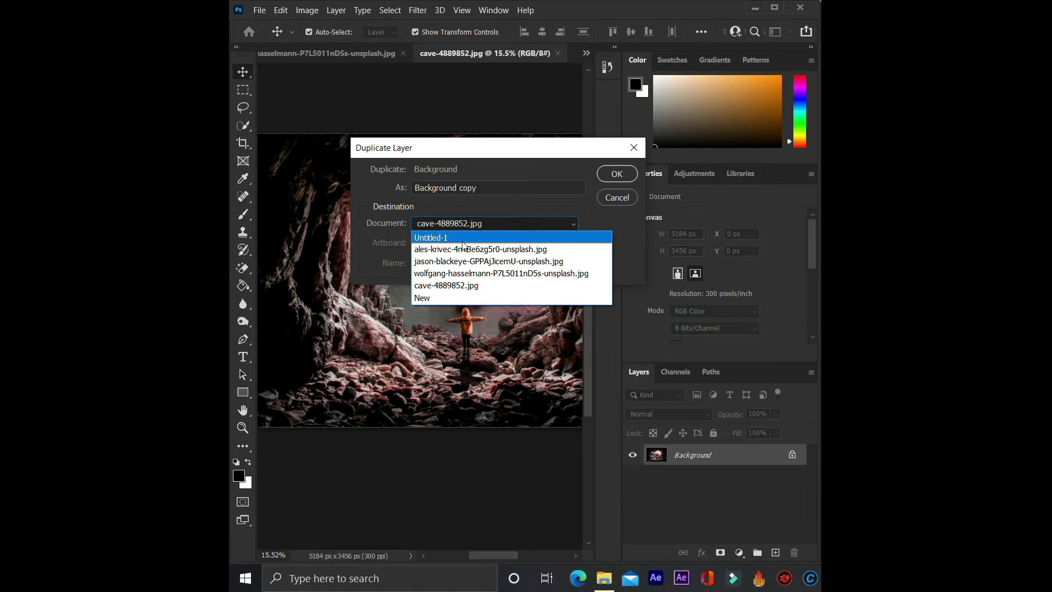
left_click(460, 237)
left_click(611, 179)
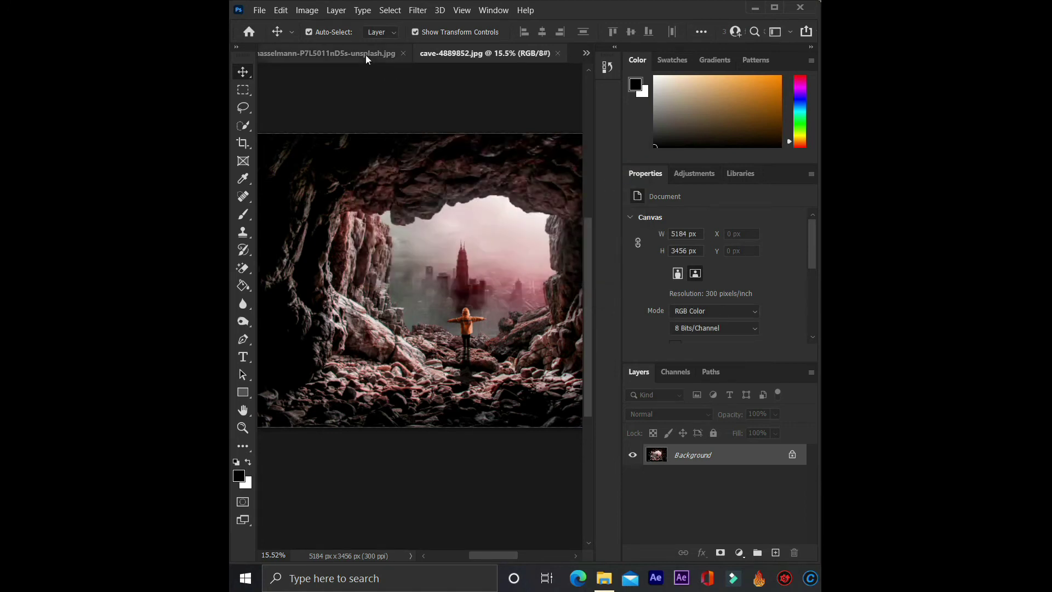
In Untitled-1, scale the cave layer down to about 20%
left_click(587, 53)
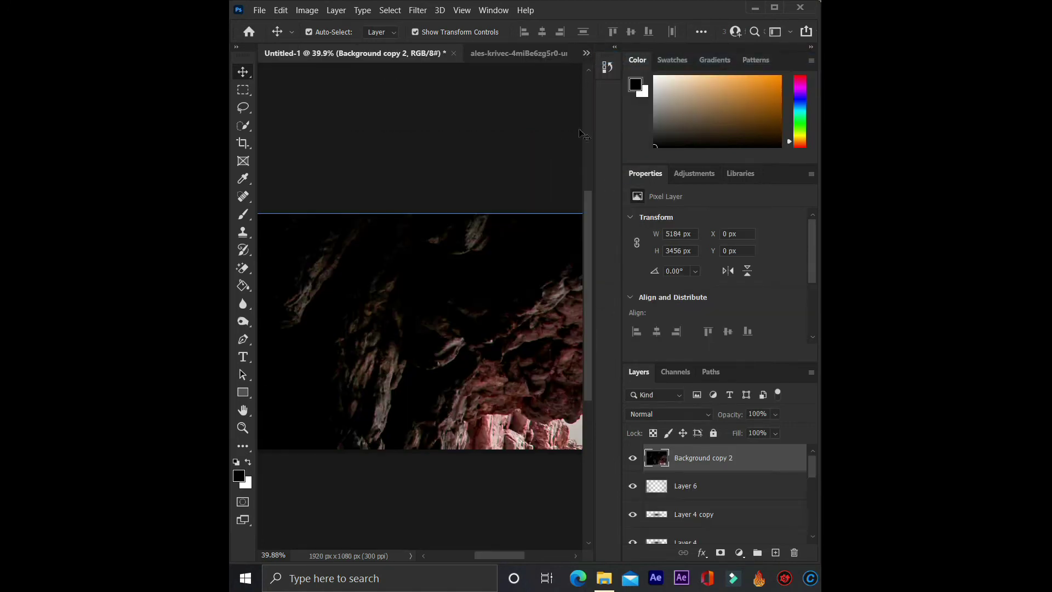
scroll(487, 303, "down", 2)
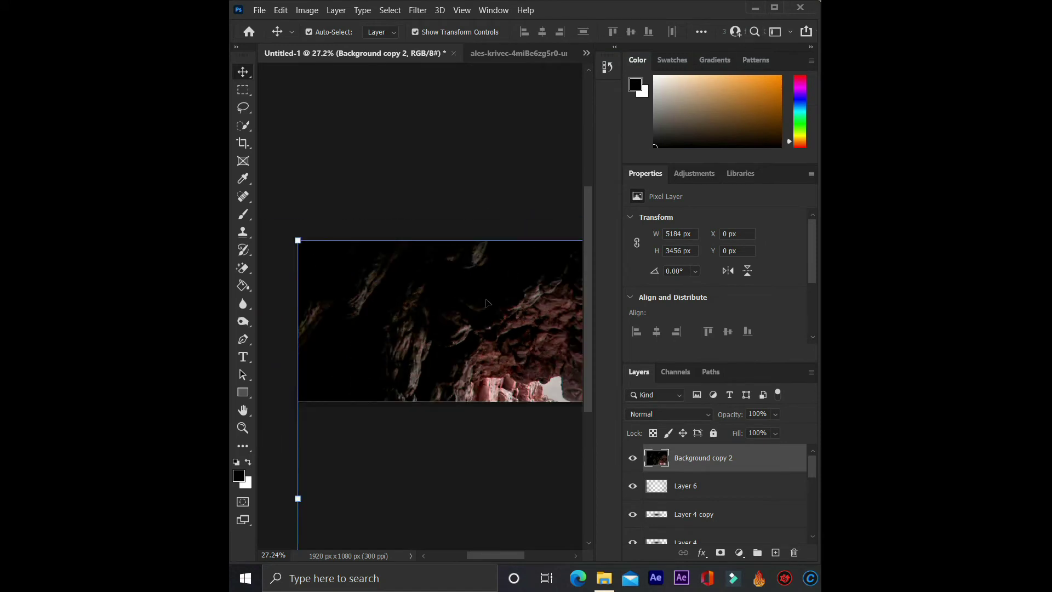
scroll(487, 303, "down", 3)
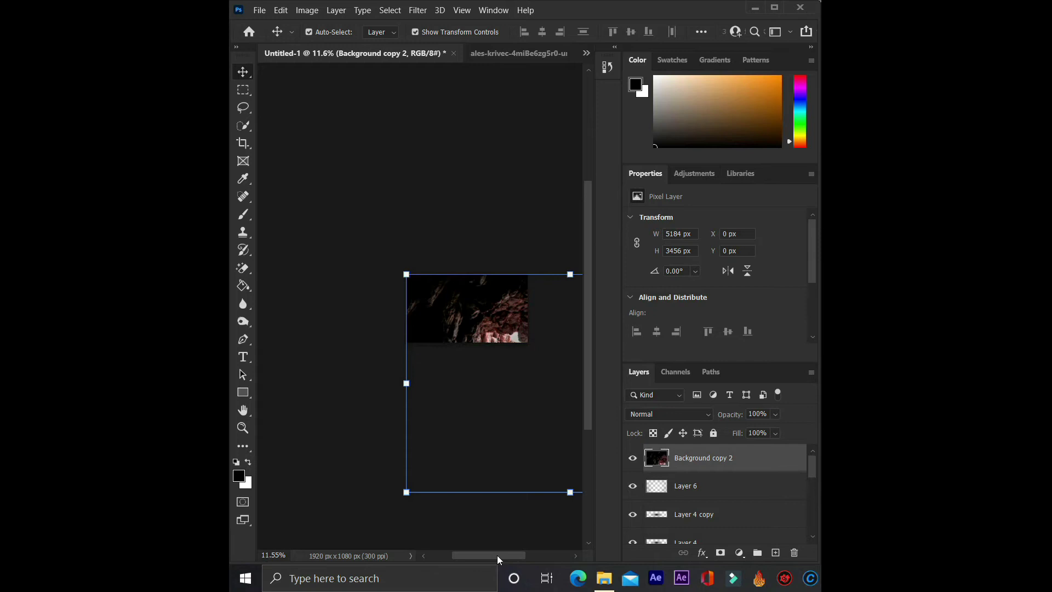
left_click_drag(497, 555, 537, 570)
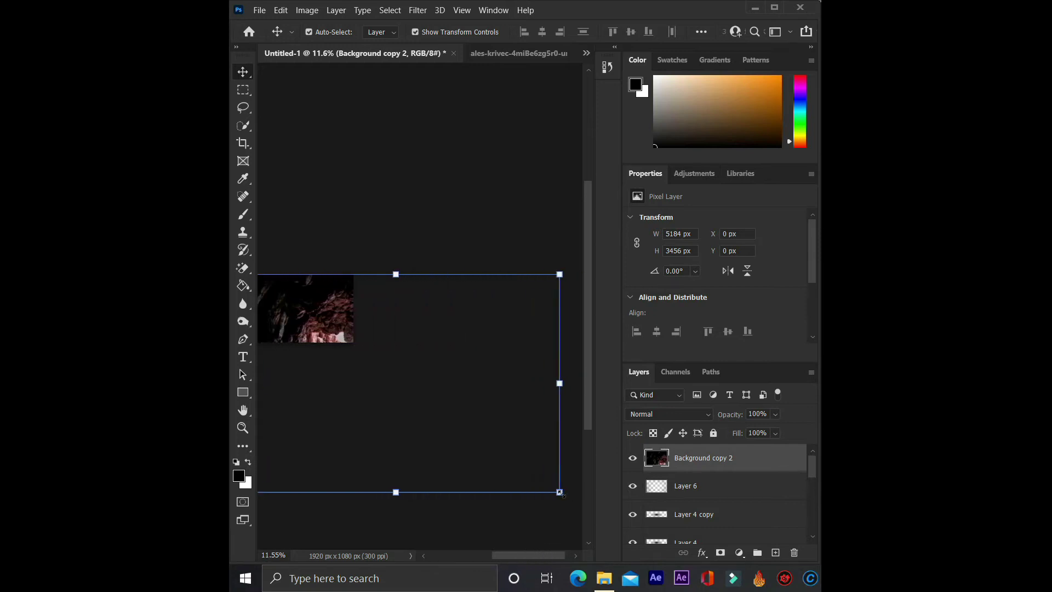
left_click_drag(559, 492, 348, 345)
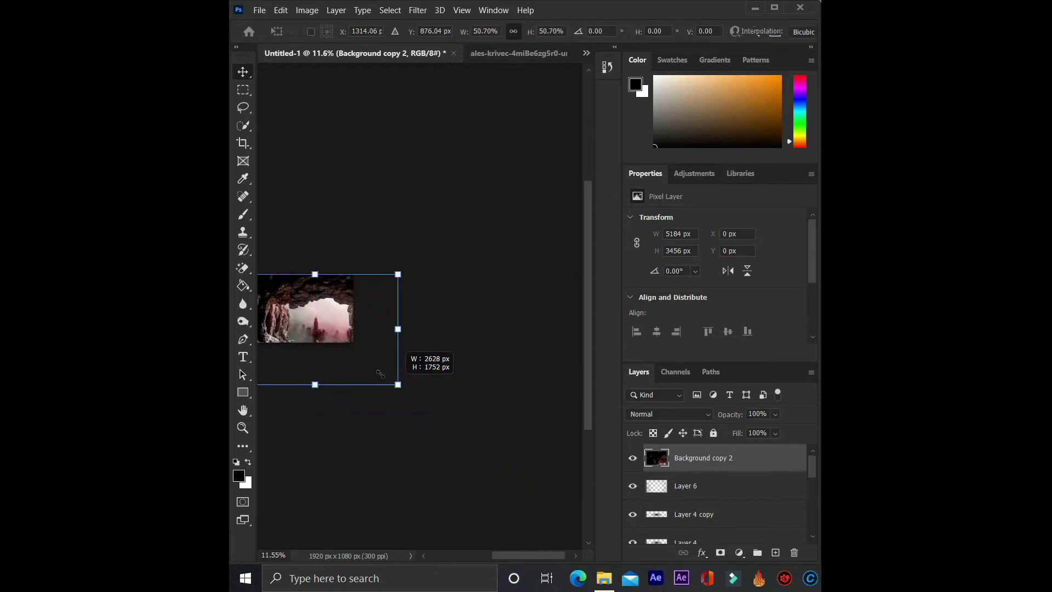
scroll(379, 408, "up", 3)
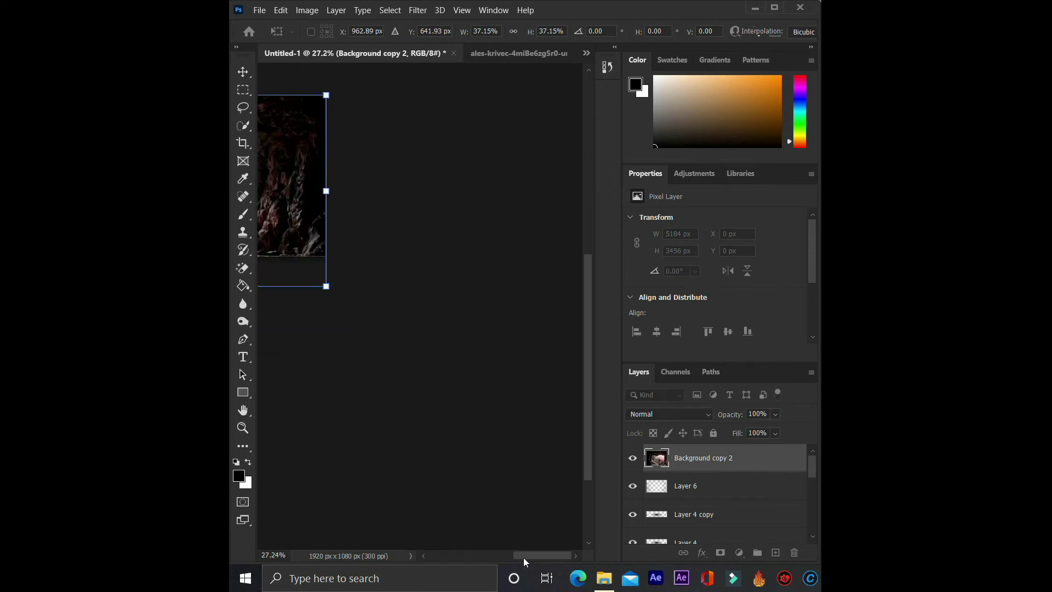
left_click_drag(524, 559, 481, 558)
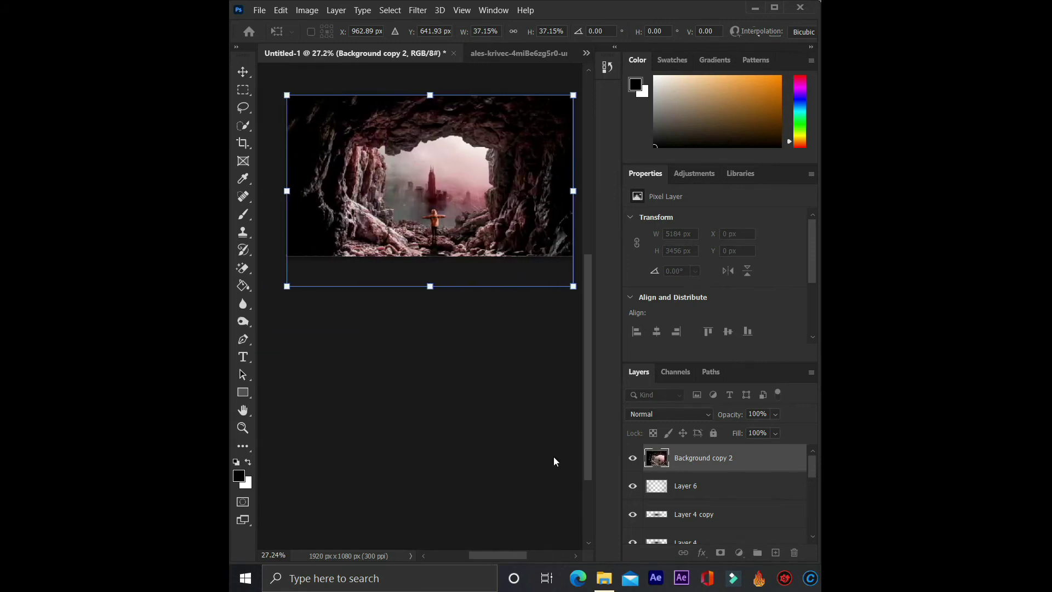
left_click_drag(589, 459, 581, 403)
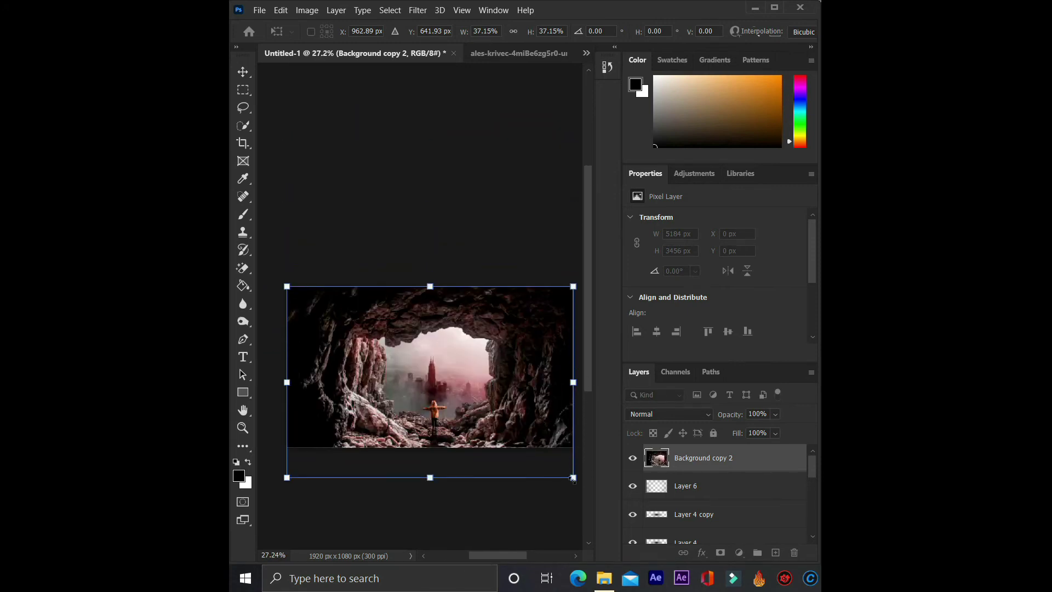
left_click_drag(573, 478, 447, 424)
Move the cave picture over the elephant and lower its opacity to 67%
scroll(463, 404, "up", 2)
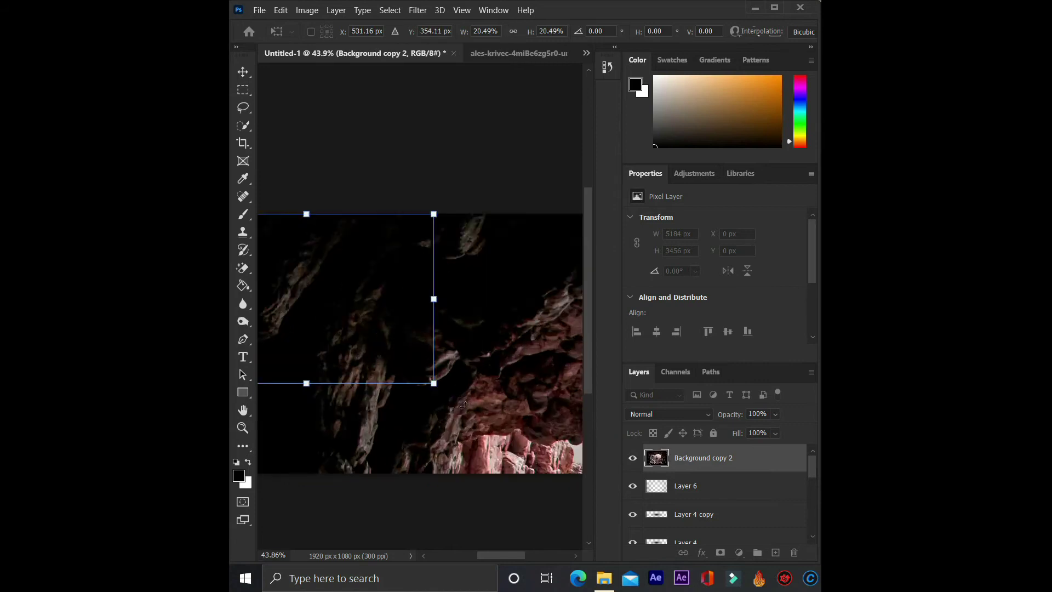
scroll(463, 405, "up", 2)
scroll(364, 318, "down", 1)
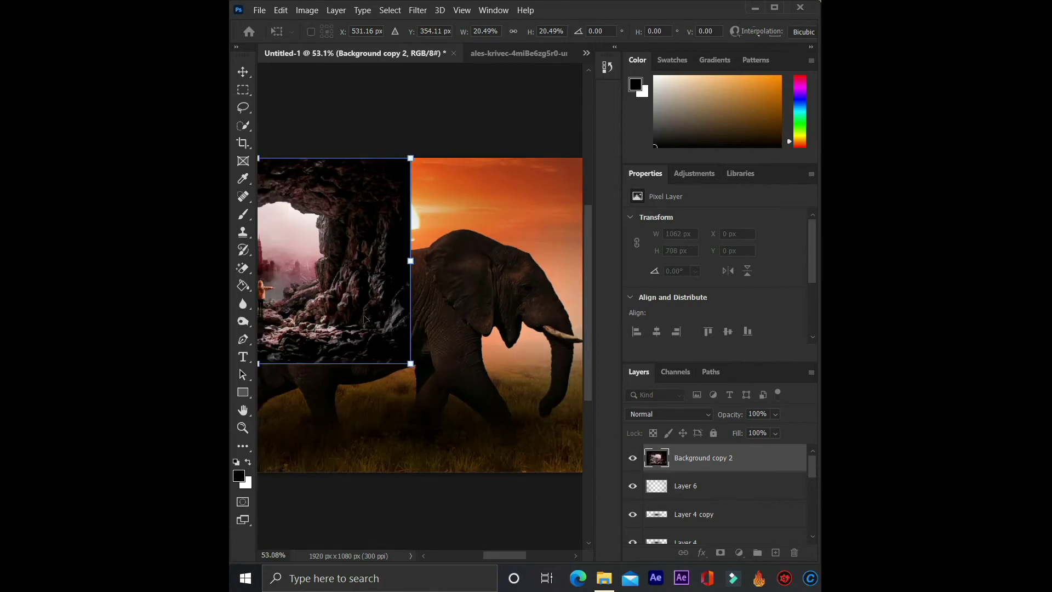
left_click_drag(335, 308, 489, 361)
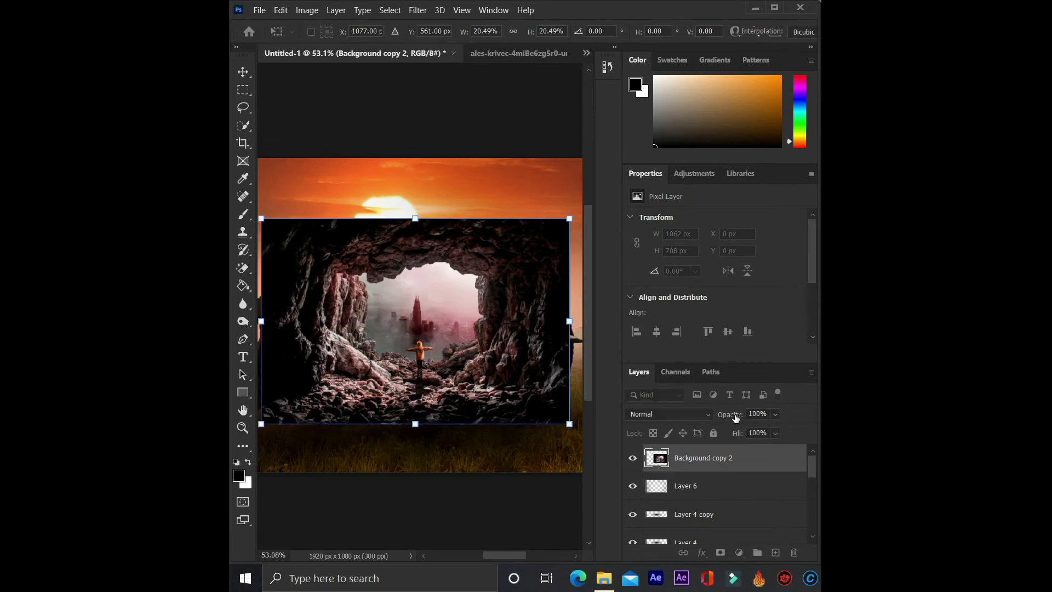
left_click_drag(736, 418, 712, 416)
Commit the cave layer at 13.08% scale, centred on the guides over the elephant's body
key("Return")
left_click_drag(569, 424, 465, 352)
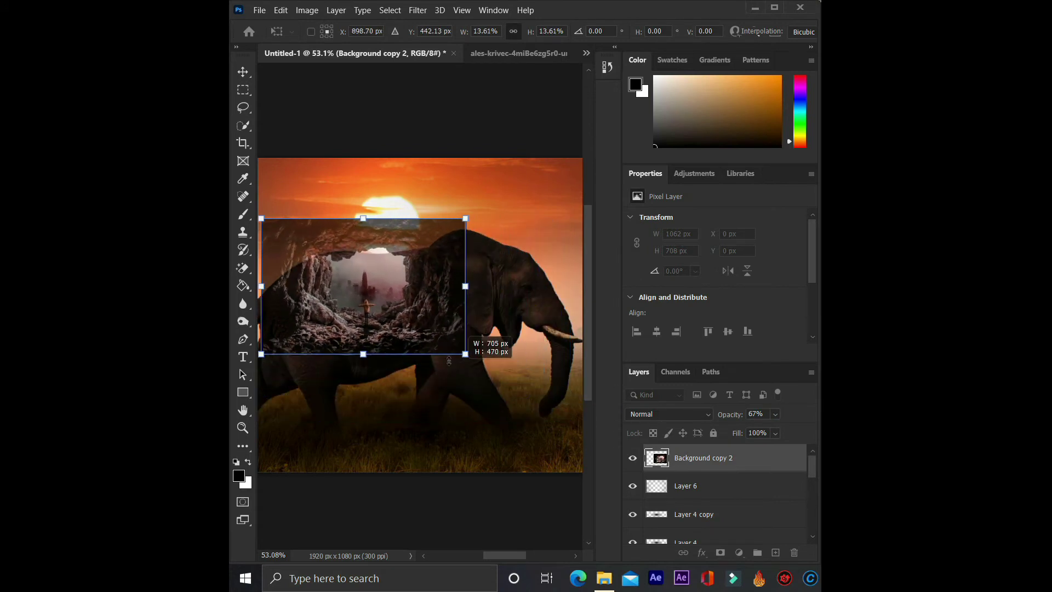
scroll(416, 373, "up", 1, "alt")
left_click_drag(506, 557, 500, 559)
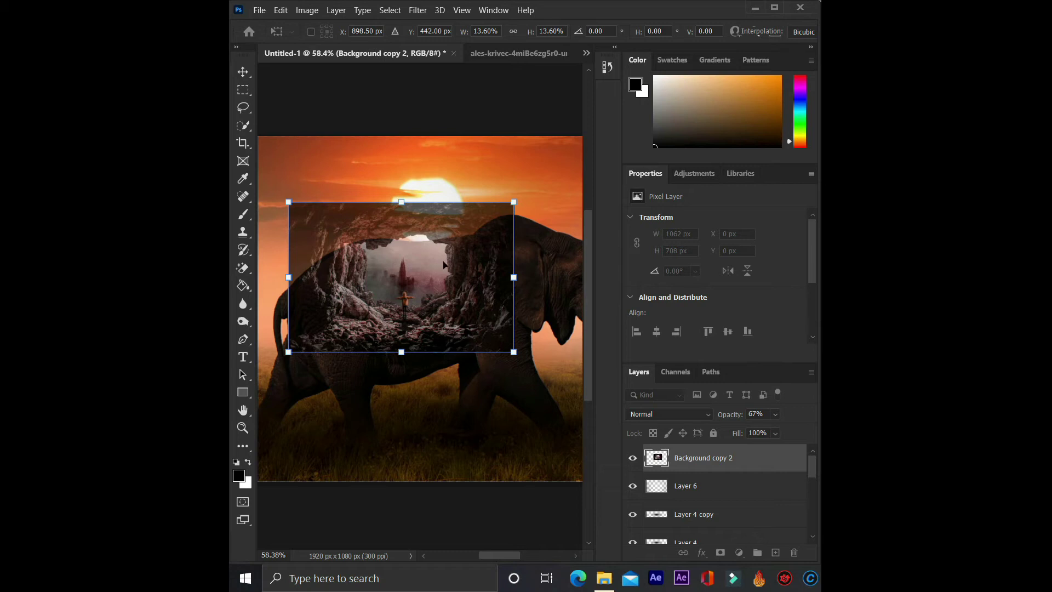
left_click_drag(438, 278, 441, 308)
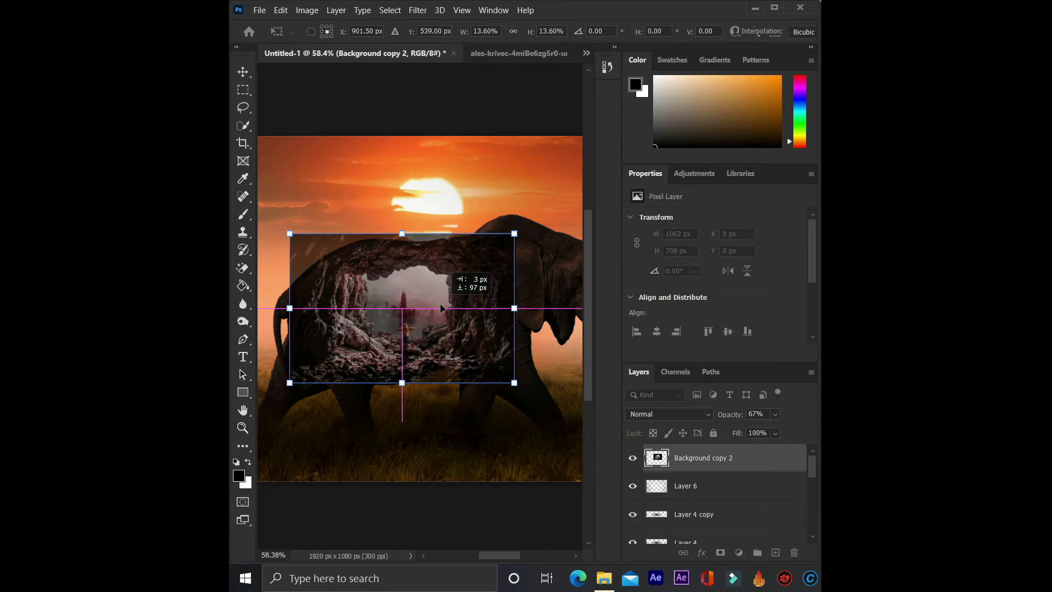
mouse_move(441, 308)
left_mouse_down()
mouse_move(436, 321)
mouse_move(436, 310)
left_mouse_up()
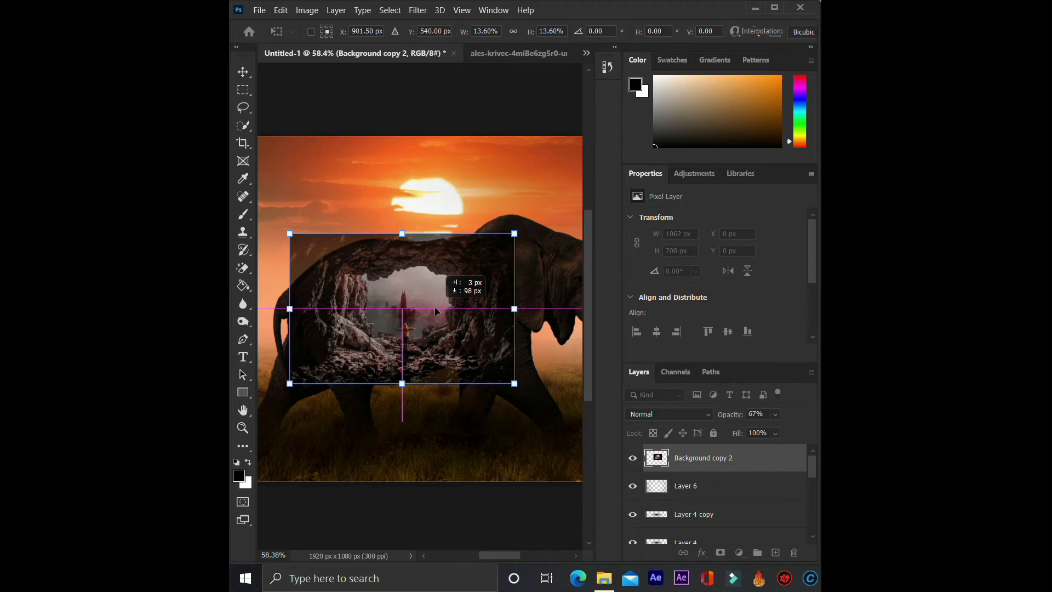
left_click_drag(436, 310, 460, 327)
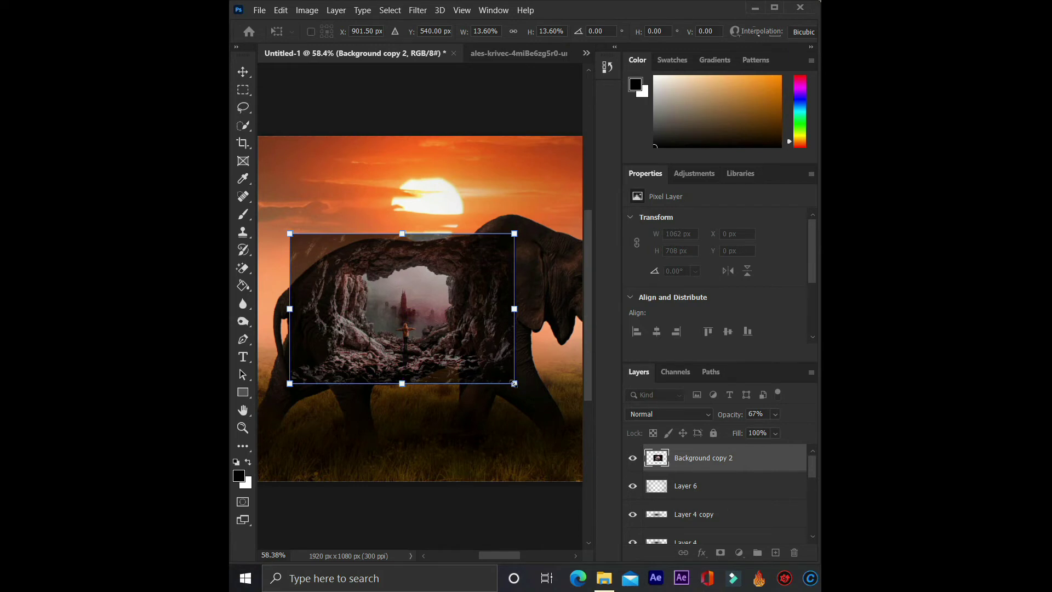
left_click_drag(514, 383, 506, 378)
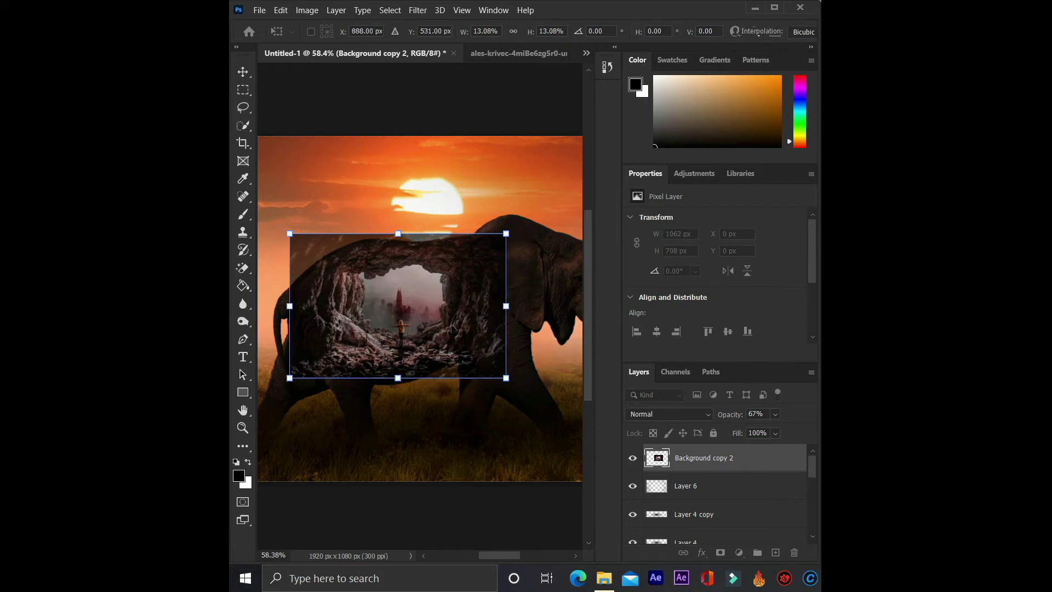
left_click_drag(452, 329, 447, 336)
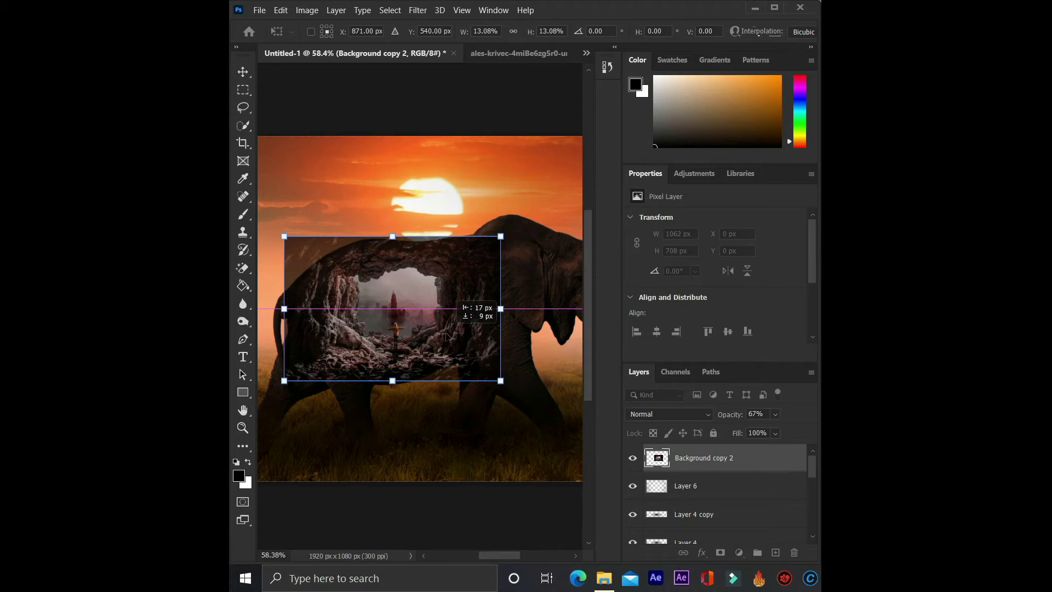
left_click_drag(446, 336, 440, 336)
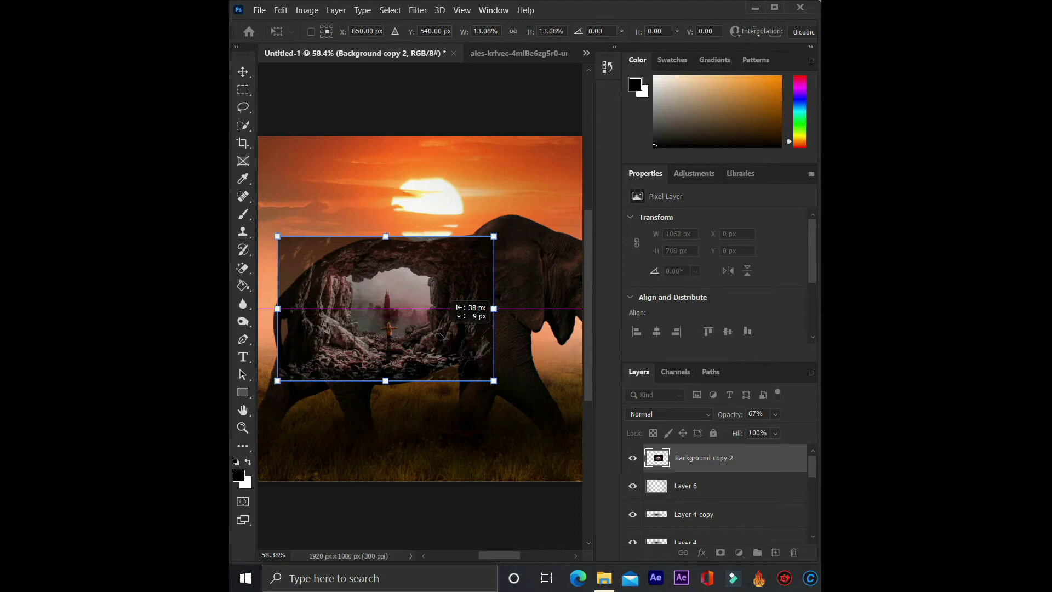
key("Return")
Add a mask to Background copy 2 and brush away its hard corner, top and lower edges at 100%
left_click(317, 113)
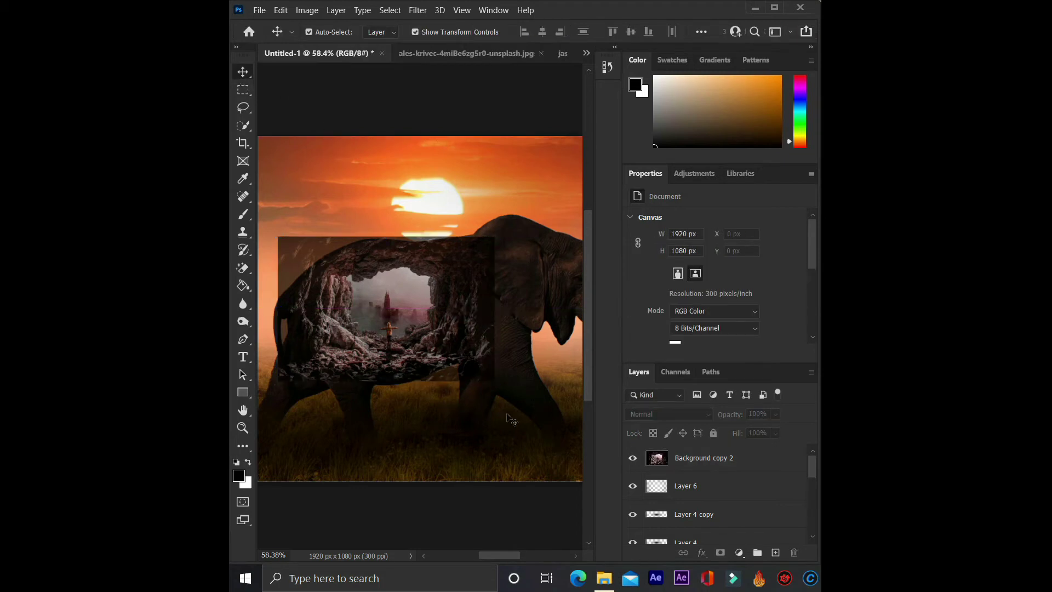
left_click(682, 466)
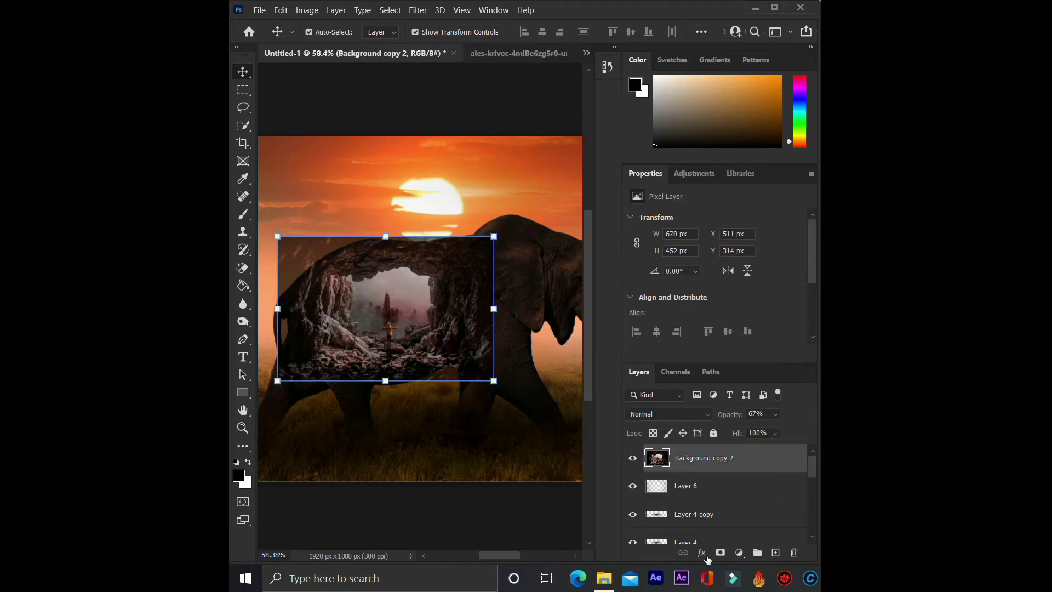
left_click(721, 552)
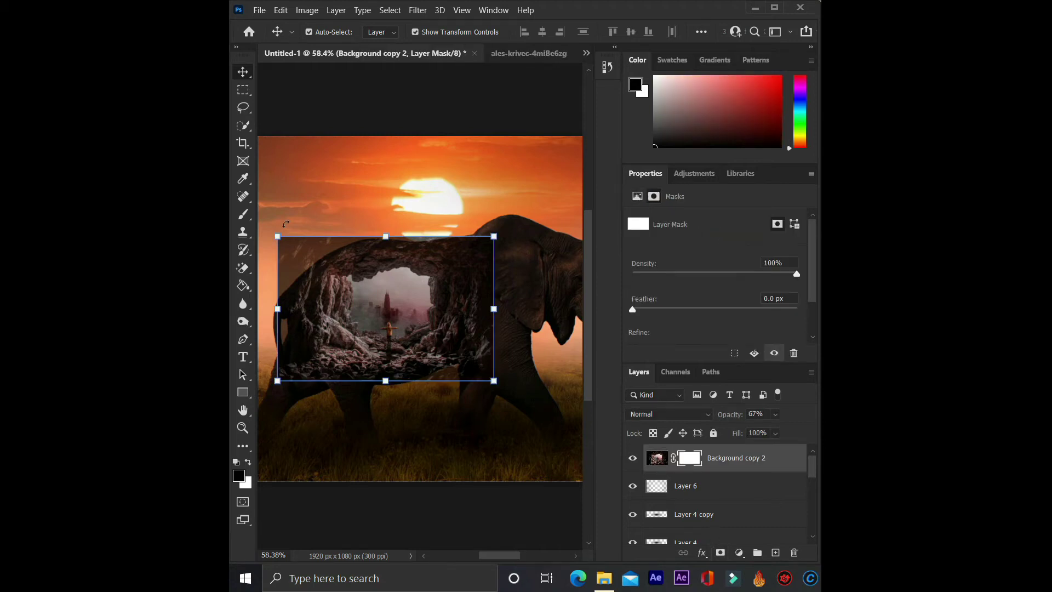
left_click(243, 214)
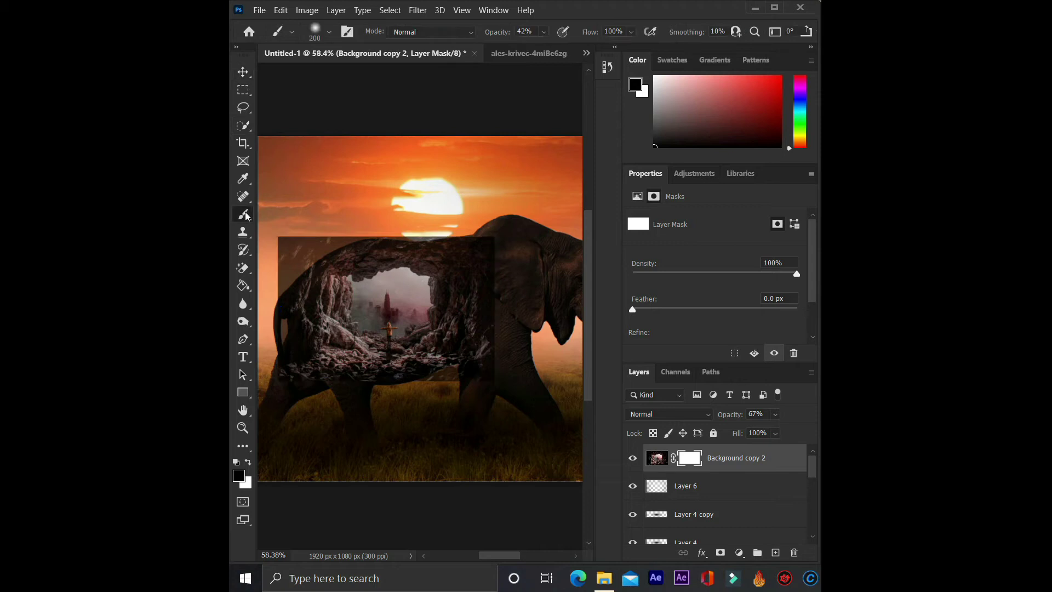
left_click_drag(499, 33, 533, 34)
mouse_move(301, 225)
left_mouse_down()
mouse_move(279, 232)
mouse_move(341, 212)
mouse_move(288, 242)
mouse_move(260, 290)
mouse_move(271, 394)
mouse_move(271, 383)
left_mouse_up()
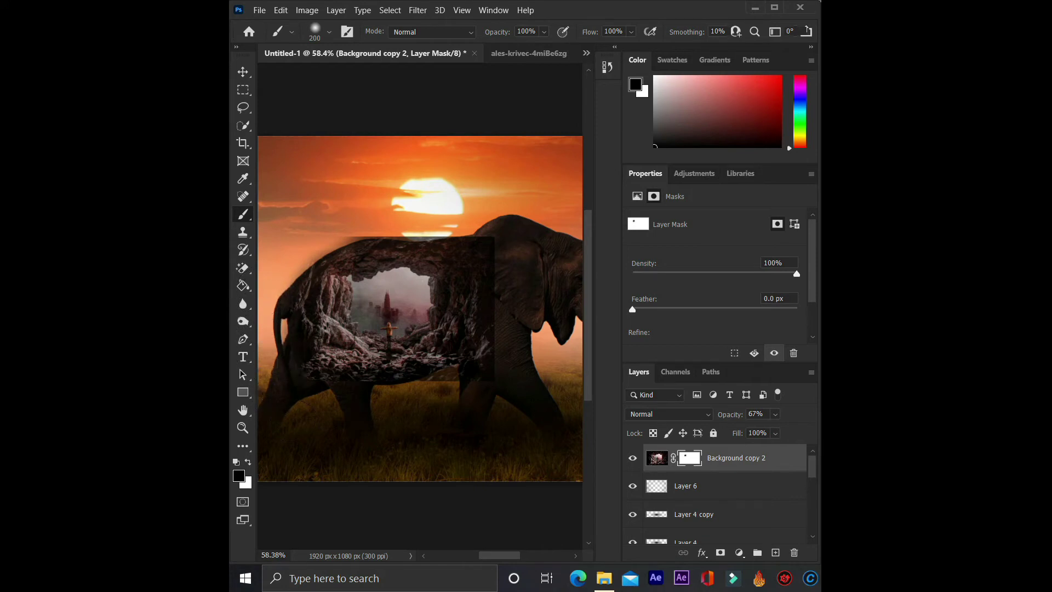
left_click_drag(452, 403, 429, 400)
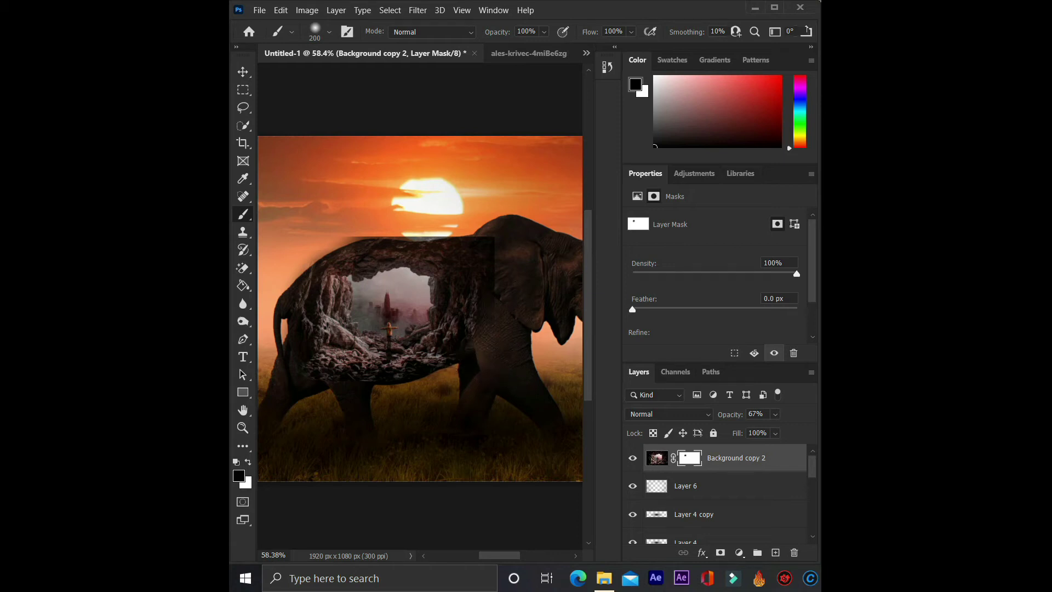
left_click_drag(493, 235, 485, 258)
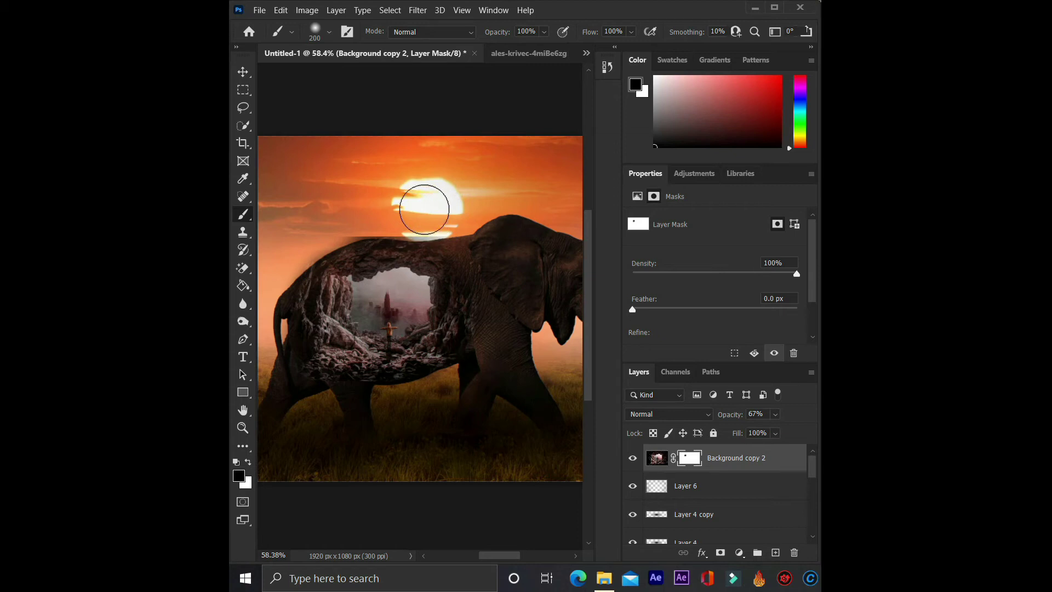
left_click_drag(364, 219, 472, 199)
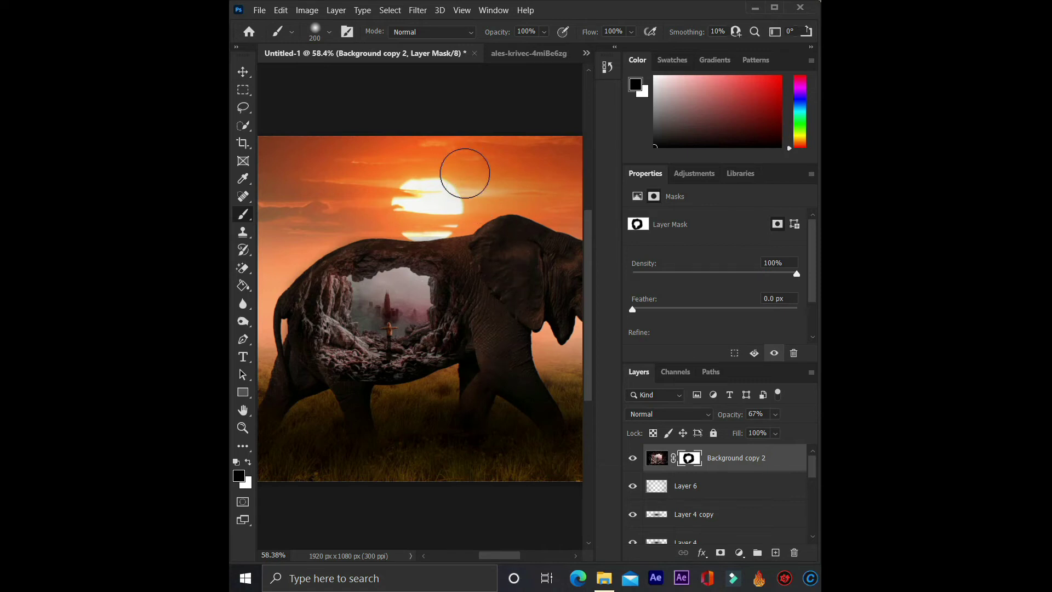
Set the cave layer back to 100% opacity and softly blend its lower edge into the grass
scroll(353, 177, "up", 1)
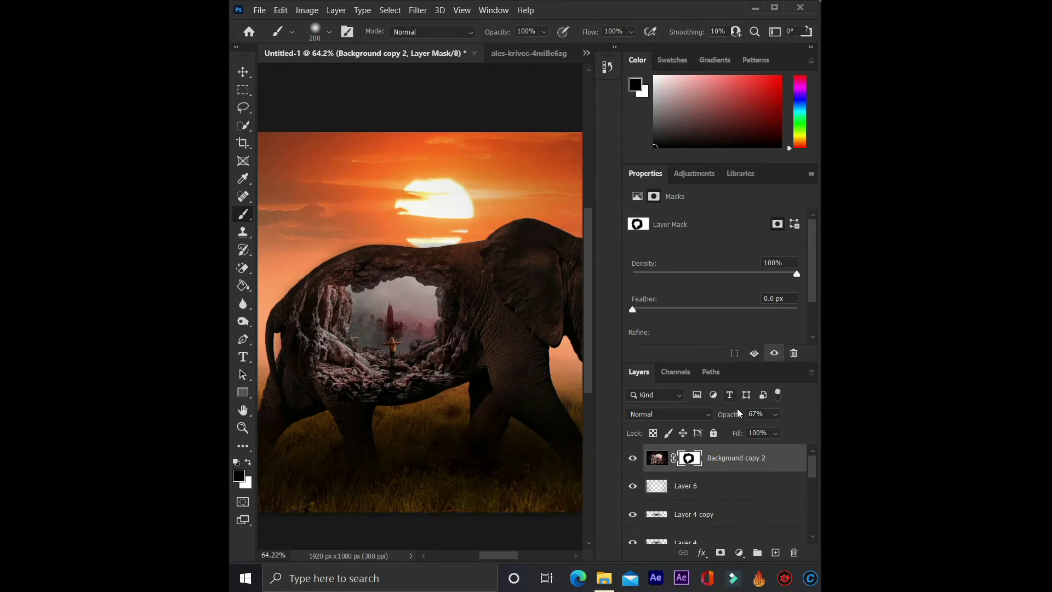
left_click_drag(731, 417, 789, 420)
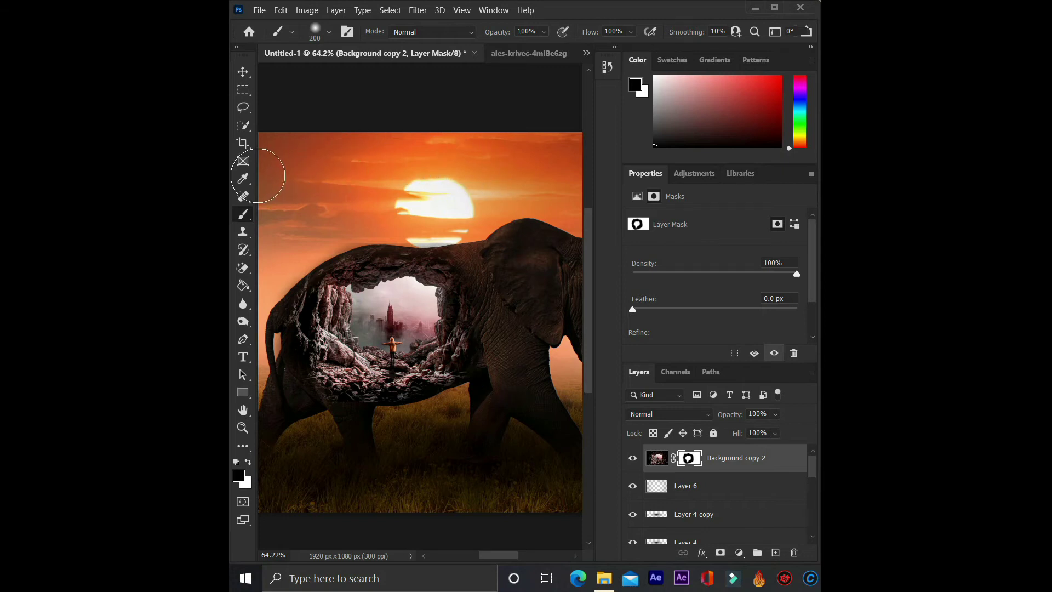
left_click_drag(503, 36, 453, 41)
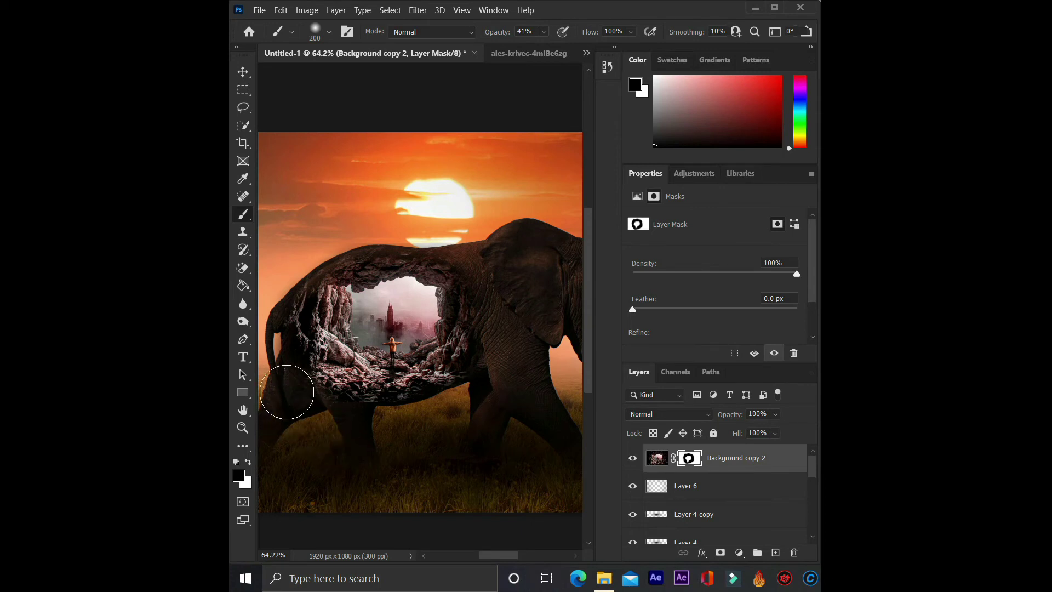
scroll(404, 434, "up", 3)
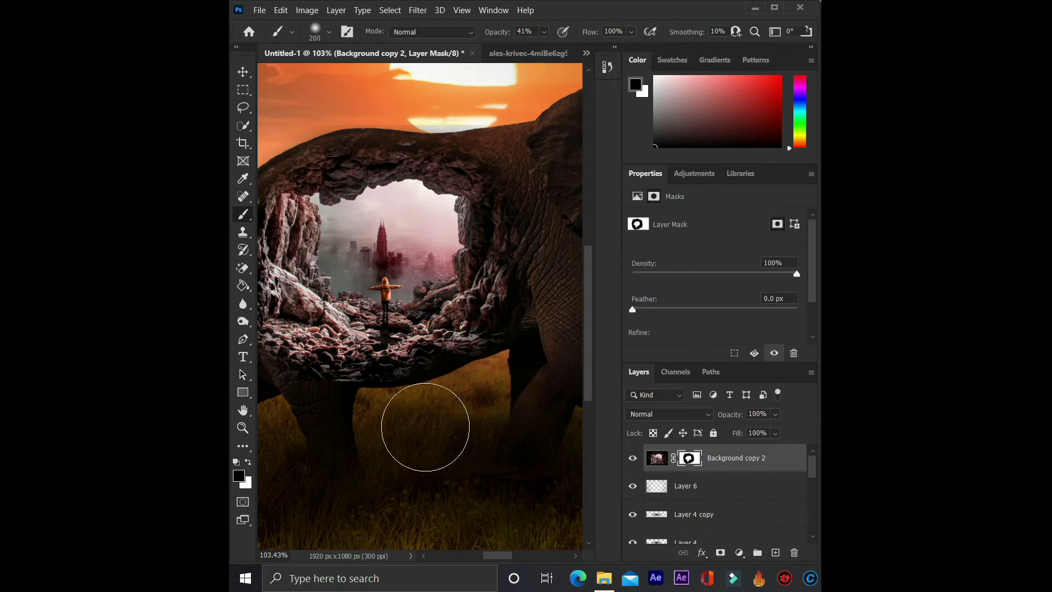
mouse_move(513, 395)
left_mouse_down()
mouse_move(332, 434)
mouse_move(311, 419)
left_mouse_up()
scroll(333, 434, "down", 2, "alt")
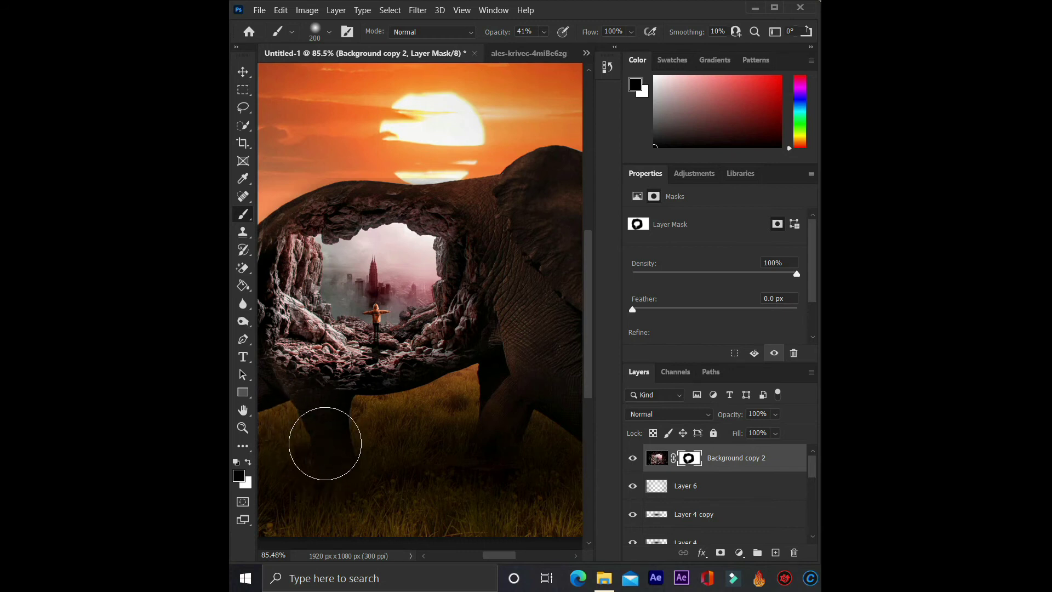
scroll(326, 440, "down", 2, "alt")
scroll(325, 431, "up", 2, "alt")
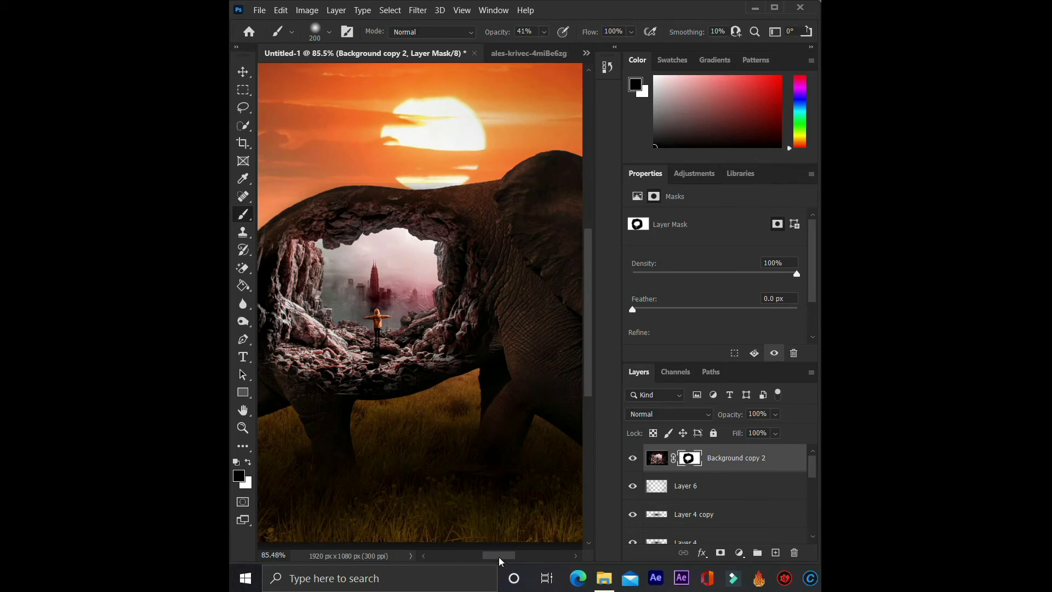
left_click_drag(500, 560, 491, 559)
mouse_move(313, 399)
left_mouse_down()
mouse_move(352, 441)
mouse_move(361, 414)
left_mouse_up()
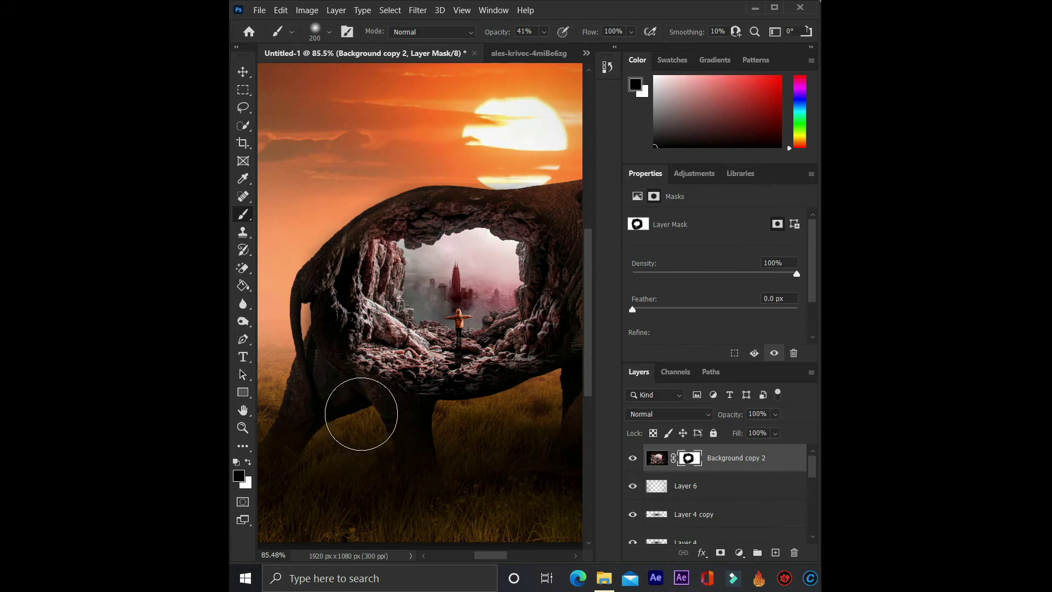
key("ctrl+z")
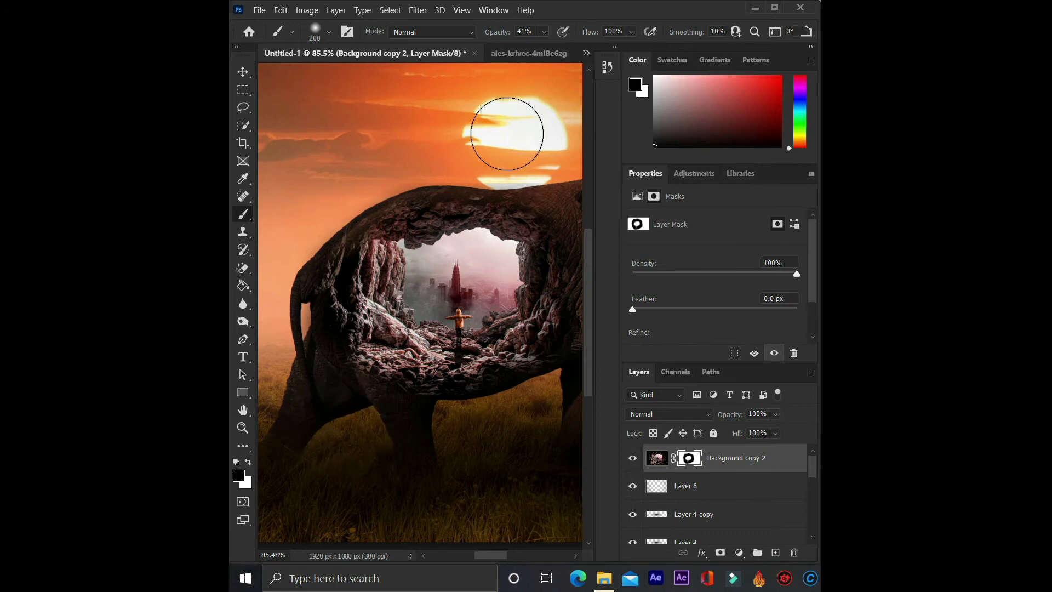
scroll(507, 134, "up", 1)
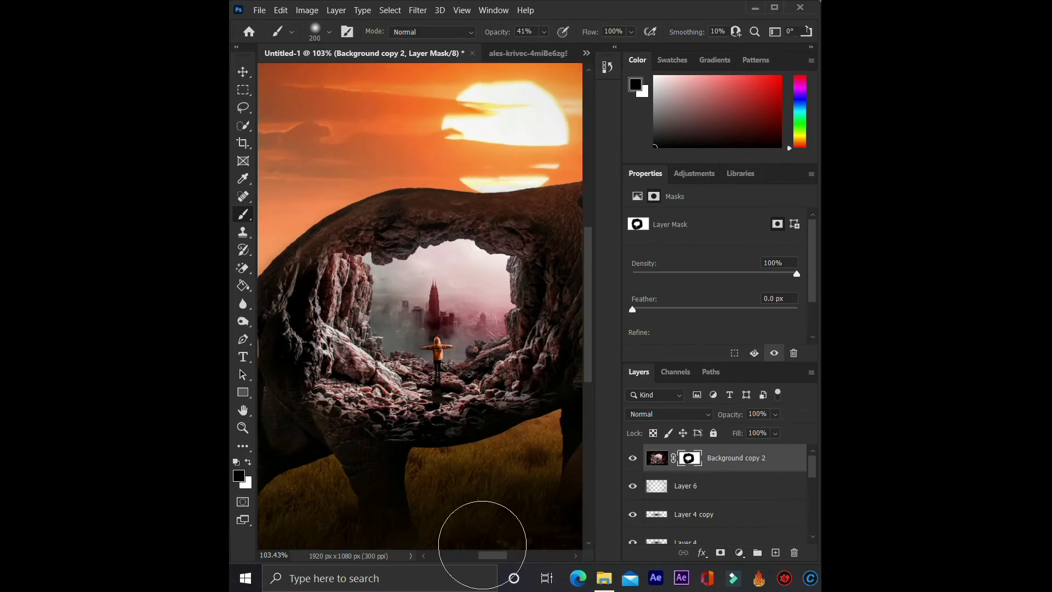
Paint the Background copy 2 mask at 41% brush opacity along the elephant's legs into the rock
mouse_move(485, 557)
left_mouse_down()
mouse_move(472, 556)
mouse_move(477, 581)
mouse_move(486, 556)
left_mouse_up()
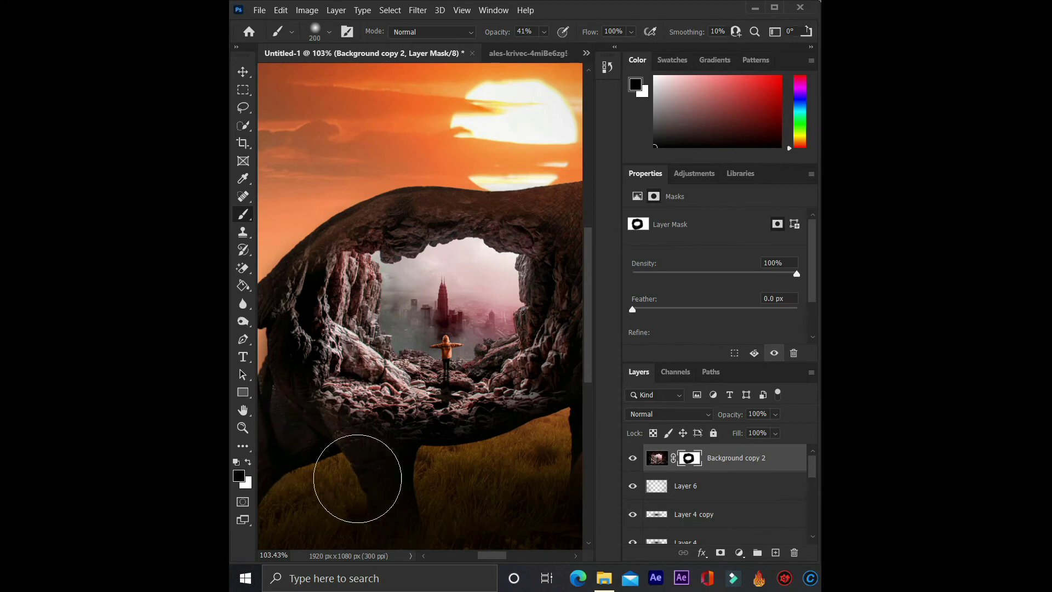
scroll(430, 501, "down", 1)
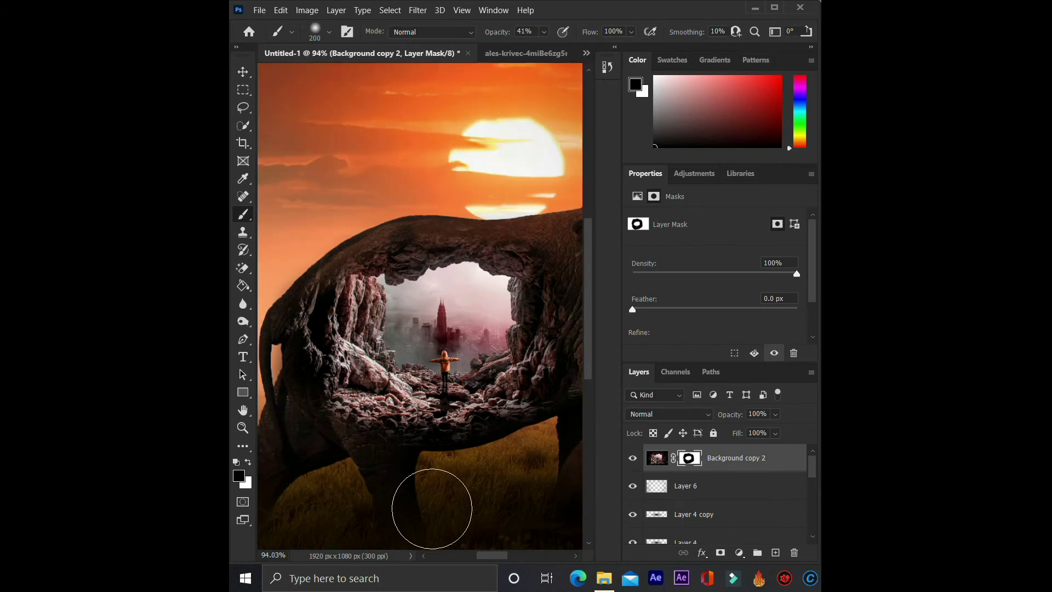
scroll(462, 516, "down", 1)
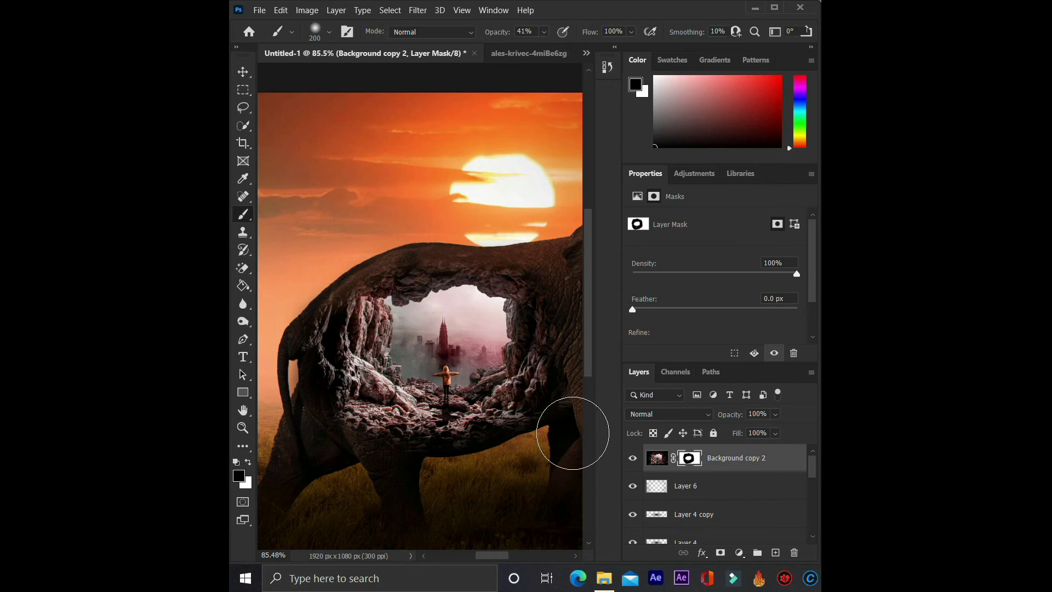
left_click_drag(490, 555, 496, 555)
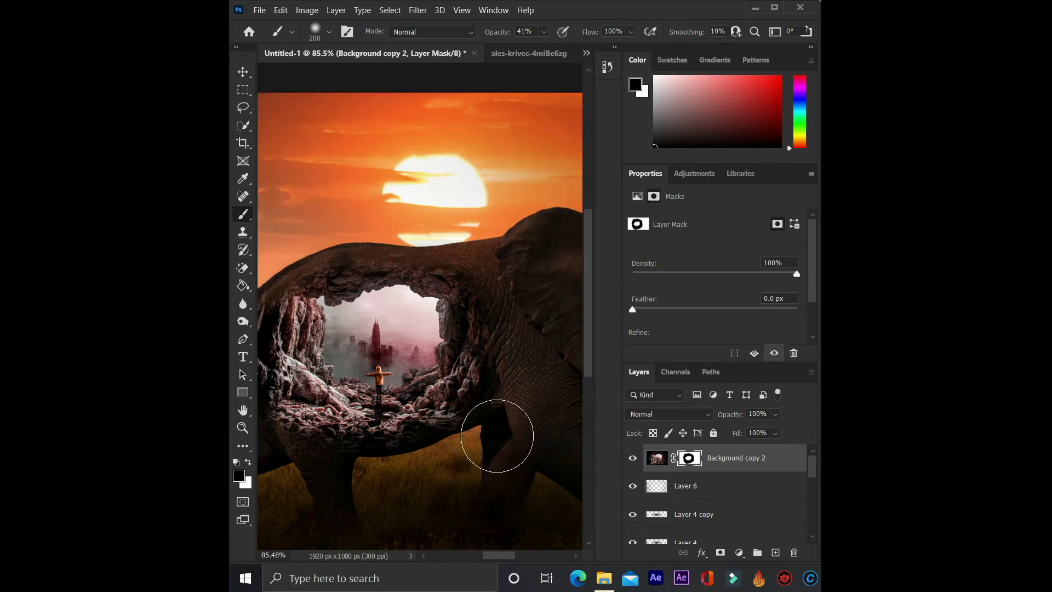
left_click_drag(506, 440, 456, 479)
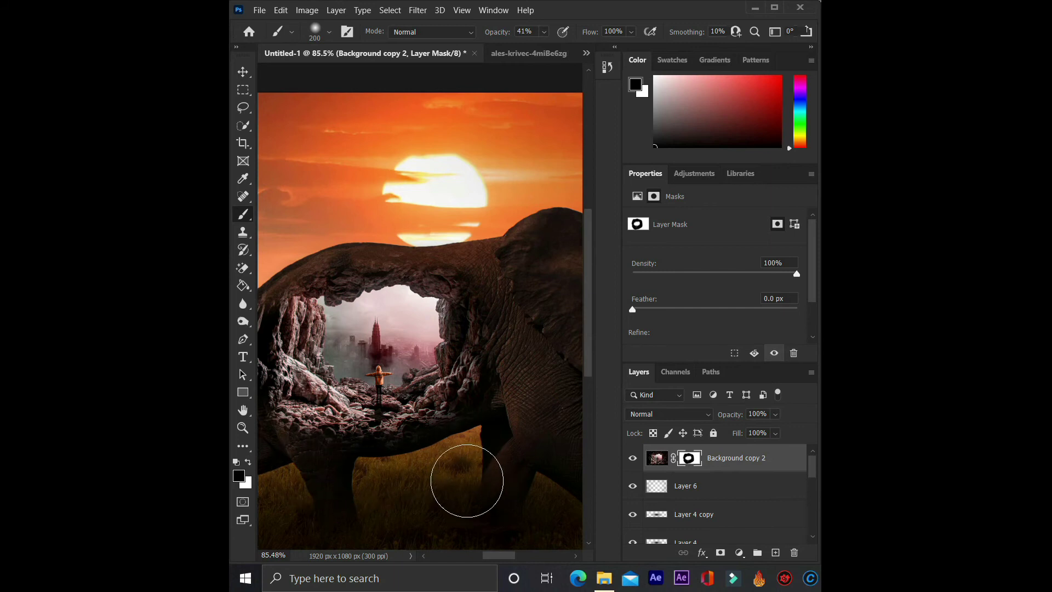
scroll(442, 481, "up", 2)
scroll(443, 486, "down", 2)
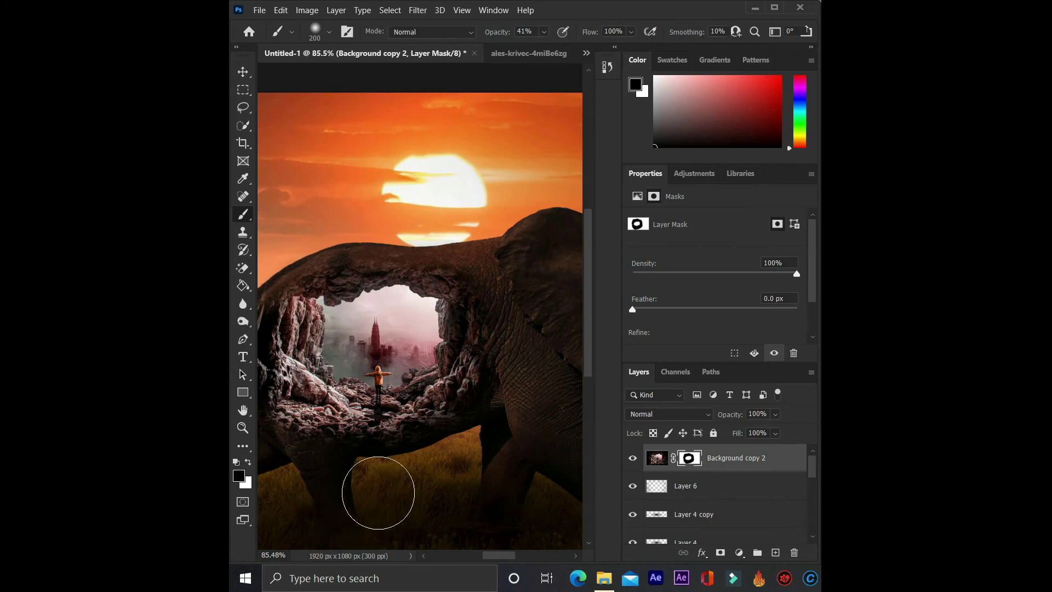
scroll(376, 496, "up", 2)
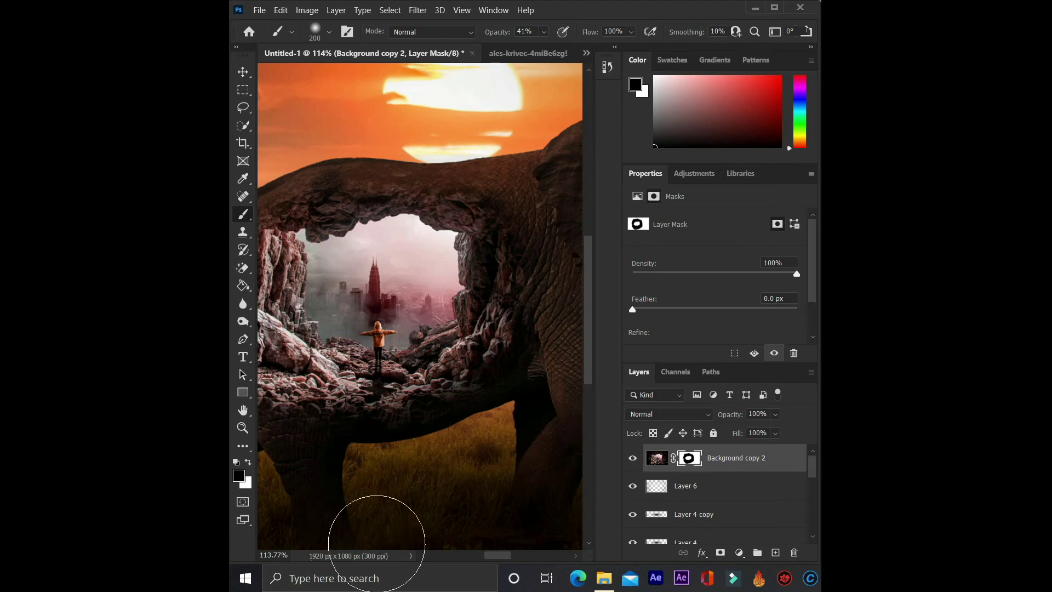
scroll(375, 507, "down", 3)
scroll(373, 509, "down", 1)
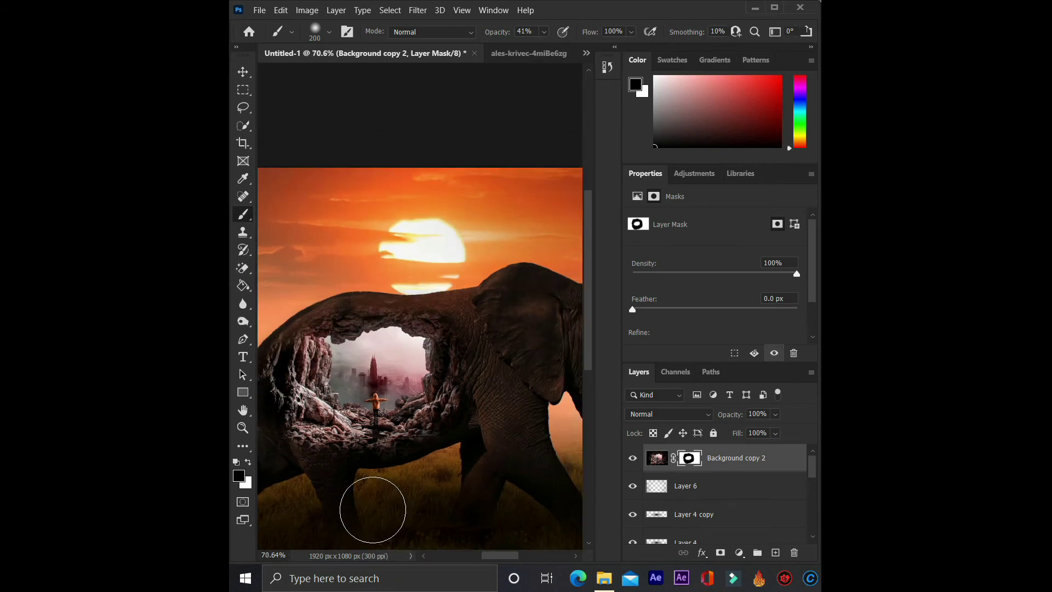
scroll(373, 509, "up", 2)
scroll(374, 507, "up", 2)
scroll(374, 507, "up", 2)
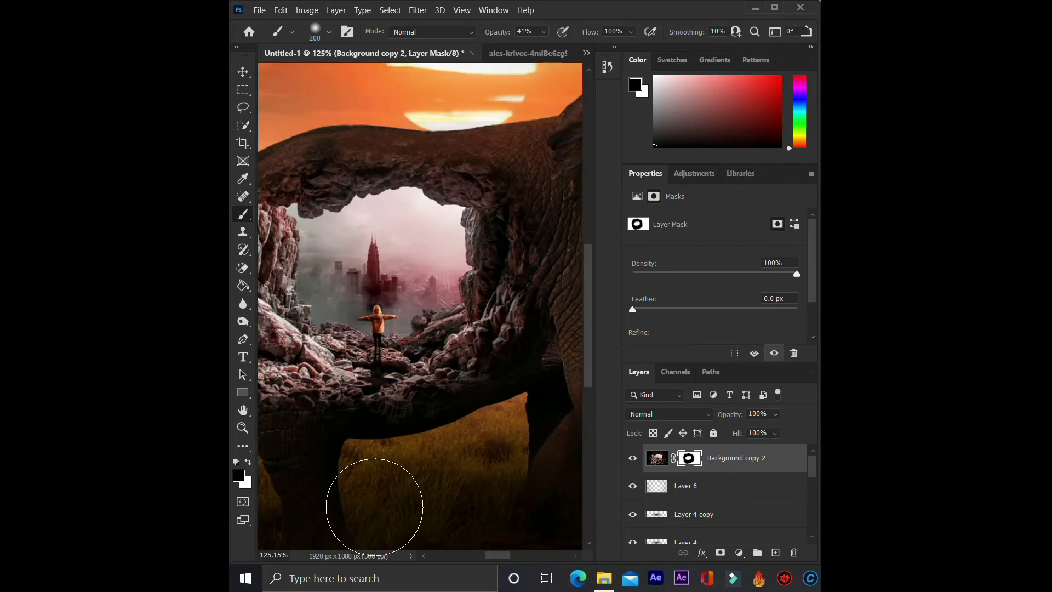
scroll(374, 507, "down", 1)
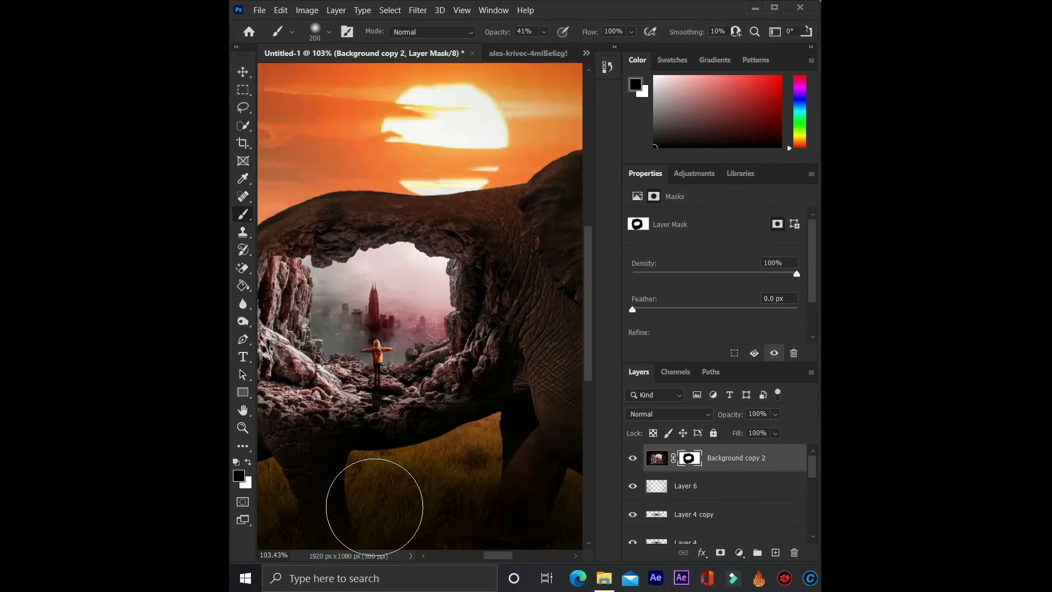
scroll(374, 506, "down", 2)
scroll(375, 507, "down", 1)
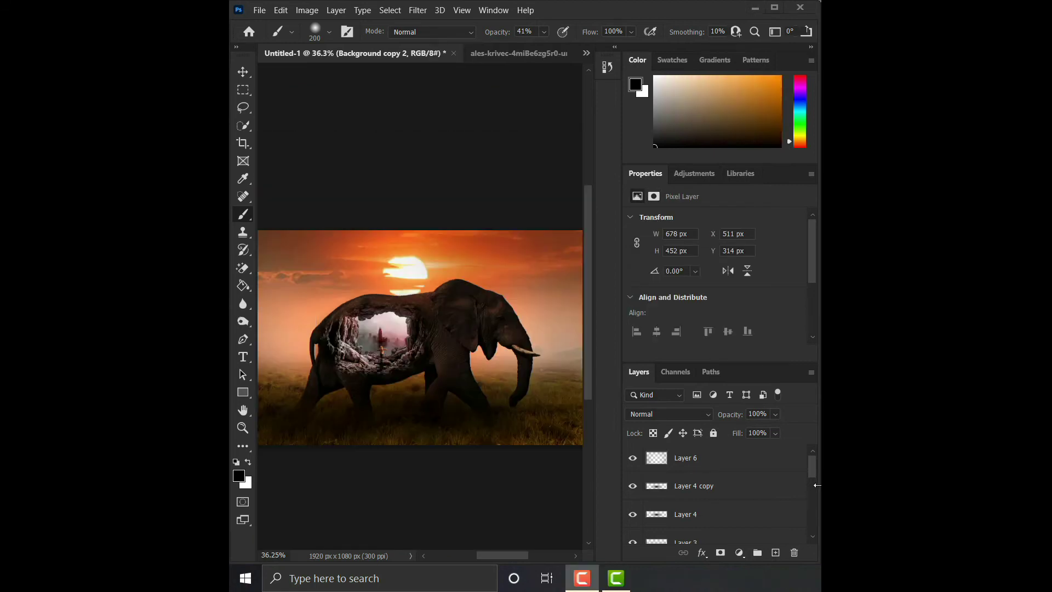
Add a new layer above Curves 1 with its blend mode set to Overlay
left_click_drag(811, 466, 811, 493)
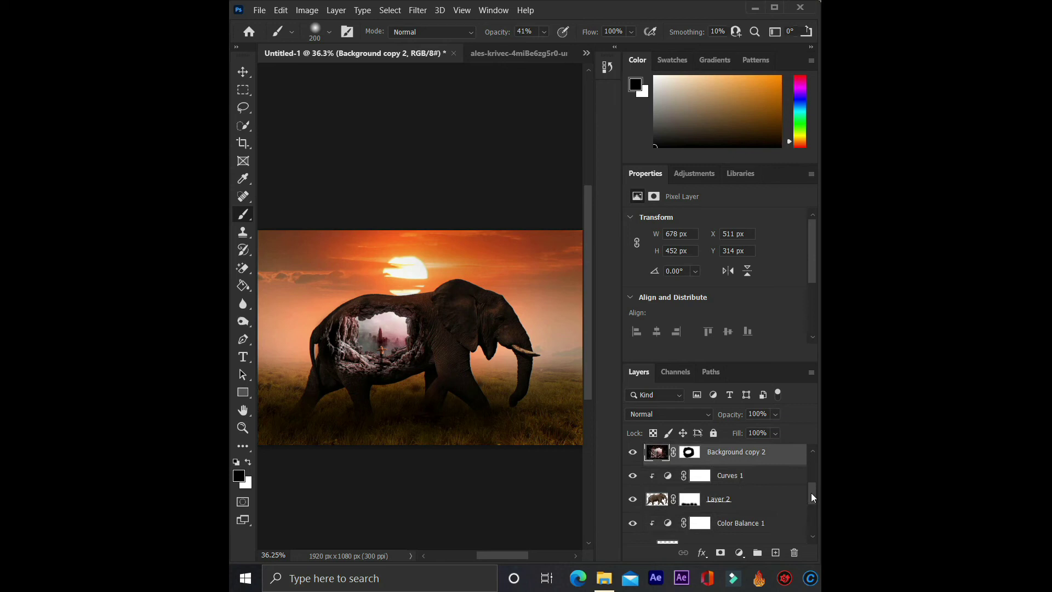
left_click(759, 500)
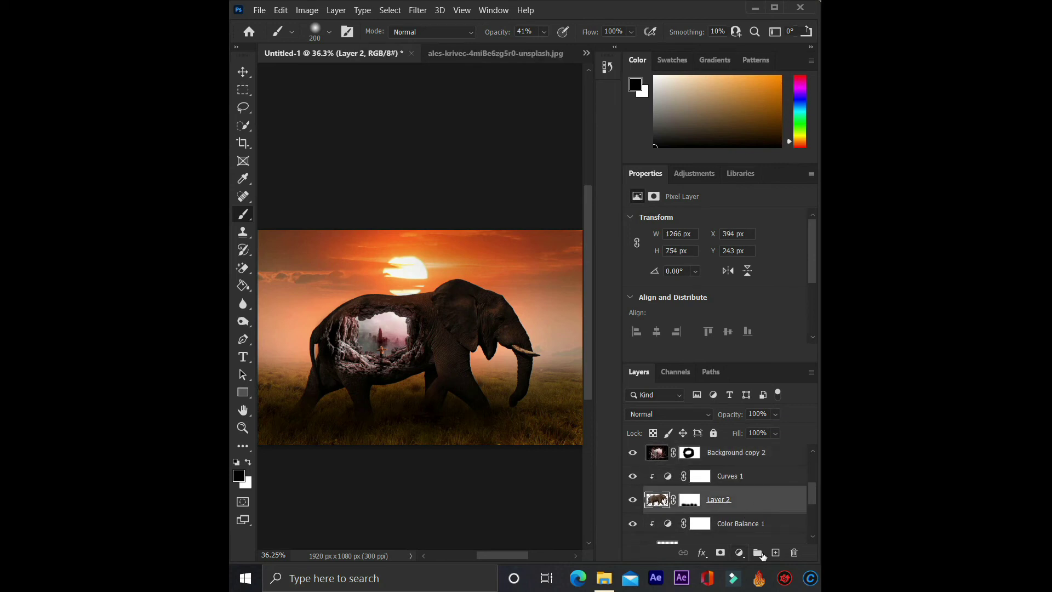
left_click(753, 484)
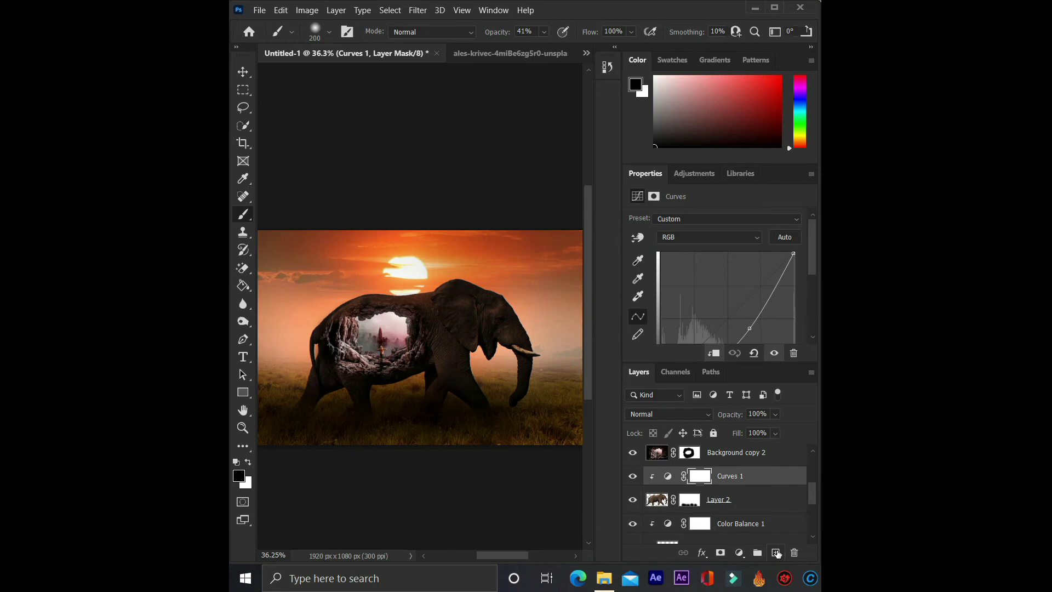
left_click(776, 553)
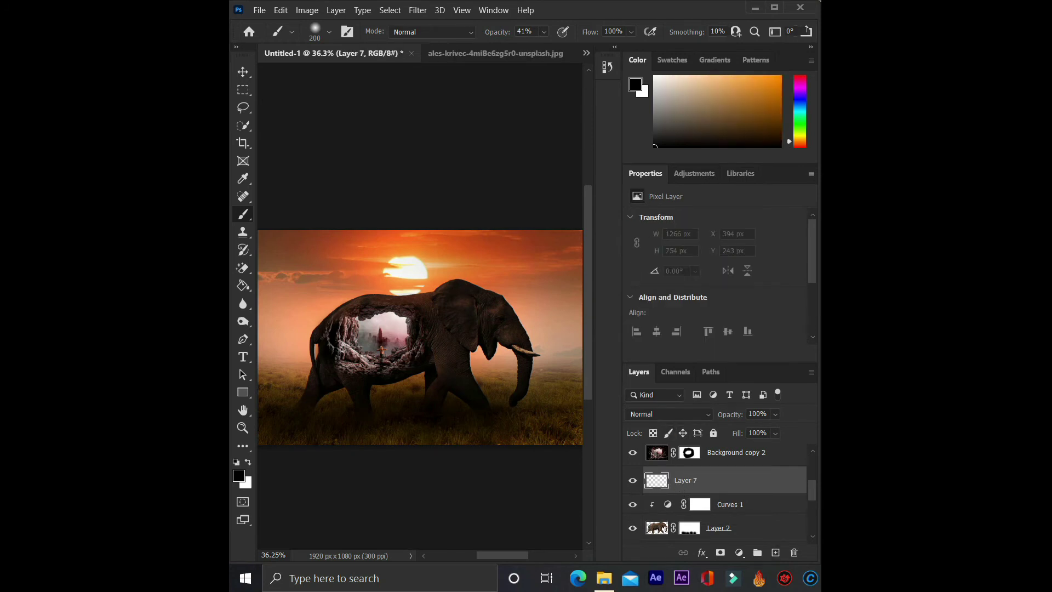
left_click(653, 413)
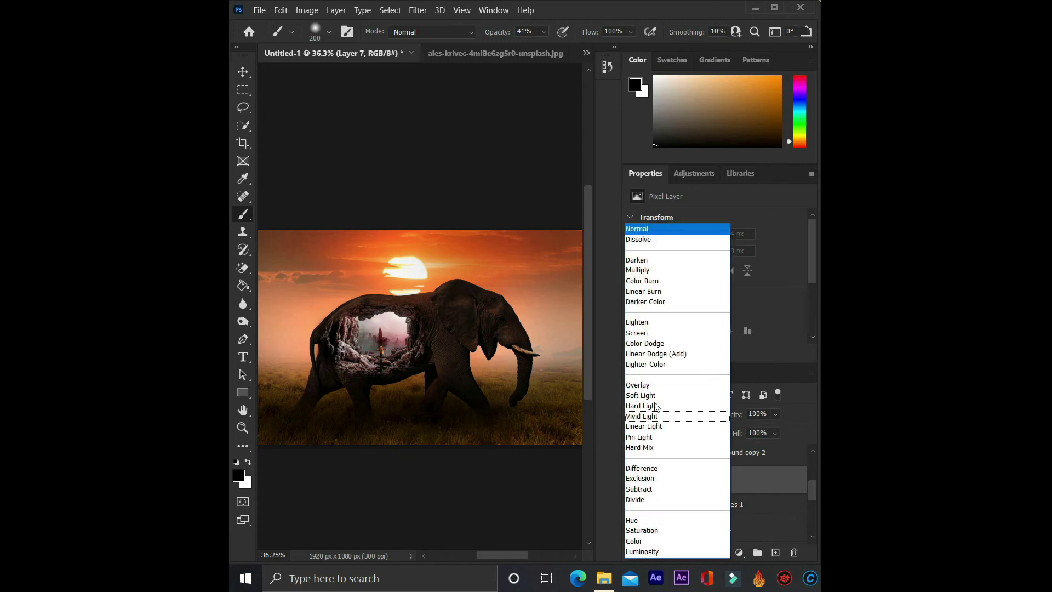
left_click(656, 385)
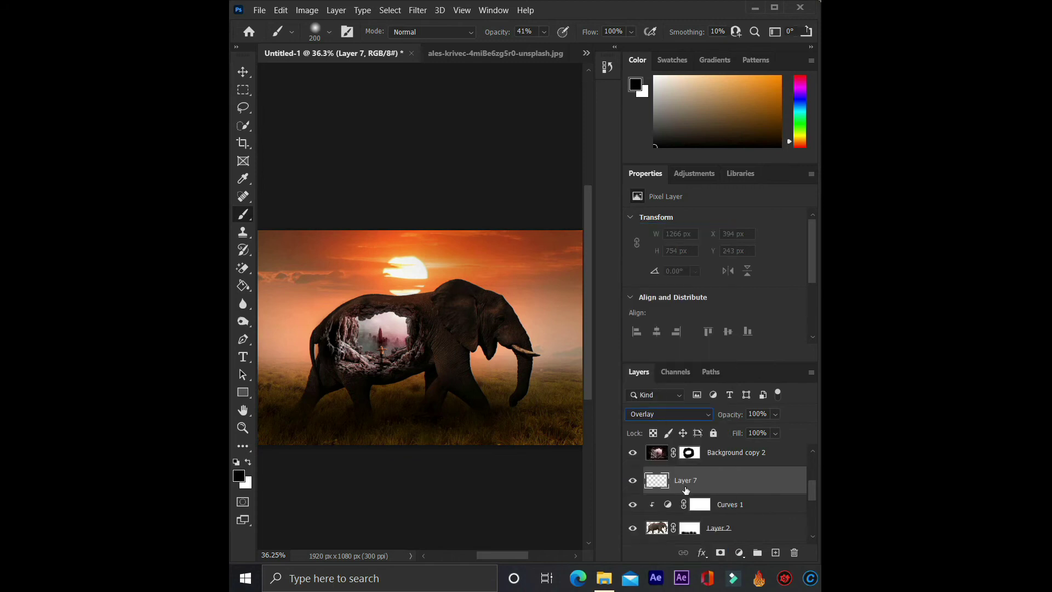
Fill Layer 7 with 50% Gray and clip it to the layer below
right_click(685, 488)
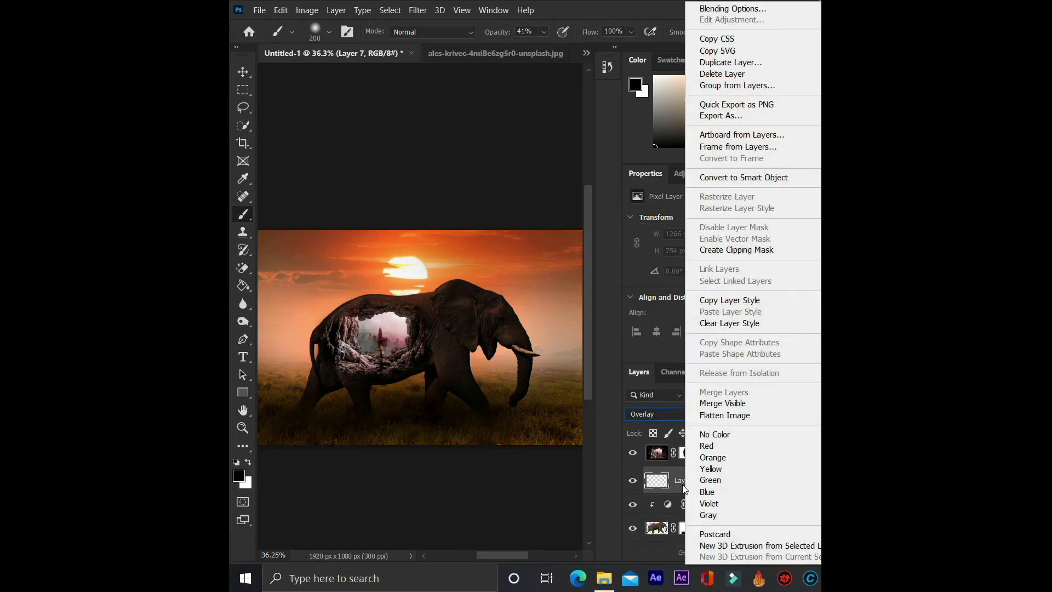
left_click(683, 487)
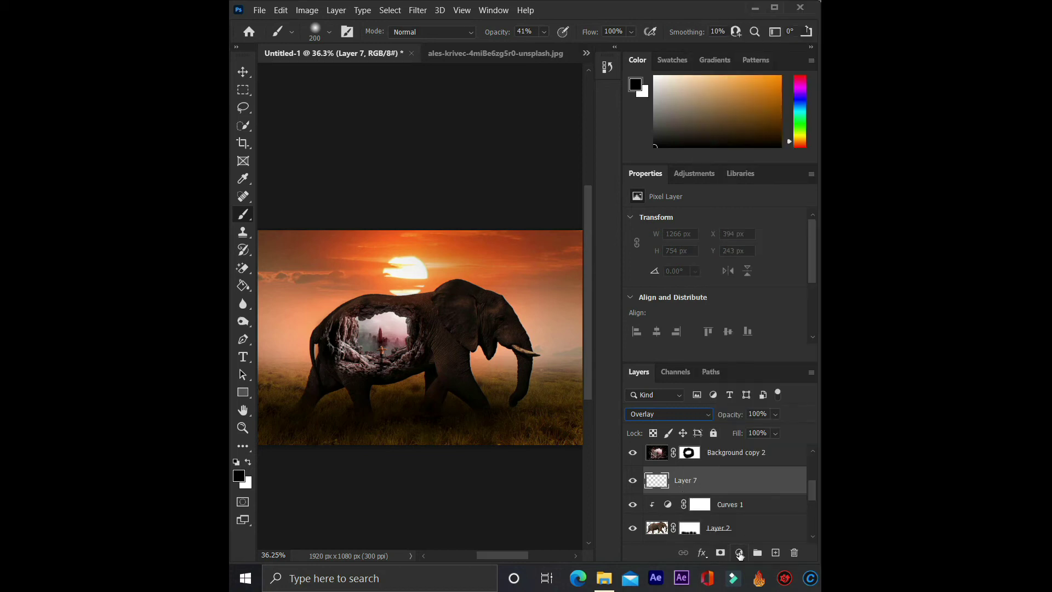
left_click(739, 553)
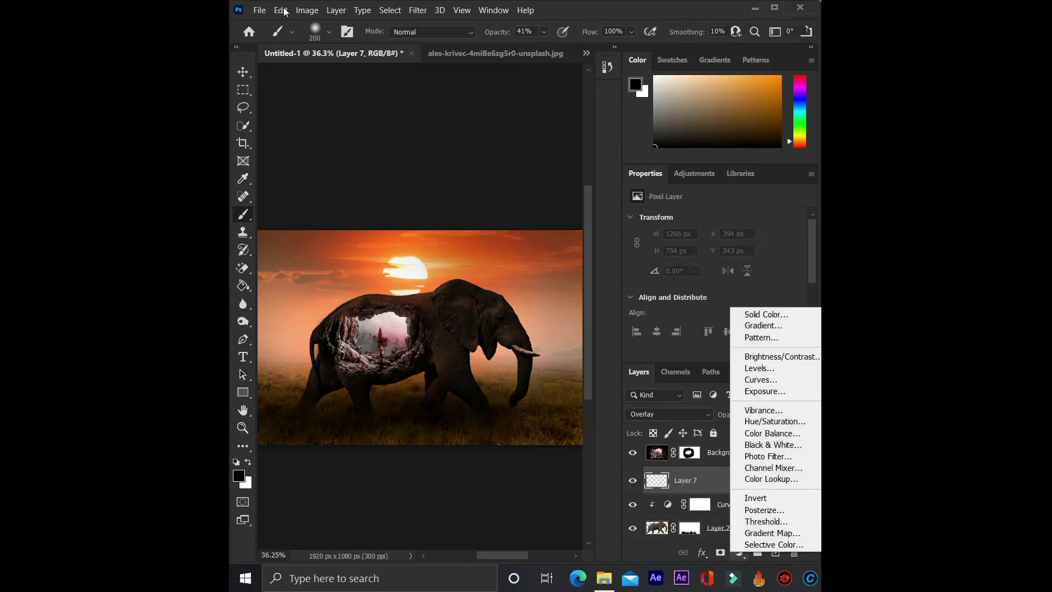
left_click(285, 10)
left_click(322, 209)
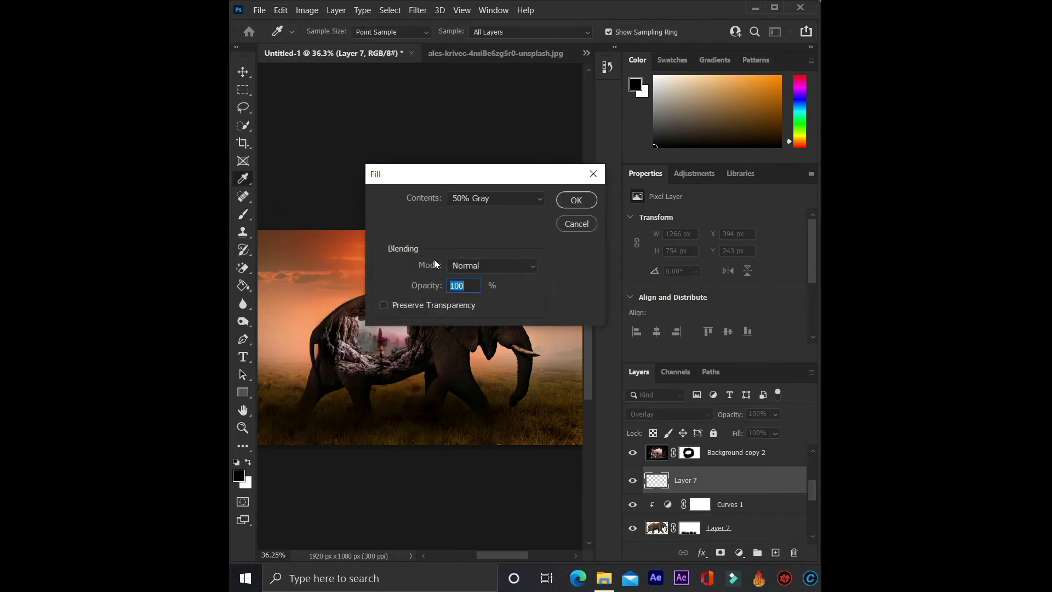
left_click(566, 205)
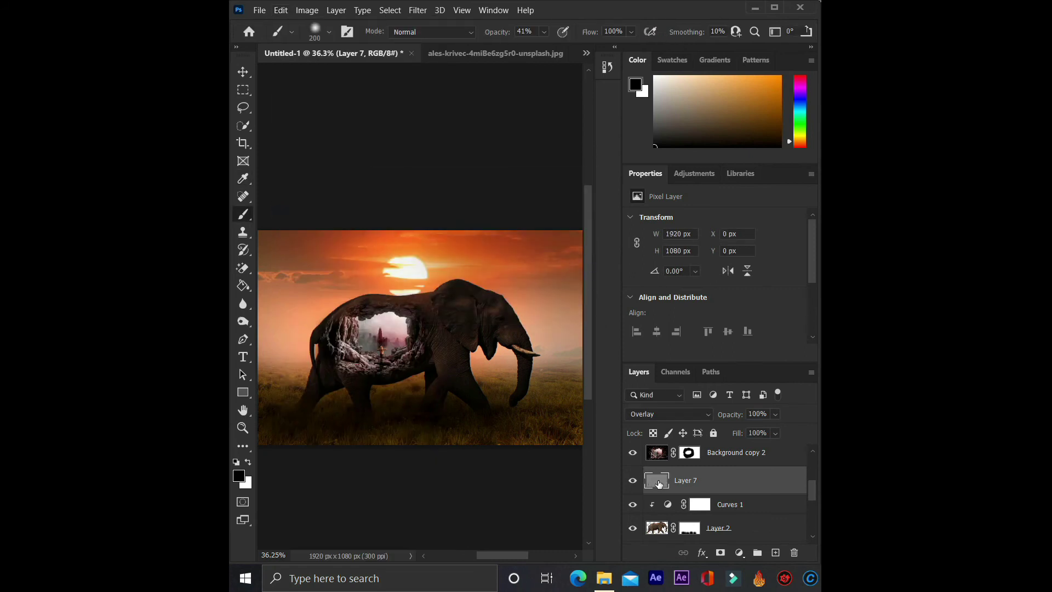
right_click(659, 483)
left_click(729, 495)
right_click(728, 495)
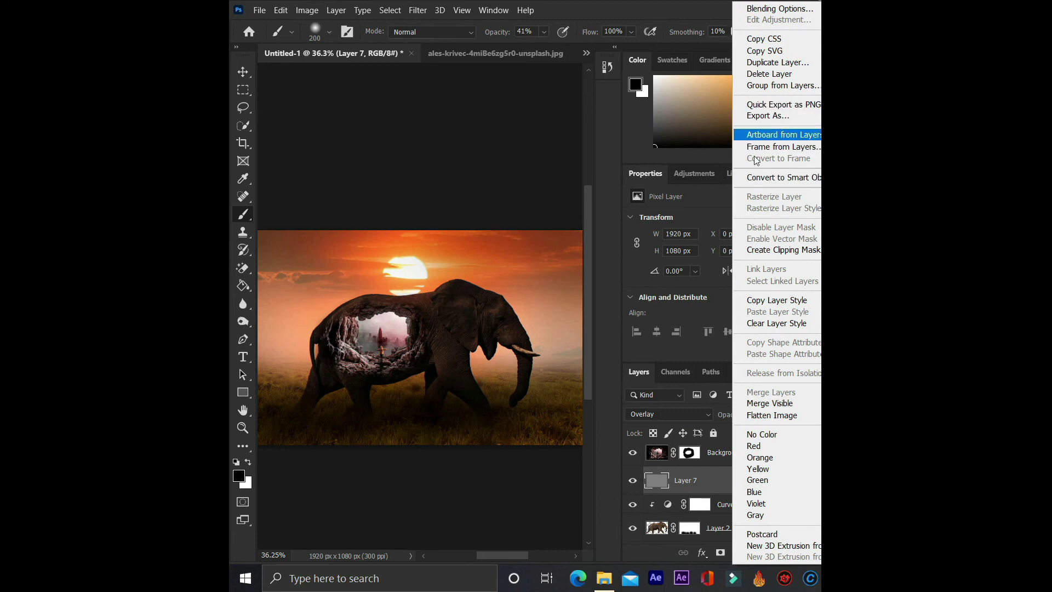
left_click(759, 250)
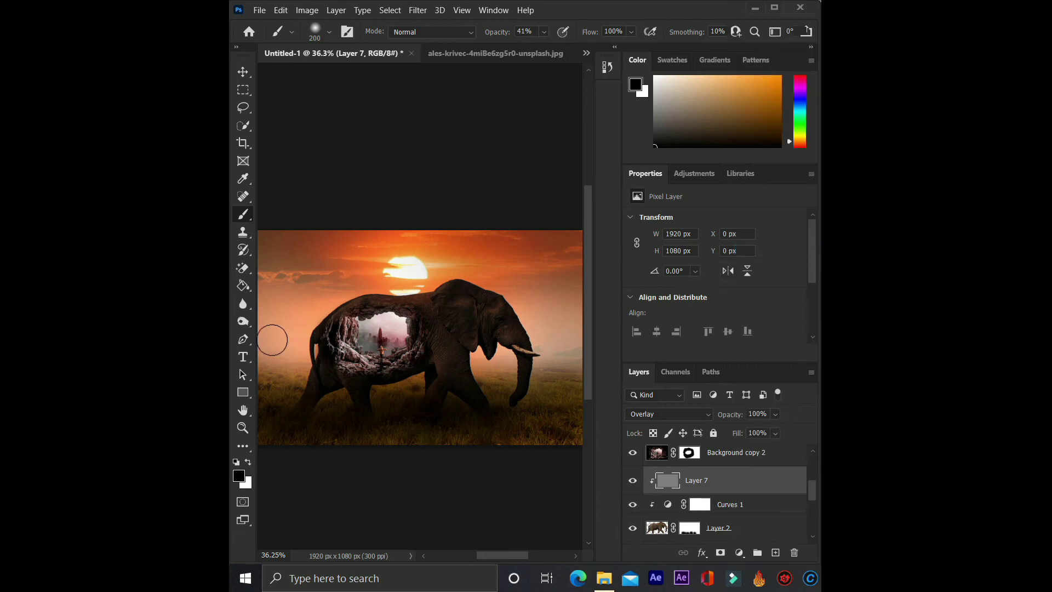
Zoom in on the elephant and switch to the Dodge Tool for Midtones at 39% exposure
scroll(304, 352, "up", 1)
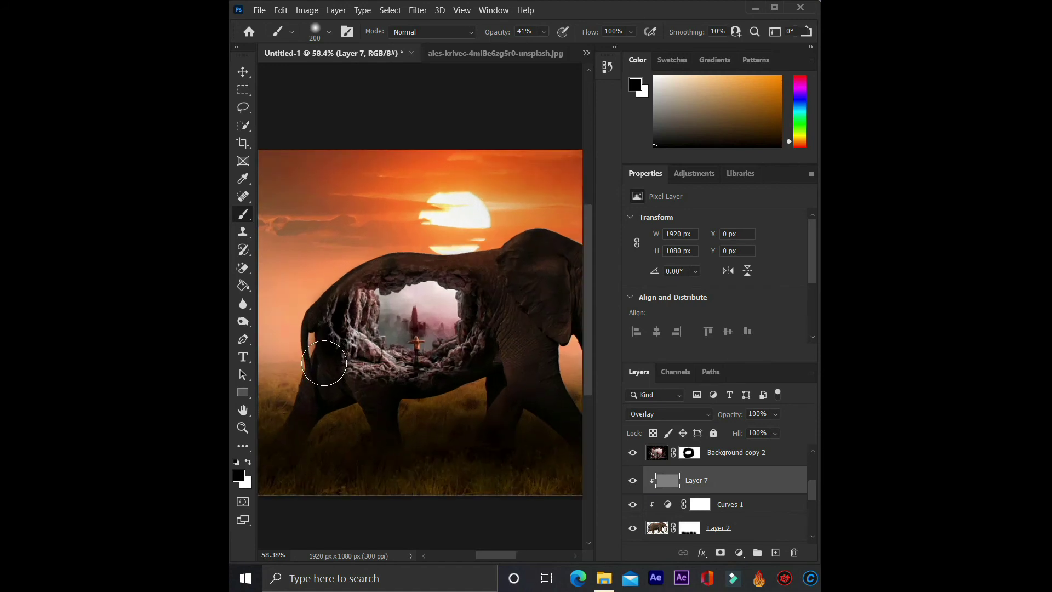
scroll(324, 352, "up", 1)
scroll(327, 362, "up", 1)
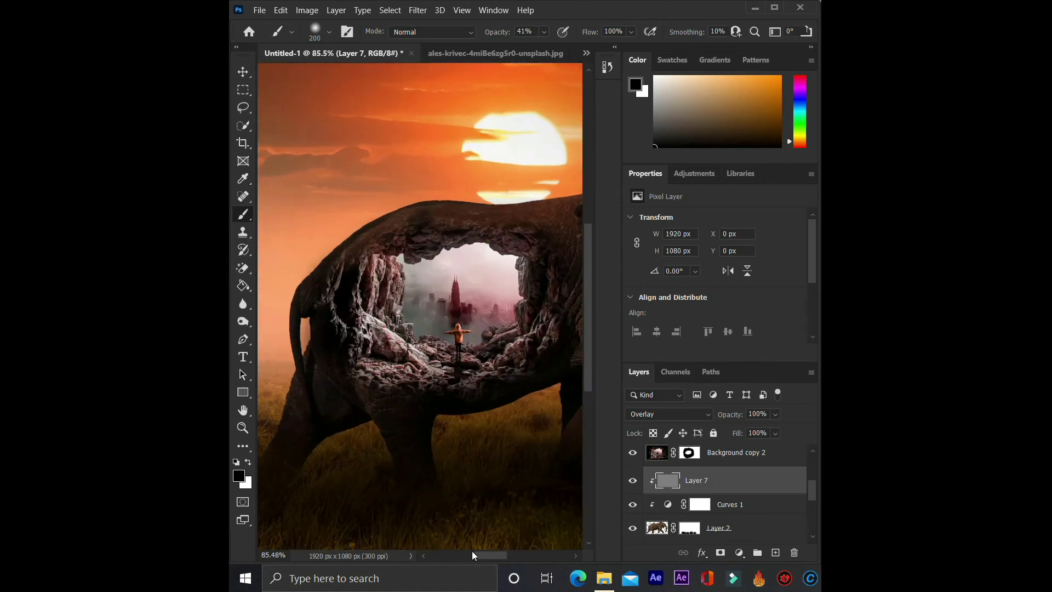
left_click_drag(474, 554, 488, 557)
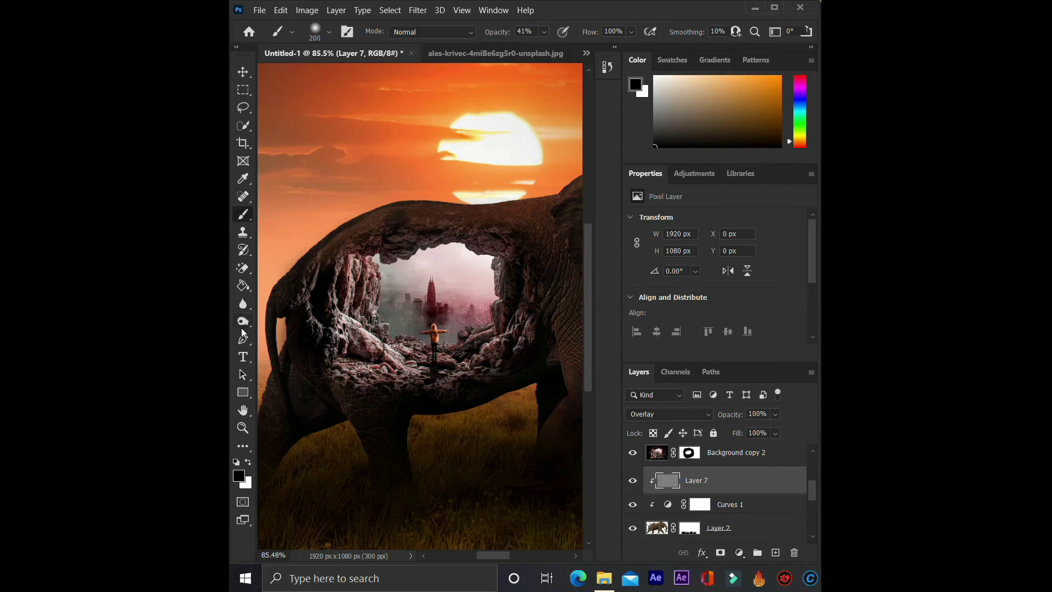
left_click(243, 322)
left_click(286, 318)
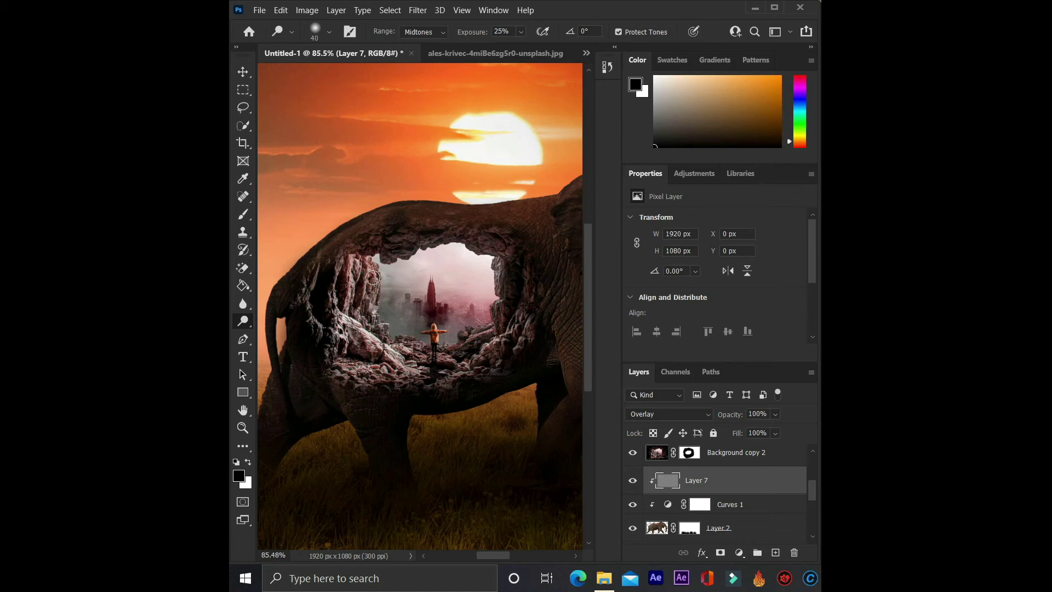
scroll(370, 304, "up", 1)
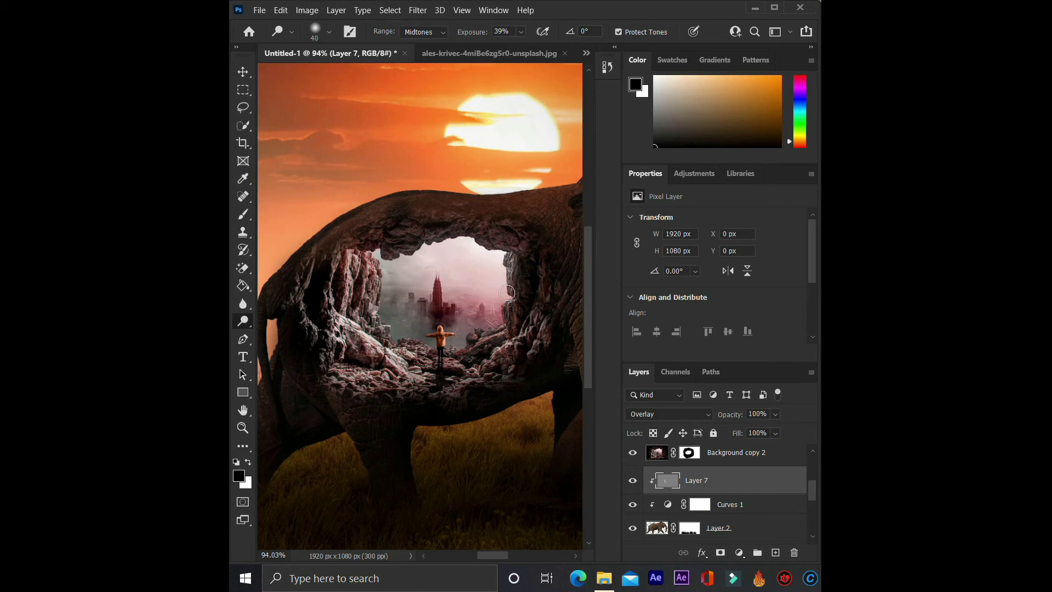
Dodge the cave's rock rim, the figure's feet area and the arch underside at 47% exposure
mouse_move(505, 321)
left_mouse_down()
mouse_move(499, 358)
mouse_move(446, 349)
left_mouse_up()
left_click_drag(474, 35, 476, 36)
mouse_move(403, 366)
left_mouse_down()
mouse_move(505, 365)
mouse_move(491, 376)
mouse_move(346, 377)
mouse_move(389, 380)
mouse_move(378, 373)
left_mouse_up()
mouse_move(342, 332)
left_mouse_down()
mouse_move(344, 361)
mouse_move(303, 320)
mouse_move(325, 347)
mouse_move(311, 268)
mouse_move(290, 309)
left_mouse_up()
mouse_move(404, 235)
left_mouse_down()
mouse_move(508, 258)
mouse_move(531, 242)
mouse_move(537, 318)
mouse_move(517, 260)
mouse_move(507, 319)
mouse_move(526, 319)
mouse_move(509, 348)
mouse_move(526, 332)
mouse_move(533, 346)
mouse_move(549, 325)
mouse_move(511, 370)
mouse_move(463, 386)
mouse_move(460, 375)
mouse_move(512, 373)
mouse_move(457, 374)
mouse_move(531, 380)
mouse_move(458, 401)
mouse_move(495, 388)
left_mouse_up()
scroll(517, 285, "down", 2)
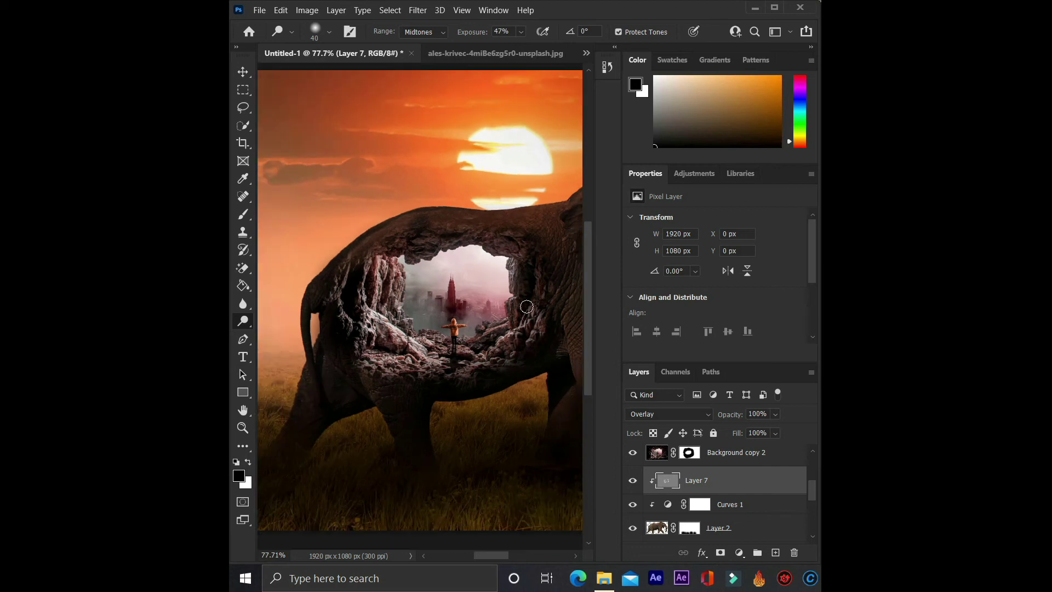
scroll(550, 331, "up", 2)
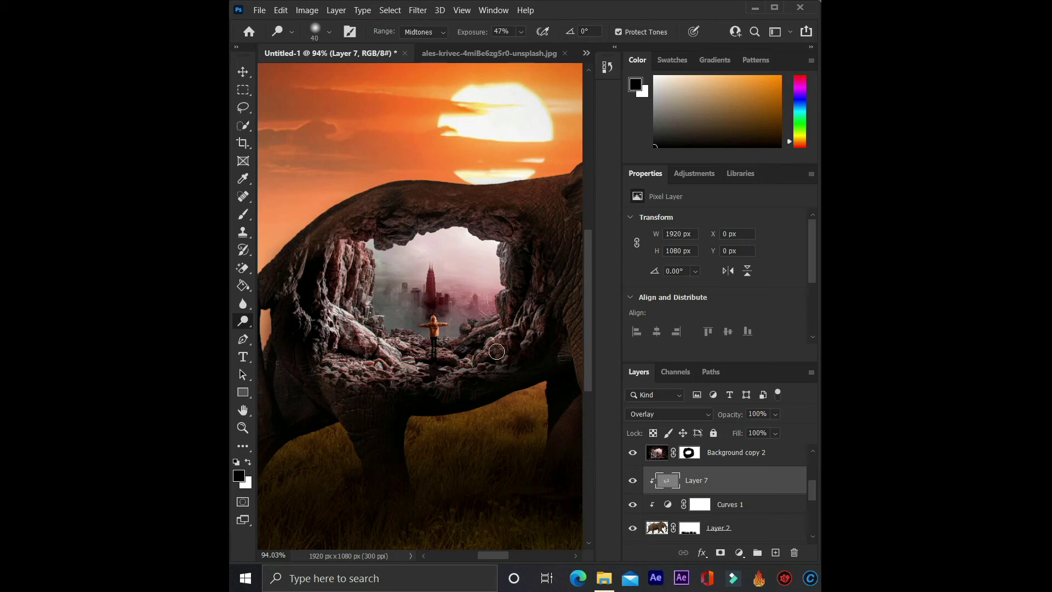
Toggle Layer 7's visibility off and on to compare before and after
left_click(632, 481)
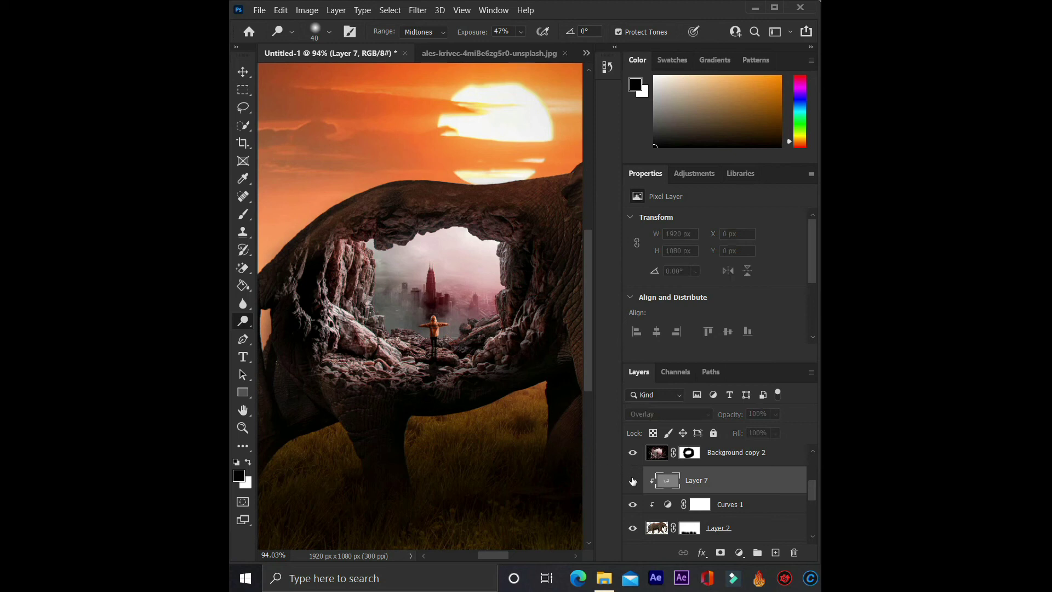
left_click(633, 481)
left_click(632, 481)
left_click(633, 481)
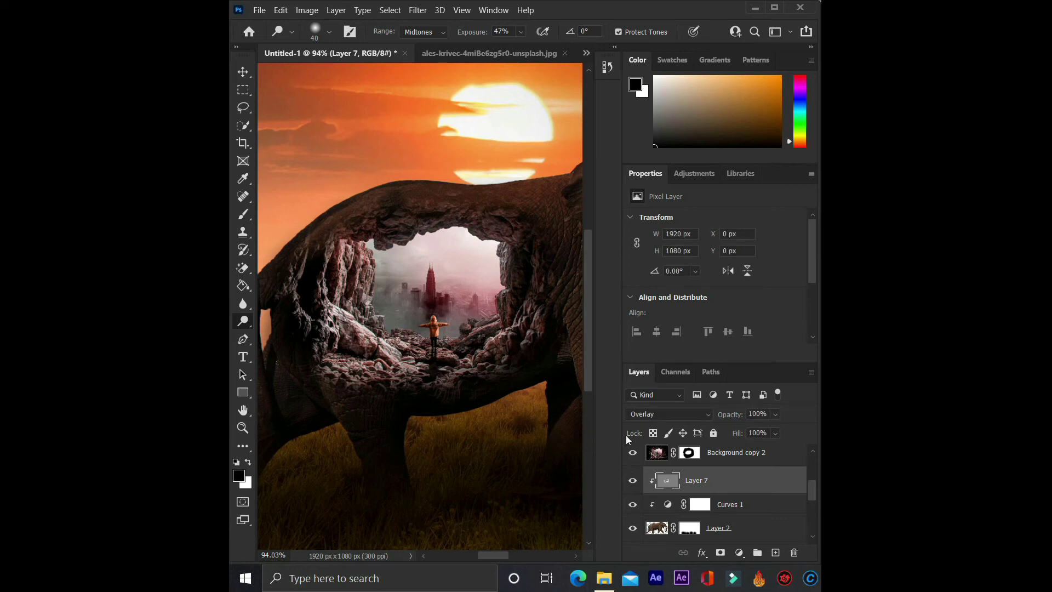
Dodge the right rock edge of the opening at 75% exposure
left_click_drag(469, 36, 484, 36)
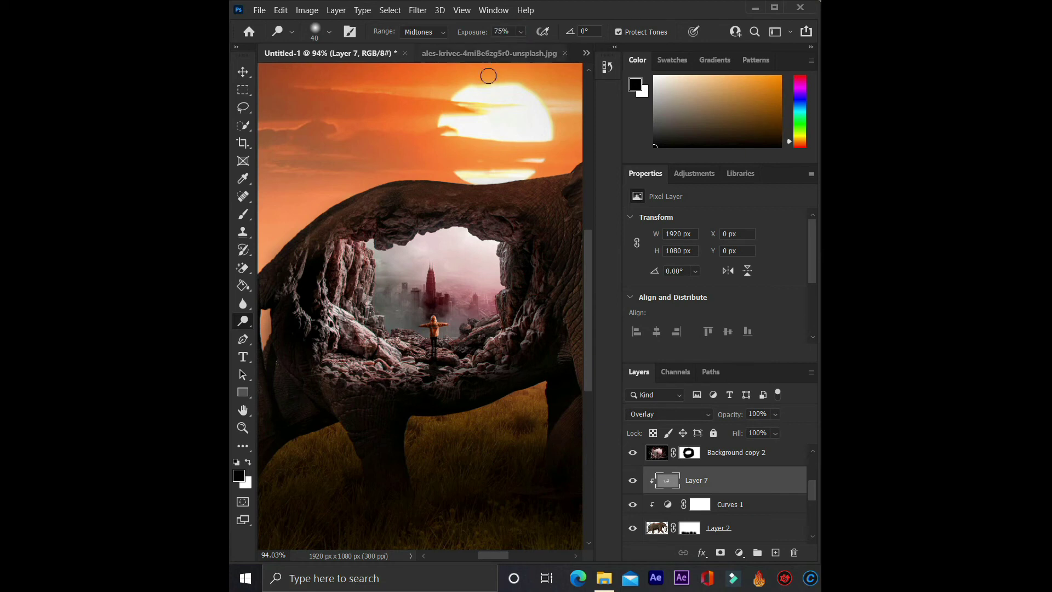
mouse_move(505, 253)
left_mouse_down()
mouse_move(505, 292)
mouse_move(506, 272)
mouse_move(503, 284)
left_mouse_up()
left_click(248, 464)
mouse_move(516, 252)
left_mouse_down()
mouse_move(506, 267)
mouse_move(502, 255)
mouse_move(500, 289)
left_mouse_up()
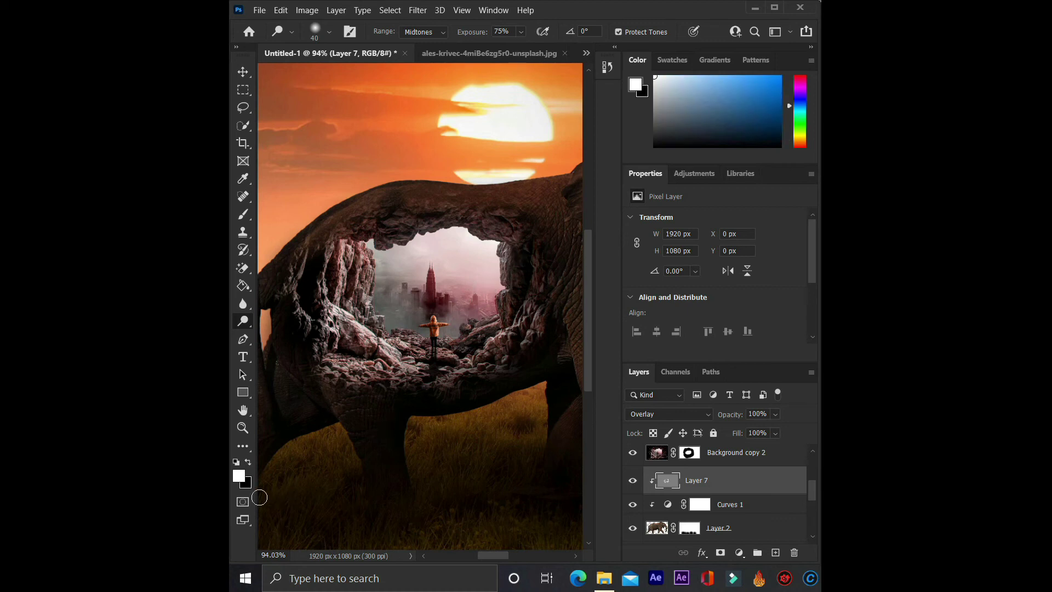
left_click(249, 463)
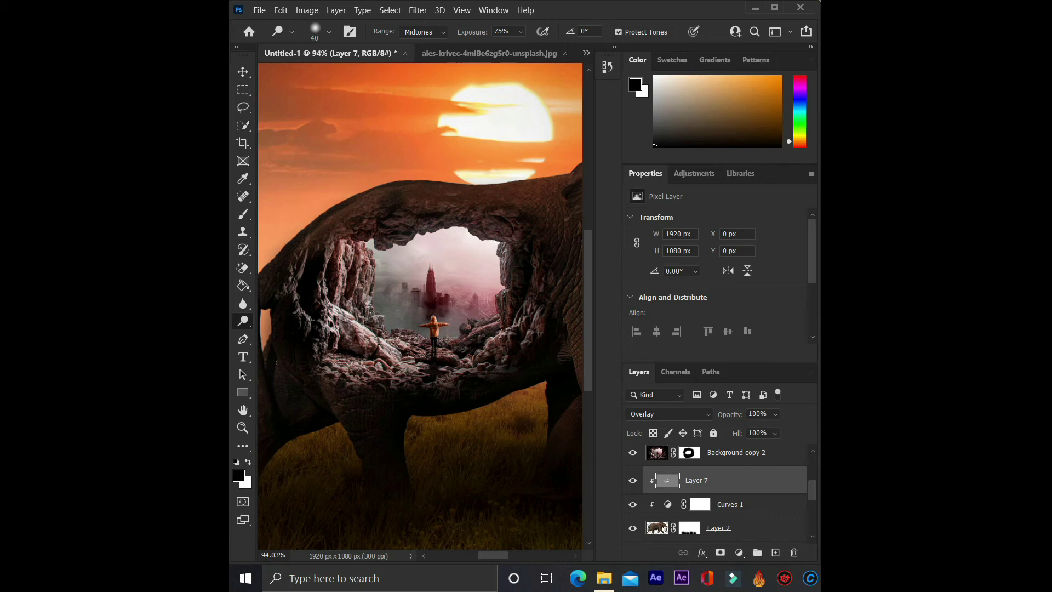
Raise the dodge exposure to 84% and lighten the right rock edge further
left_click_drag(470, 33, 478, 39)
left_click_drag(504, 256, 509, 286)
mouse_move(510, 286)
left_mouse_down()
mouse_move(511, 265)
mouse_move(508, 287)
mouse_move(507, 274)
left_mouse_up()
Zoom out and lower the Dodge Tool exposure to 29%
scroll(501, 265, "down", 2)
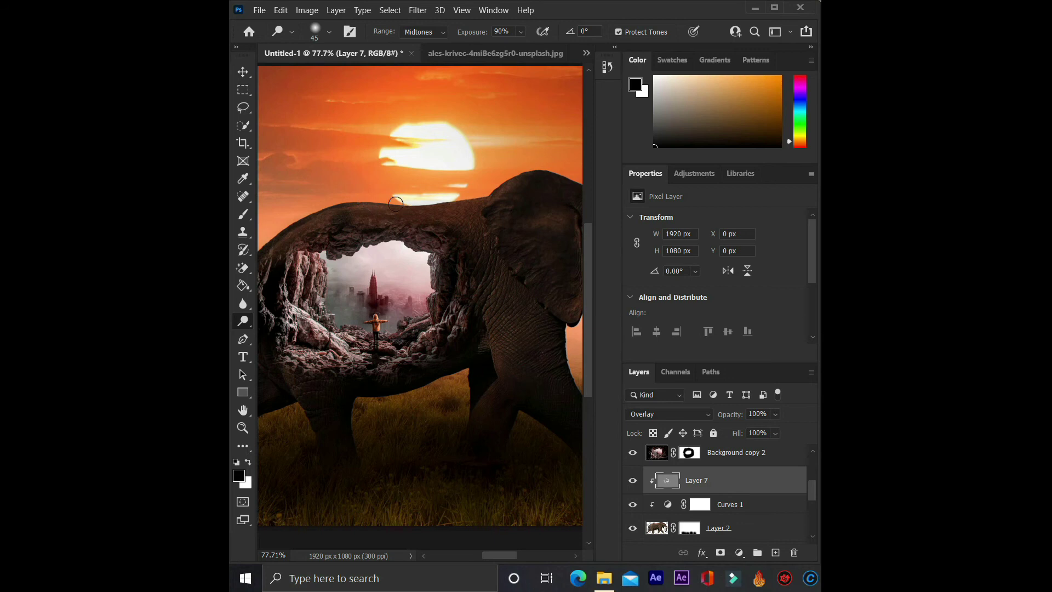
scroll(436, 191, "down", 2)
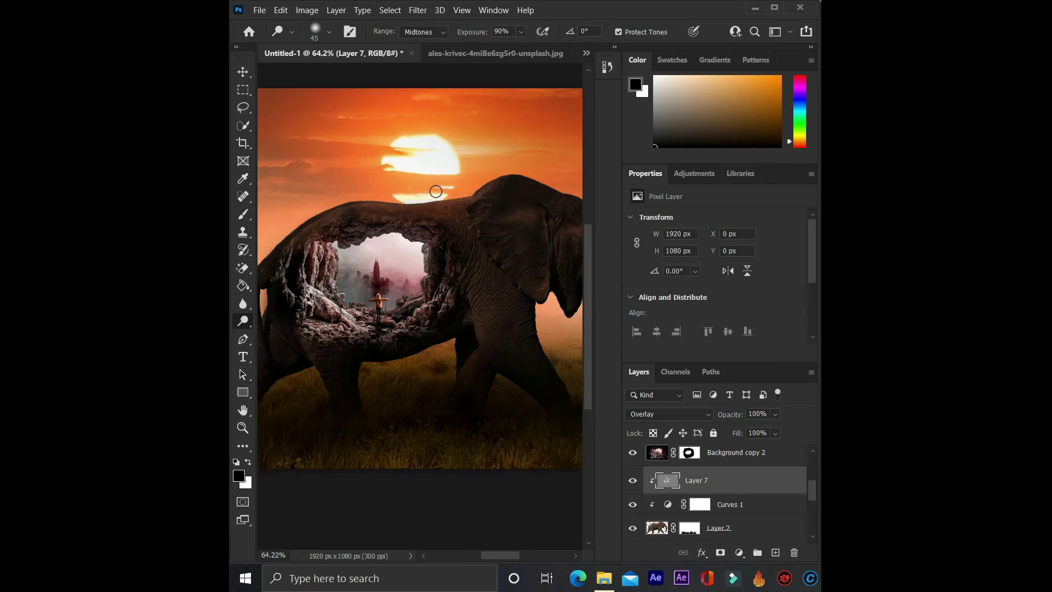
left_click_drag(500, 556, 497, 555)
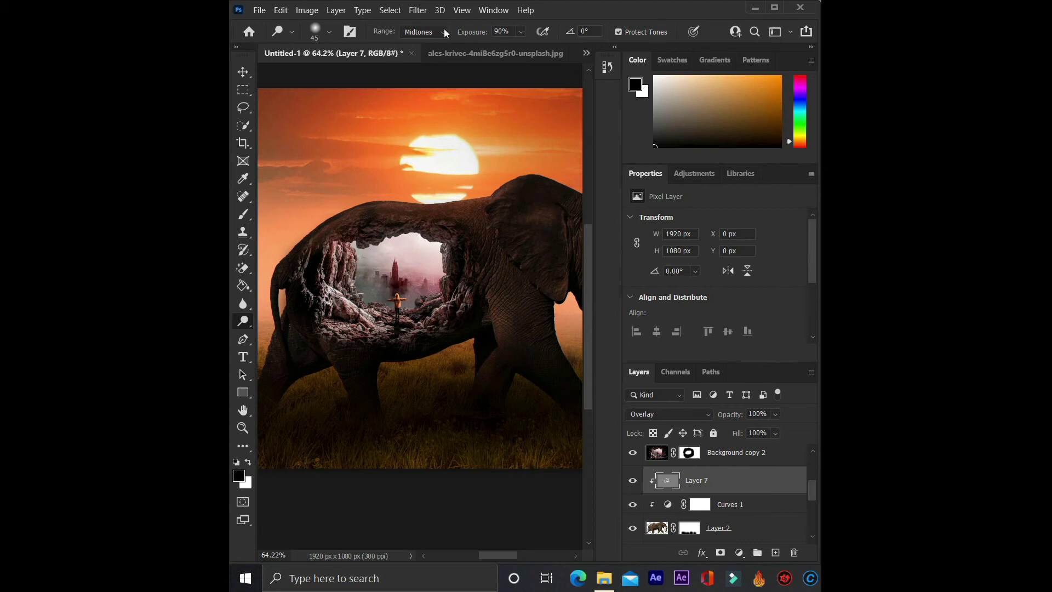
left_click_drag(474, 35, 457, 35)
scroll(273, 340, "down", 1)
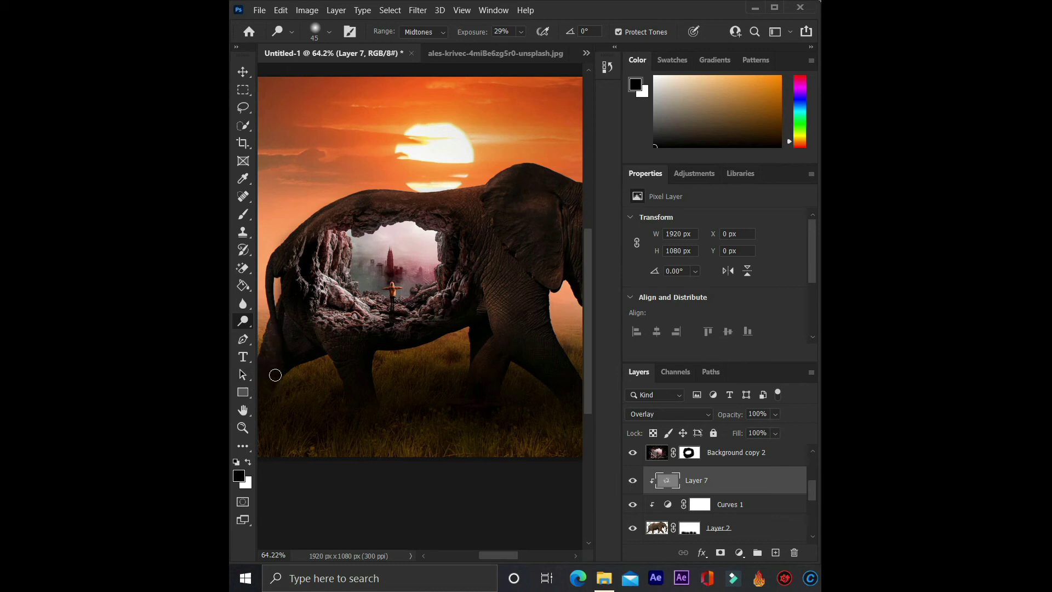
scroll(421, 193, "left", 1)
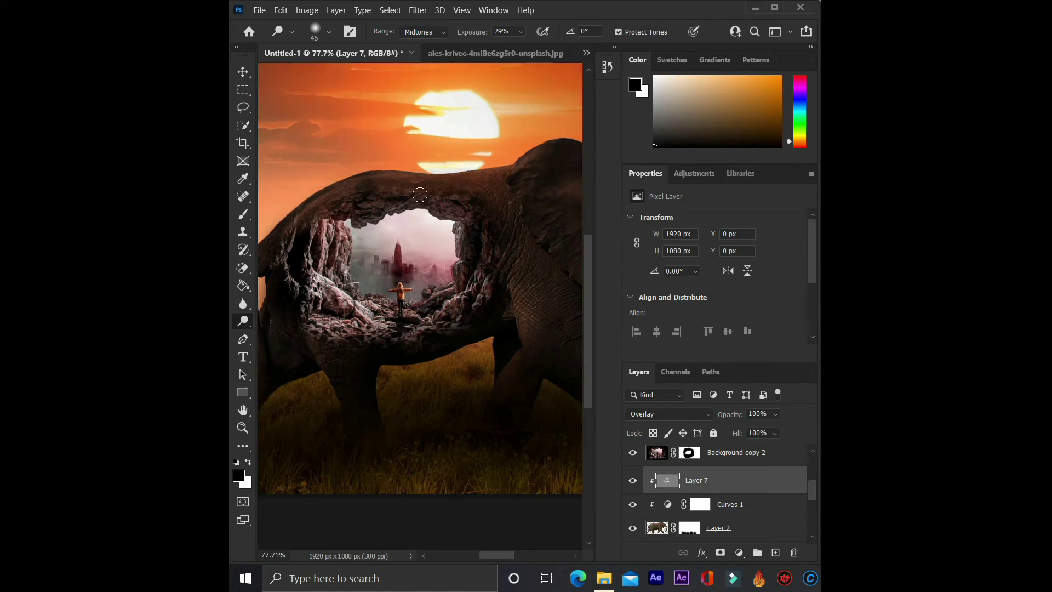
scroll(507, 228, "down", 1)
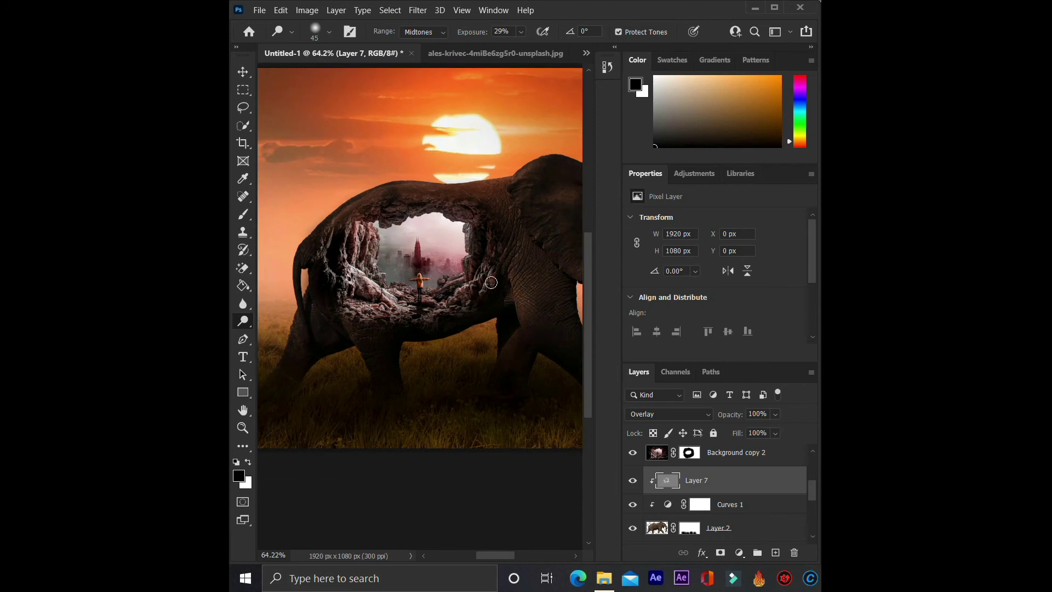
scroll(535, 313, "down", 1)
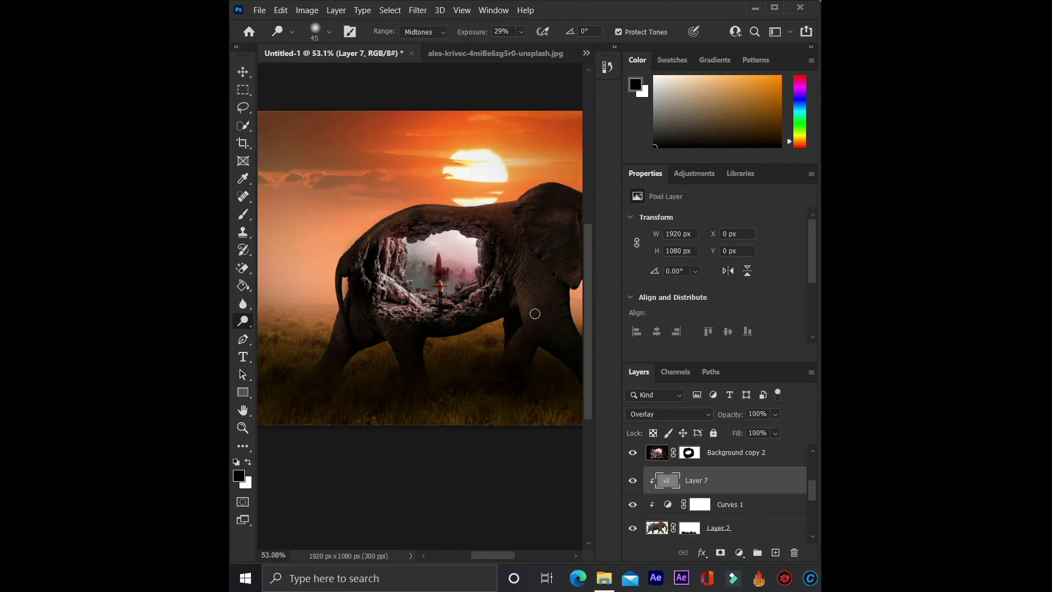
Switch to the Burn Tool and enlarge the brush to 50
right_click(251, 326)
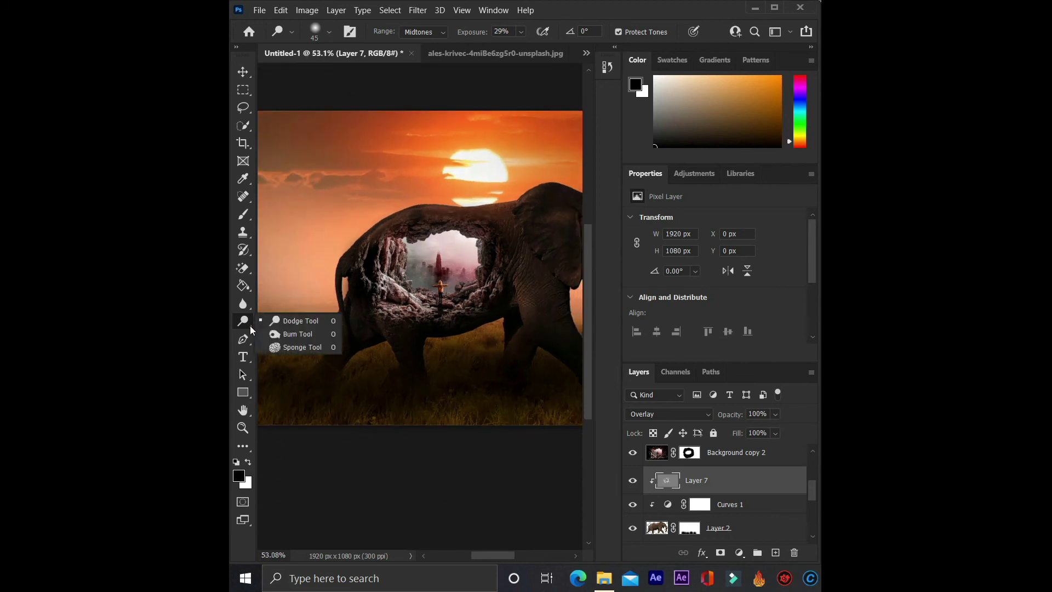
left_click(287, 334)
scroll(406, 359, "up", 2)
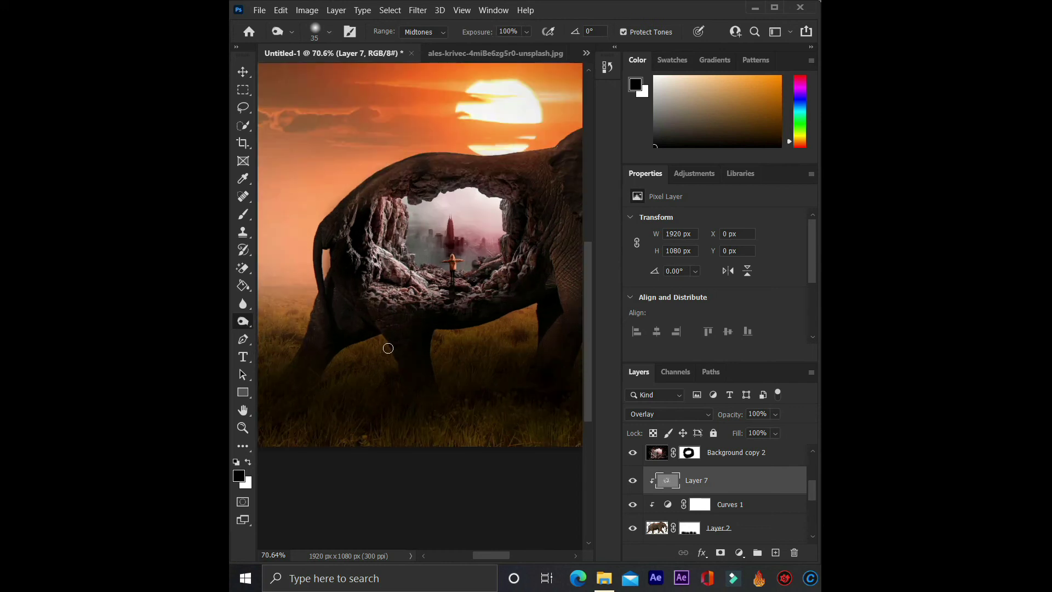
scroll(527, 362, "up", 1)
scroll(529, 360, "up", 1)
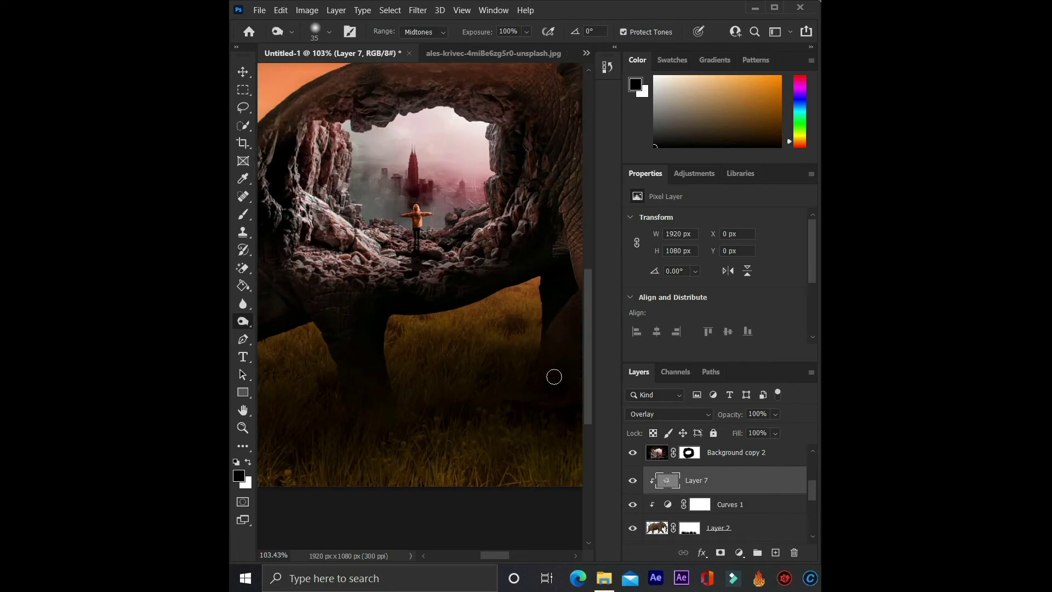
left_click_drag(505, 554, 518, 555)
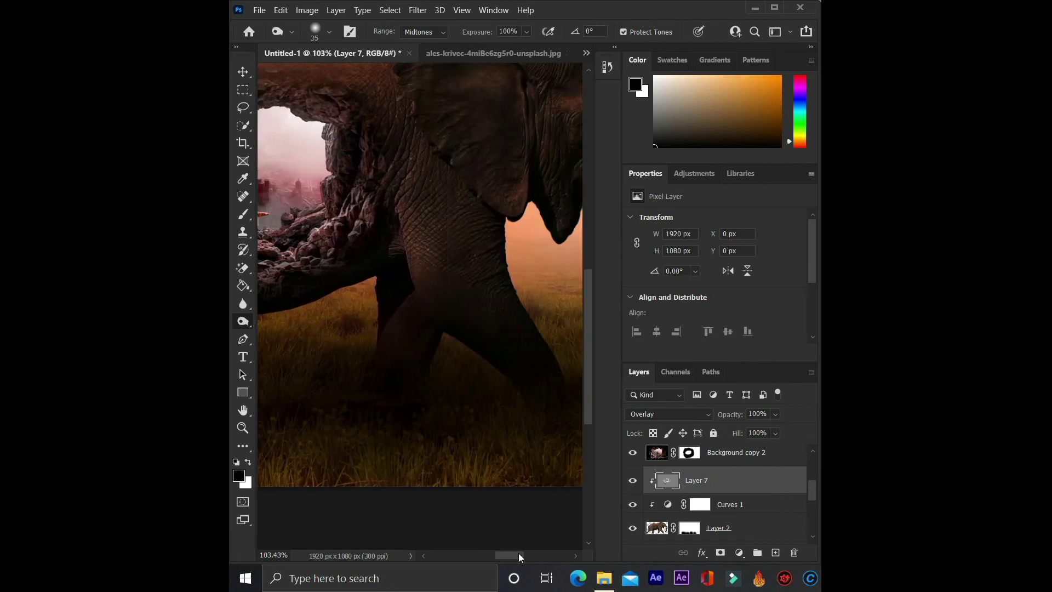
scroll(531, 262, "down", 1)
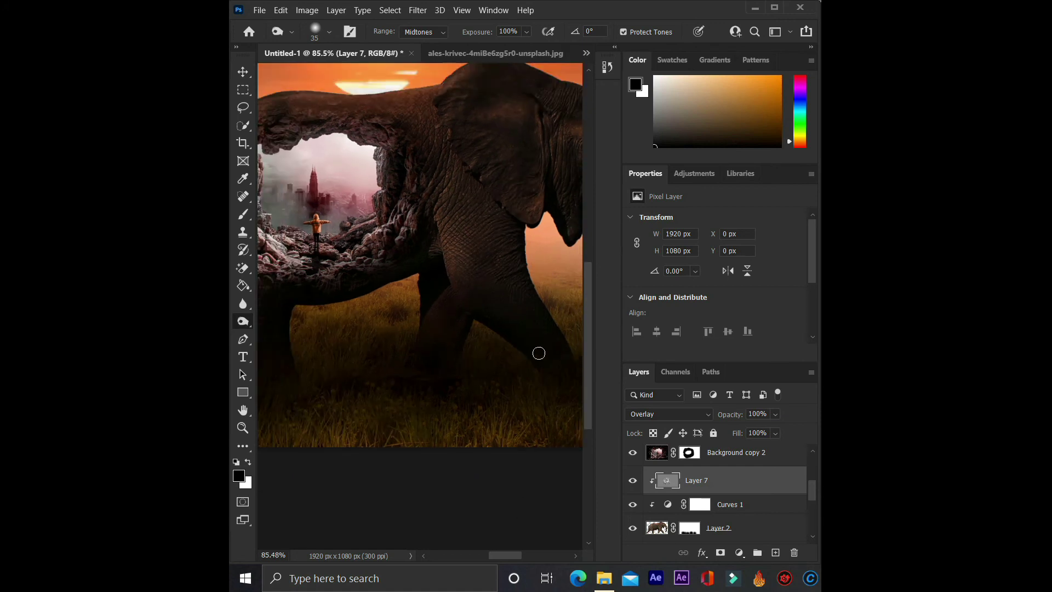
left_click_drag(505, 556, 510, 556)
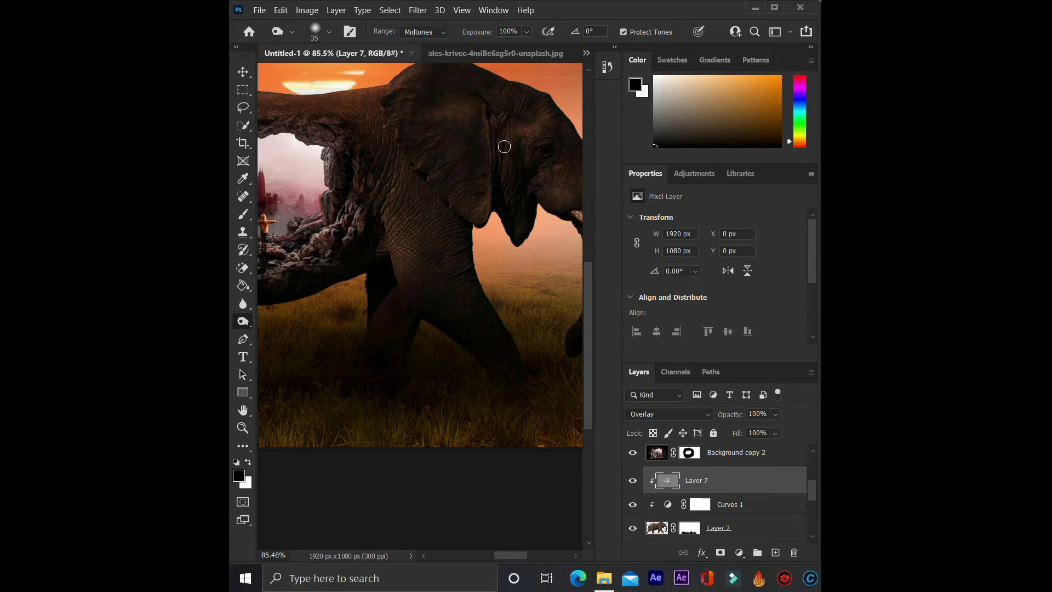
key("bracketright")
key("bracketright")
key("bracketright")
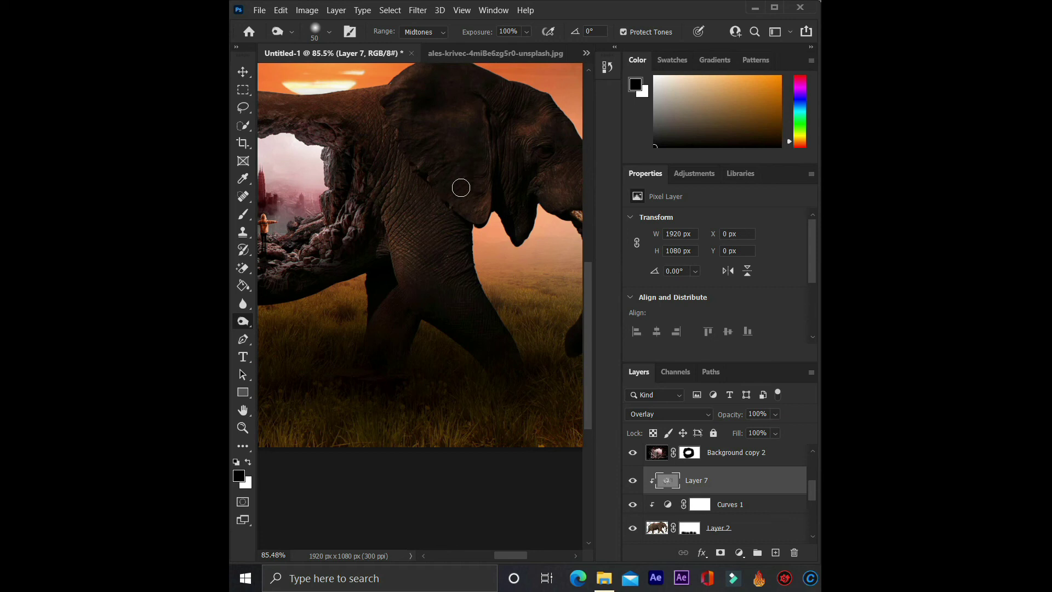
scroll(407, 185, "down", 1)
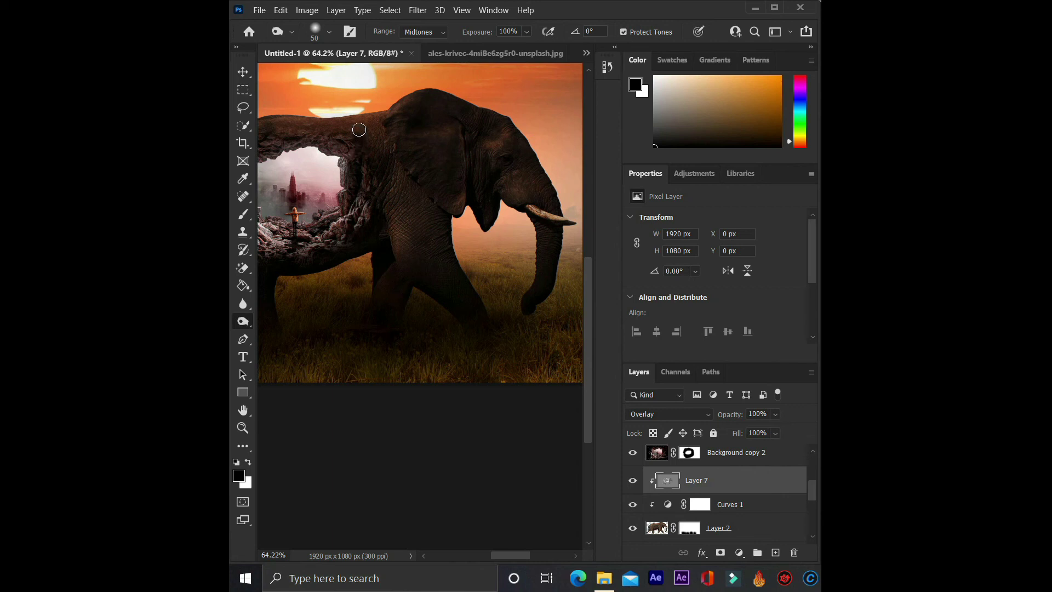
Burn the skin along the elephant's neck and back on Layer 7
left_click_drag(360, 150, 395, 160)
scroll(407, 205, "down", 2)
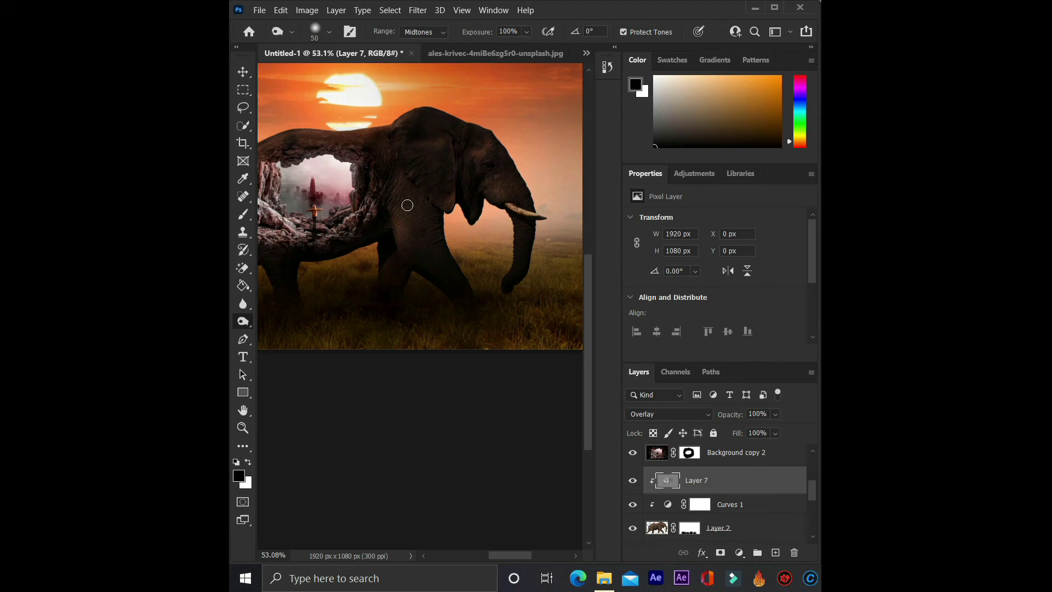
left_click_drag(367, 137, 291, 156)
scroll(414, 240, "down", 1)
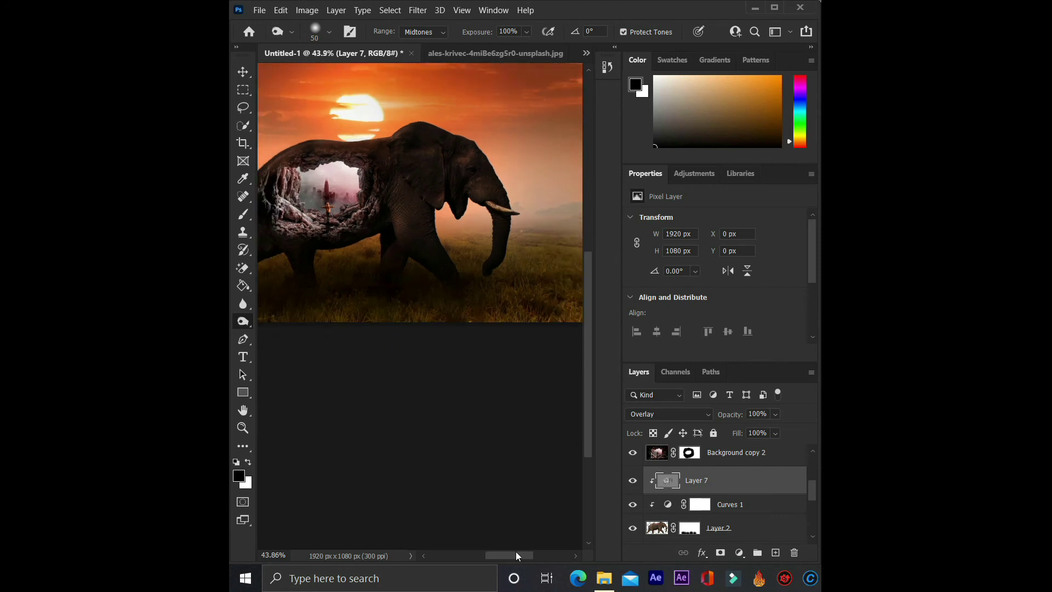
scroll(493, 478, "up", 1)
scroll(364, 263, "up", 1)
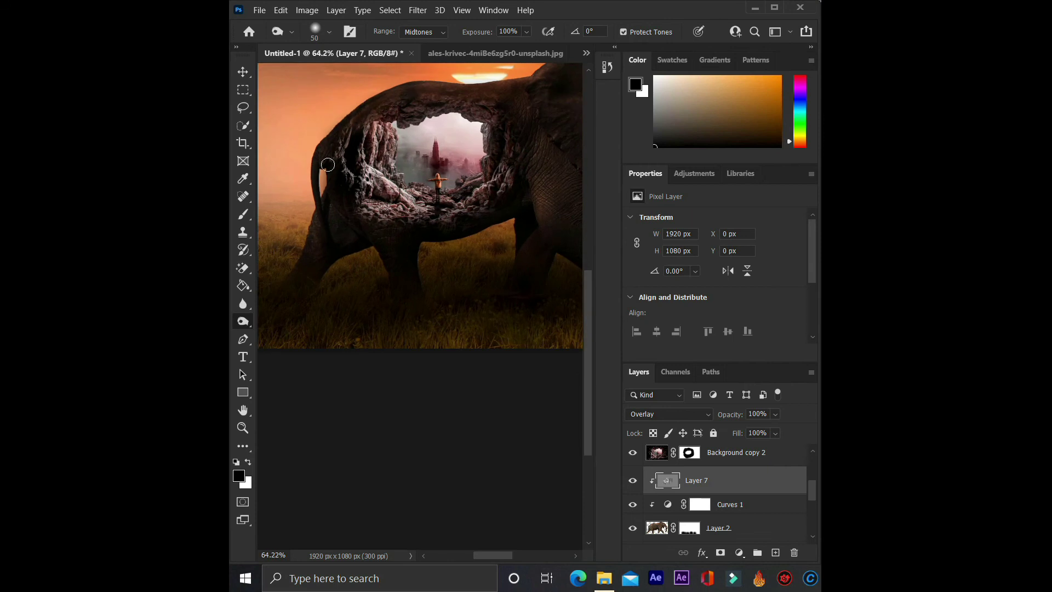
scroll(420, 200, "down", 1)
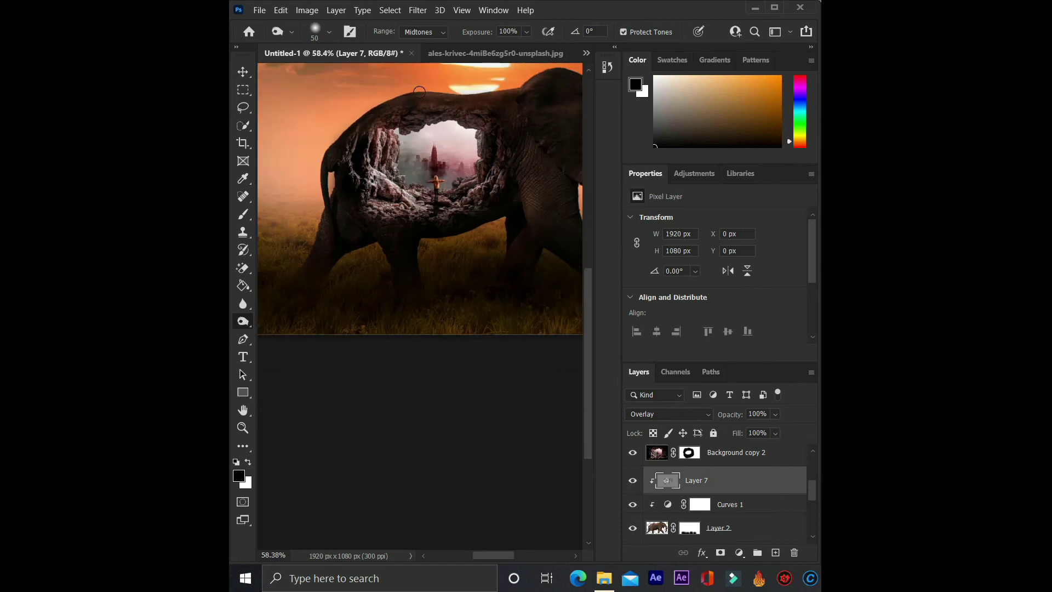
scroll(555, 258, "up", 1)
scroll(556, 259, "up", 1)
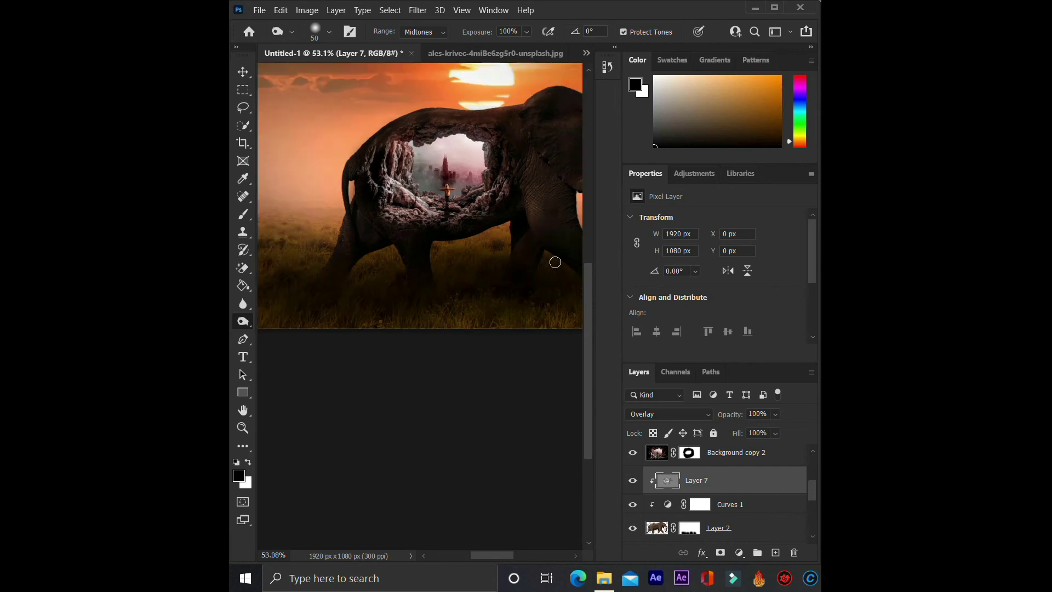
scroll(554, 260, "up", 1)
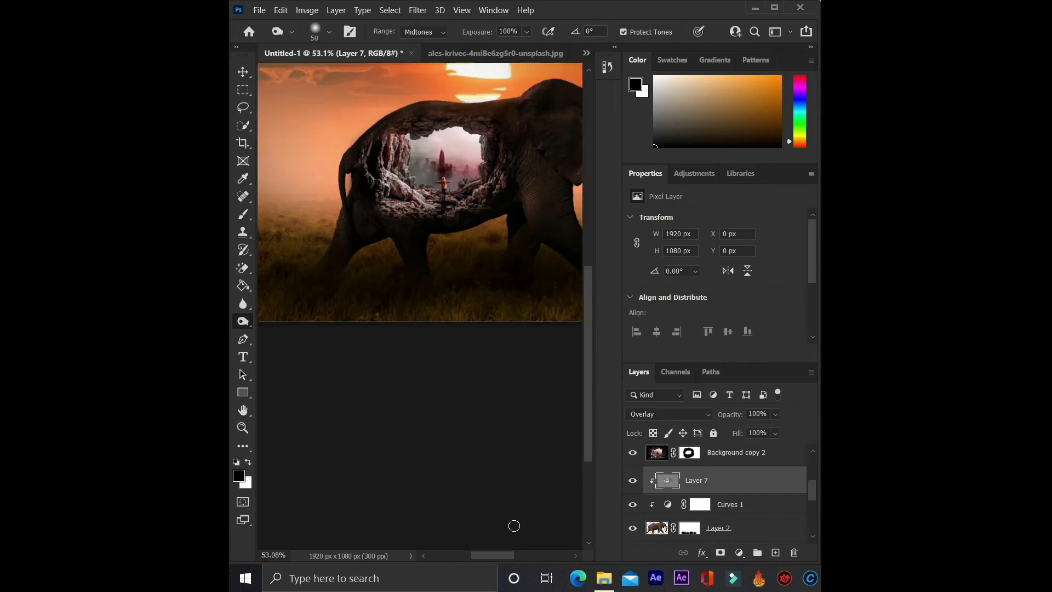
scroll(492, 556, "right", 3)
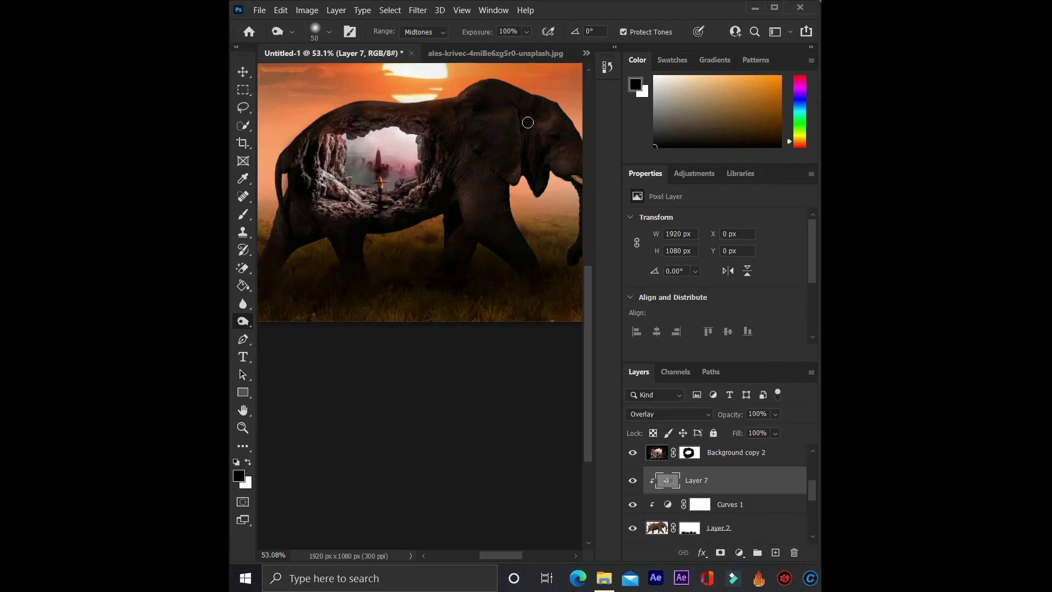
scroll(487, 184, "up", 1)
scroll(496, 185, "up", 2)
scroll(505, 186, "down", 2)
scroll(428, 217, "down", 2)
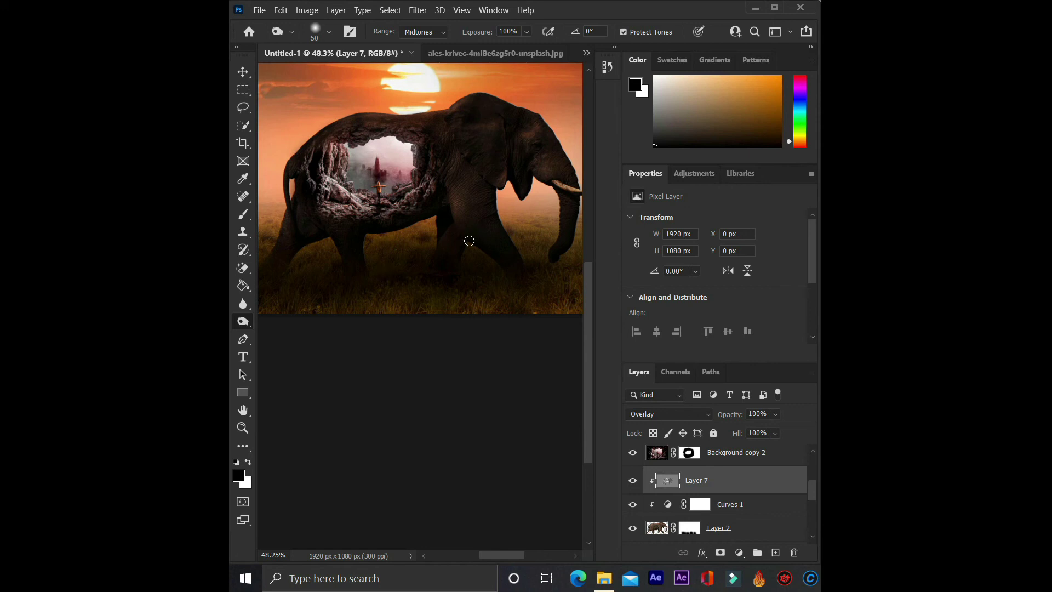
scroll(445, 237, "up", 2)
scroll(439, 213, "up", 1)
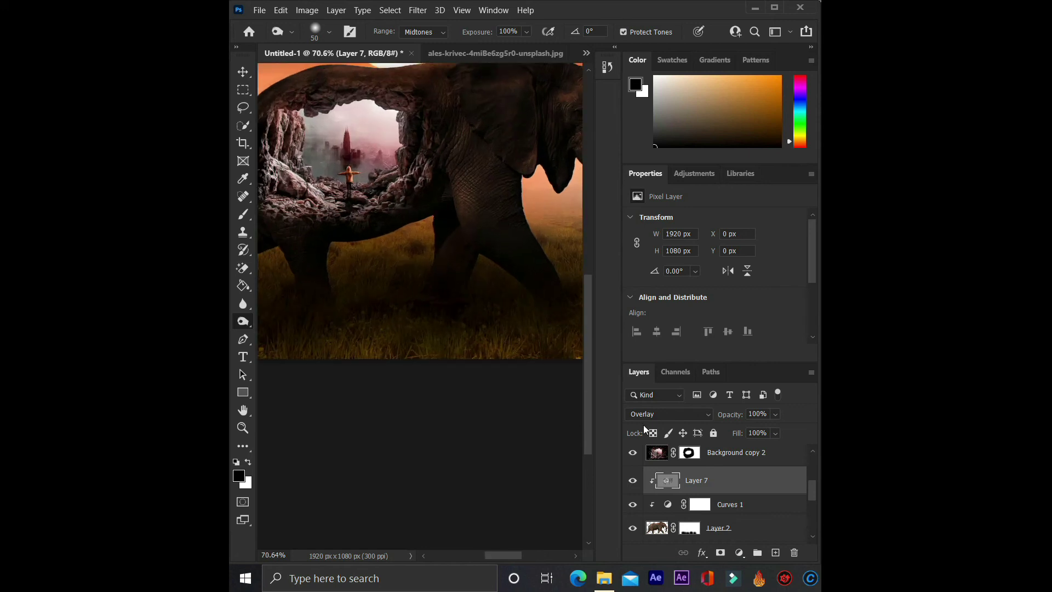
Add Layer 8 above Background copy 2 with Overlay blend mode
left_click(706, 453)
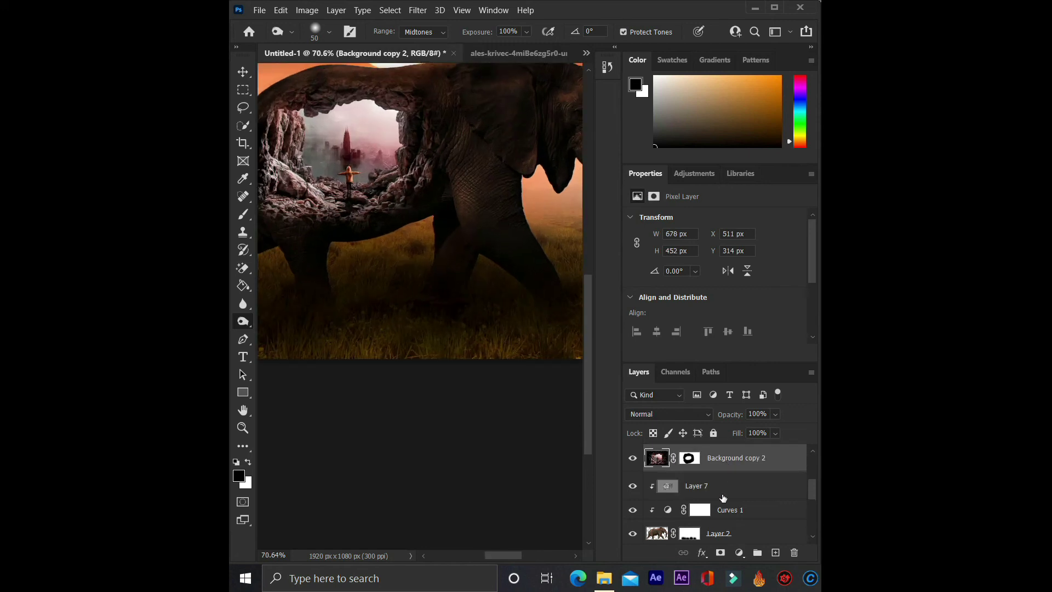
left_click(776, 553)
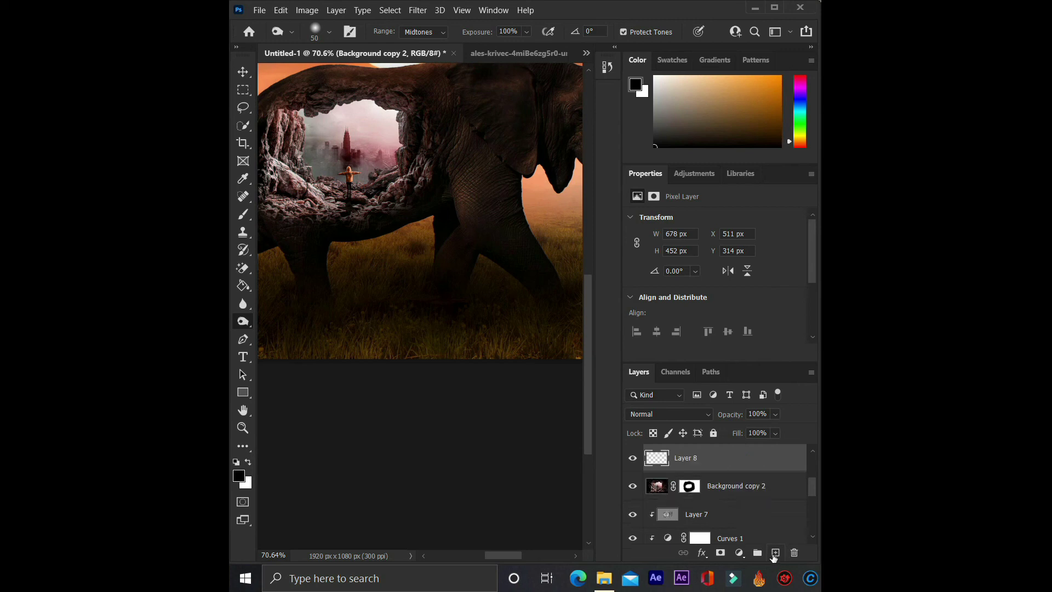
right_click(679, 459)
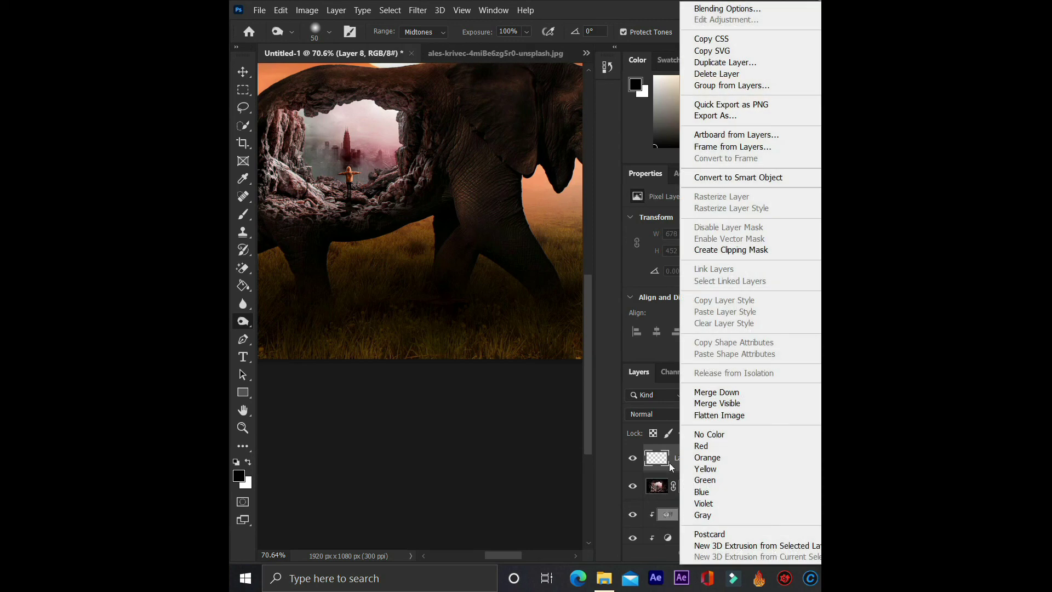
left_click(669, 463)
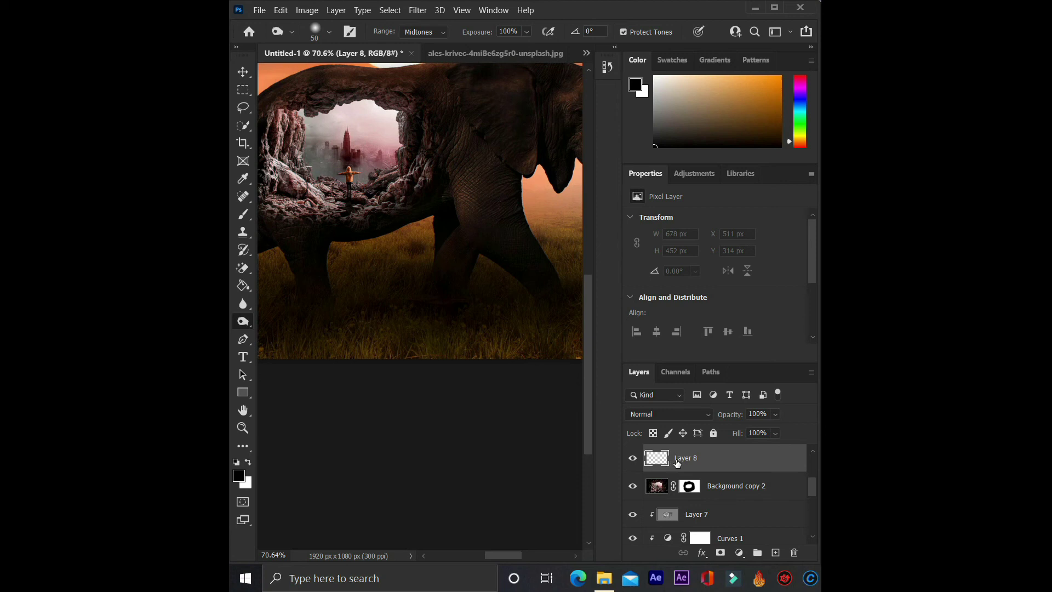
left_click(674, 419)
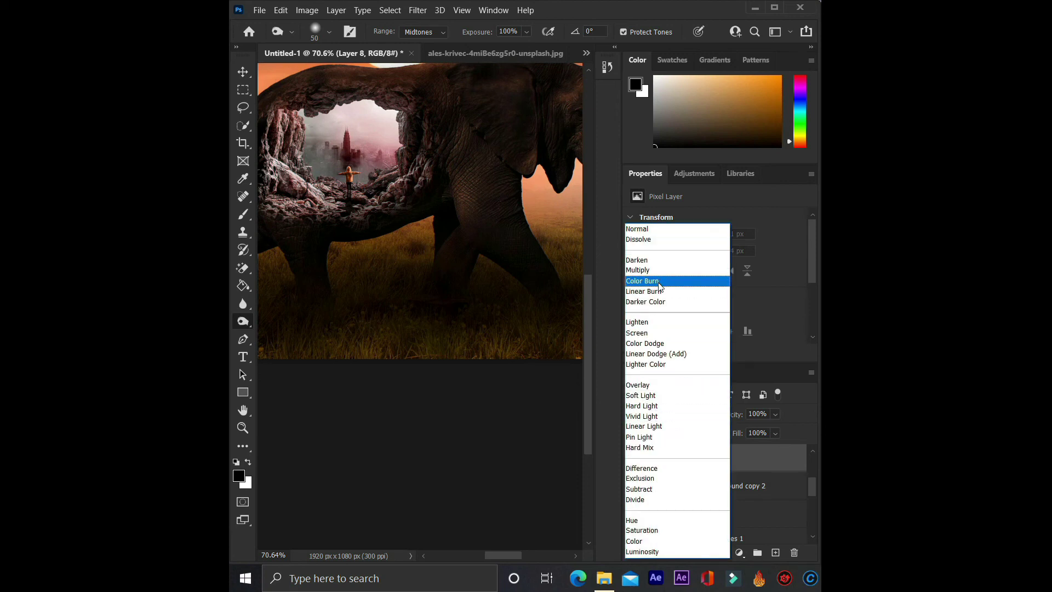
left_click(669, 384)
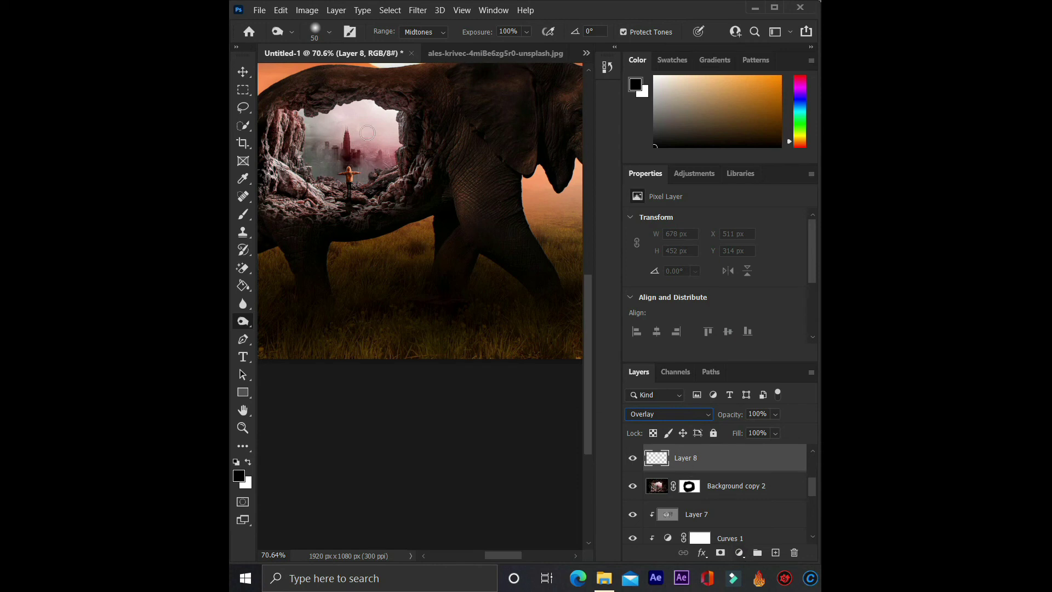
Fill Layer 8 with 50% gray and clip it to Background copy 2
left_click(288, 16)
left_click(318, 222)
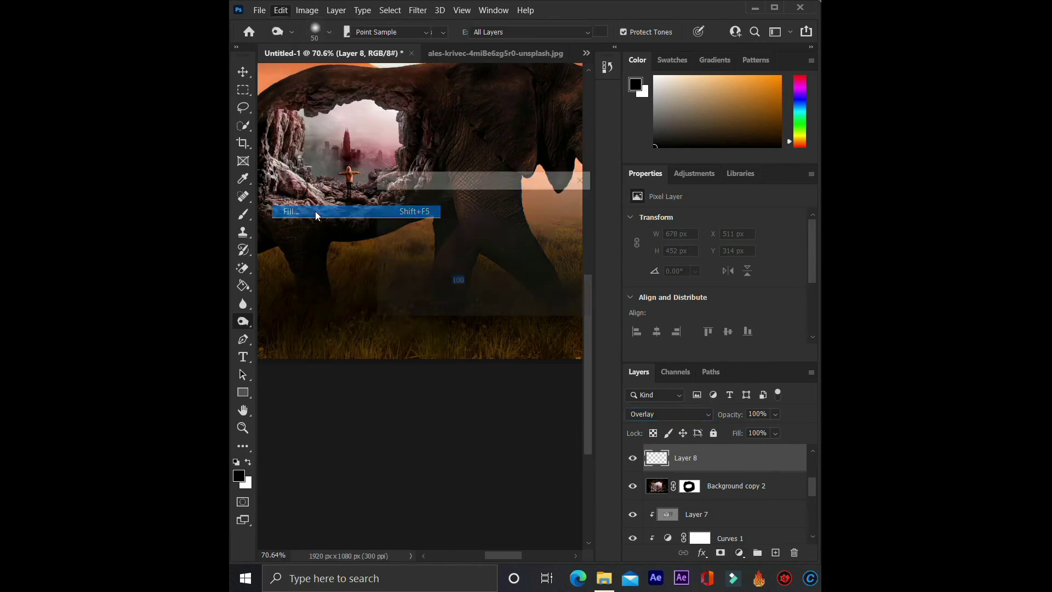
left_click(574, 203)
key("o")
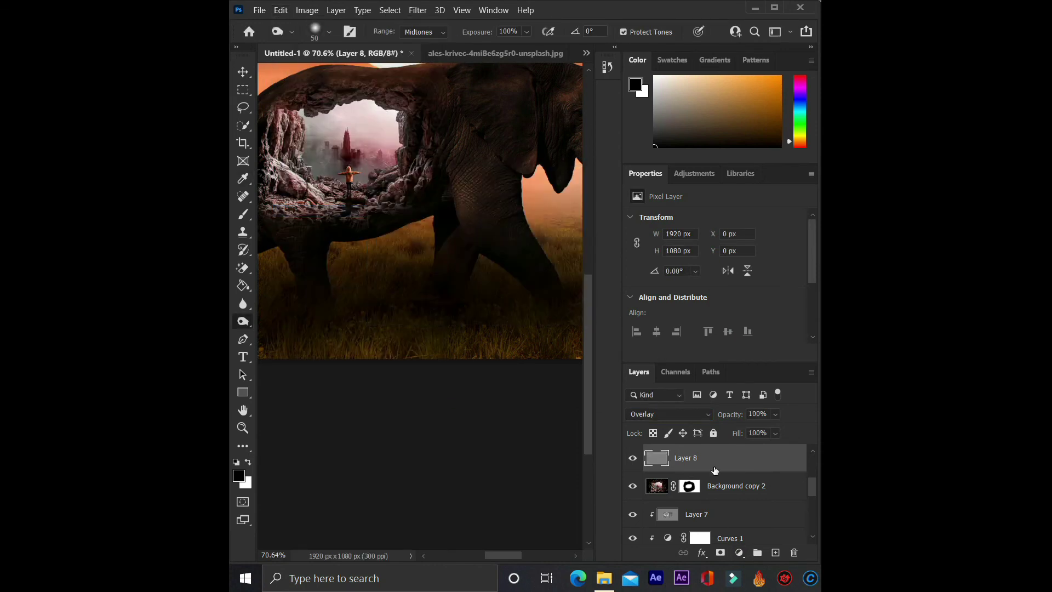
right_click(718, 470)
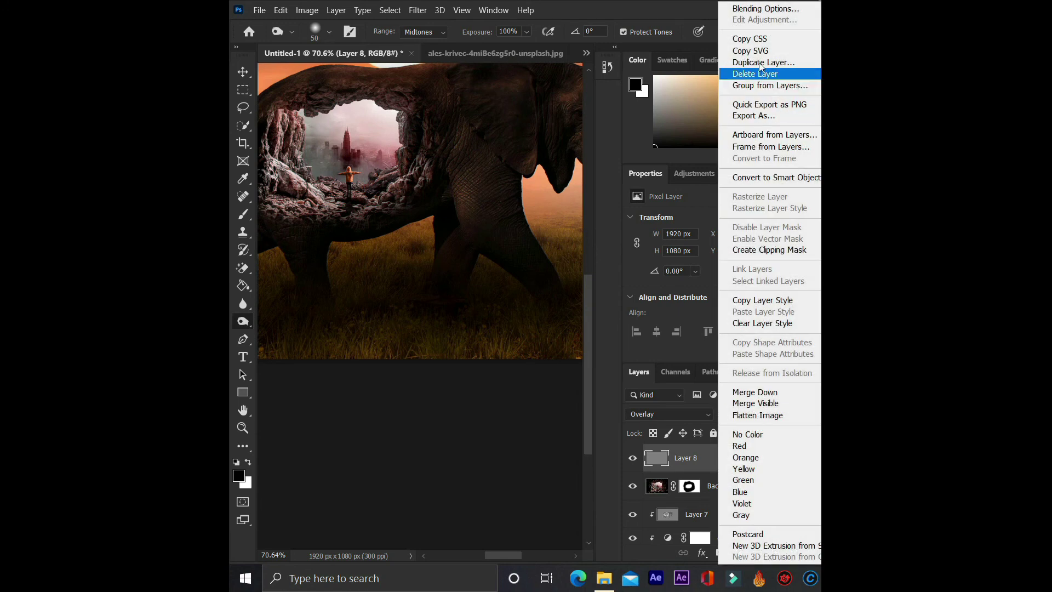
left_click(769, 250)
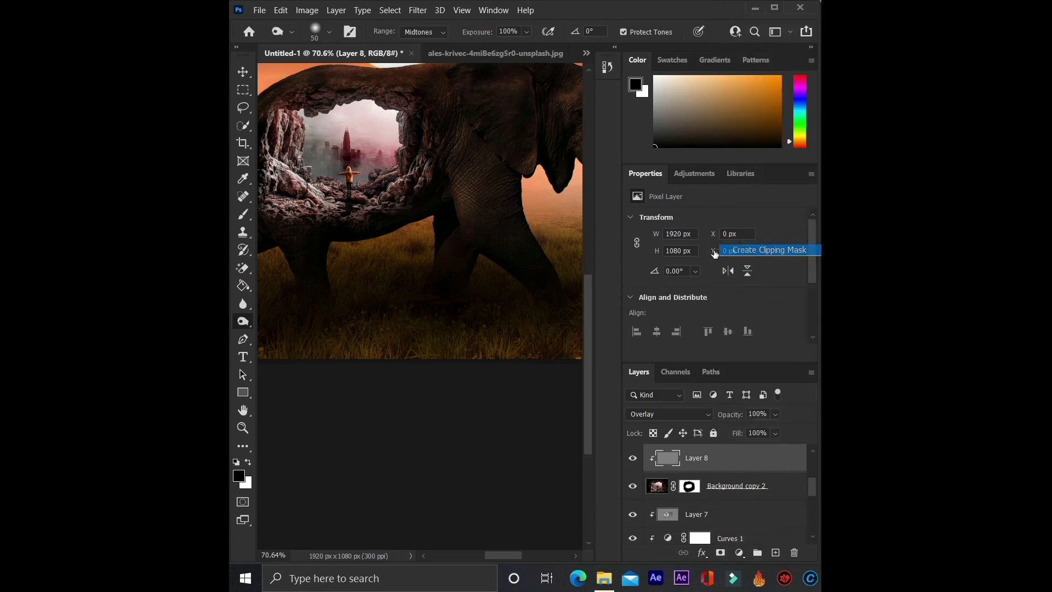
left_click_drag(589, 410, 594, 360)
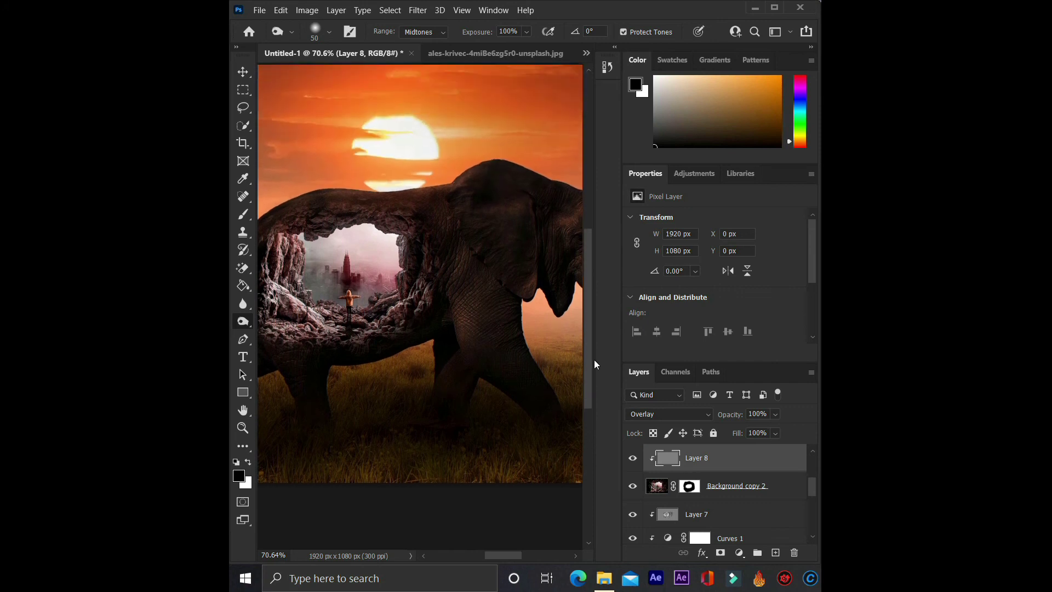
left_click_drag(511, 555, 505, 555)
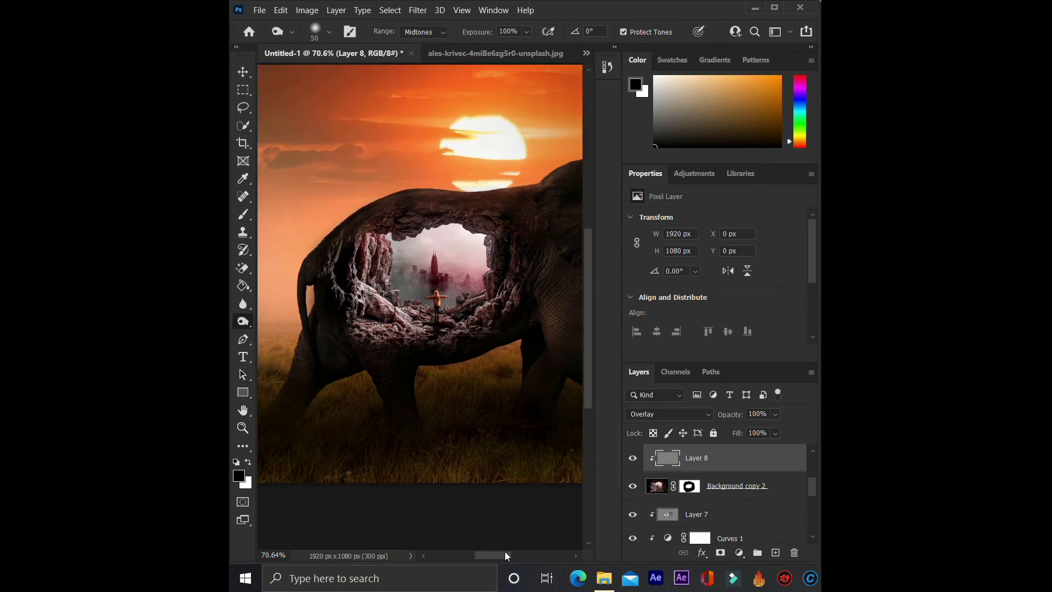
scroll(424, 382, "up", 3)
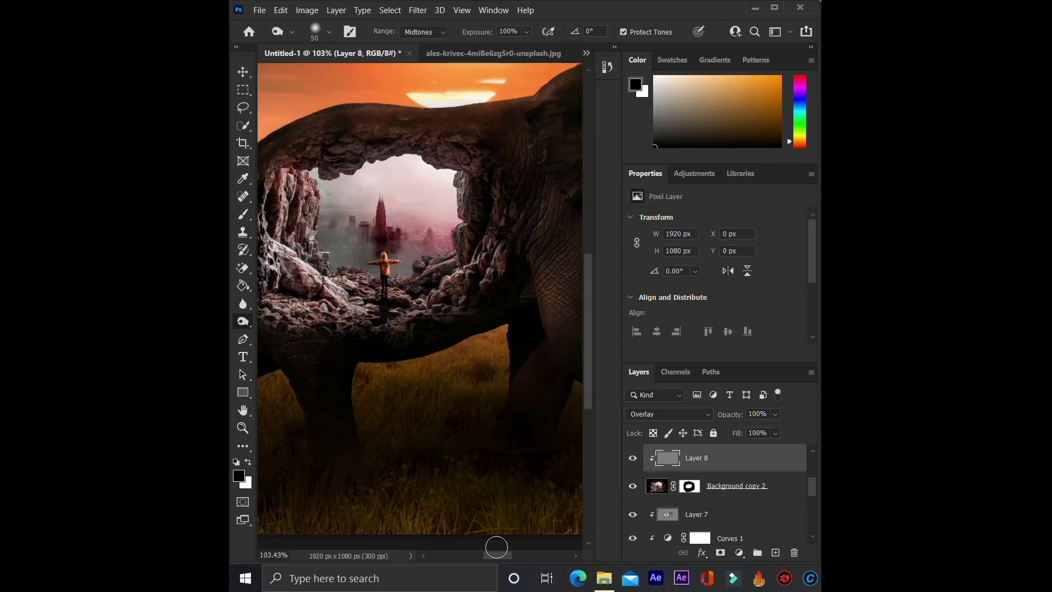
left_click_drag(498, 555, 489, 578)
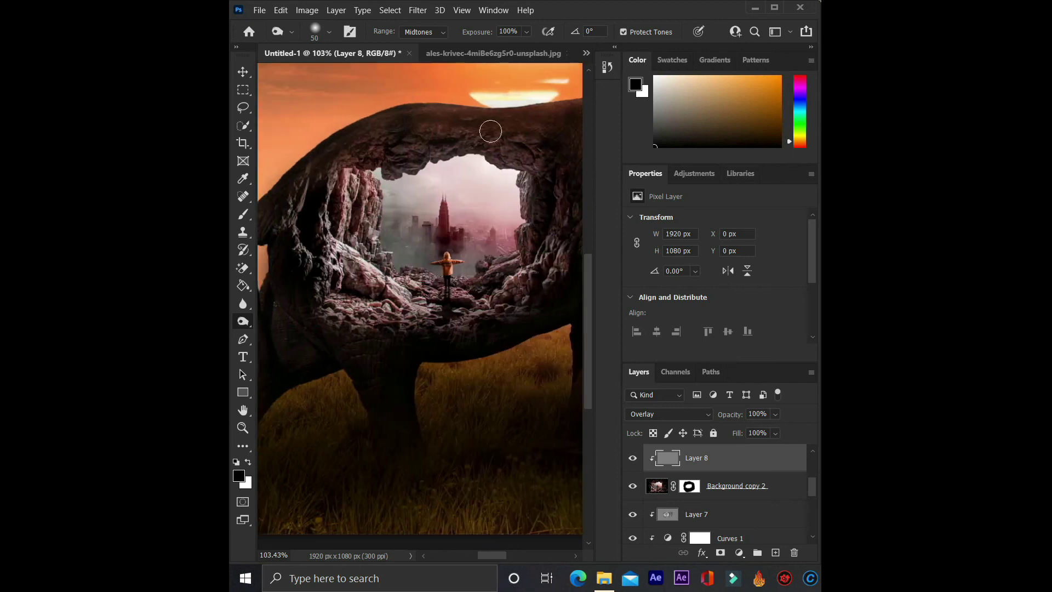
At 34% dodge exposure, lighten the right rock edge and the left cave wall
right_click(241, 323)
left_click(296, 321)
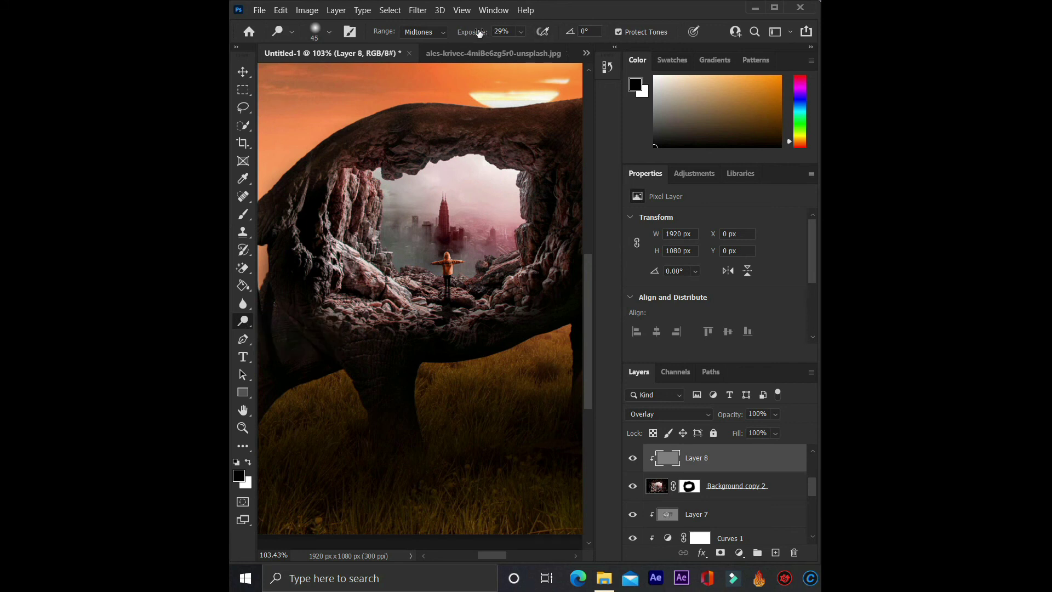
left_click_drag(475, 36, 477, 36)
left_click_drag(523, 197, 522, 268)
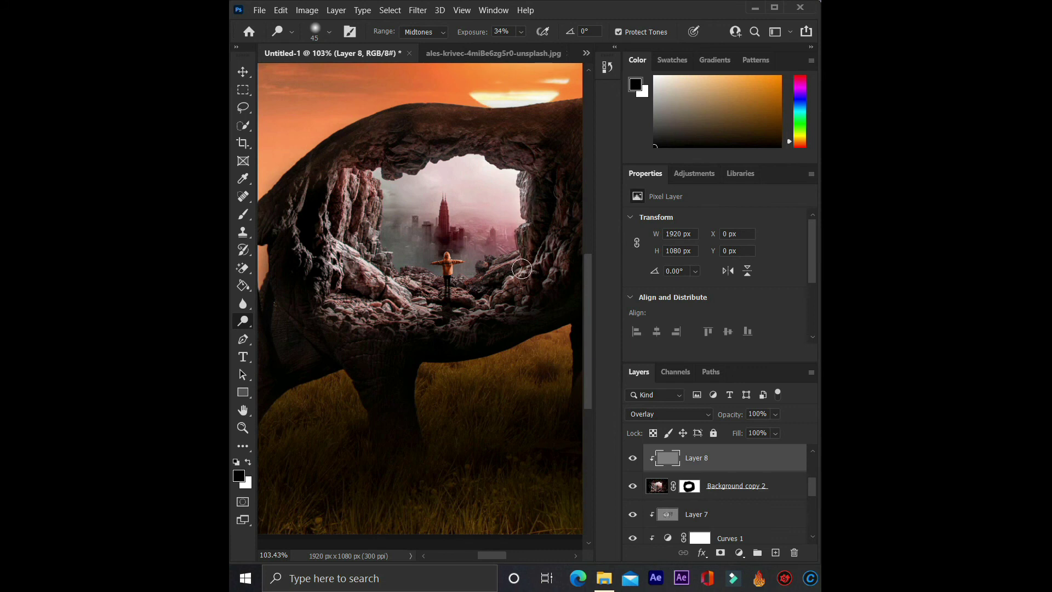
mouse_move(357, 262)
left_mouse_down()
mouse_move(314, 257)
mouse_move(342, 280)
mouse_move(343, 310)
mouse_move(421, 304)
mouse_move(451, 268)
mouse_move(376, 216)
mouse_move(371, 241)
mouse_move(350, 171)
mouse_move(344, 244)
mouse_move(343, 175)
mouse_move(336, 186)
mouse_move(394, 155)
mouse_move(526, 162)
mouse_move(542, 184)
mouse_move(541, 201)
mouse_move(527, 185)
mouse_move(530, 177)
mouse_move(527, 248)
mouse_move(510, 217)
mouse_move(550, 241)
mouse_move(489, 285)
left_mouse_up()
scroll(551, 202, "down", 2)
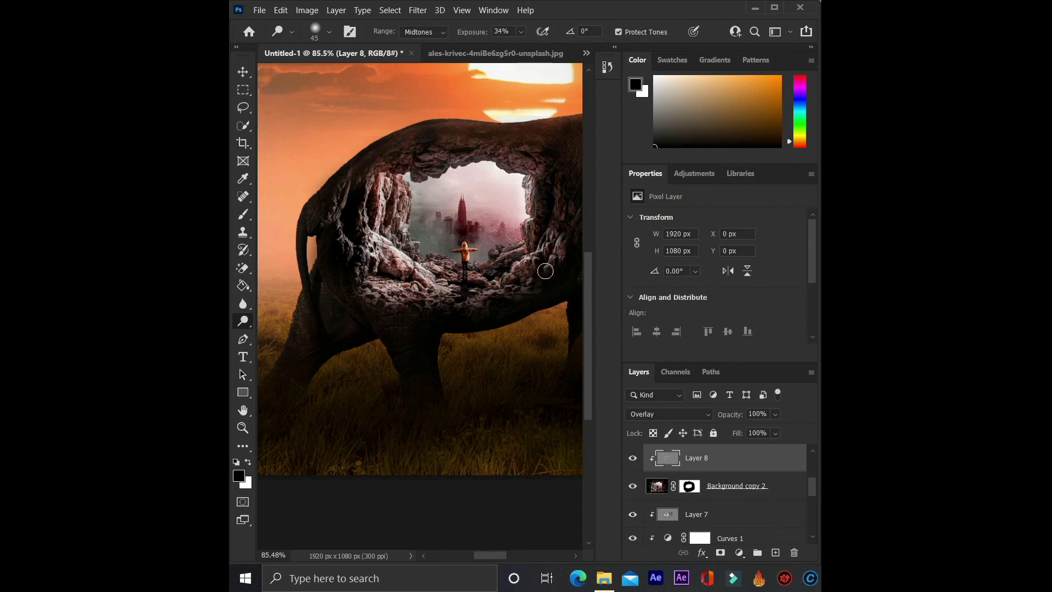
scroll(545, 271, "up", 2)
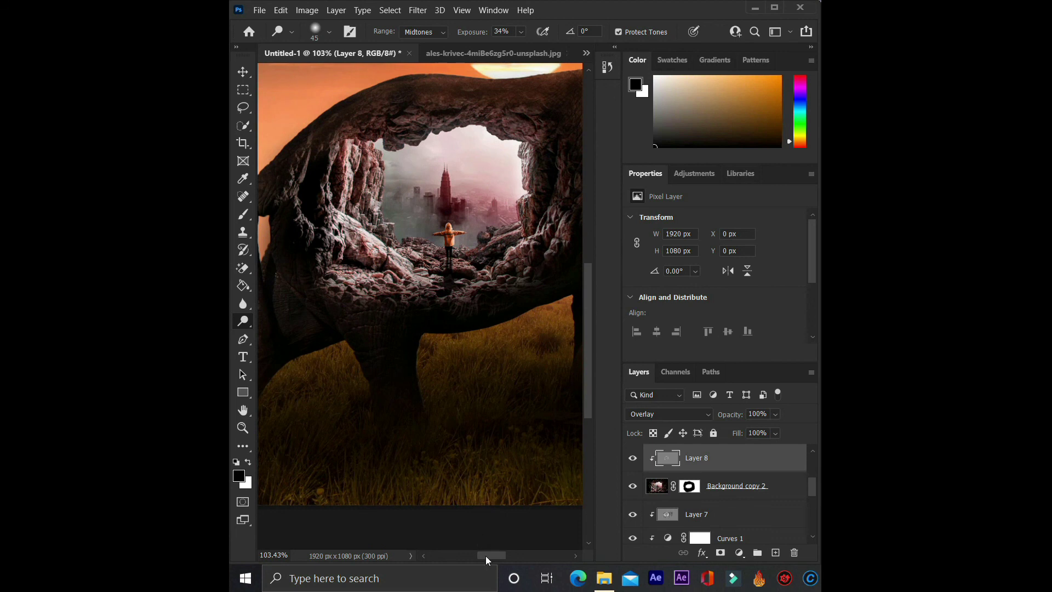
left_click_drag(486, 556, 493, 554)
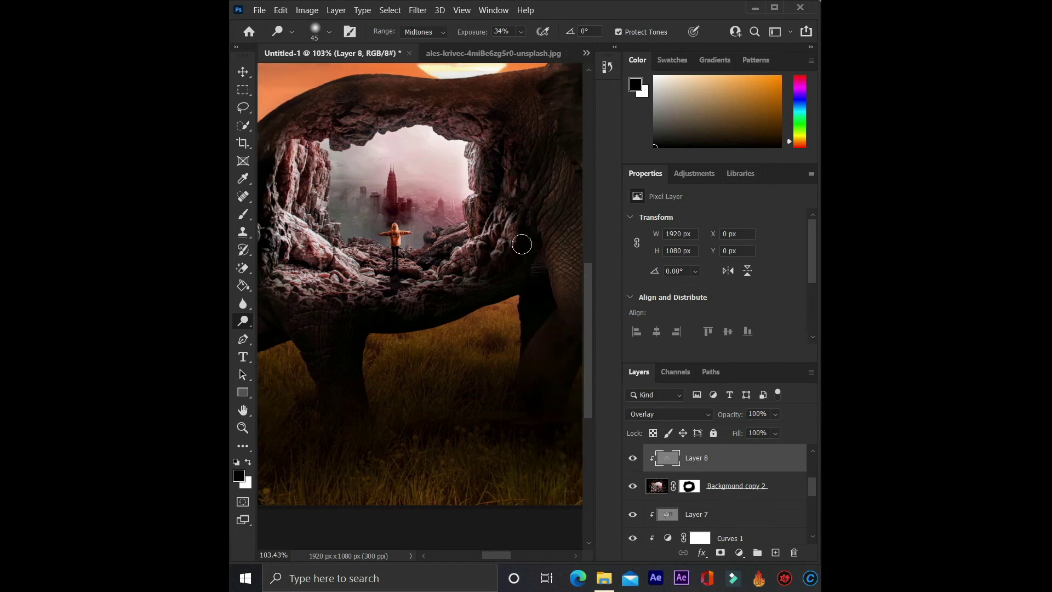
scroll(488, 265, "down", 1)
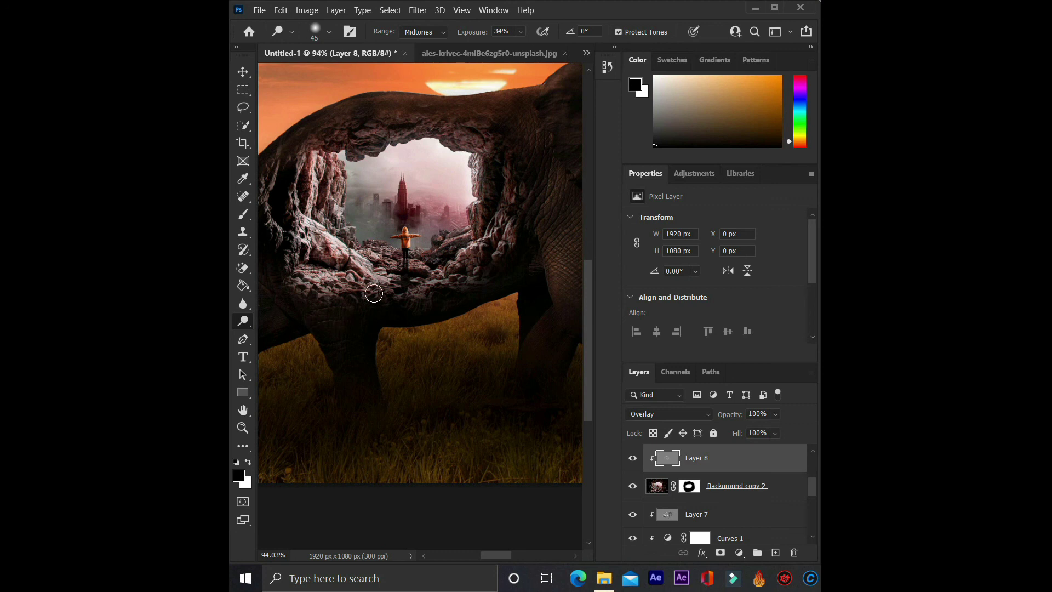
Brighten the cave edge rocks, the left cliff face and the opening's top edge
mouse_move(305, 277)
left_mouse_down()
mouse_move(306, 266)
mouse_move(354, 247)
left_mouse_up()
left_click_drag(334, 158, 340, 211)
left_click_drag(316, 160, 308, 213)
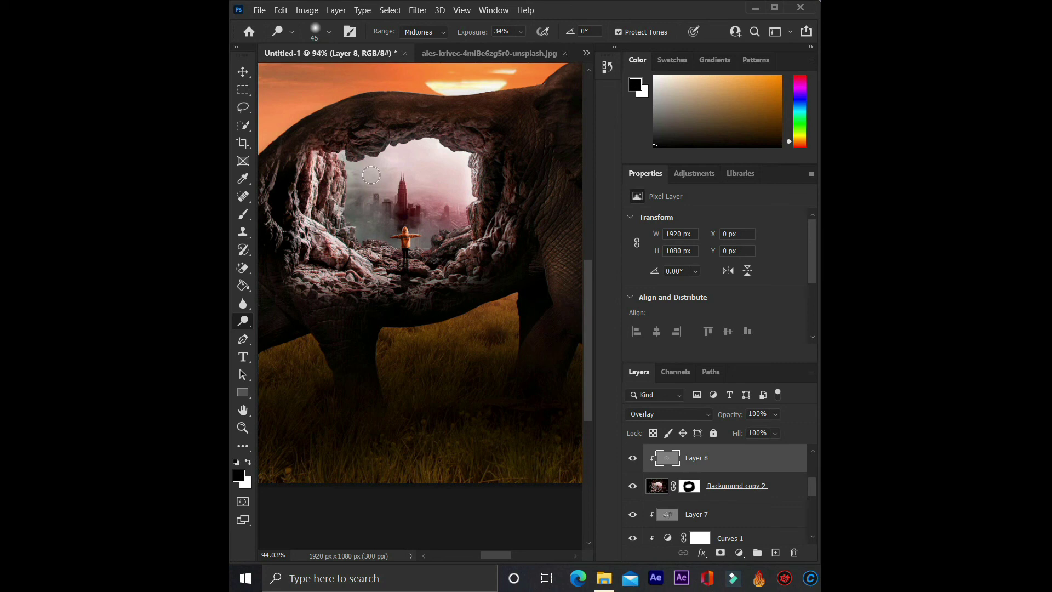
mouse_move(352, 152)
left_mouse_down()
mouse_move(471, 151)
mouse_move(478, 251)
mouse_move(433, 294)
mouse_move(466, 242)
mouse_move(433, 243)
left_mouse_up()
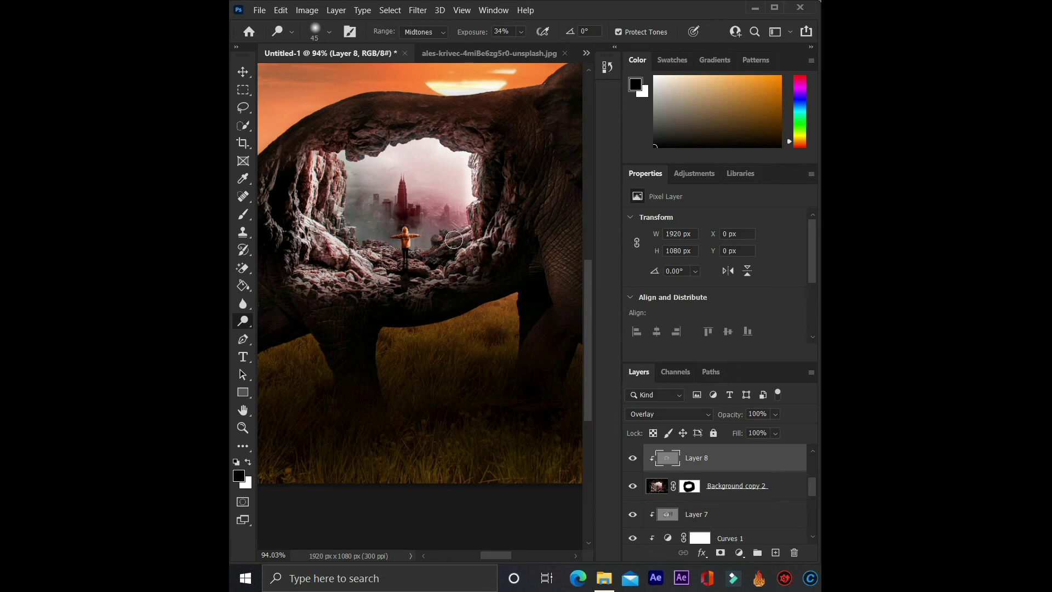
scroll(416, 241, "down", 2, "alt")
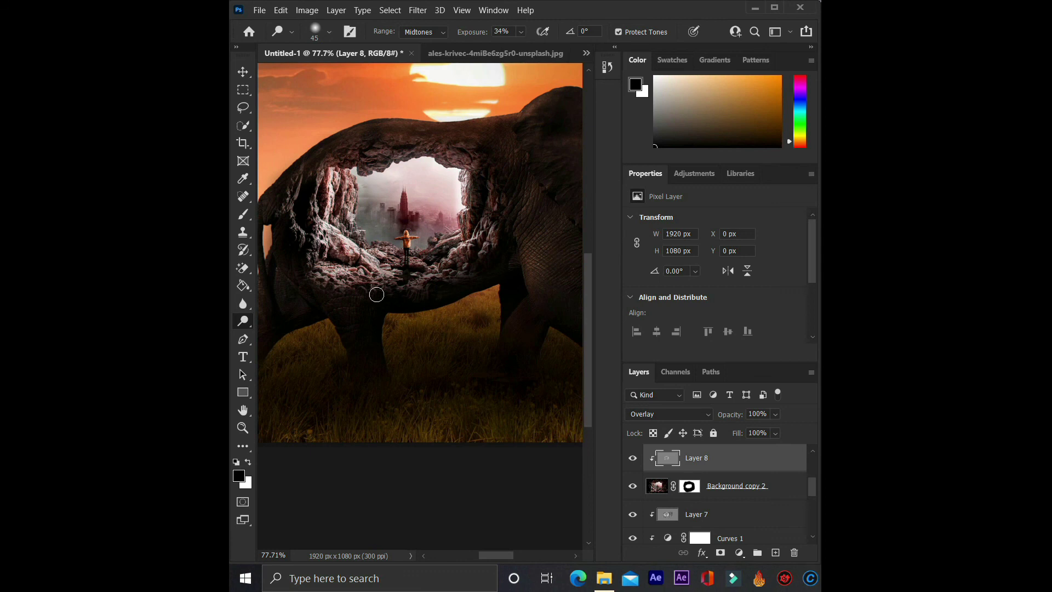
right_click(241, 324)
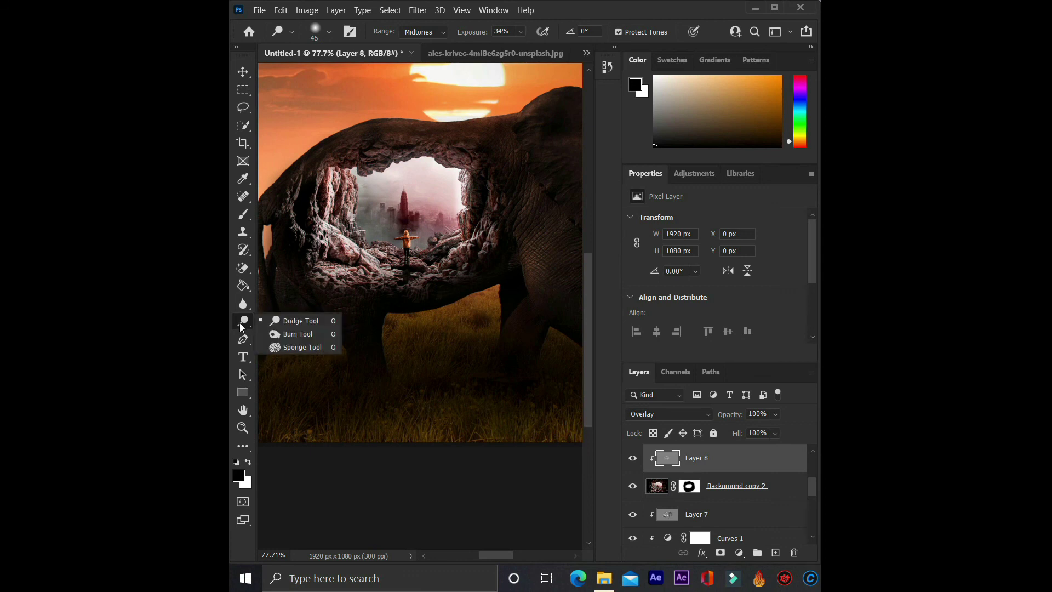
Burn the right edge, lower-left rocks and left rock wall of the cave at 100% exposure
left_click(294, 329)
scroll(482, 242, "up", 2, "alt")
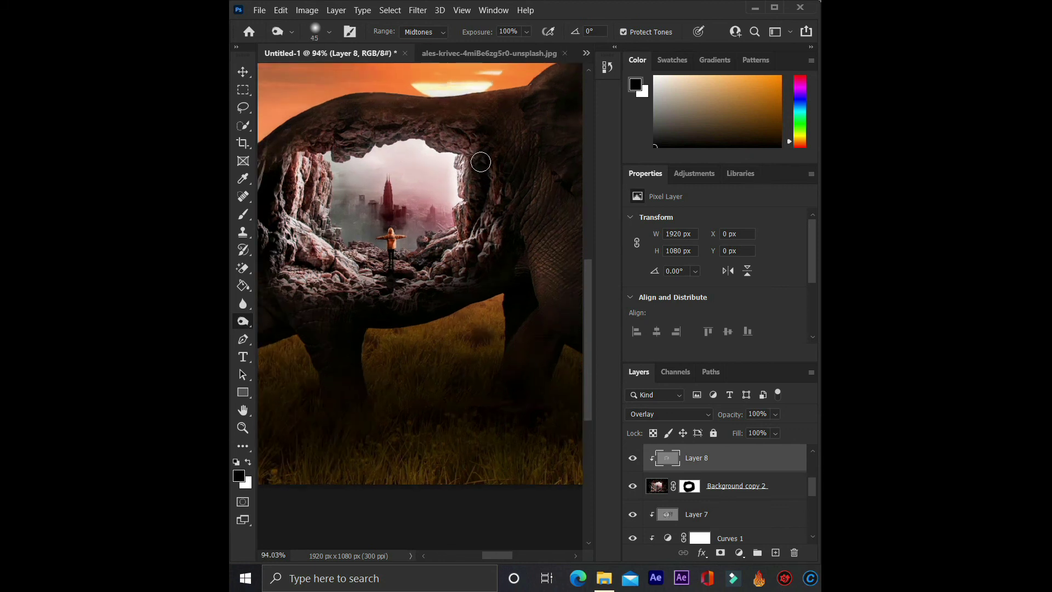
mouse_move(480, 163)
left_mouse_down()
mouse_move(470, 237)
mouse_move(509, 231)
mouse_move(512, 167)
mouse_move(496, 199)
mouse_move(495, 146)
mouse_move(482, 127)
left_mouse_up()
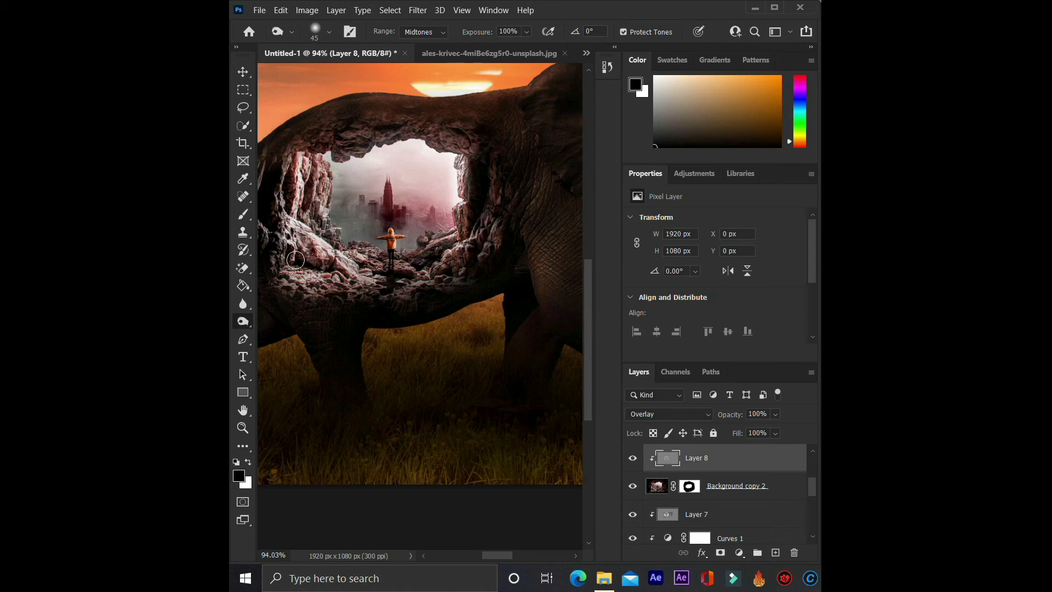
mouse_move(293, 259)
left_mouse_down()
mouse_move(320, 271)
mouse_move(341, 301)
left_mouse_up()
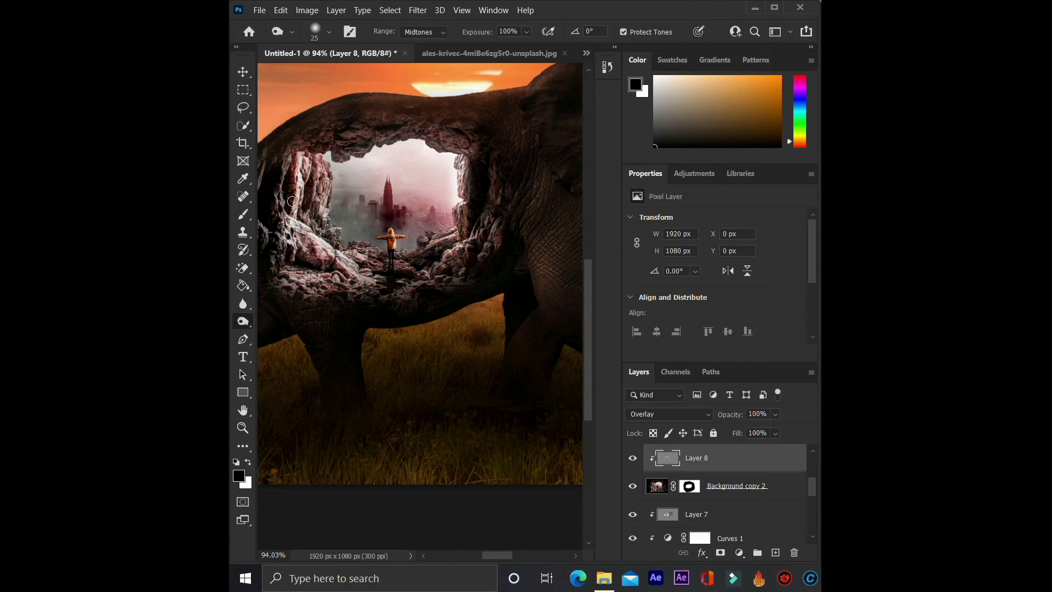
left_click_drag(291, 166, 292, 180)
scroll(278, 230, "down", 5)
scroll(278, 229, "up", 6)
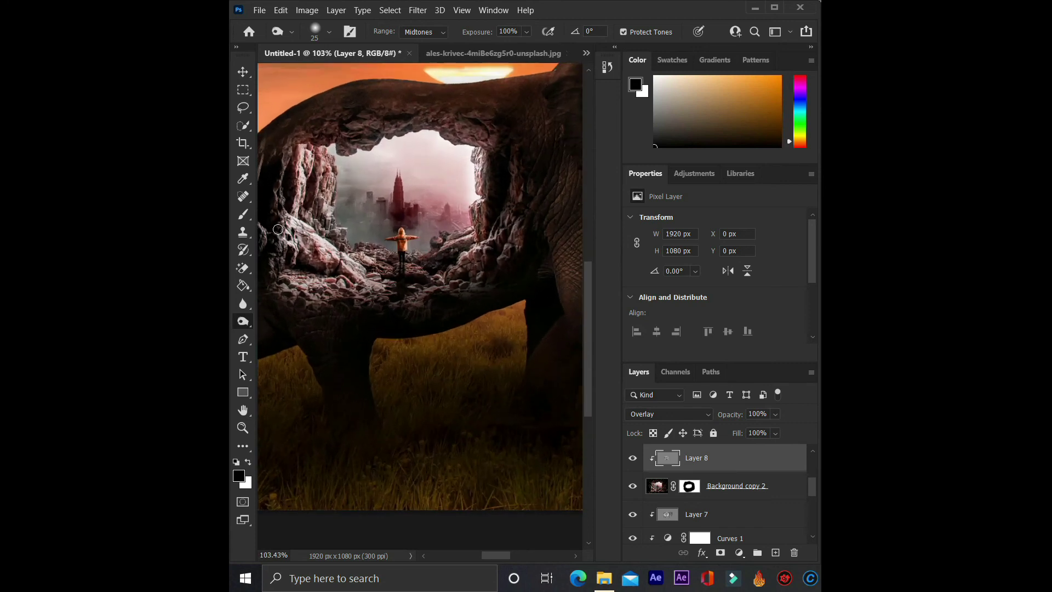
scroll(487, 547, "left", 3)
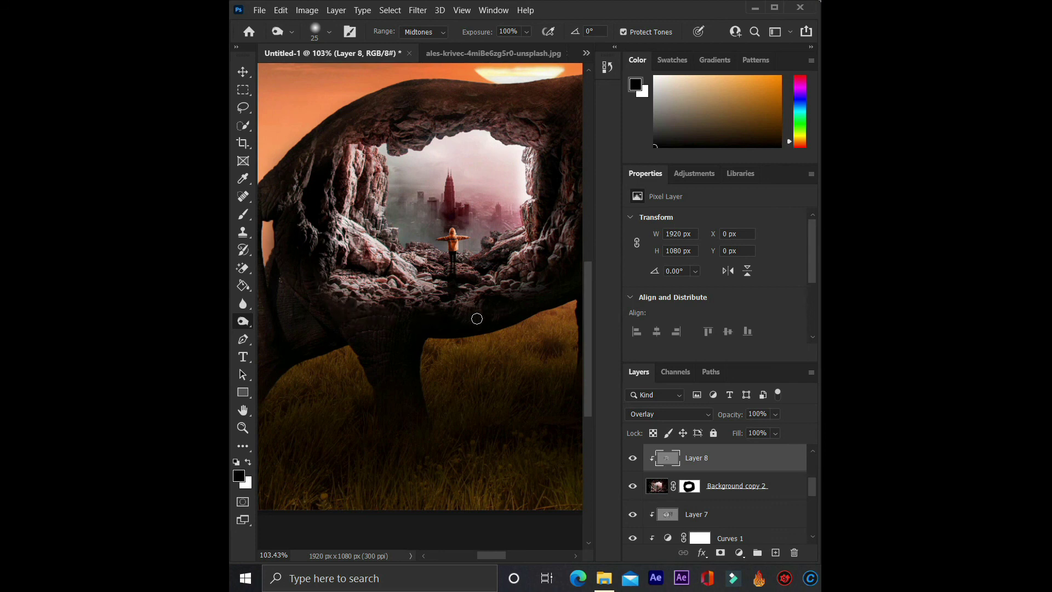
key("p")
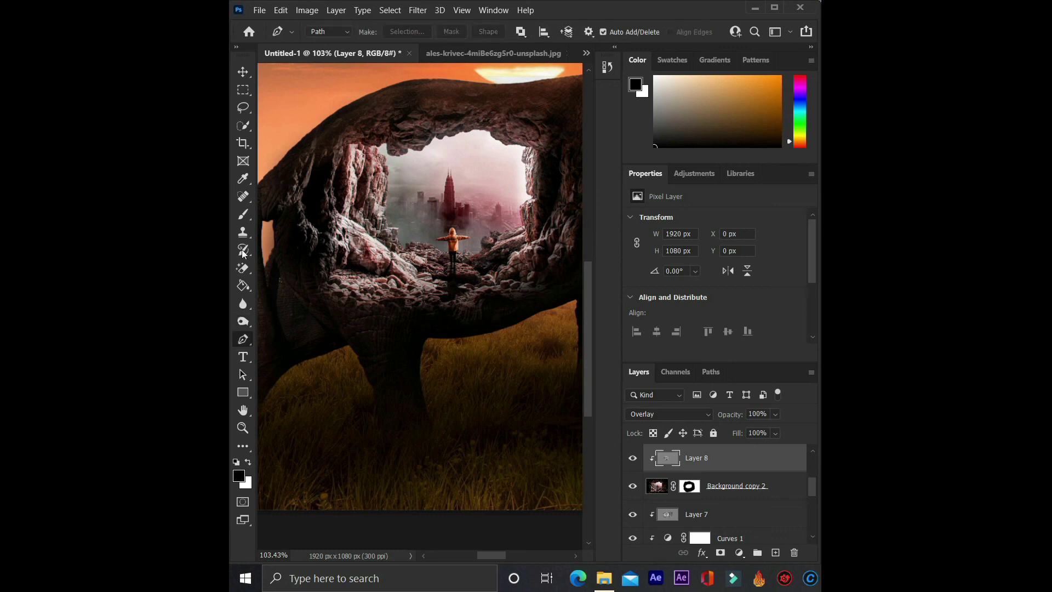
Darken the rock edge along the elephant's back and lighten the arch rock
left_click(243, 322)
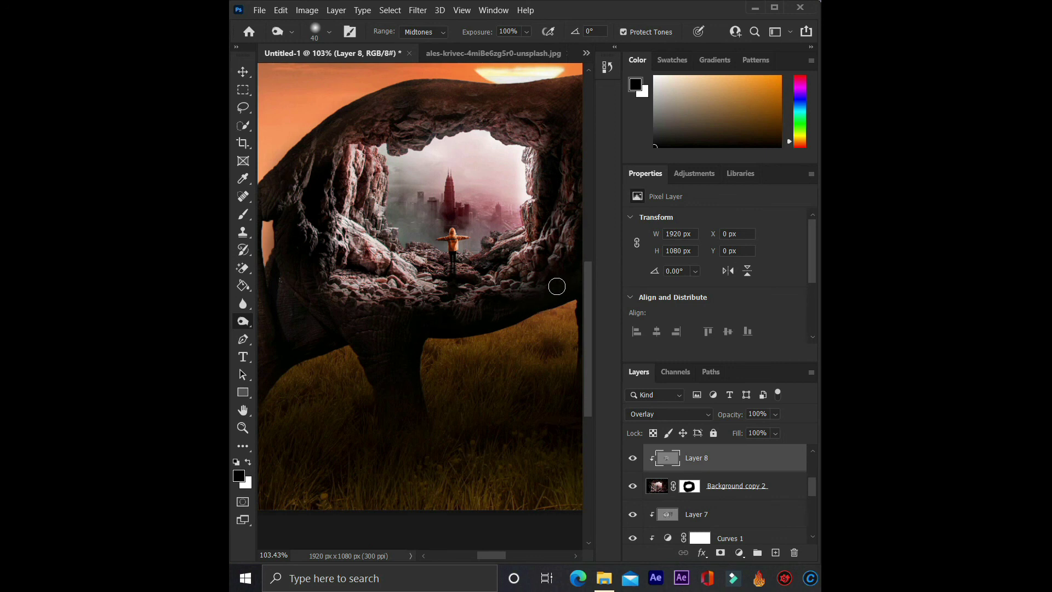
scroll(519, 395, "down", 4)
scroll(504, 408, "up", 5)
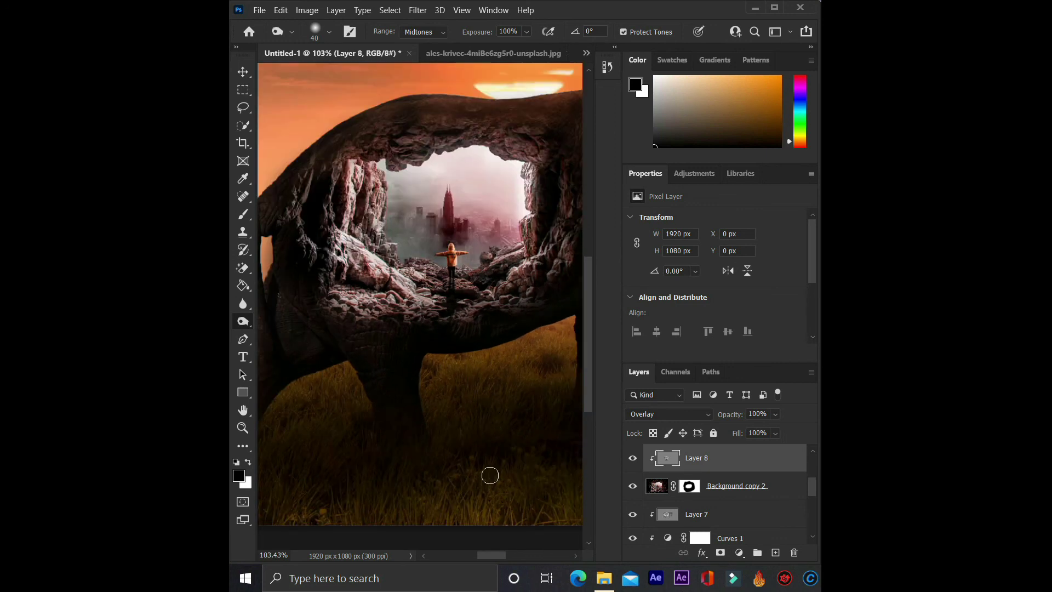
left_click_drag(487, 552, 500, 554)
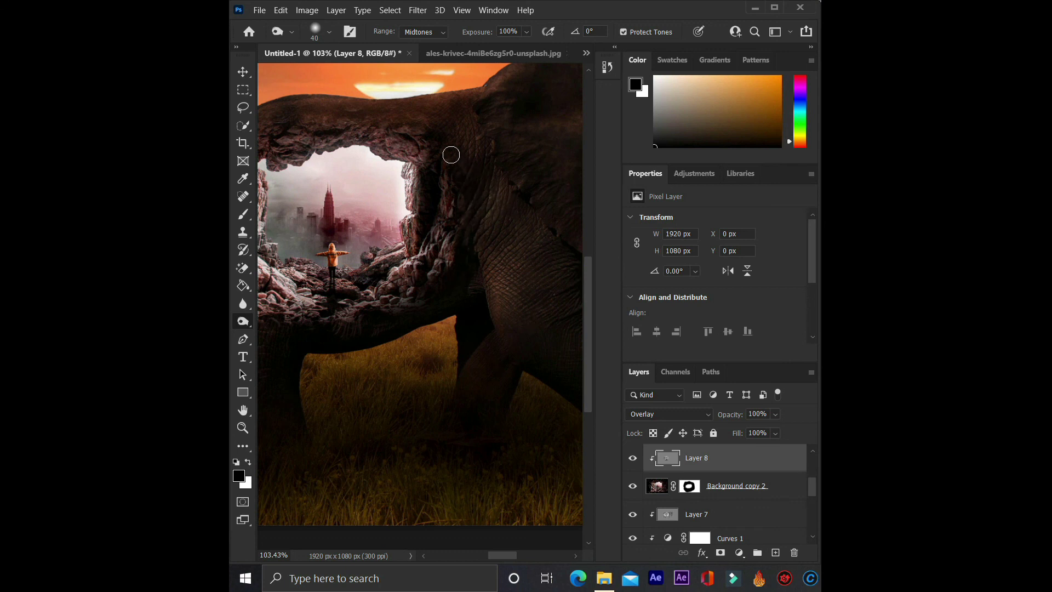
left_click_drag(431, 175, 431, 144)
mouse_move(410, 131)
left_mouse_down()
mouse_move(422, 141)
mouse_move(362, 122)
mouse_move(307, 135)
mouse_move(387, 136)
mouse_move(414, 191)
mouse_move(405, 187)
left_mouse_up()
Lower the burn exposure to 68% and darken the top of the arch
scroll(404, 187, "up", 2)
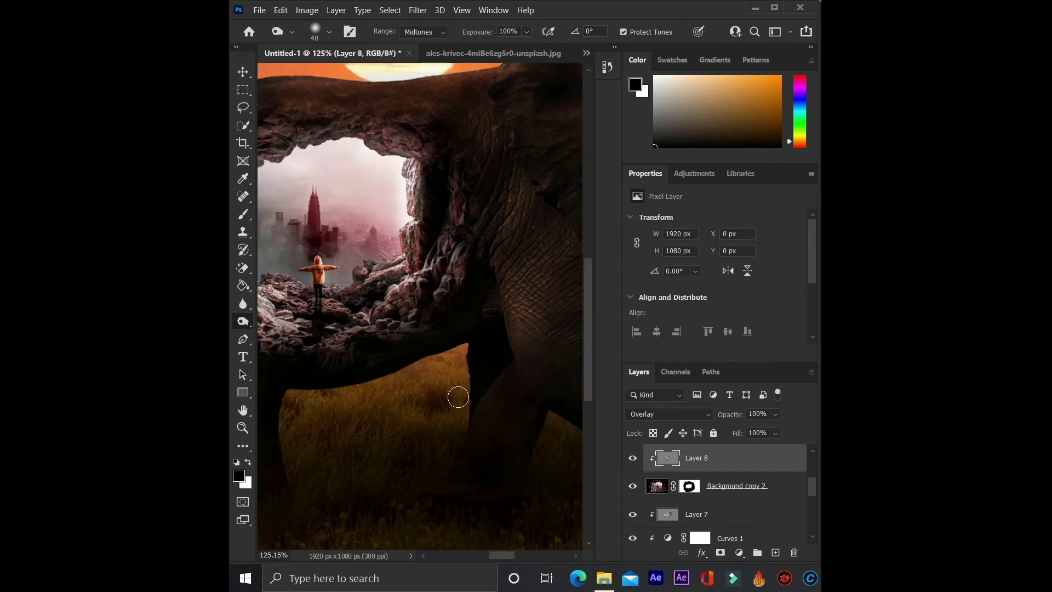
left_click_drag(491, 555, 485, 555)
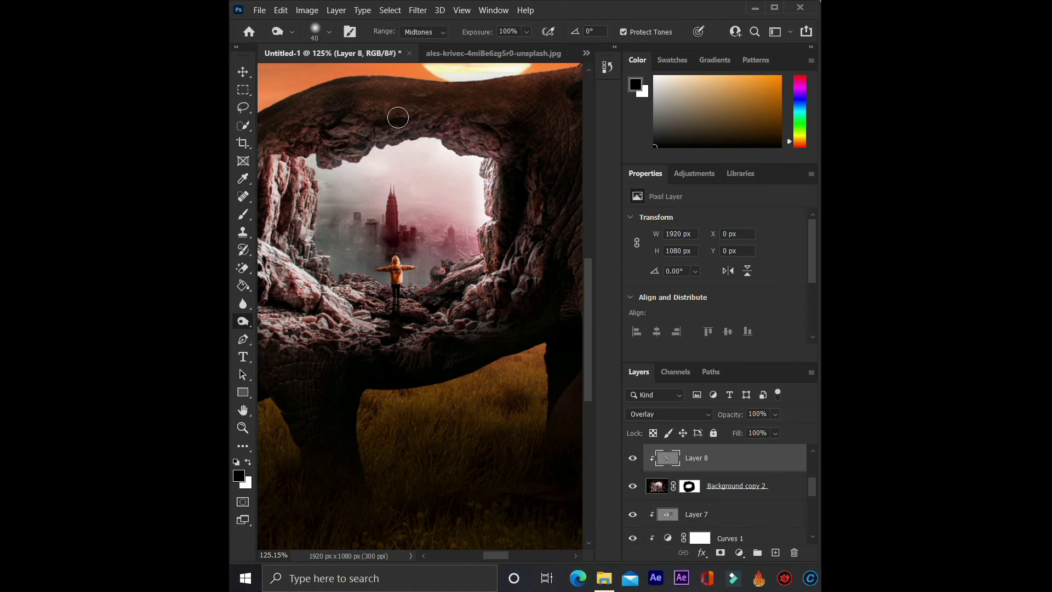
left_click_drag(478, 35, 459, 37)
mouse_move(414, 103)
left_mouse_down()
mouse_move(408, 118)
mouse_move(278, 142)
left_mouse_up()
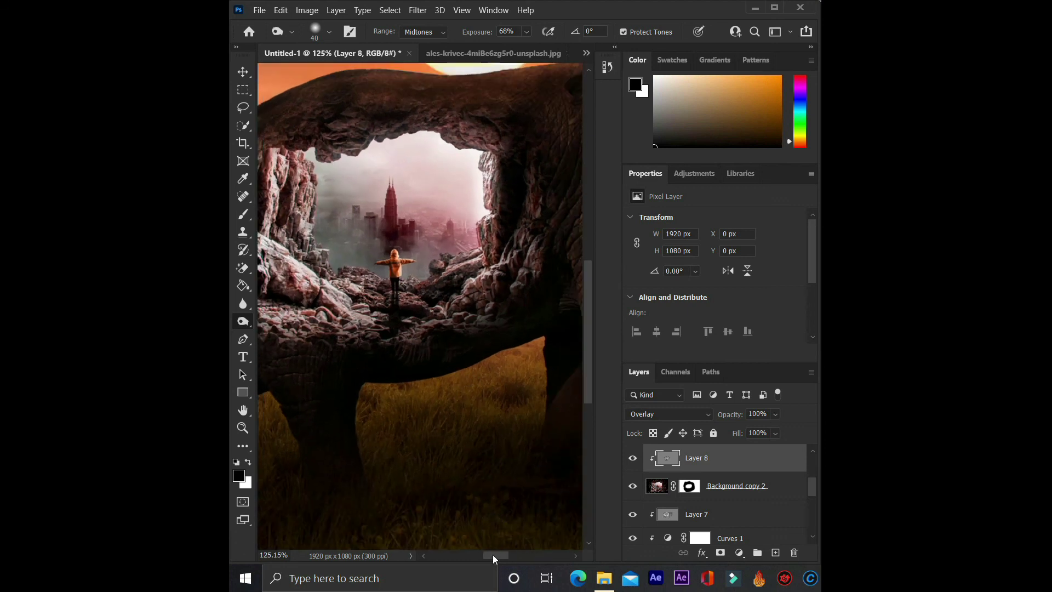
Burn the left rock wall, rocks below the opening, and rocks right of the figure
left_click_drag(492, 557, 486, 558)
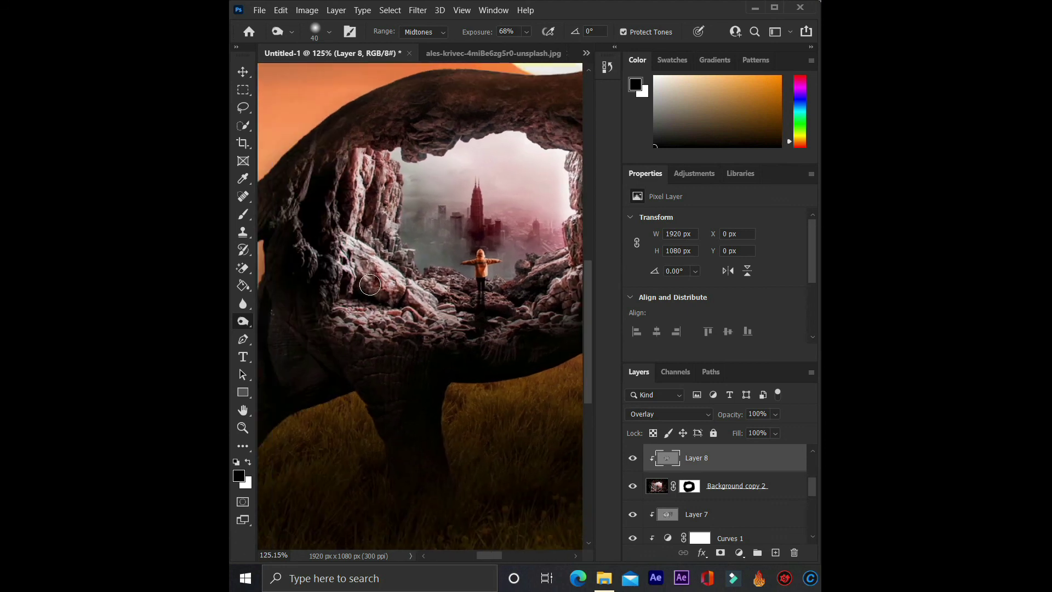
mouse_move(336, 225)
left_mouse_down()
mouse_move(333, 284)
mouse_move(359, 274)
left_mouse_up()
left_click_drag(371, 233, 391, 272)
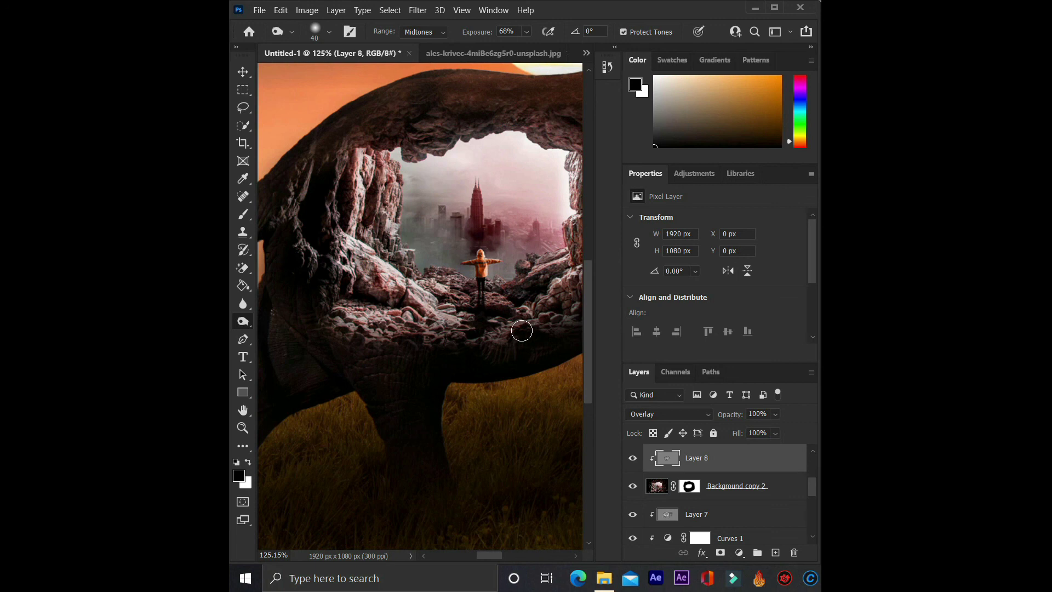
scroll(525, 336, "up", 1)
mouse_move(564, 306)
left_mouse_down()
mouse_move(541, 282)
mouse_move(445, 291)
left_mouse_up()
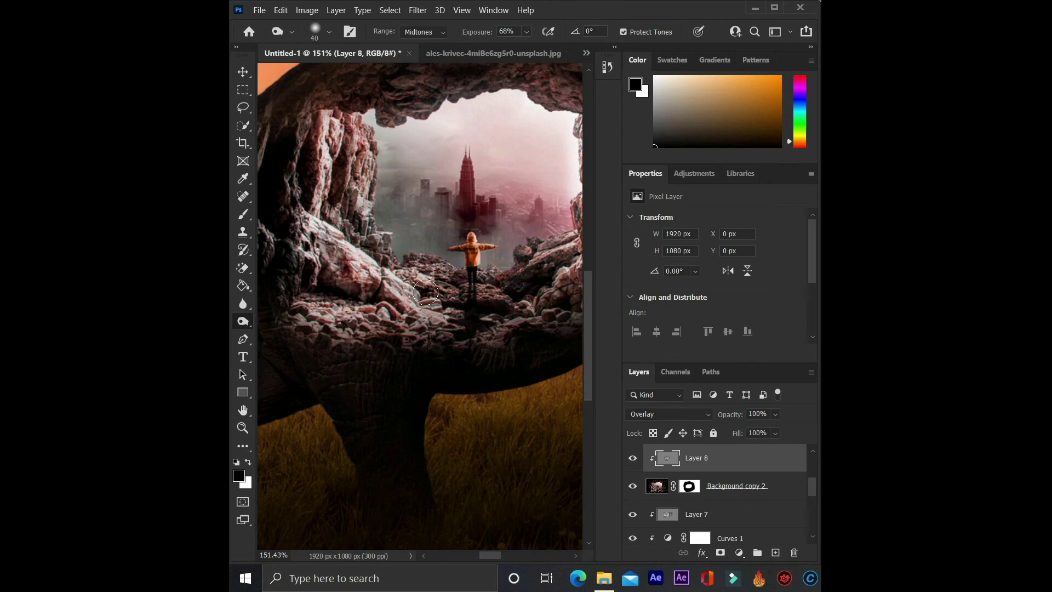
scroll(445, 292, "down", 2)
scroll(444, 313, "down", 1)
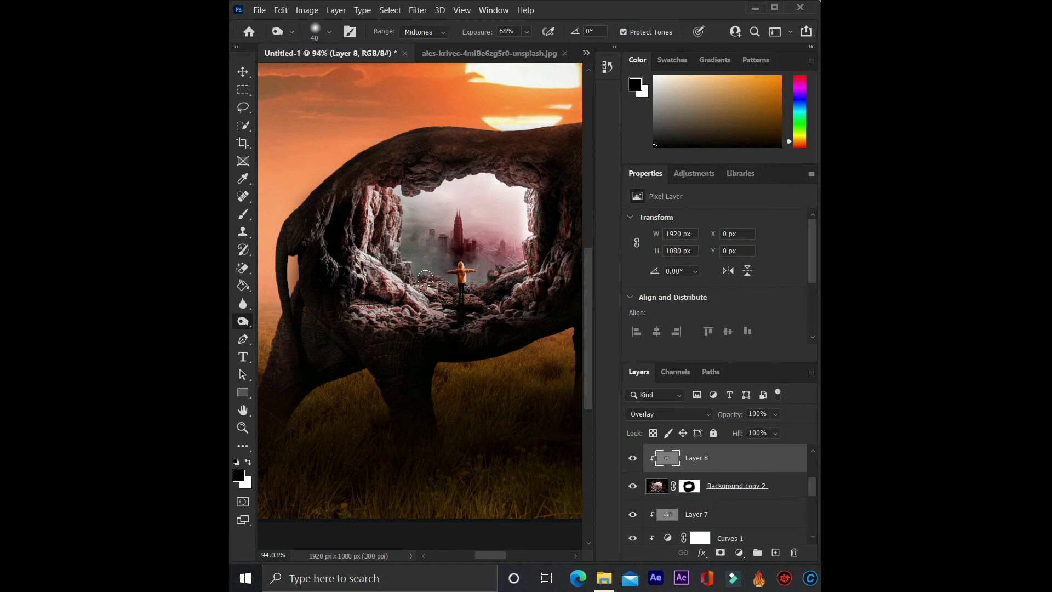
left_click_drag(491, 556, 496, 559)
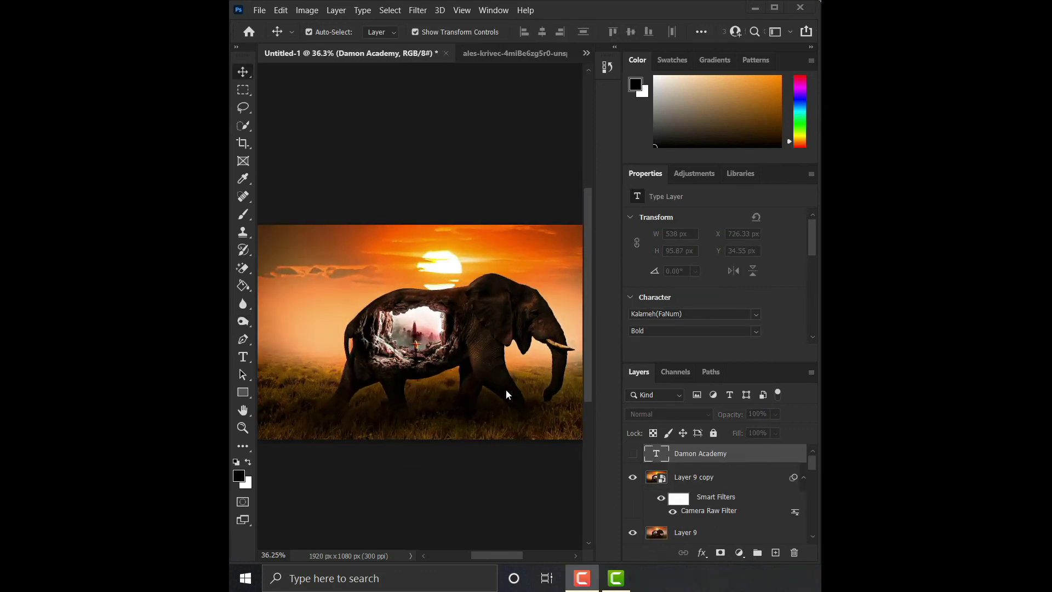
scroll(505, 389, "up", 2)
scroll(506, 389, "up", 1)
scroll(506, 390, "up", 1)
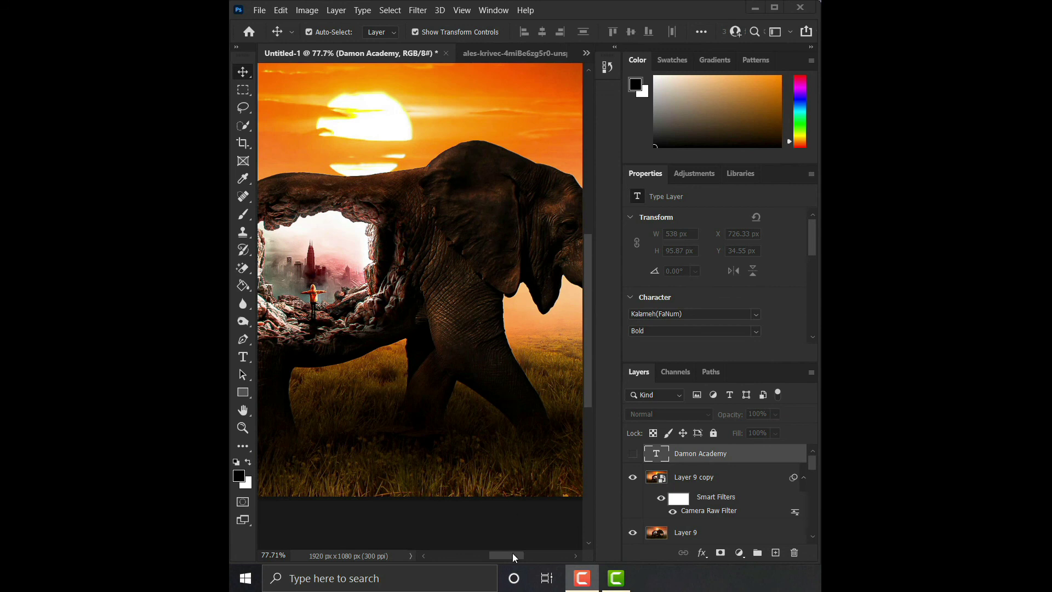
left_click_drag(493, 555, 482, 536)
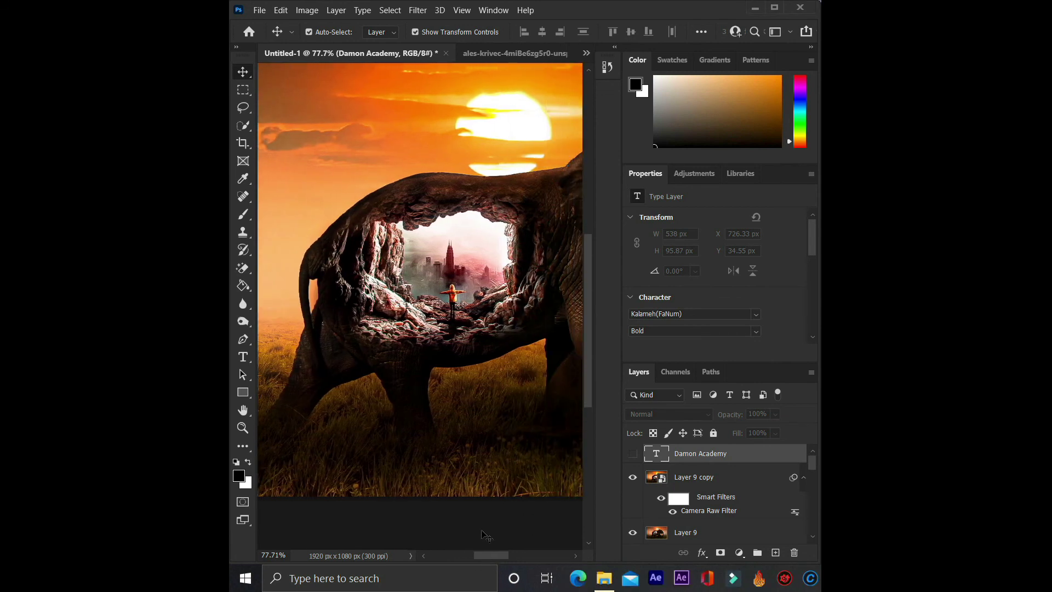
scroll(484, 534, "up", 1)
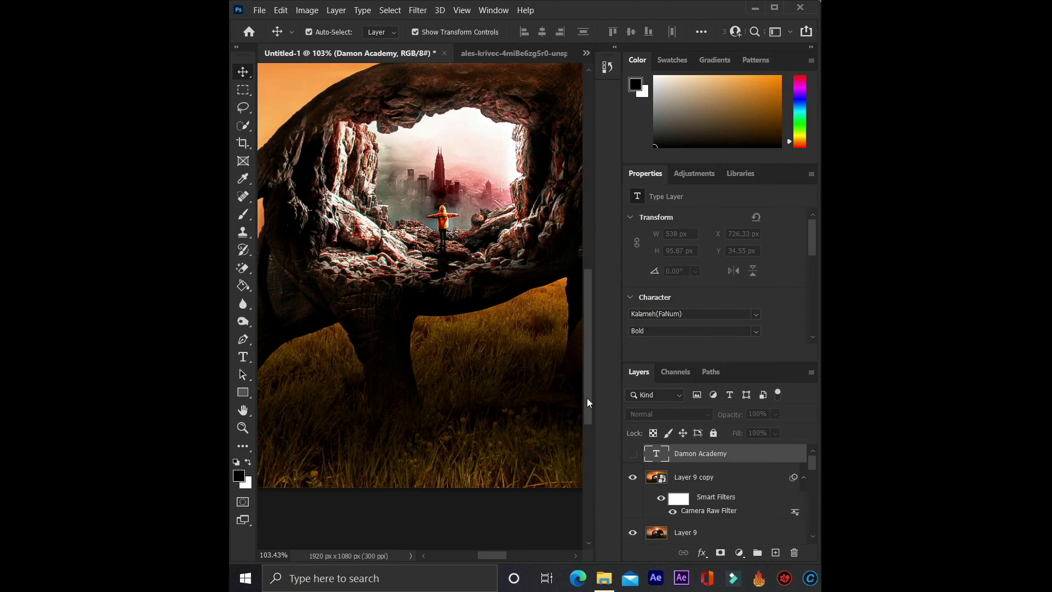
left_click_drag(586, 398, 585, 359)
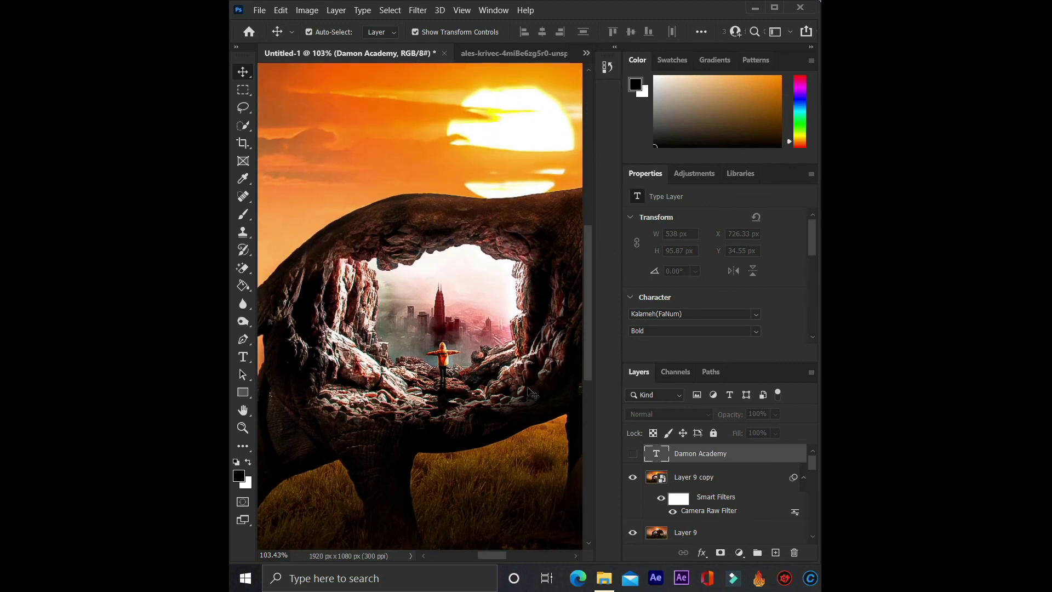
scroll(529, 392, "down", 1)
scroll(528, 391, "down", 1)
scroll(529, 392, "down", 1)
scroll(529, 392, "down", 1)
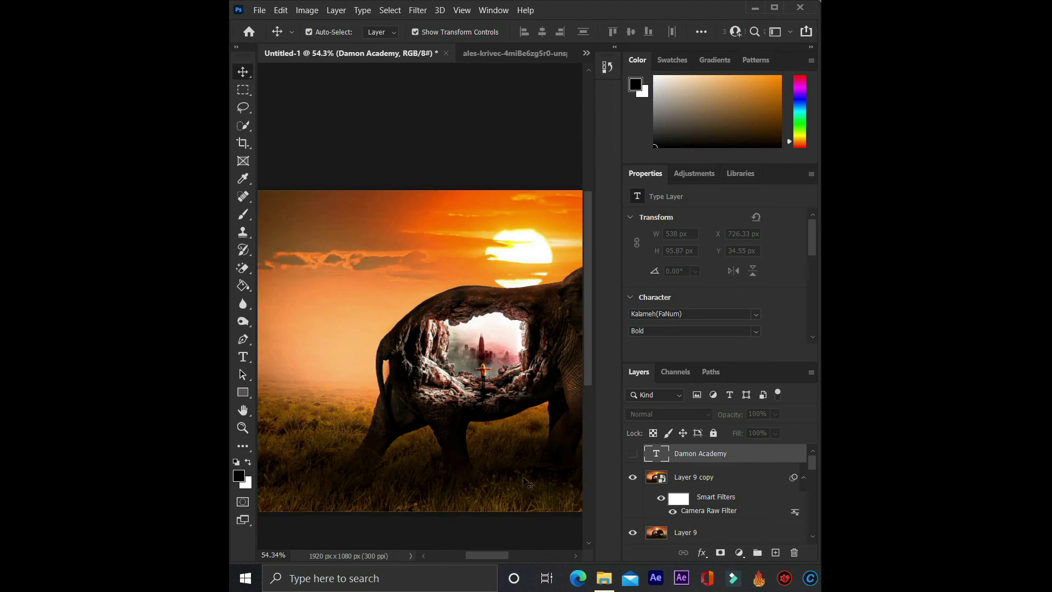
mouse_move(496, 552)
left_mouse_down()
mouse_move(520, 555)
mouse_move(511, 557)
left_mouse_up()
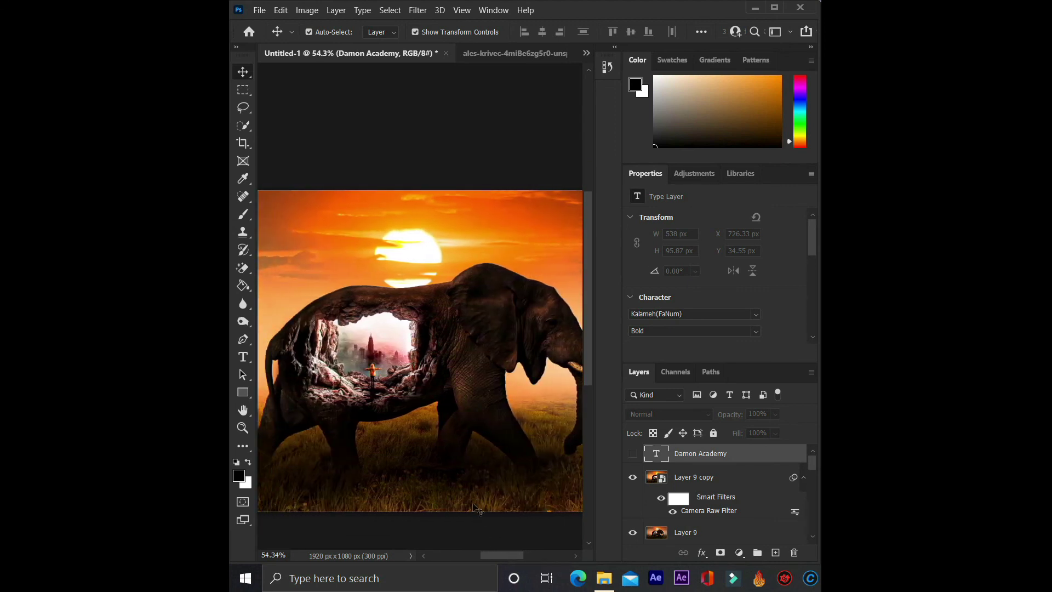
scroll(473, 507, "down", 1)
Show the 'Damon Academy' type layer and deselect it to preview the title
left_click(634, 454)
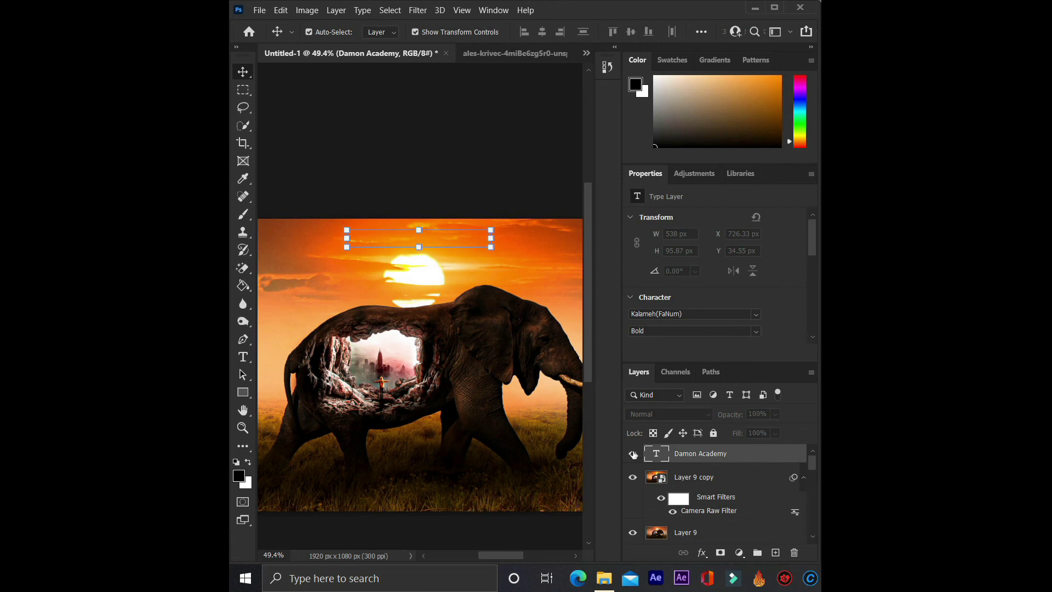
left_click(565, 160)
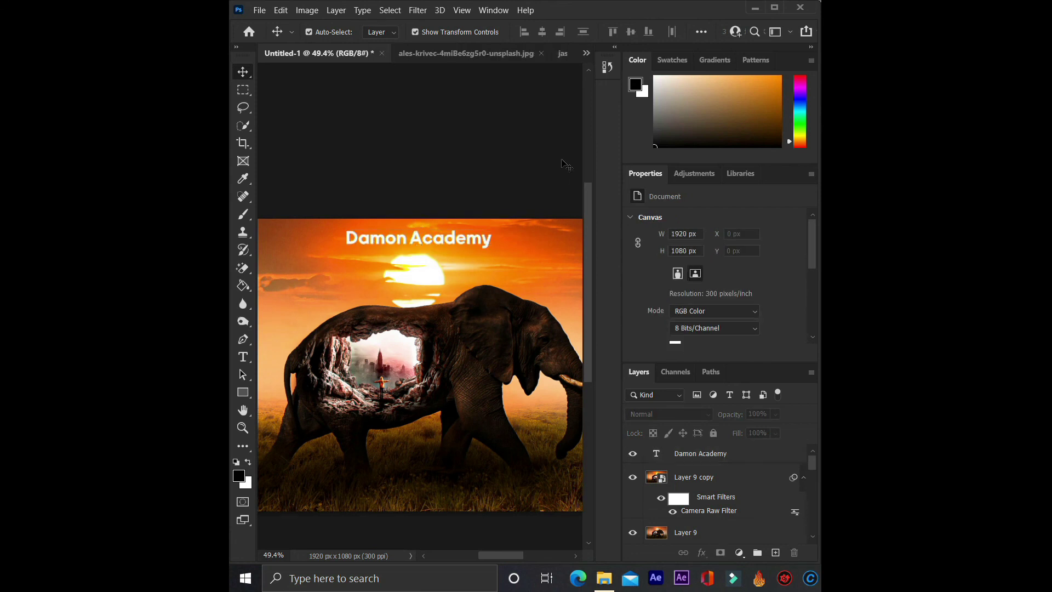
scroll(509, 296, "up", 2)
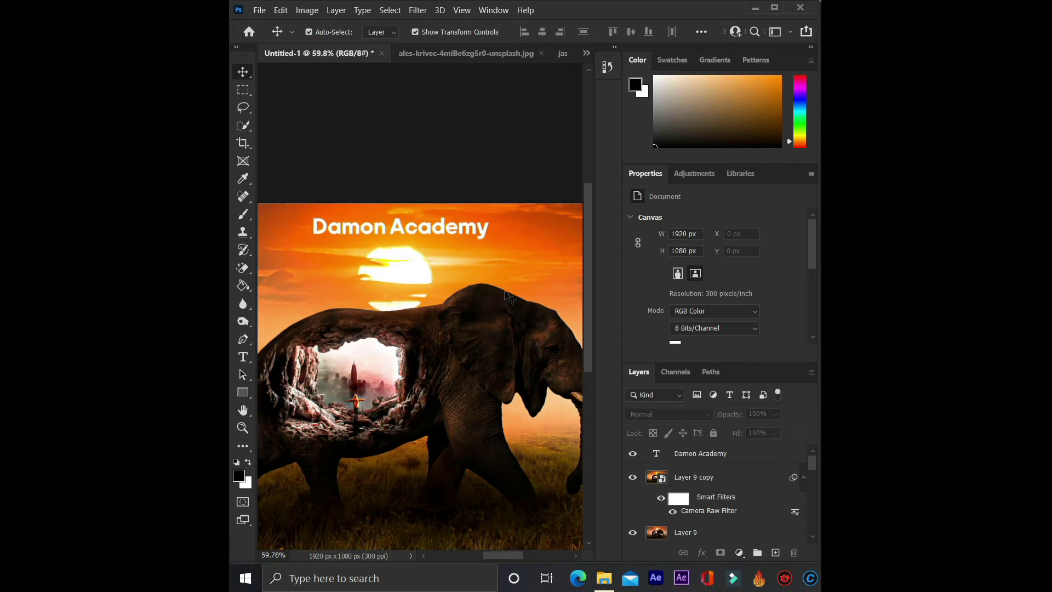
scroll(509, 297, "up", 1)
scroll(509, 297, "down", 2)
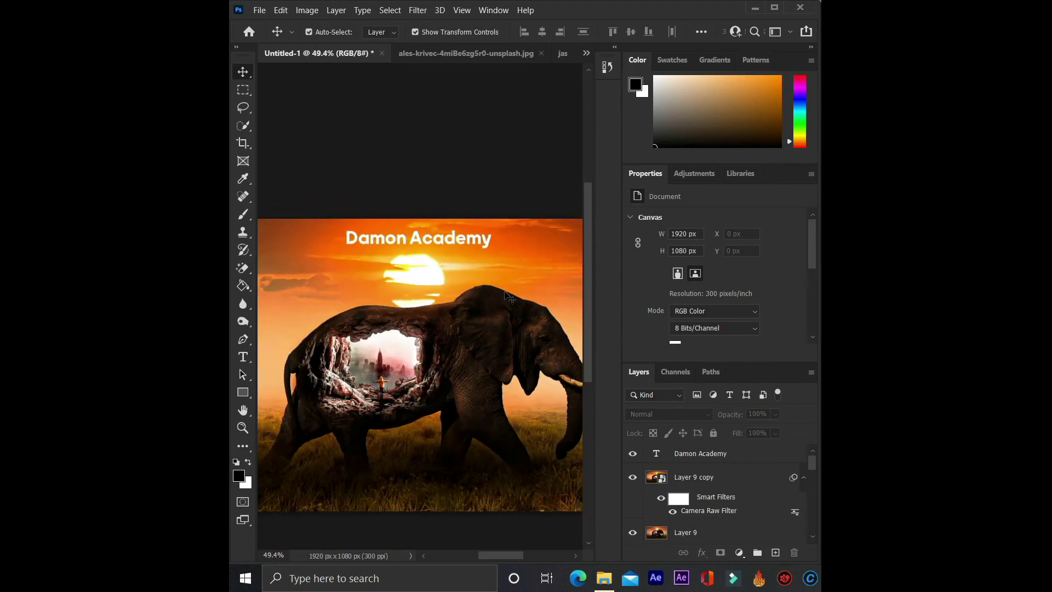
scroll(509, 297, "up", 2)
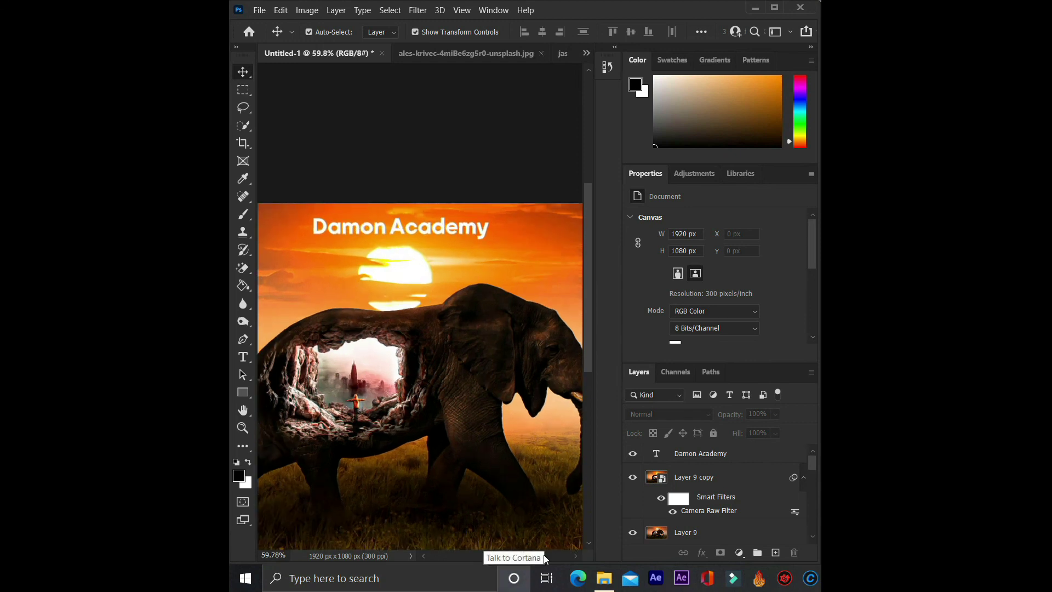
left_click_drag(517, 555, 512, 556)
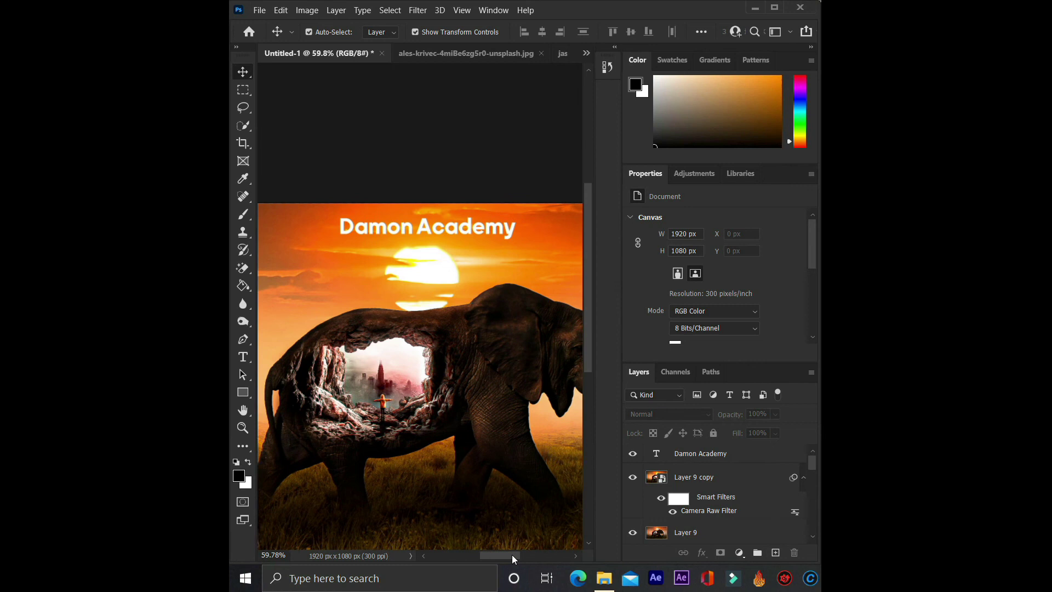